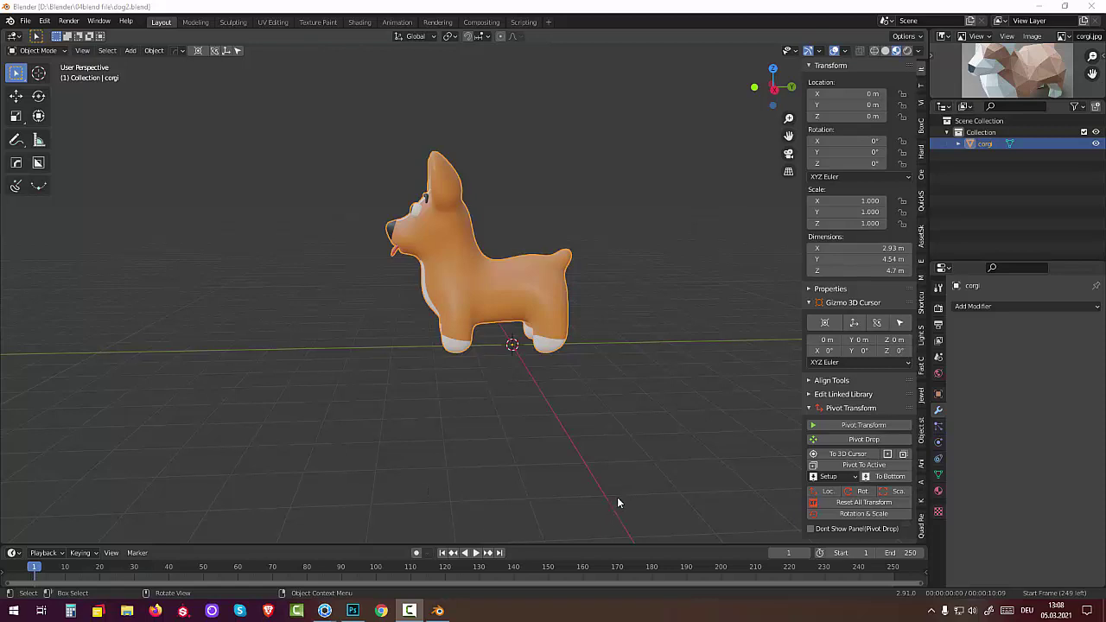
Zoom in on the corgi in Right Orthographic view and open the Add menu to reach Armature
{"action": "mouse_move", "coordinate": [616, 497]}
{"action": "middle_mouse_down"}
{"action": "mouse_move", "coordinate": [675, 476]}
{"action": "mouse_move", "coordinate": [584, 493]}
{"action": "mouse_move", "coordinate": [597, 494]}
{"action": "middle_mouse_up"}
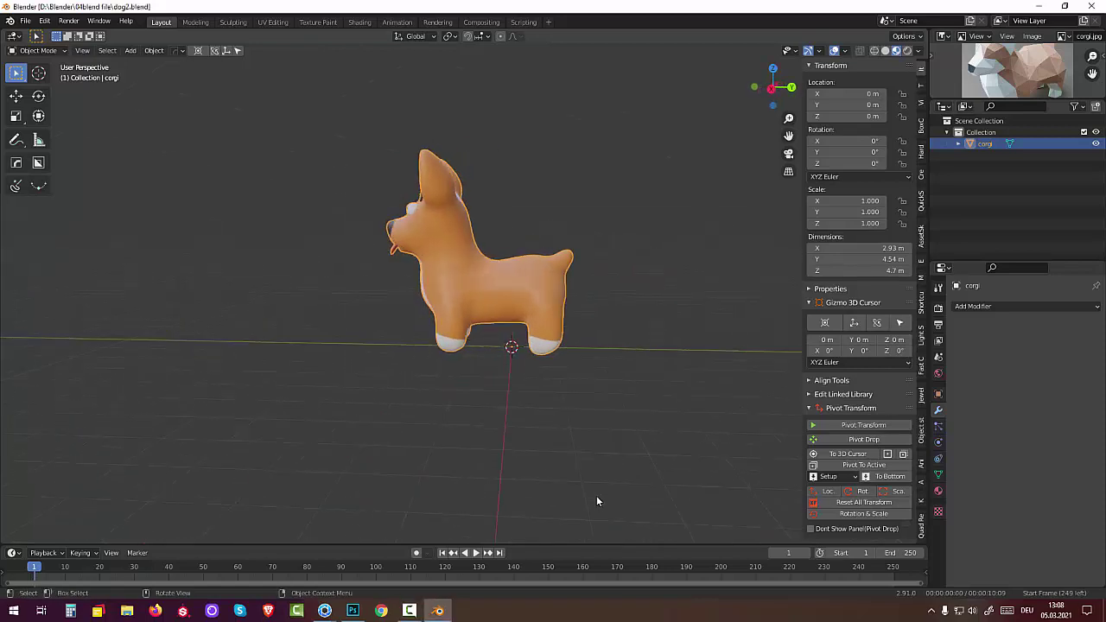
{"action": "key", "text": "KP_3"}
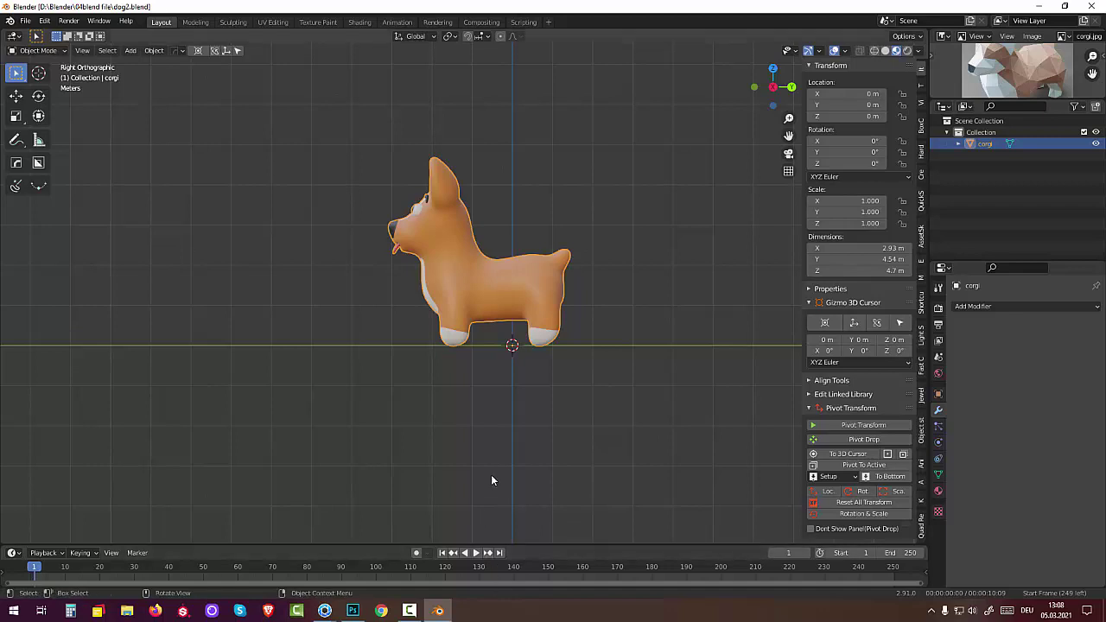
{"action": "scroll", "coordinate": [520, 418], "scroll_direction": "up", "scroll_amount": 1}
{"action": "scroll", "coordinate": [521, 419], "scroll_direction": "up", "scroll_amount": 1}
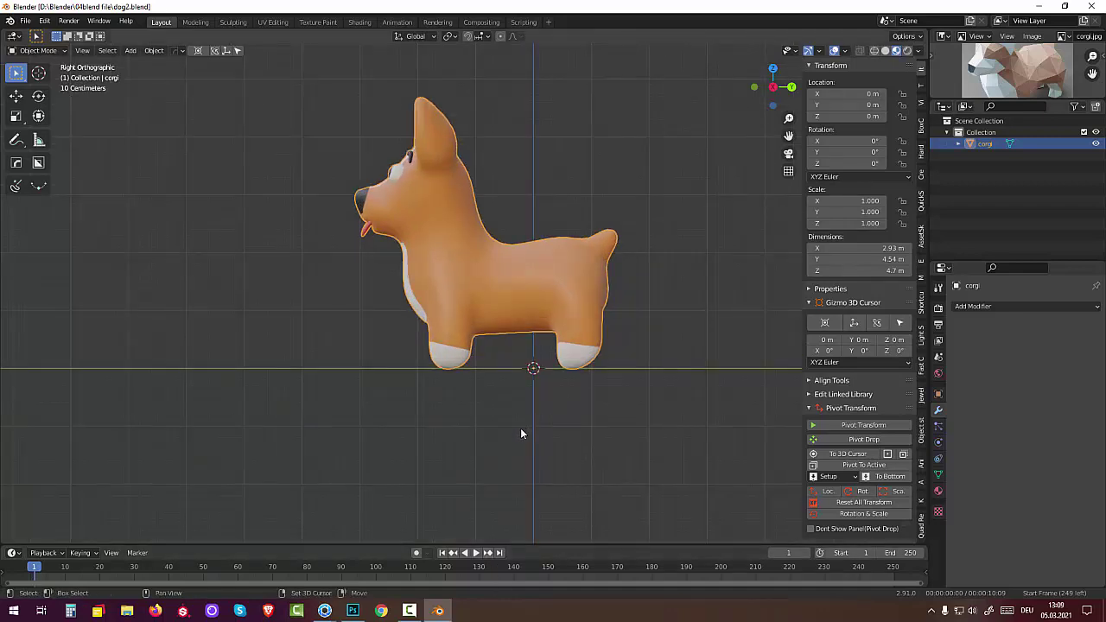
{"action": "key", "text": "shift+a"}
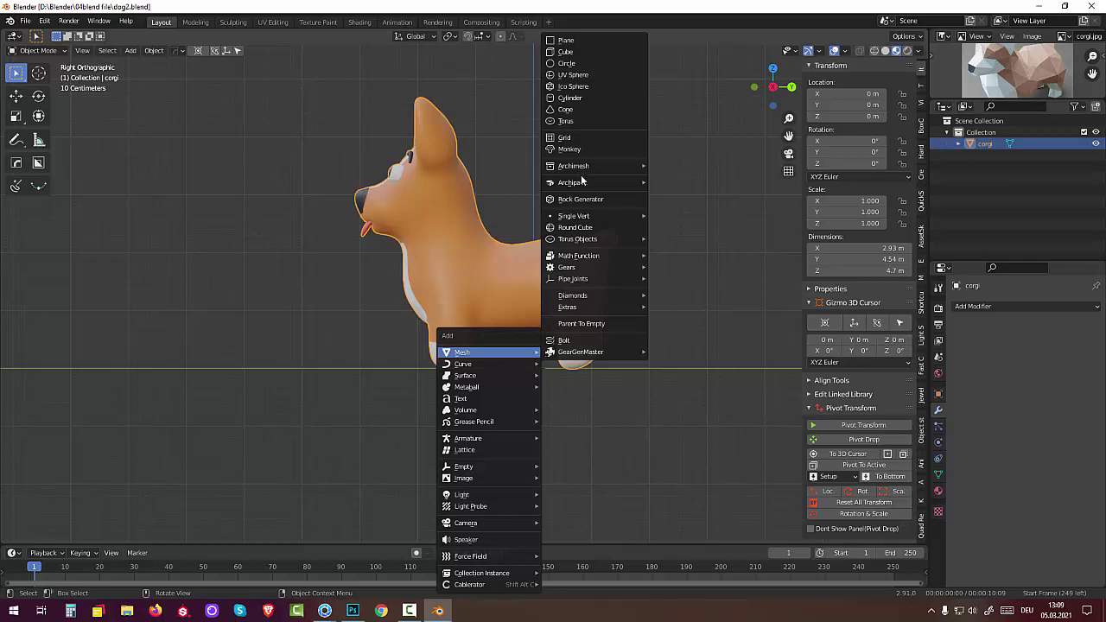
{"action": "mouse_move", "coordinate": [468, 438]}
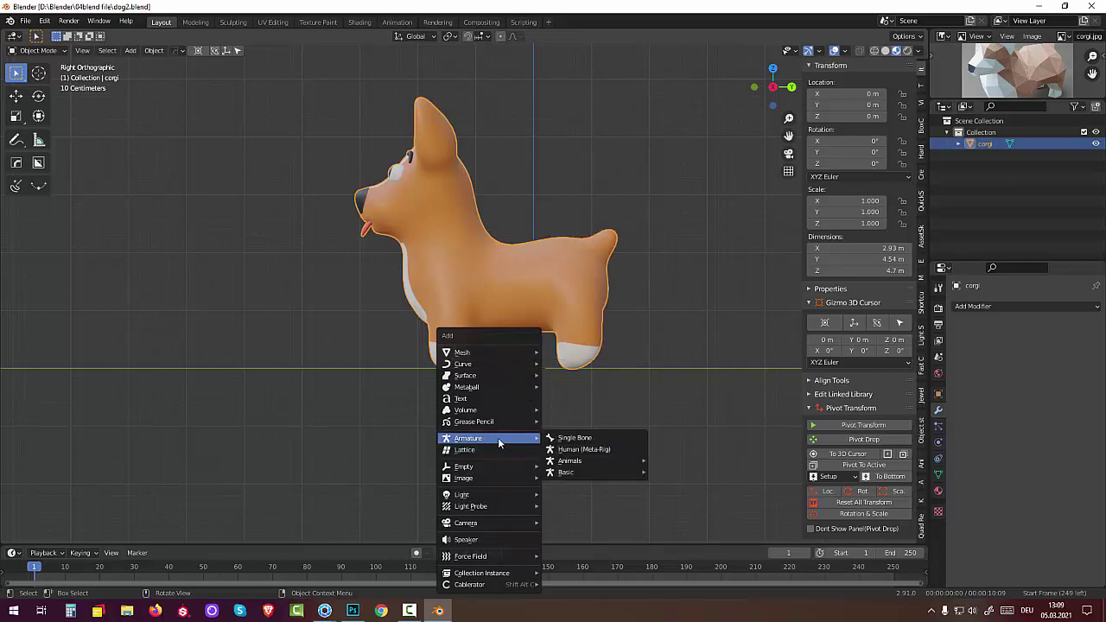
Add a single-bone armature and enable In Front in its Viewport Display settings
{"action": "left_click", "coordinate": [582, 438]}
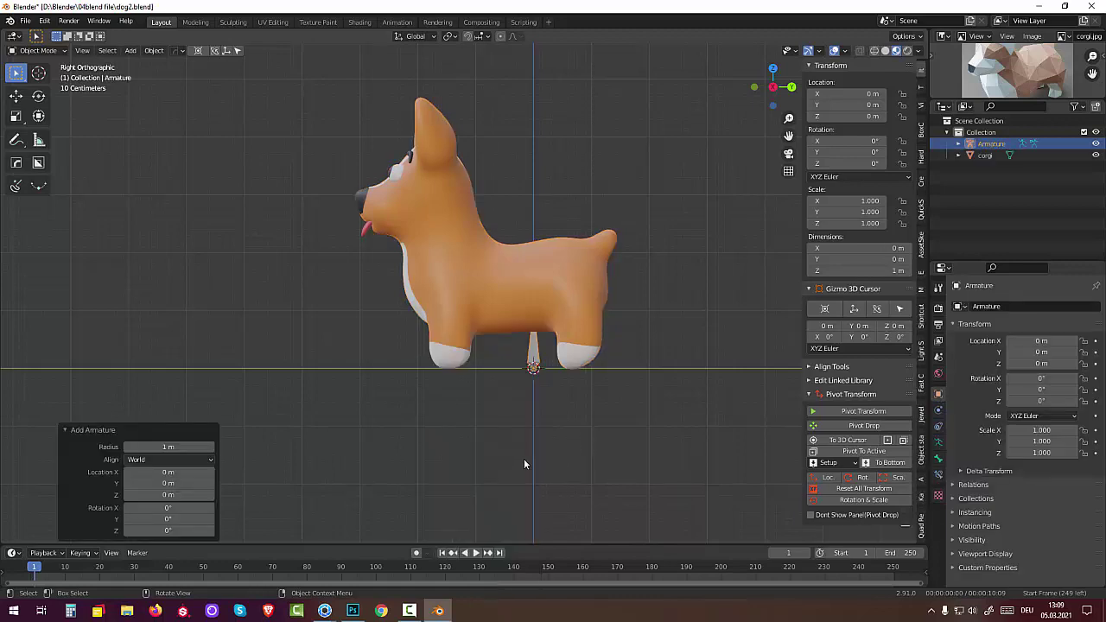
{"action": "left_click", "coordinate": [938, 442]}
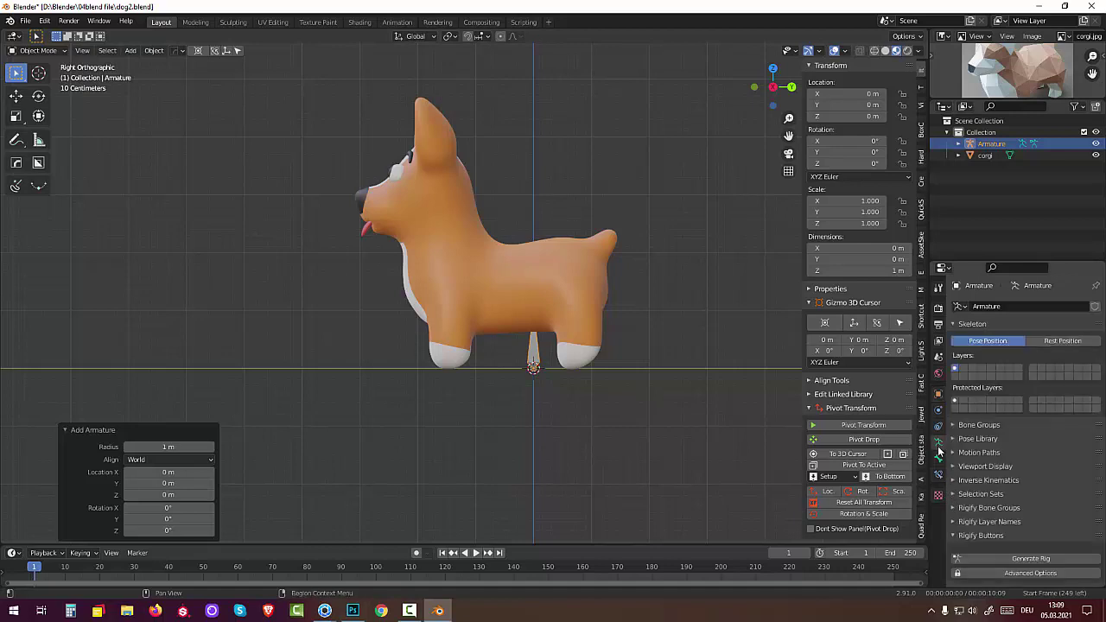
{"action": "left_click", "coordinate": [982, 466]}
{"action": "left_click", "coordinate": [1010, 549]}
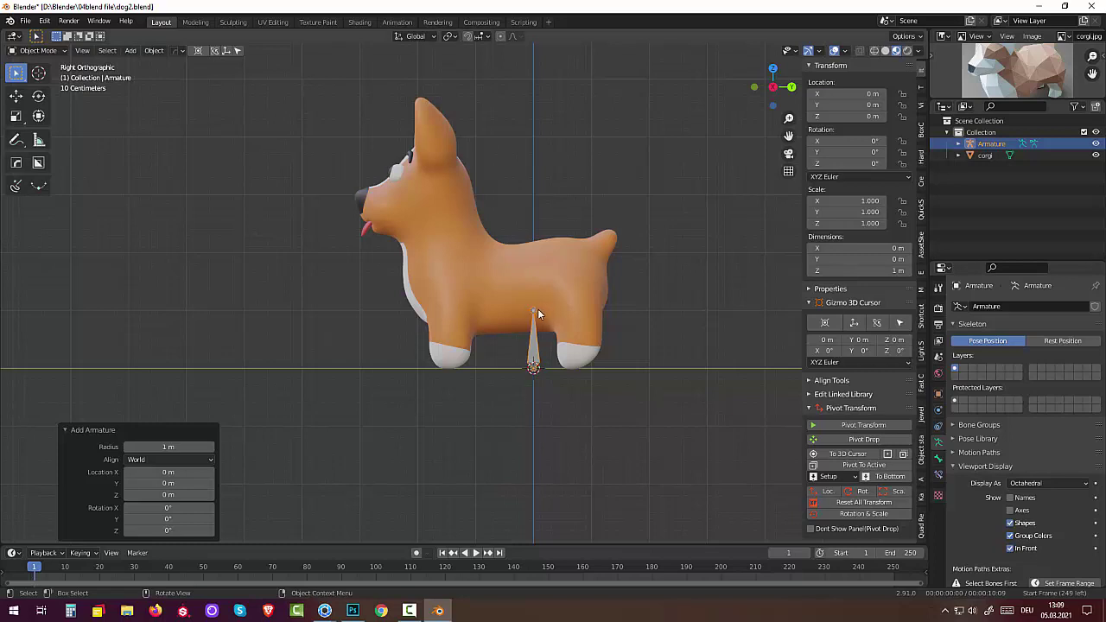
Rotate the armature -269°, raise it 1.454 m along Z, and scale it to 0.782
{"action": "key", "text": "r"}
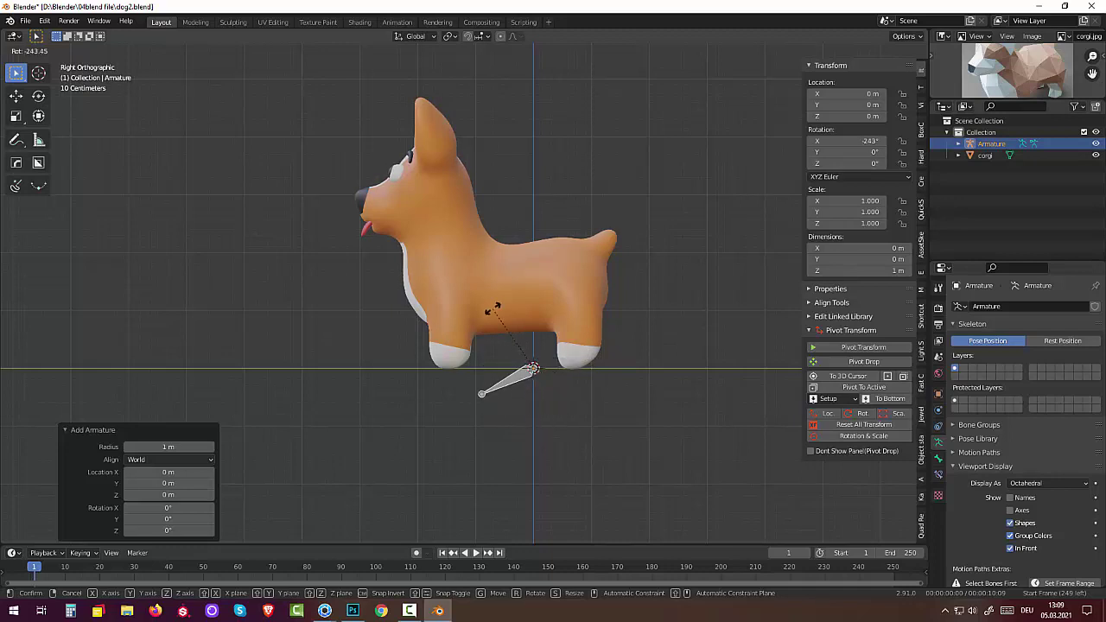
{"action": "left_click", "coordinate": [510, 364]}
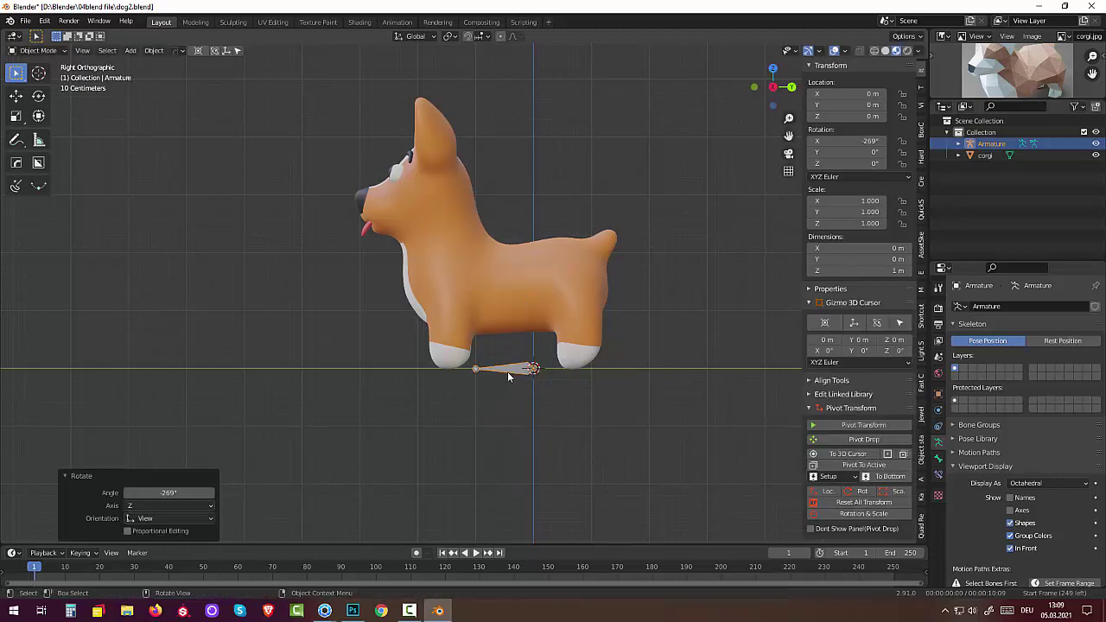
{"action": "key", "text": "g"}
{"action": "key", "text": "z"}
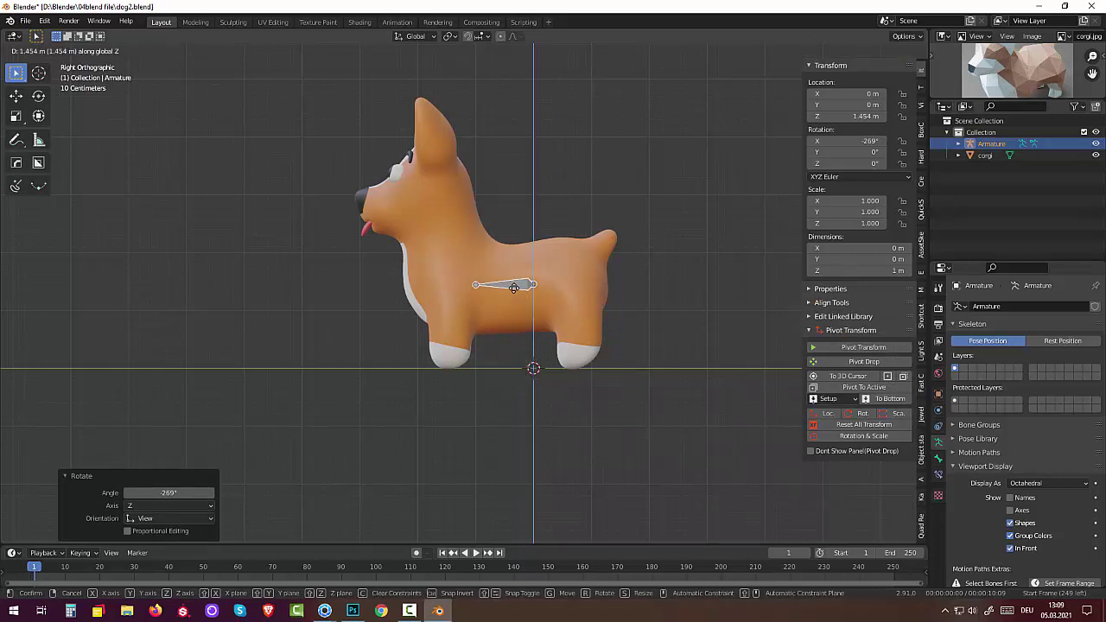
{"action": "left_click", "coordinate": [514, 290]}
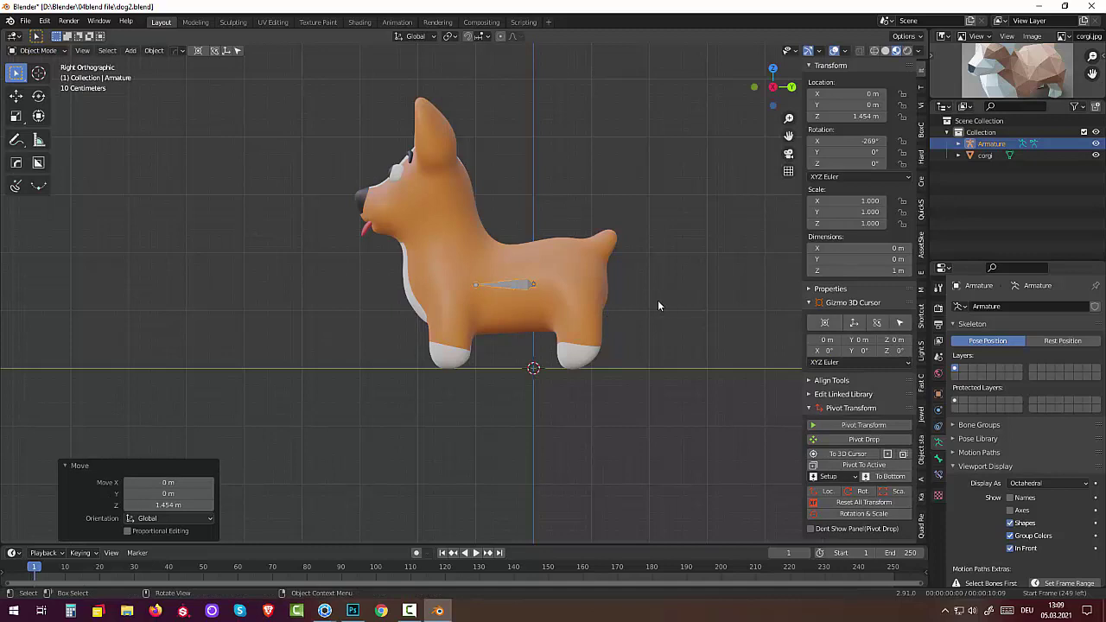
{"action": "key", "text": "s"}
{"action": "left_click", "coordinate": [511, 299]}
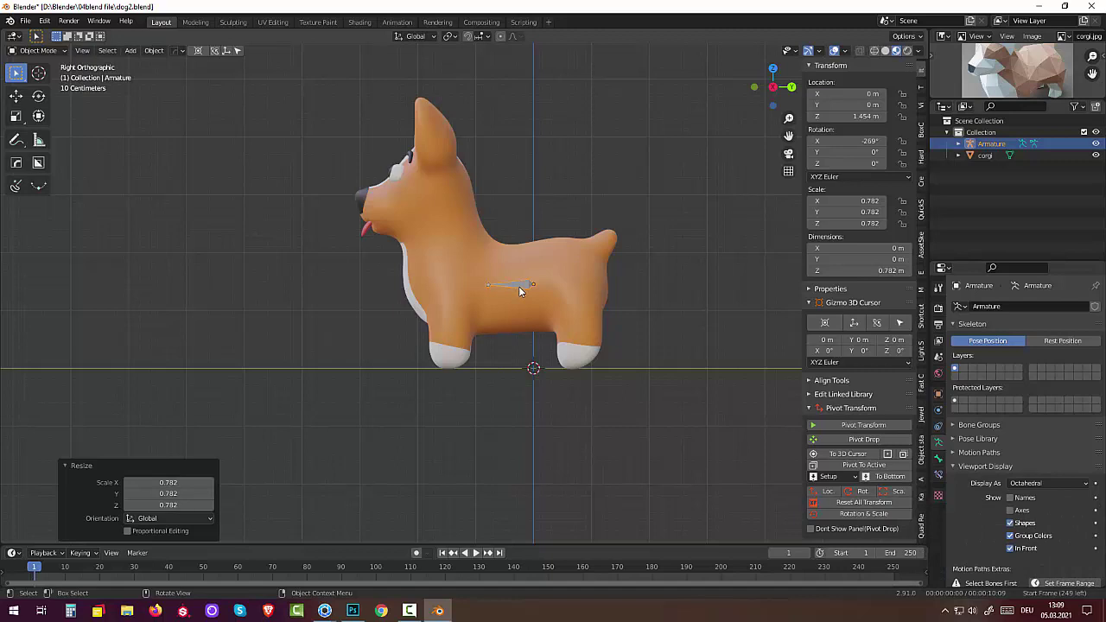
Nudge the armature to Y 0.149 m, slightly toward the corgi's rear
{"action": "left_click", "coordinate": [519, 291]}
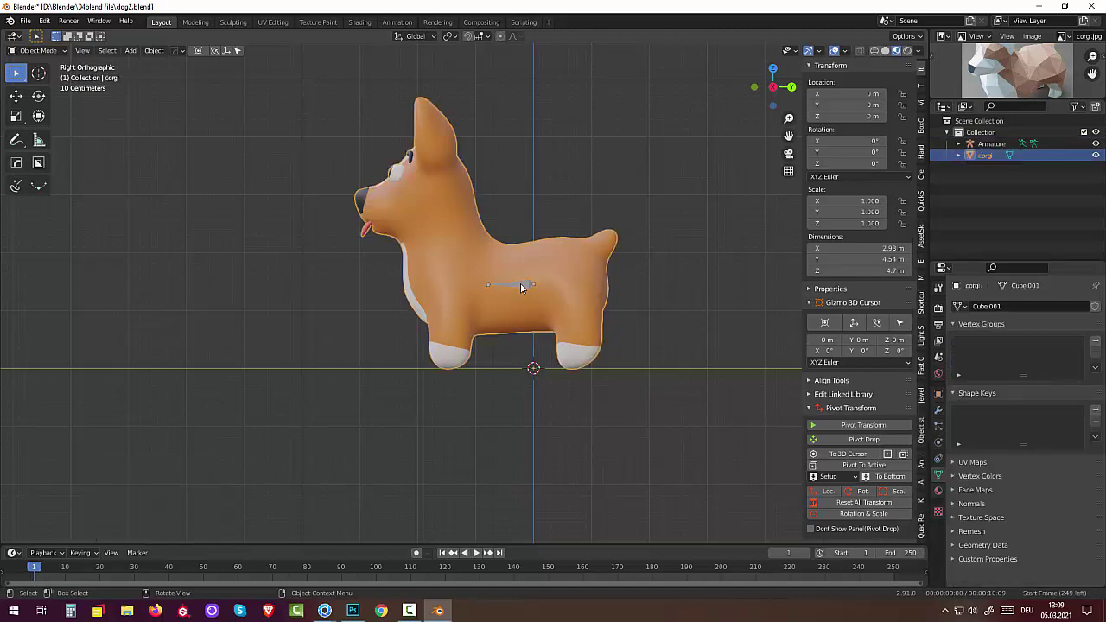
{"action": "left_click", "coordinate": [521, 286]}
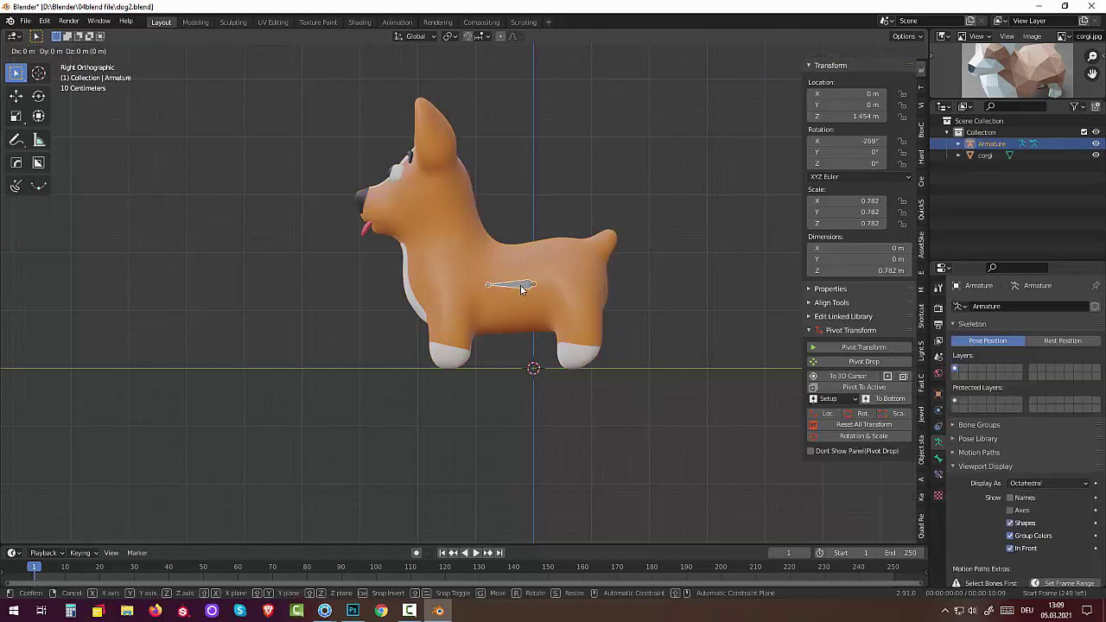
{"action": "key", "text": "g"}
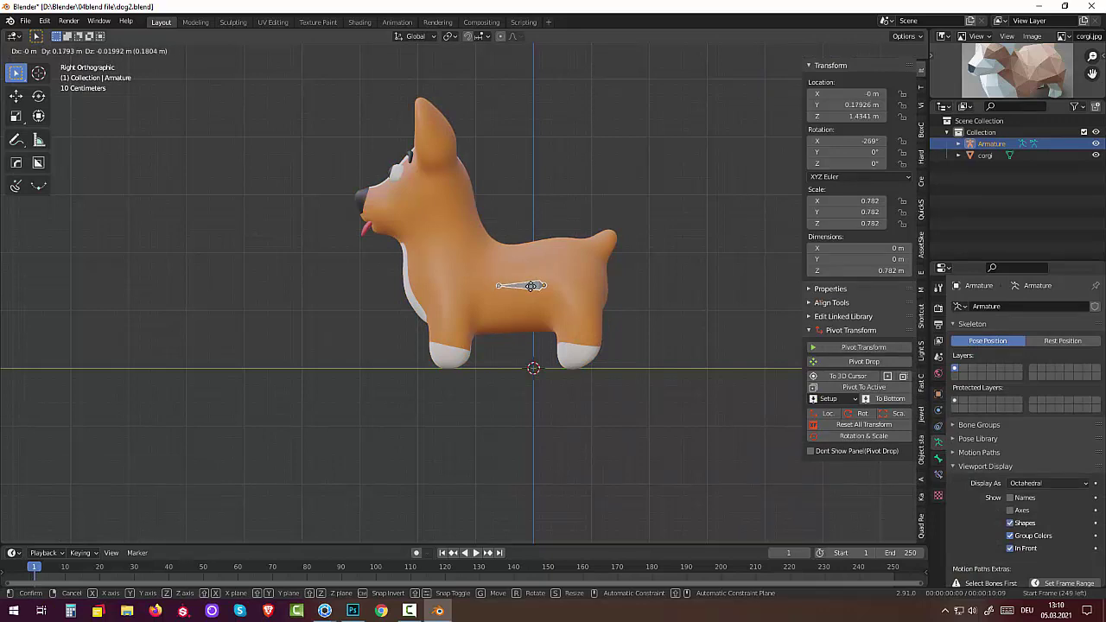
{"action": "left_click", "coordinate": [527, 286]}
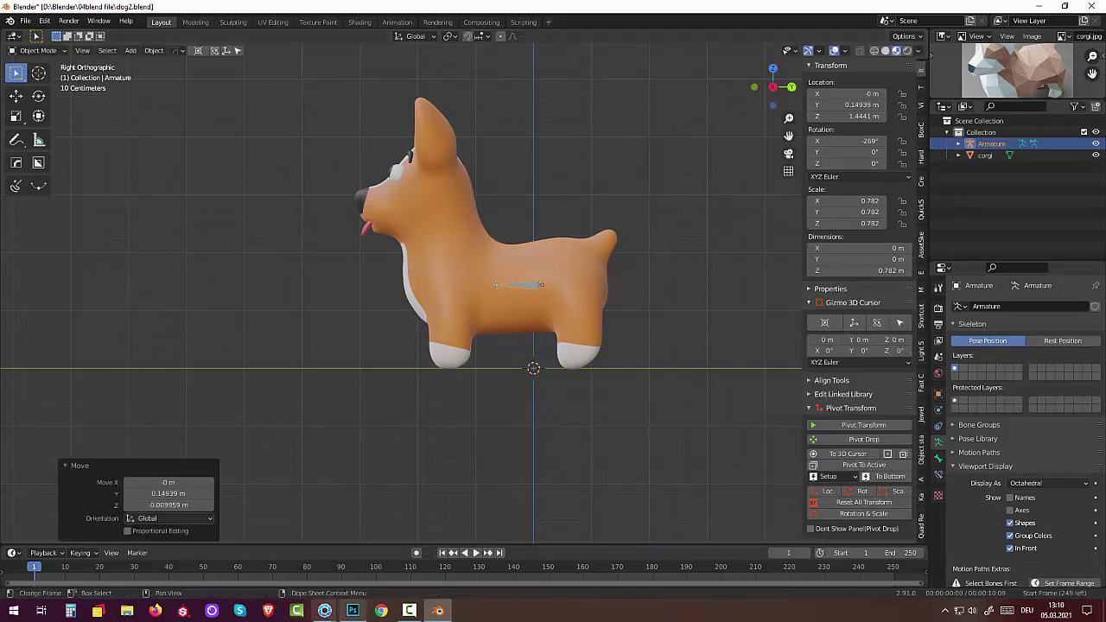
Check a face on the corgi mesh in Edit Mode, then return it to Object Mode
{"action": "left_click", "coordinate": [409, 611]}
{"action": "left_click", "coordinate": [408, 614]}
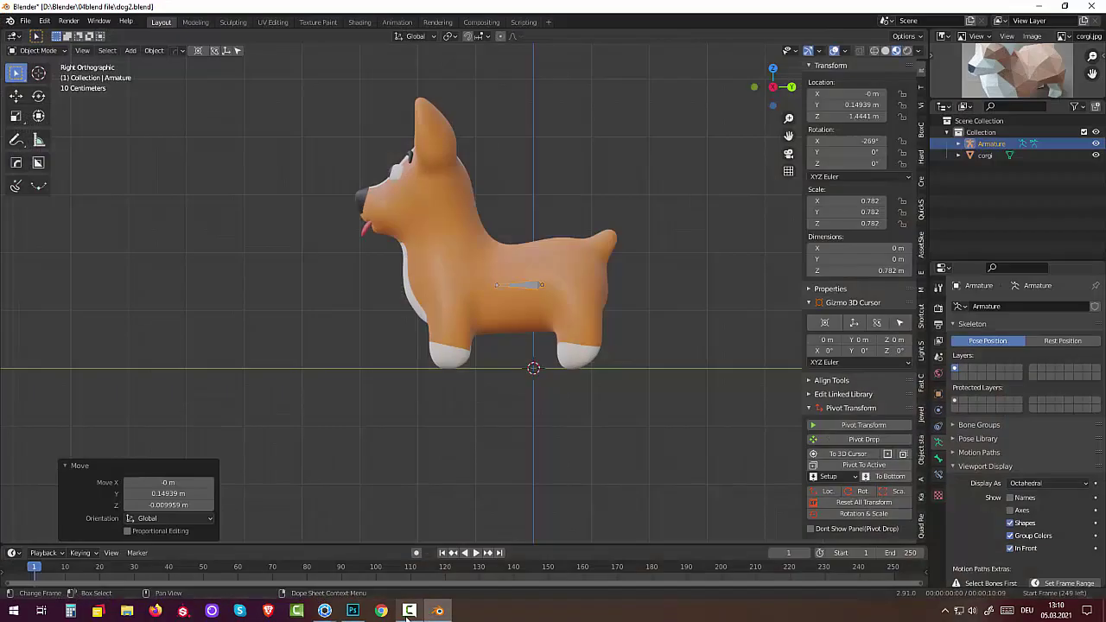
{"action": "left_click", "coordinate": [410, 611]}
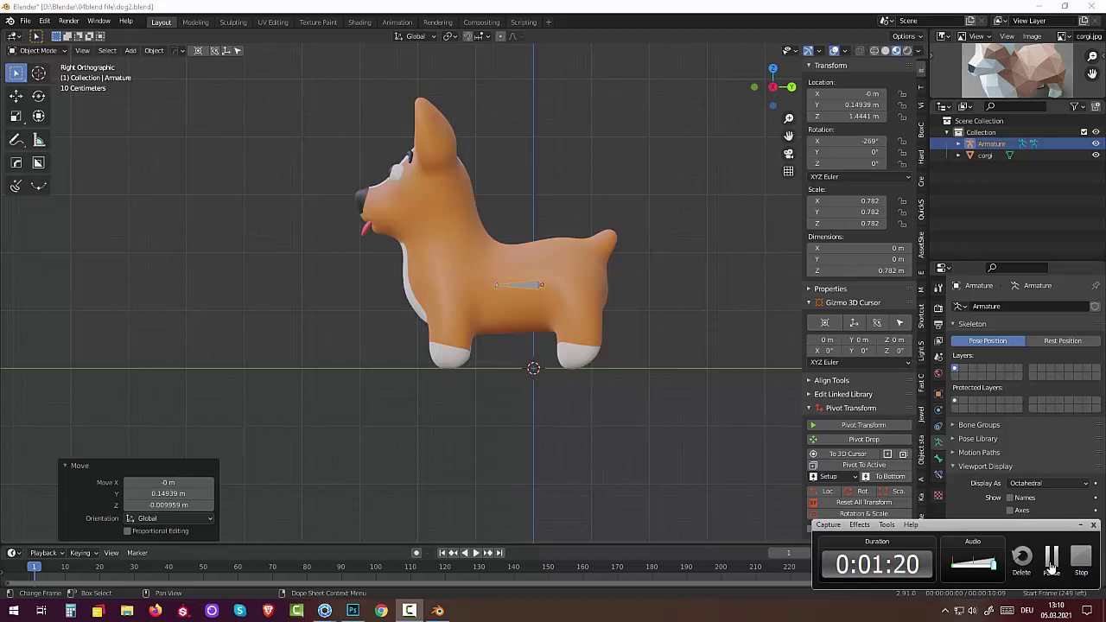
{"action": "left_click", "coordinate": [1050, 563]}
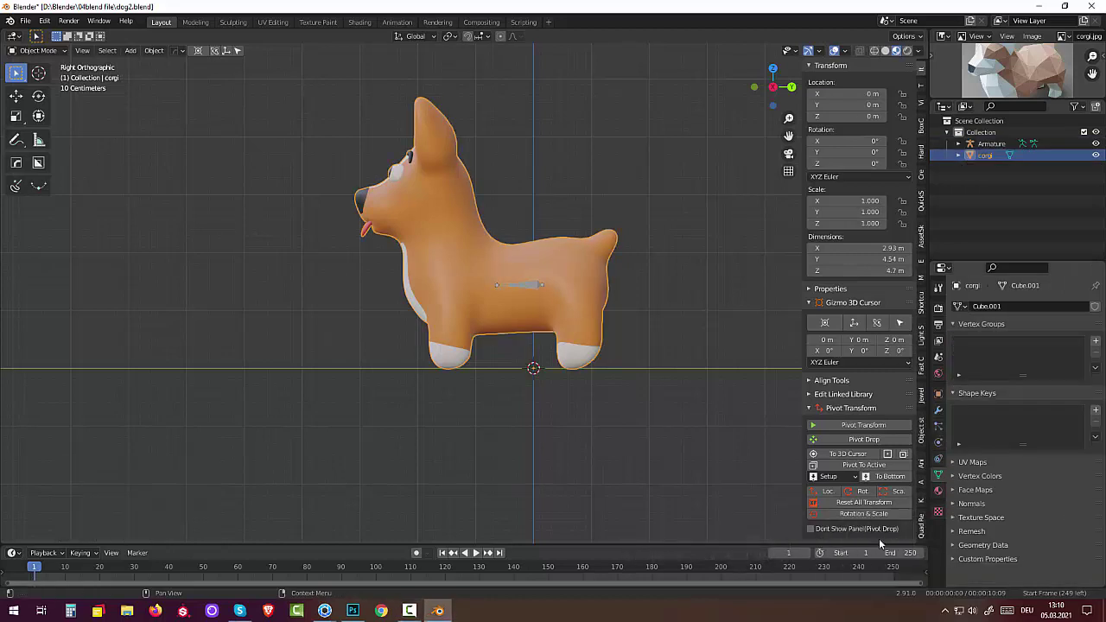
{"action": "left_click", "coordinate": [36, 50]}
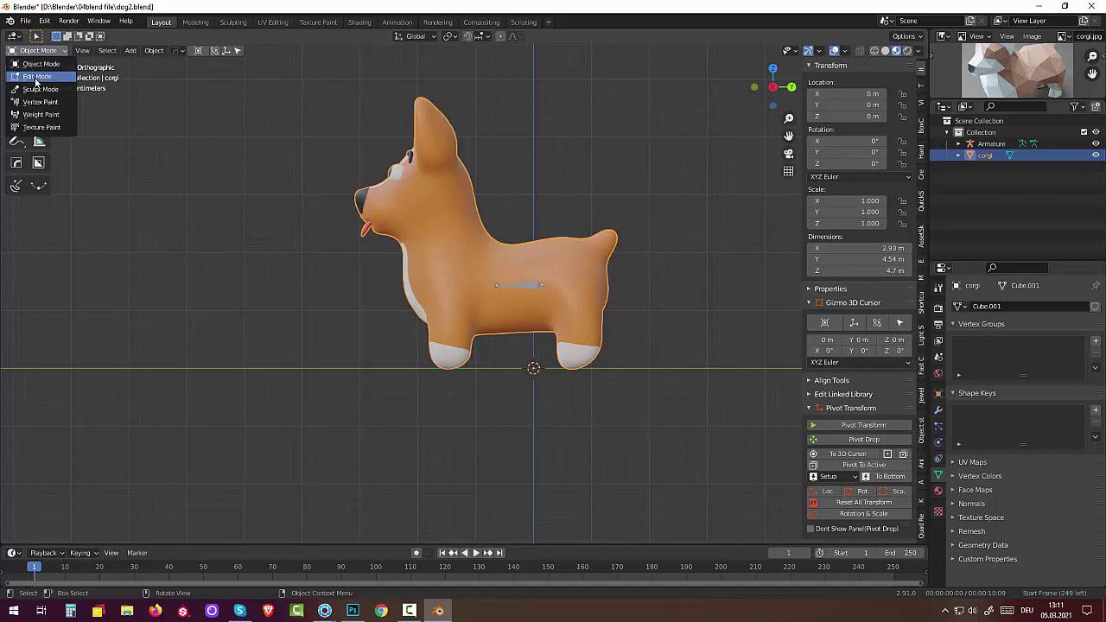
{"action": "left_click", "coordinate": [36, 77]}
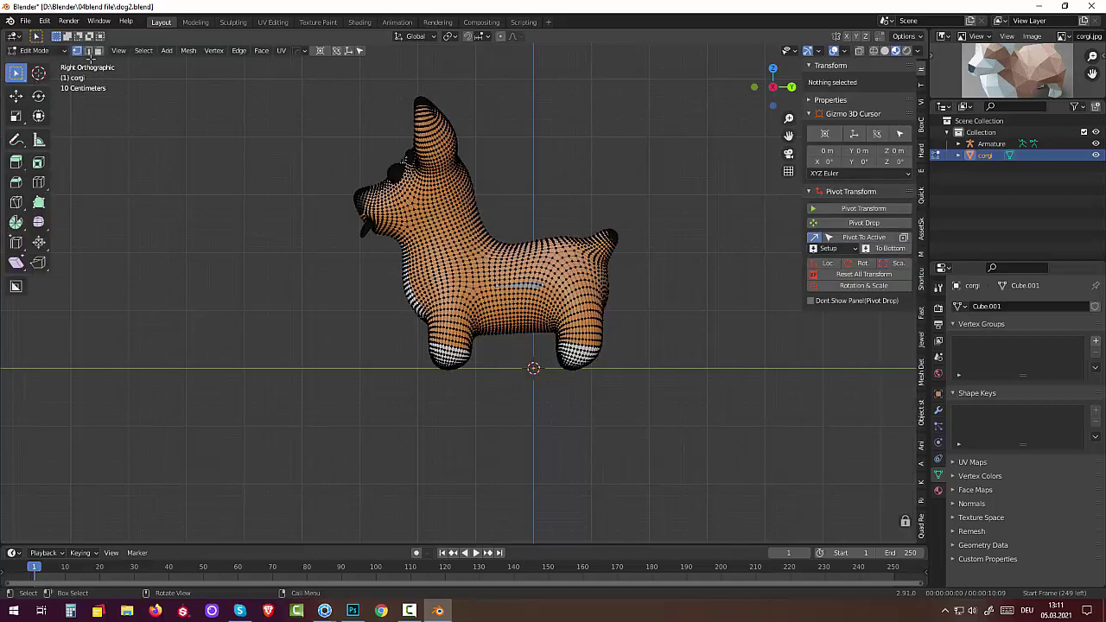
{"action": "left_click", "coordinate": [99, 50]}
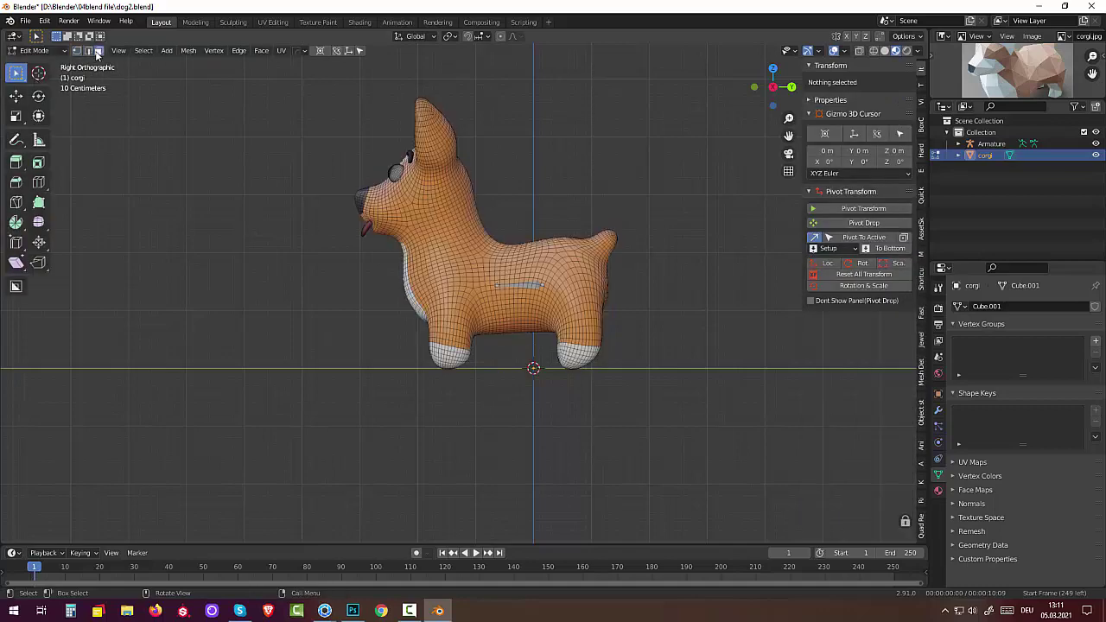
{"action": "left_click", "coordinate": [499, 285]}
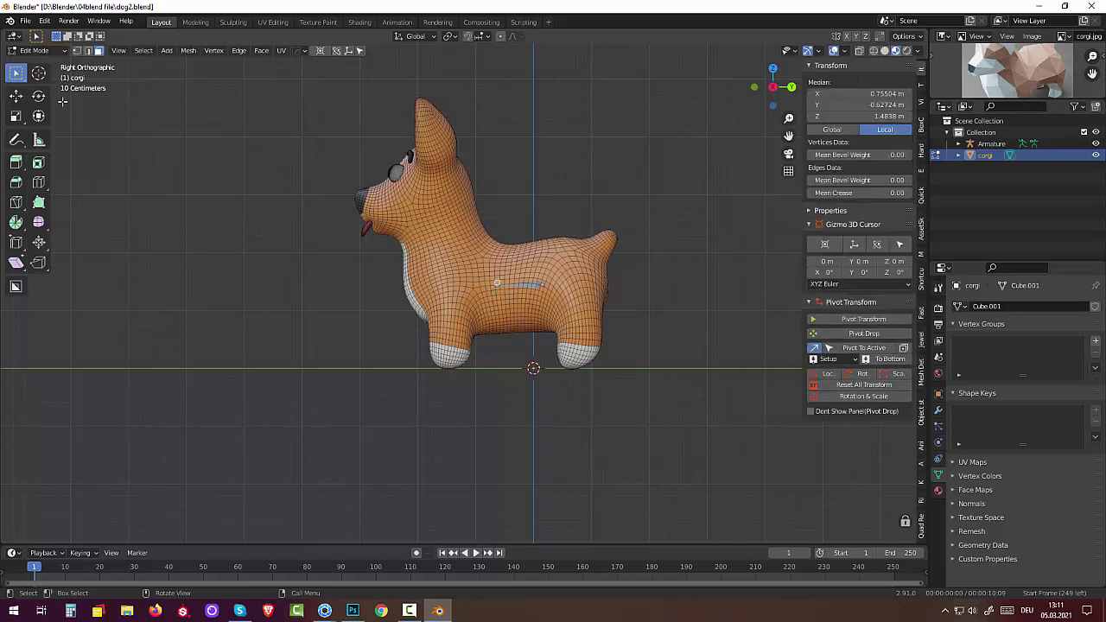
{"action": "left_click", "coordinate": [35, 50]}
{"action": "left_click", "coordinate": [43, 66]}
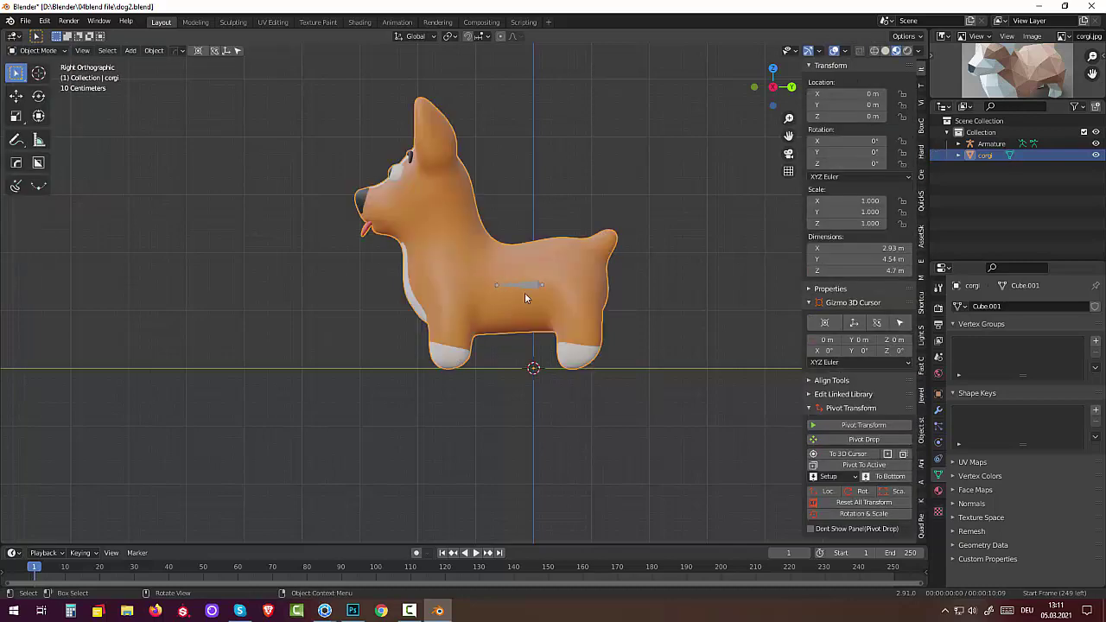
Select the armature and switch it into Edit Mode
{"action": "left_click", "coordinate": [526, 286]}
{"action": "left_click", "coordinate": [35, 50]}
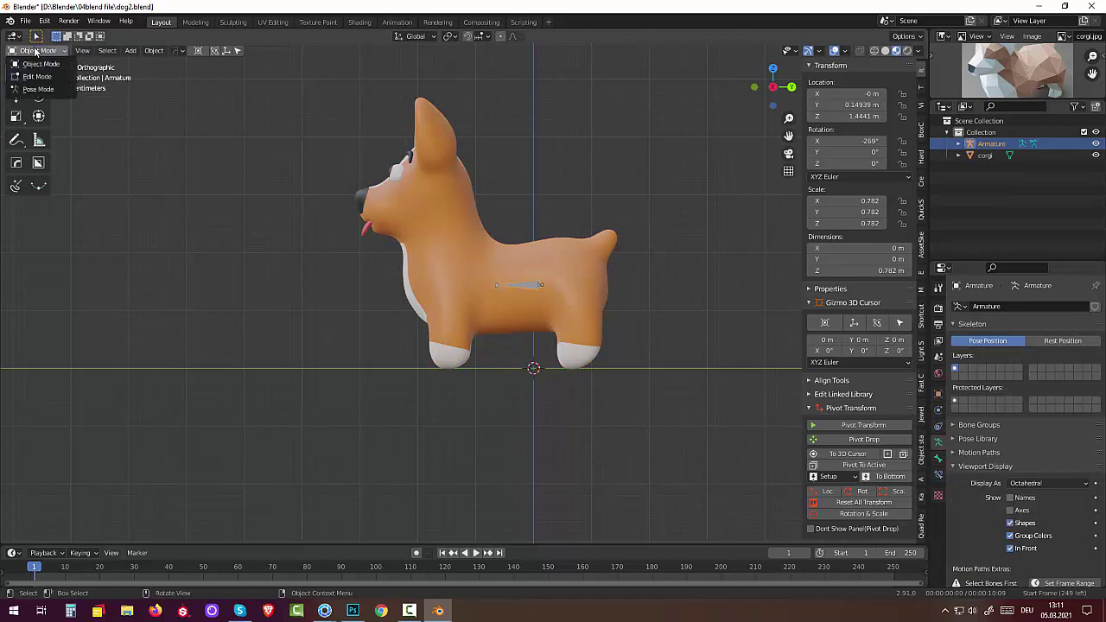
{"action": "left_click", "coordinate": [39, 76]}
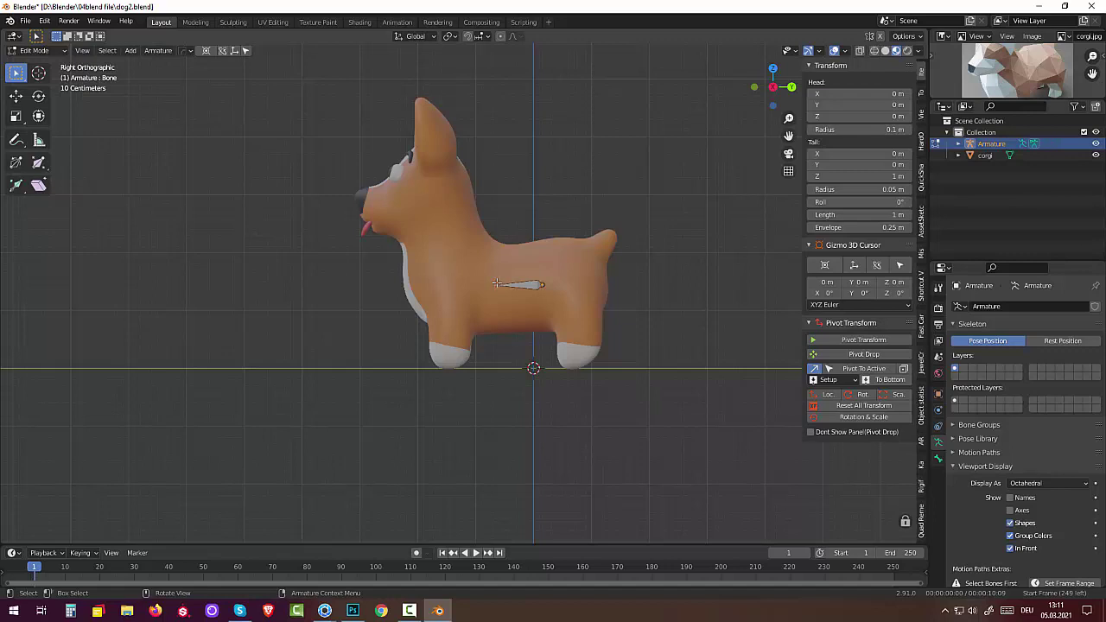
Extrude four bones from the body bone up the neck into the head, then add a new bone
{"action": "key", "text": "e"}
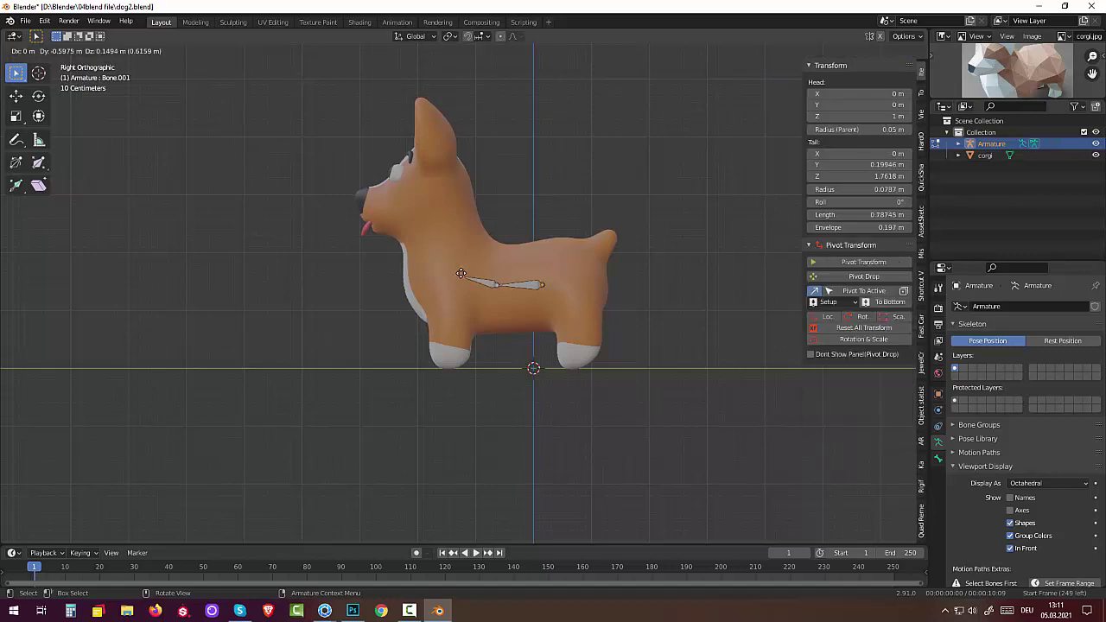
{"action": "left_click", "coordinate": [451, 276]}
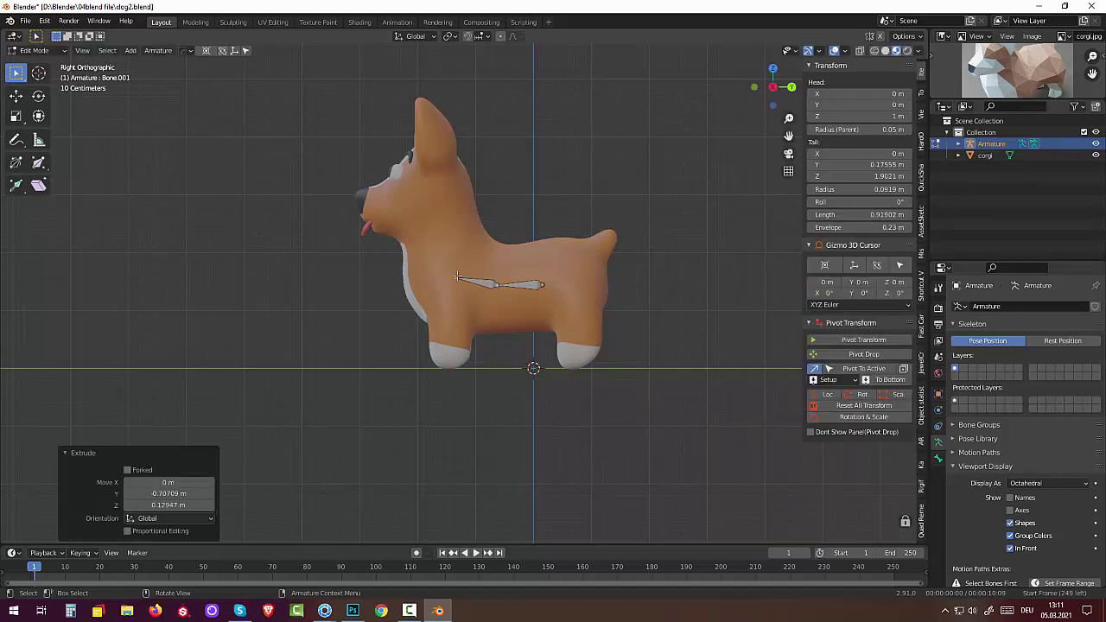
{"action": "key", "text": "e"}
{"action": "left_click", "coordinate": [447, 248]}
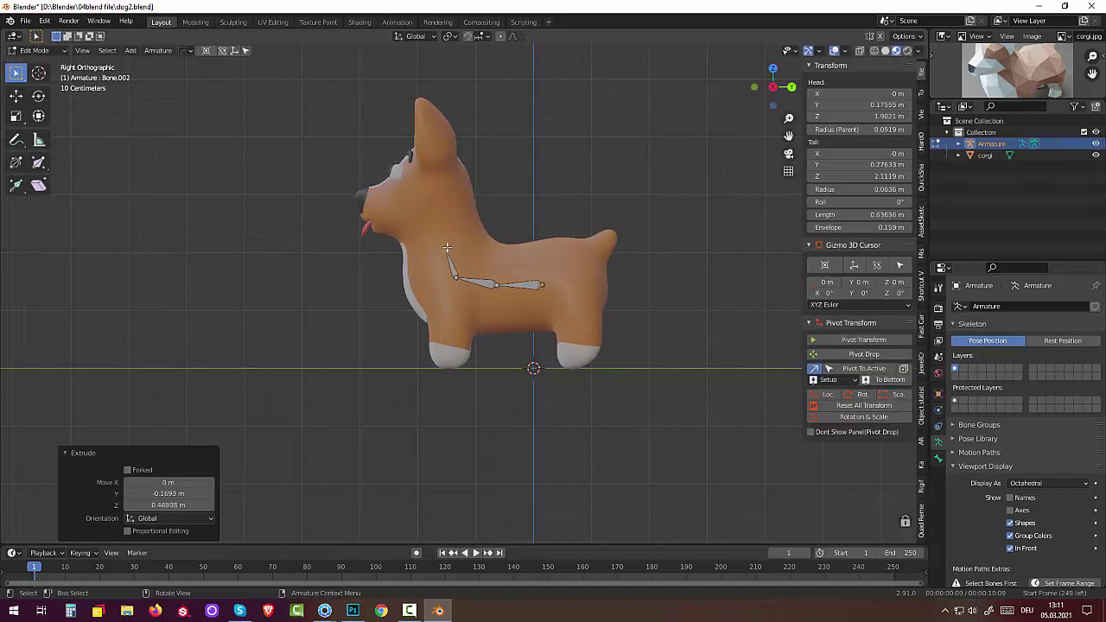
{"action": "key", "text": "e"}
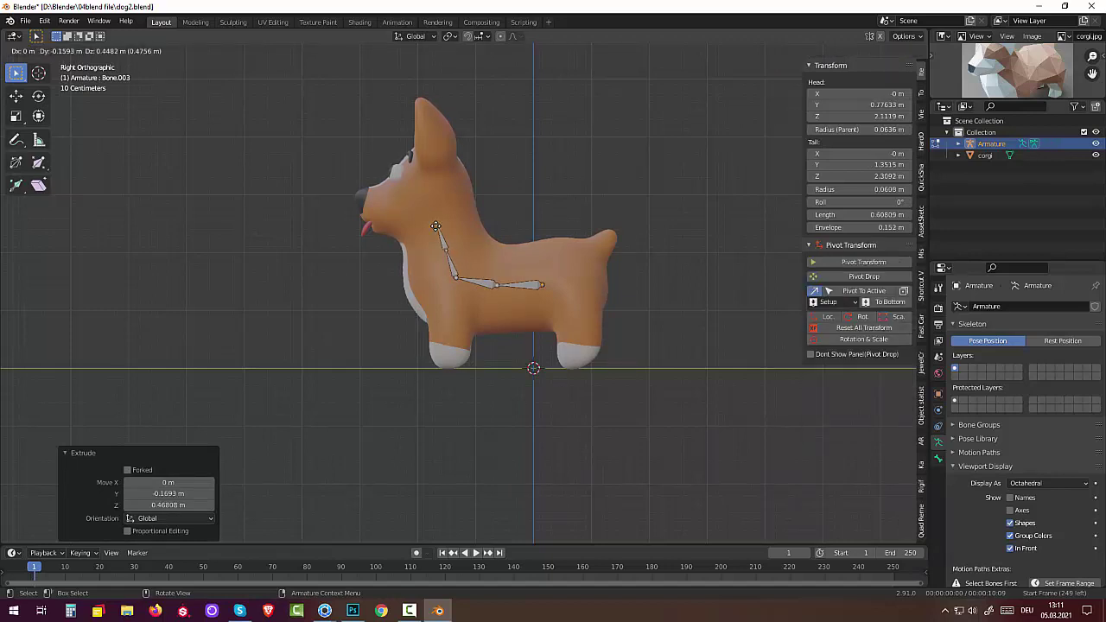
{"action": "left_click", "coordinate": [433, 220]}
{"action": "key", "text": "e"}
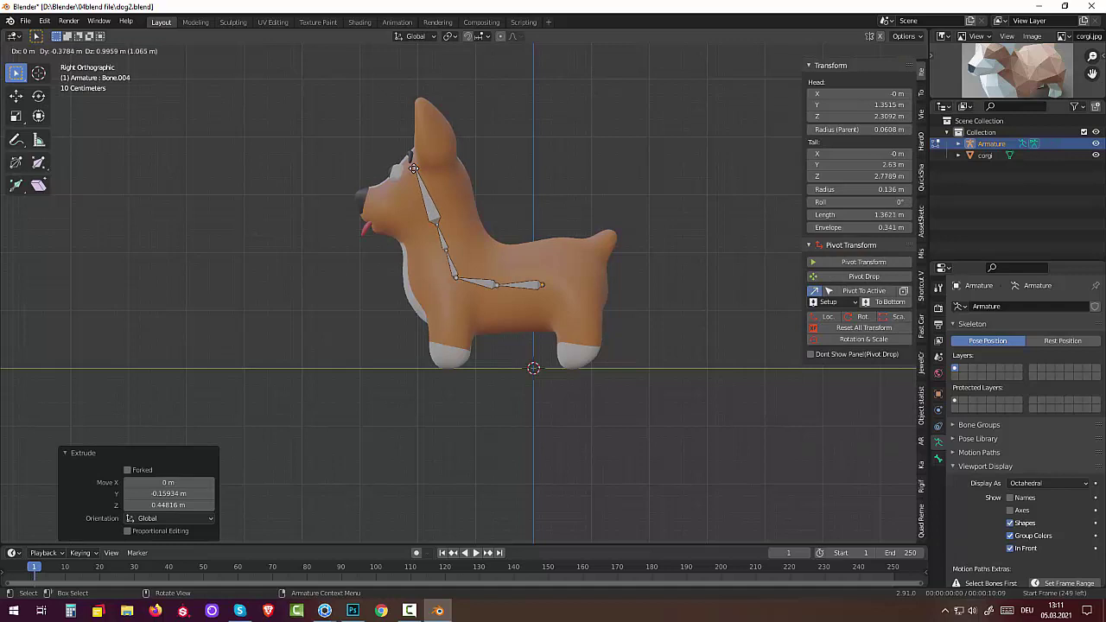
{"action": "left_click", "coordinate": [413, 168]}
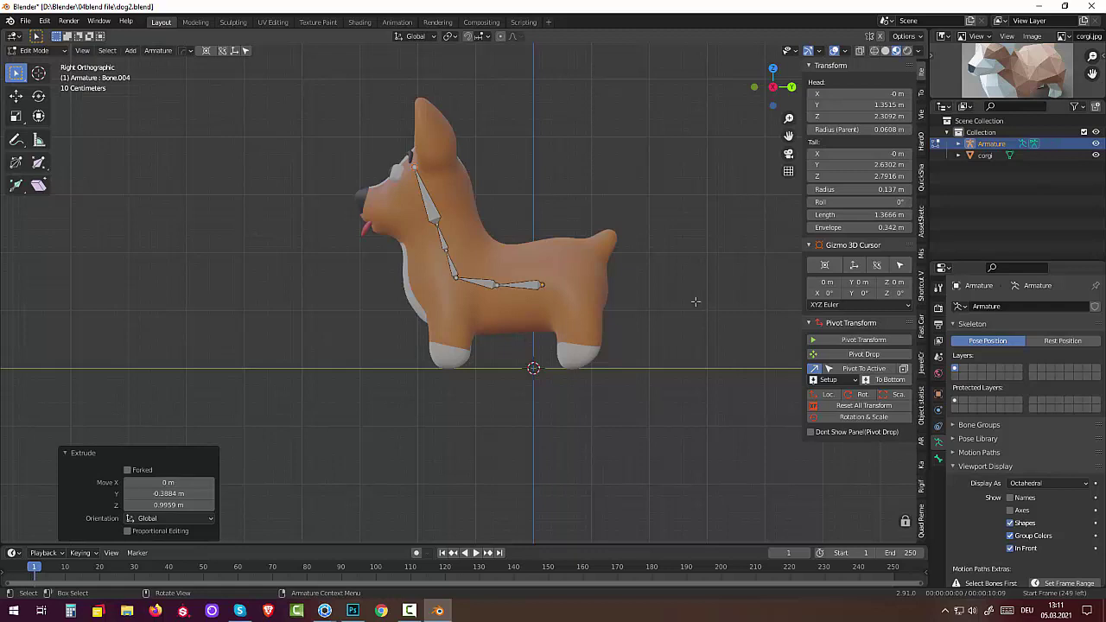
{"action": "key", "text": "shift+a"}
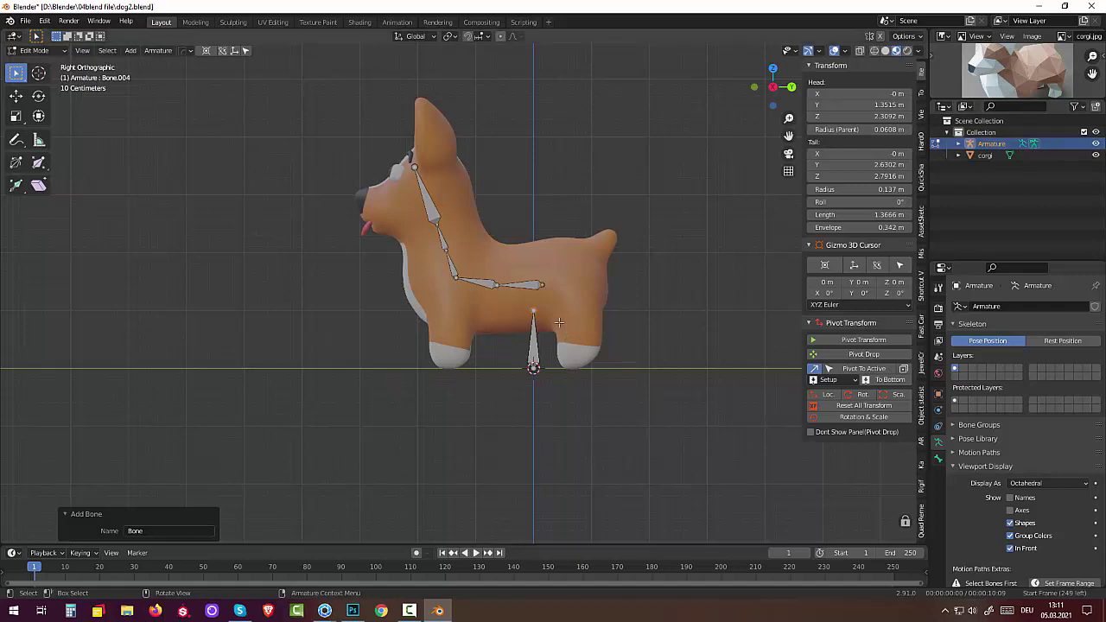
Lay the new bone flat, scale it to 0.8, and seat it in the rear tilted 36° upward
{"action": "key", "text": "r"}
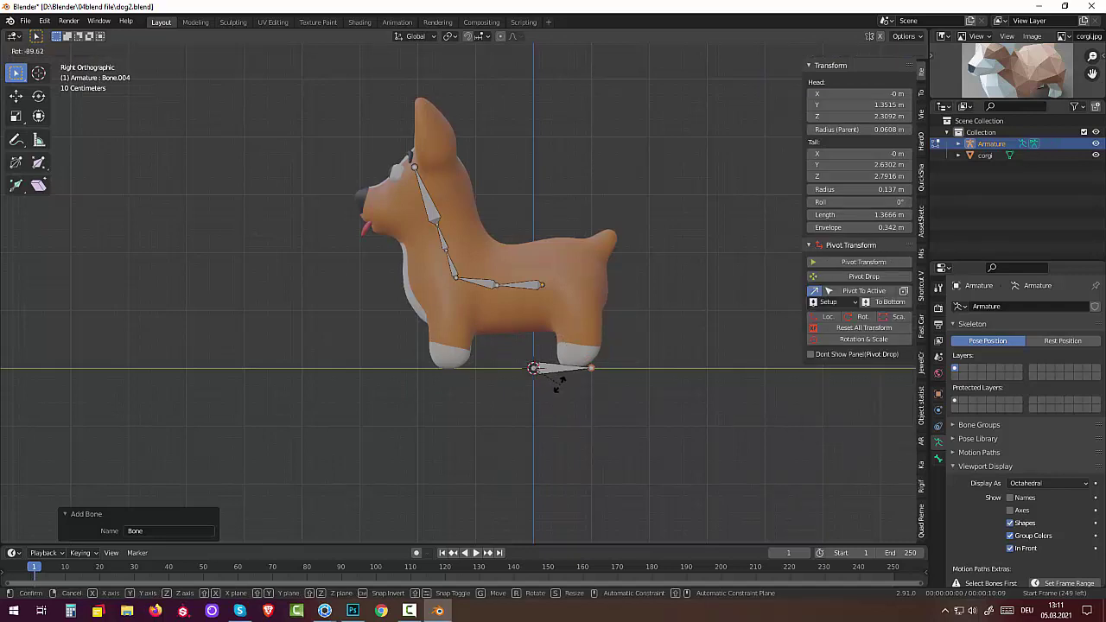
{"action": "left_click", "coordinate": [560, 385]}
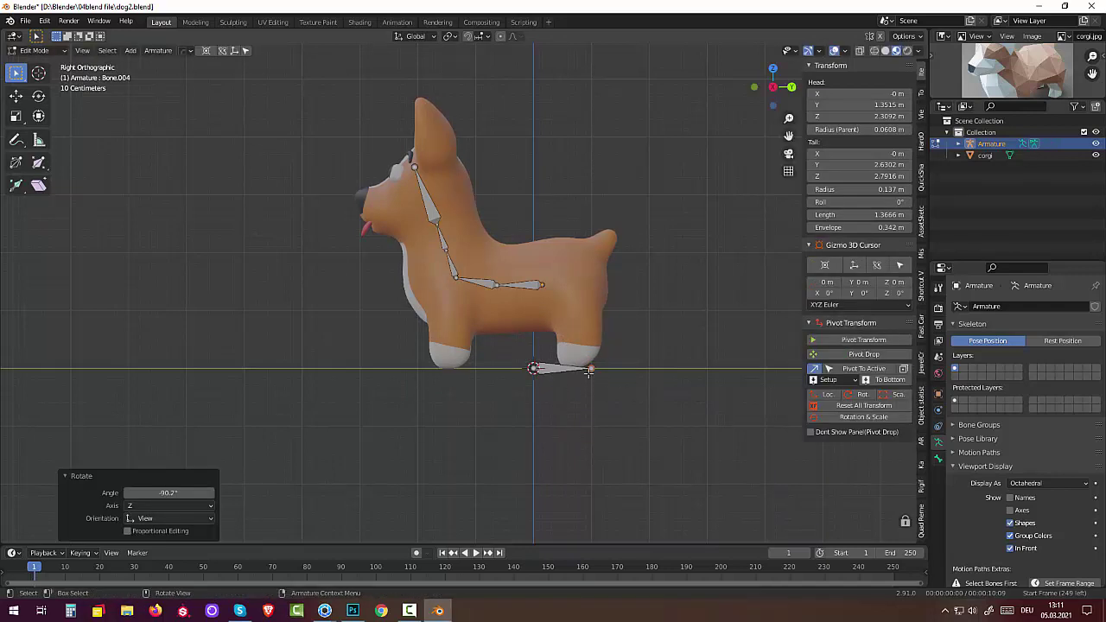
{"action": "left_click", "coordinate": [559, 367]}
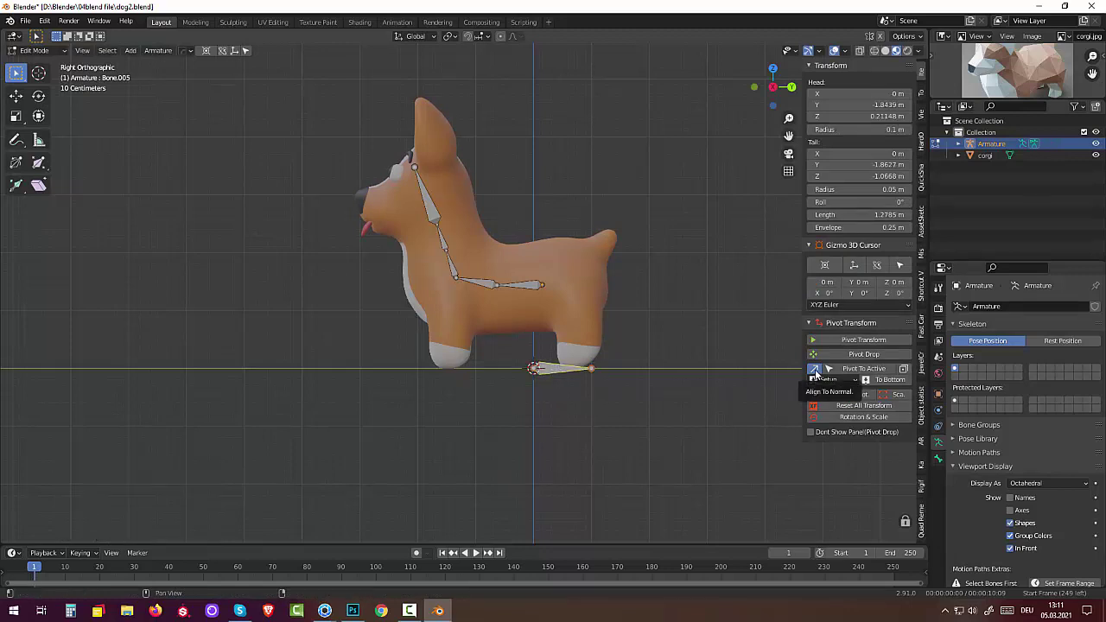
{"action": "key", "text": "s"}
{"action": "left_click", "coordinate": [589, 389]}
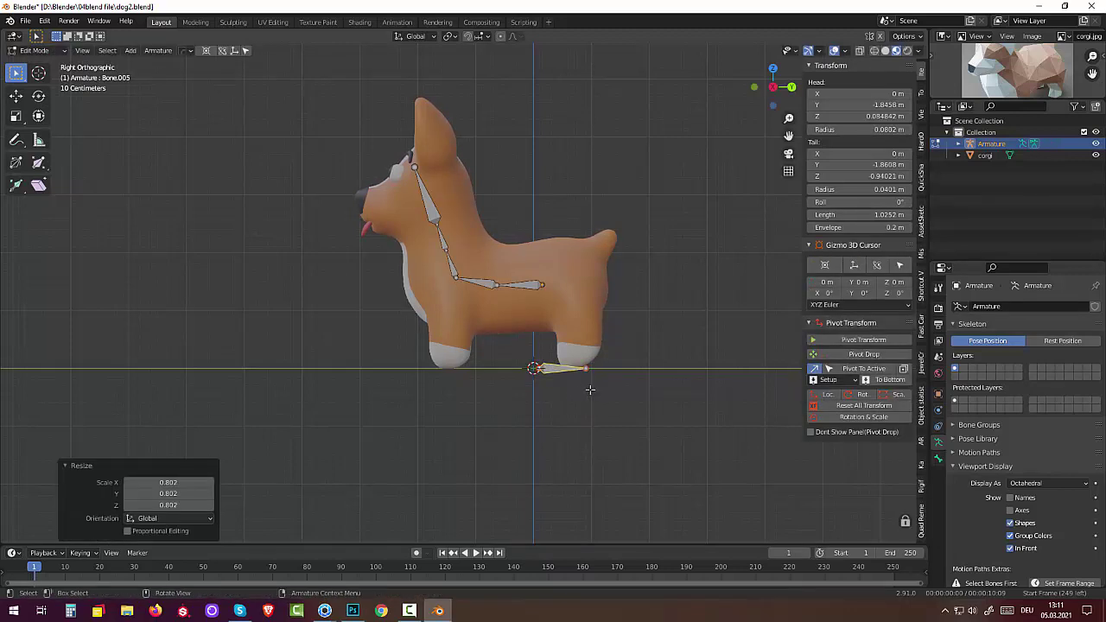
{"action": "key", "text": "g"}
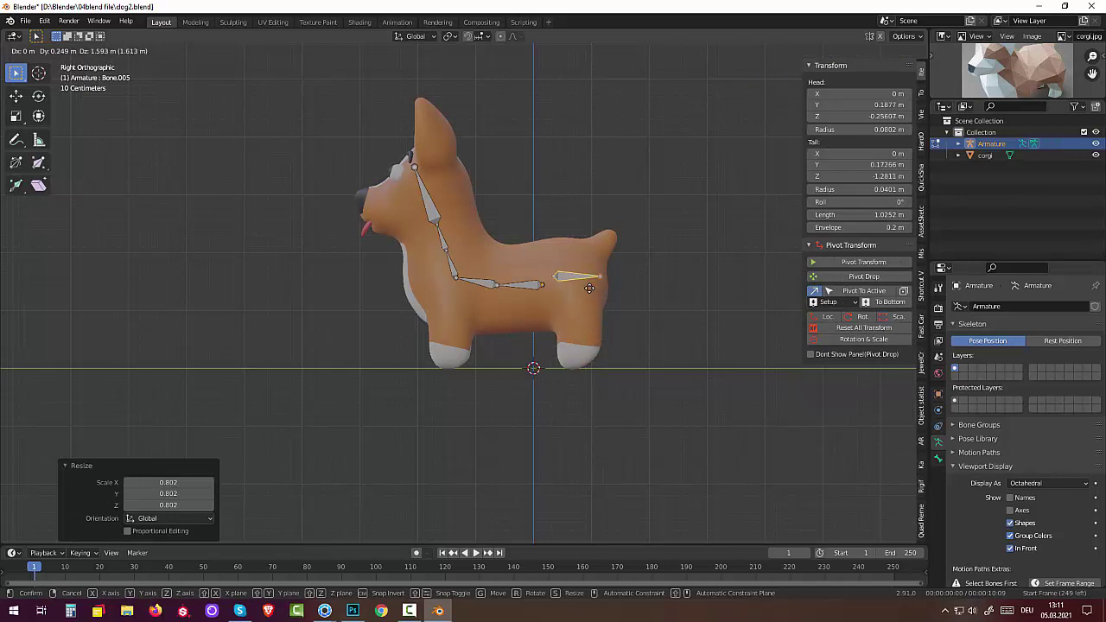
{"action": "left_click", "coordinate": [587, 294]}
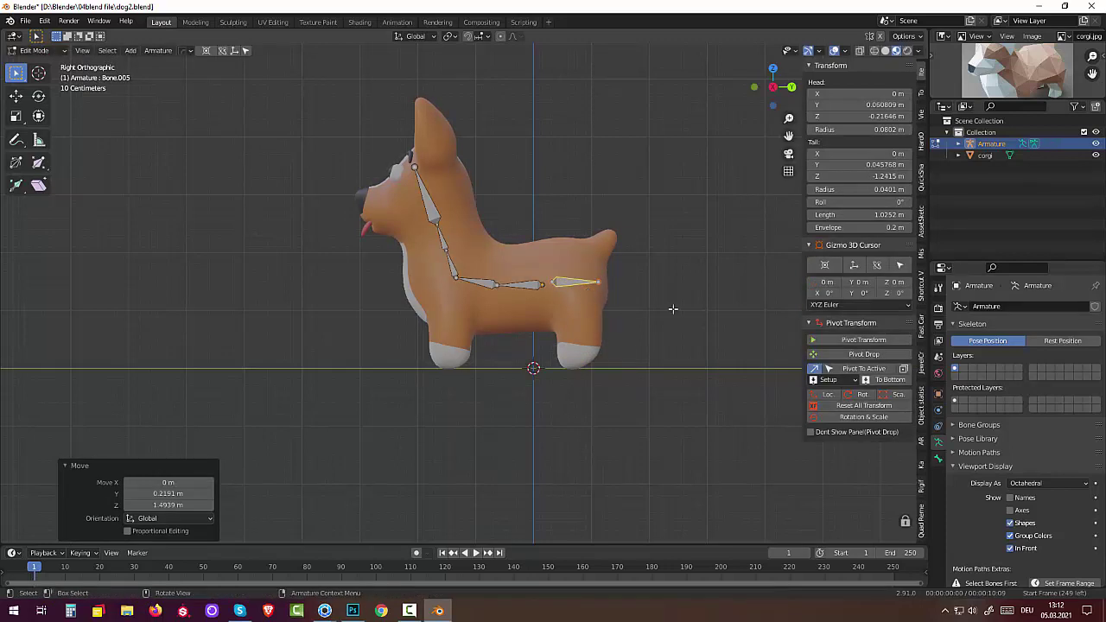
{"action": "key", "text": "r"}
{"action": "left_click", "coordinate": [584, 287]}
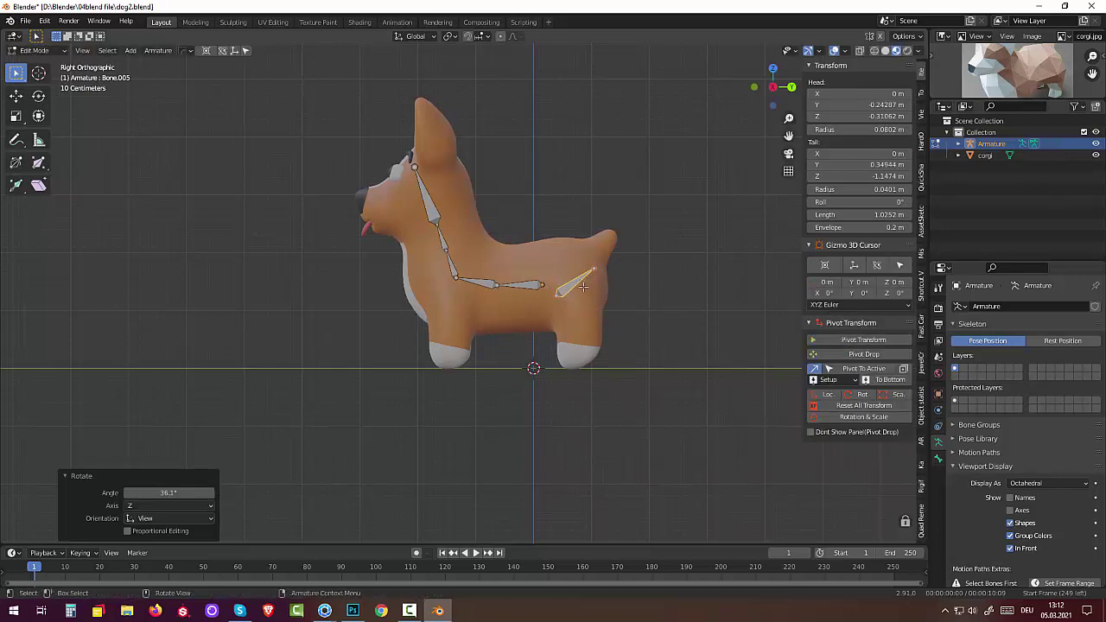
{"action": "key", "text": "g"}
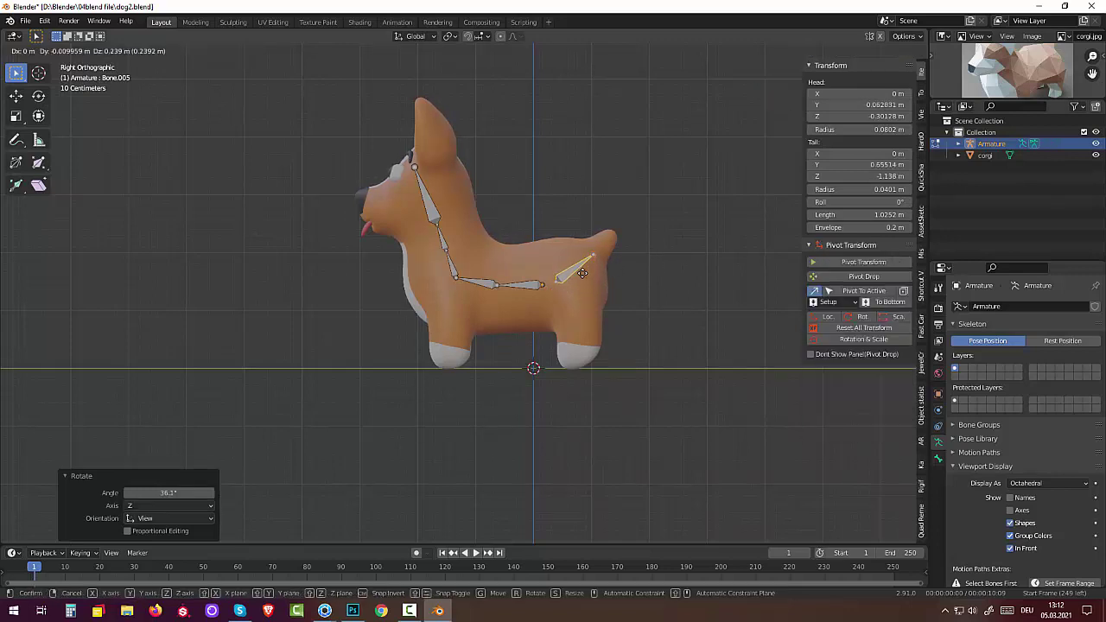
{"action": "left_click", "coordinate": [582, 273]}
Extrude a second bone to the tail tip, clear the selection, and add another bone
{"action": "left_click", "coordinate": [594, 252]}
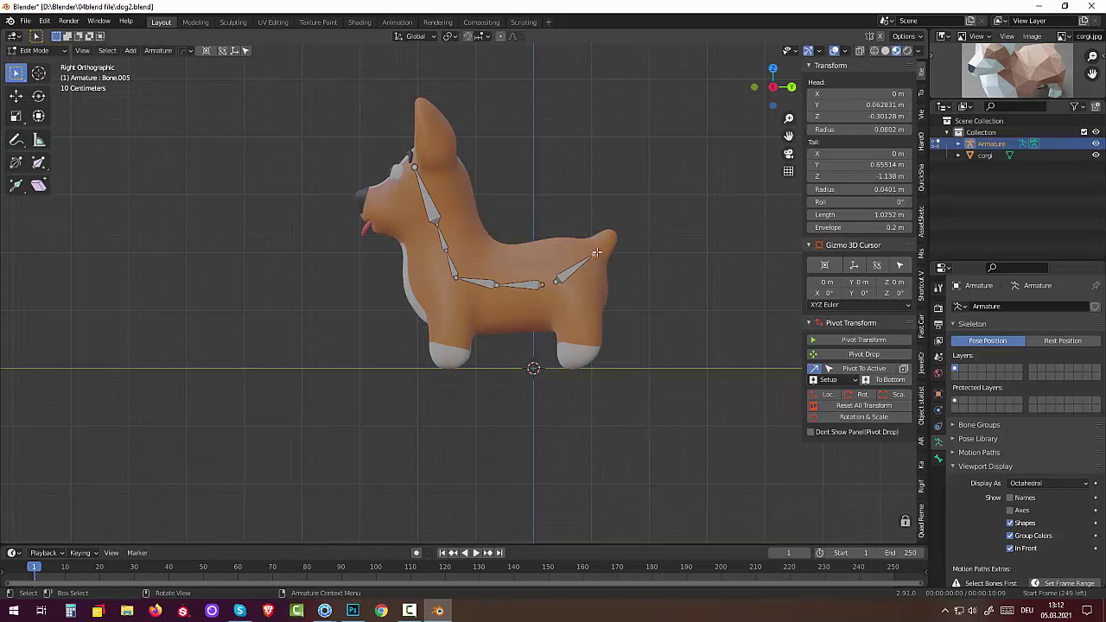
{"action": "key", "text": "e"}
{"action": "left_click", "coordinate": [612, 234]}
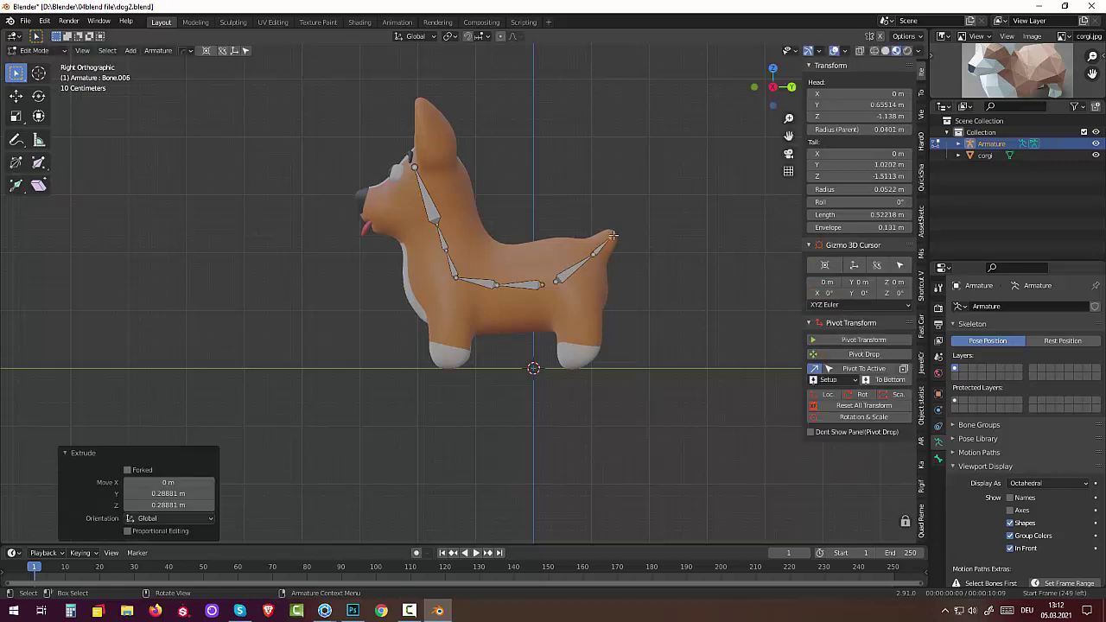
{"action": "left_click", "coordinate": [665, 316]}
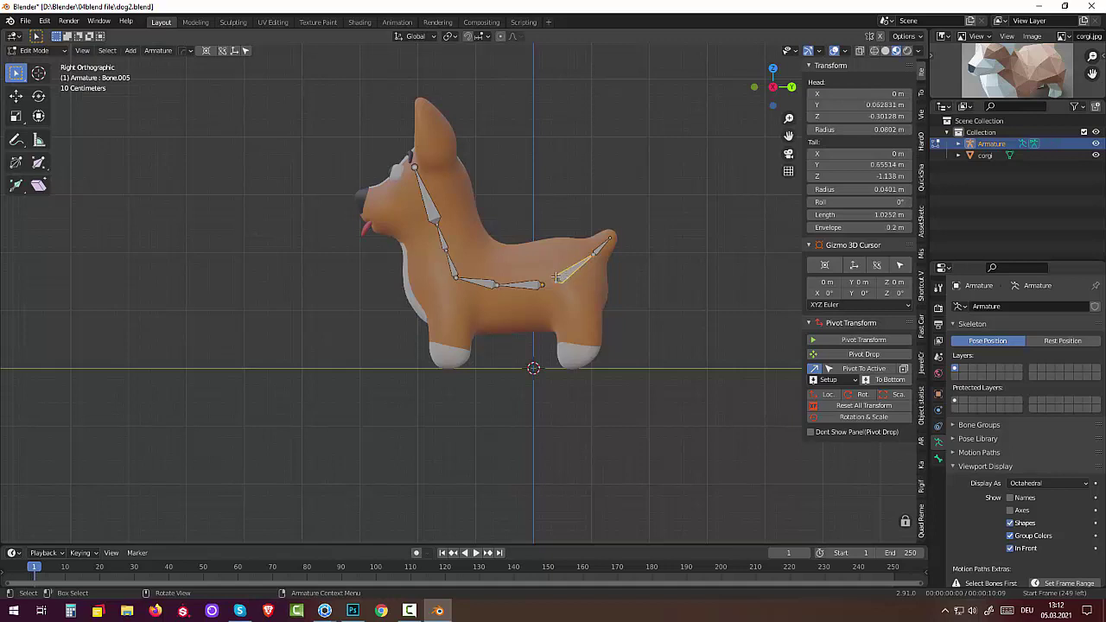
{"action": "left_click", "coordinate": [535, 285]}
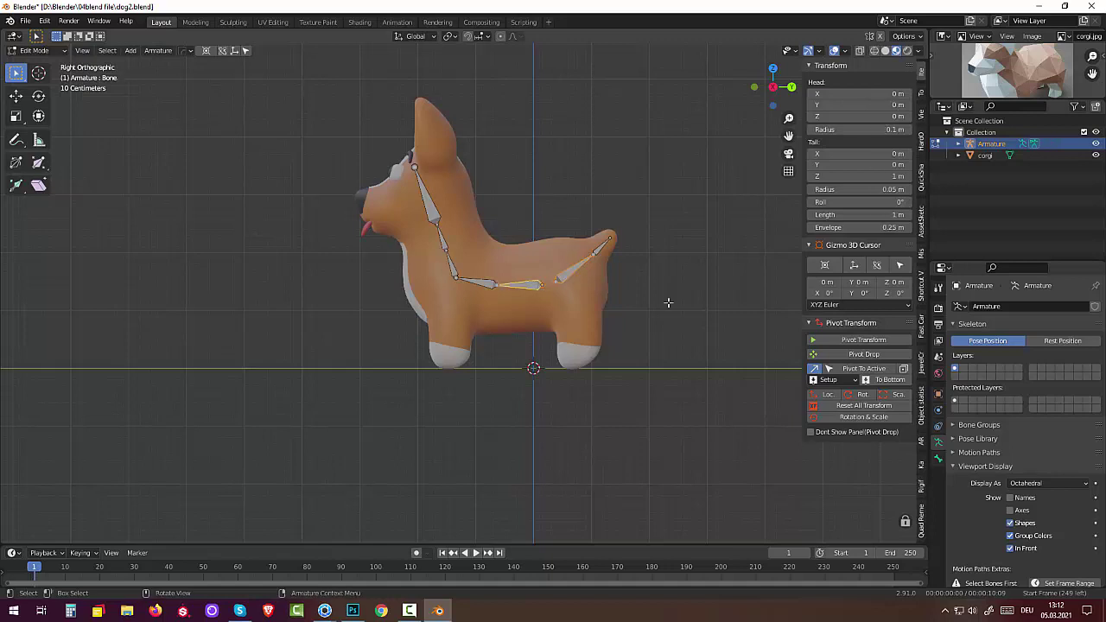
{"action": "mouse_move", "coordinate": [668, 303]}
{"action": "middle_mouse_down"}
{"action": "mouse_move", "coordinate": [554, 328]}
{"action": "mouse_move", "coordinate": [633, 342]}
{"action": "mouse_move", "coordinate": [805, 345]}
{"action": "mouse_move", "coordinate": [637, 358]}
{"action": "mouse_move", "coordinate": [701, 343]}
{"action": "mouse_move", "coordinate": [605, 371]}
{"action": "mouse_move", "coordinate": [569, 401]}
{"action": "middle_mouse_up"}
{"action": "left_click", "coordinate": [614, 331]}
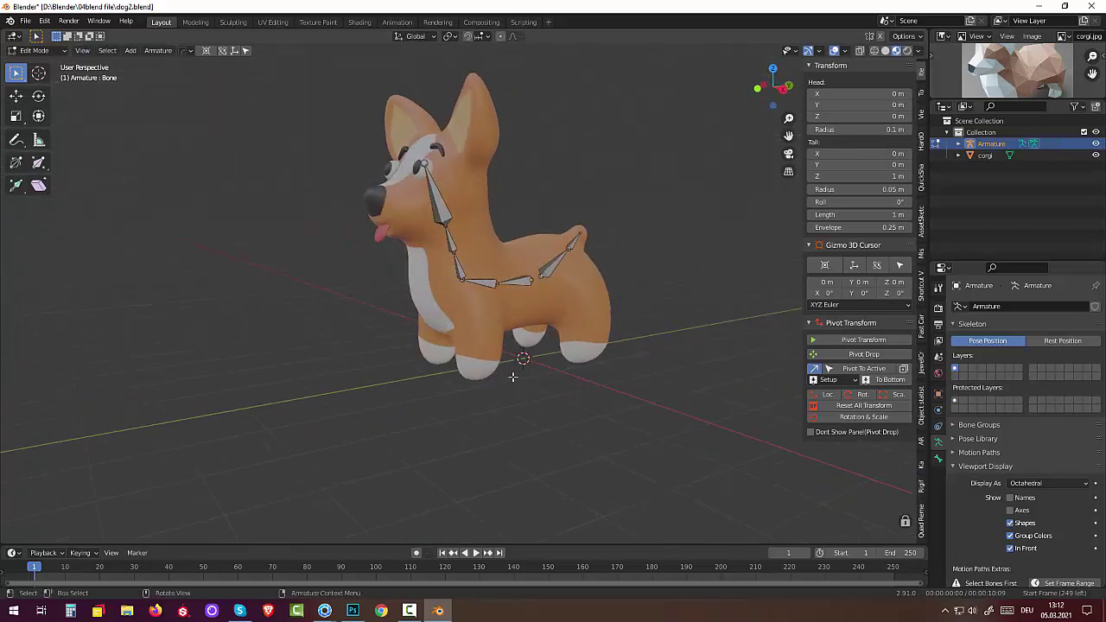
{"action": "key", "text": "shift+a"}
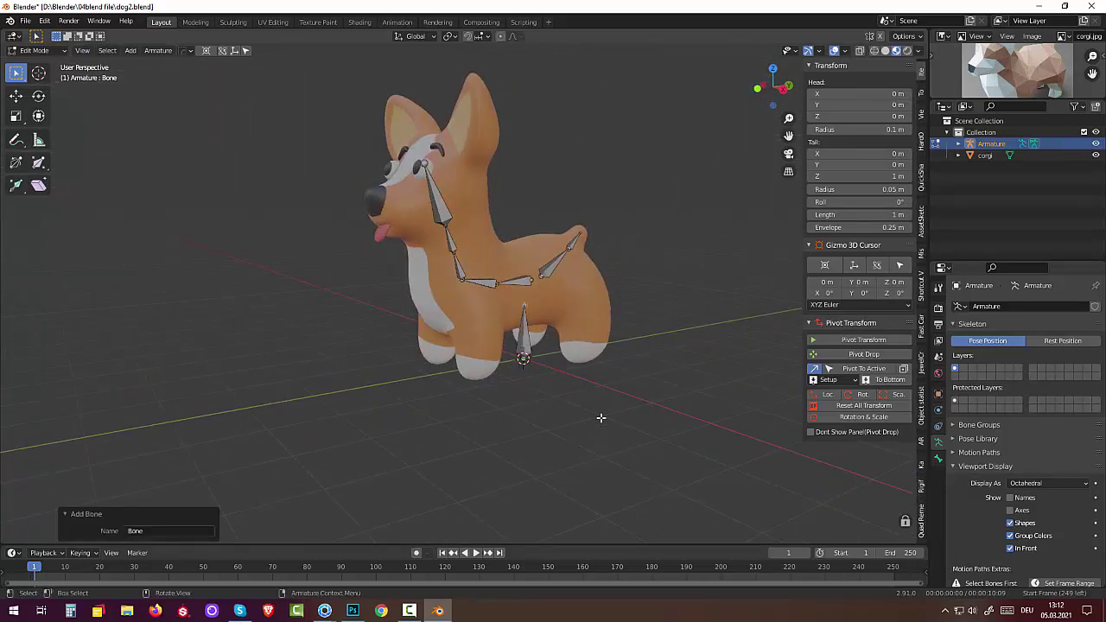
Turn the new bone sideways and shrink it down in two passes
{"action": "middle_click_drag", "start_coordinate": [588, 314], "coordinate": [652, 315]}
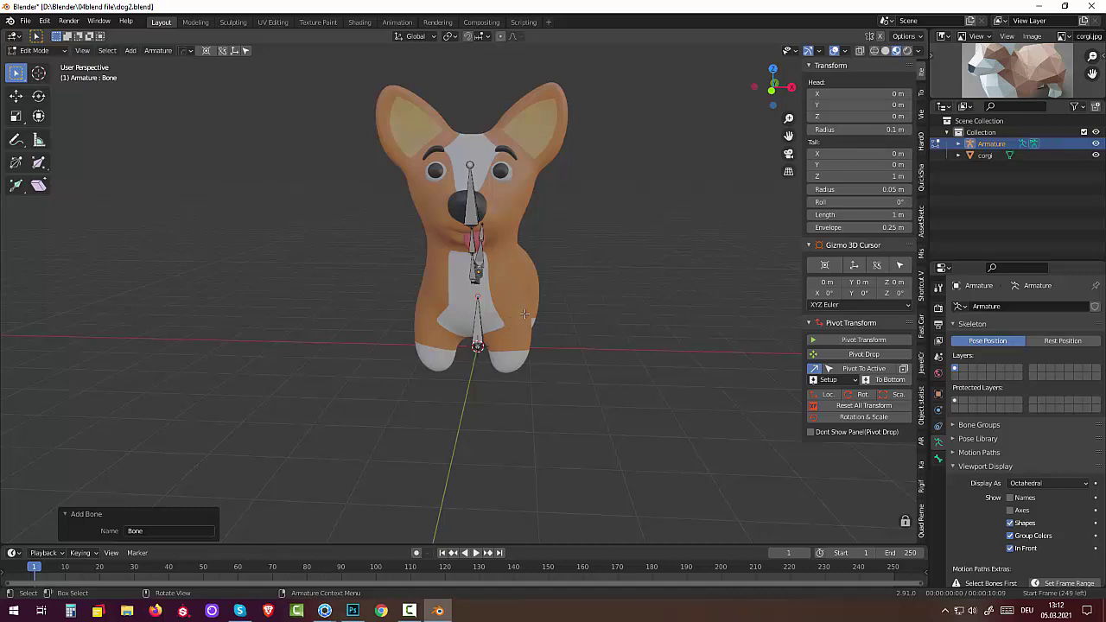
{"action": "key", "text": "r"}
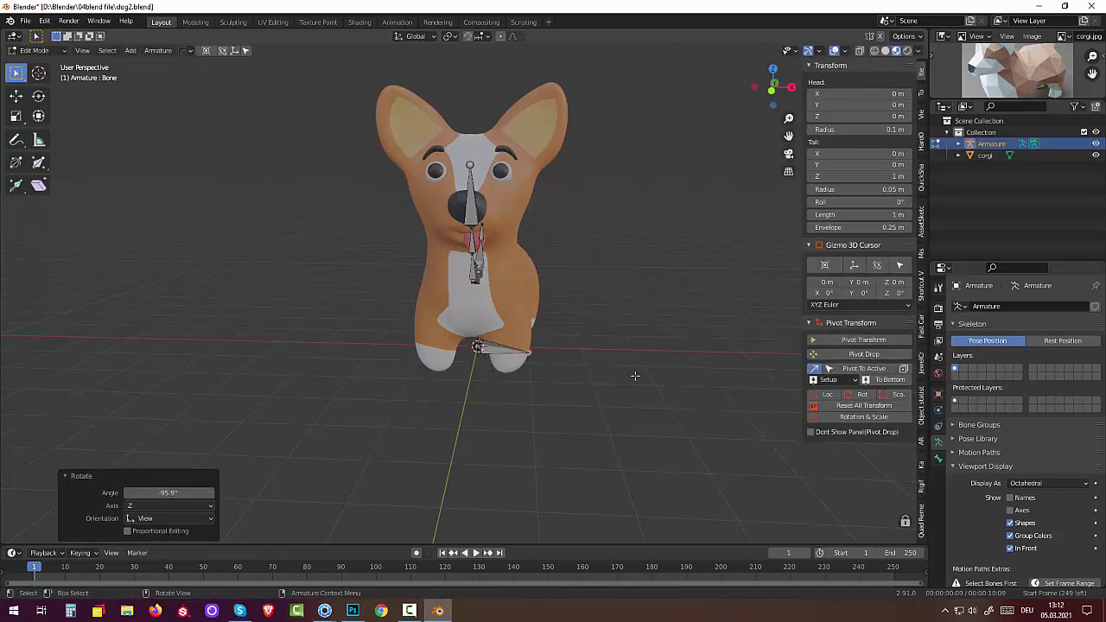
{"action": "key", "text": "s"}
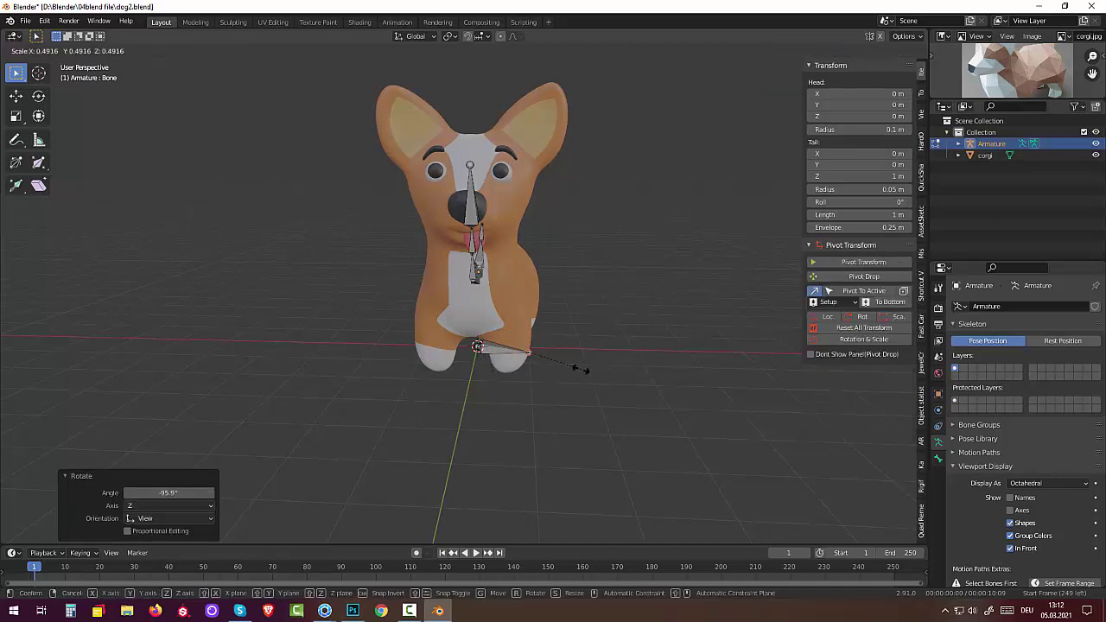
{"action": "left_click", "coordinate": [625, 362]}
{"action": "left_click", "coordinate": [500, 351]}
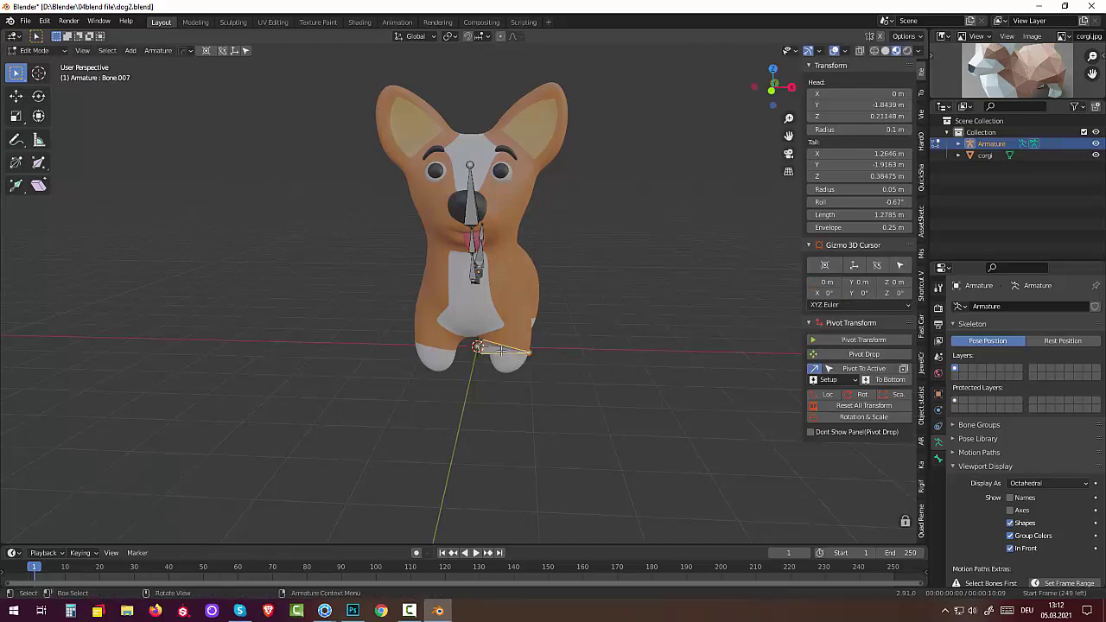
{"action": "key", "text": "s"}
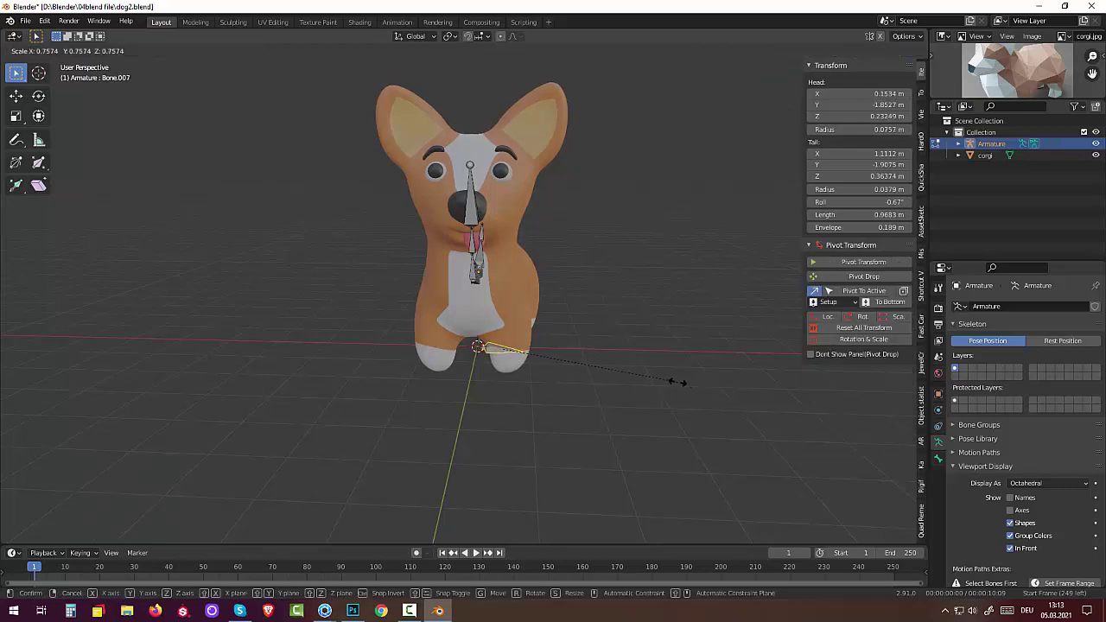
{"action": "left_click", "coordinate": [676, 380]}
{"action": "mouse_move", "coordinate": [676, 380]}
{"action": "middle_mouse_down"}
{"action": "mouse_move", "coordinate": [514, 380]}
{"action": "mouse_move", "coordinate": [453, 355]}
{"action": "middle_mouse_up"}
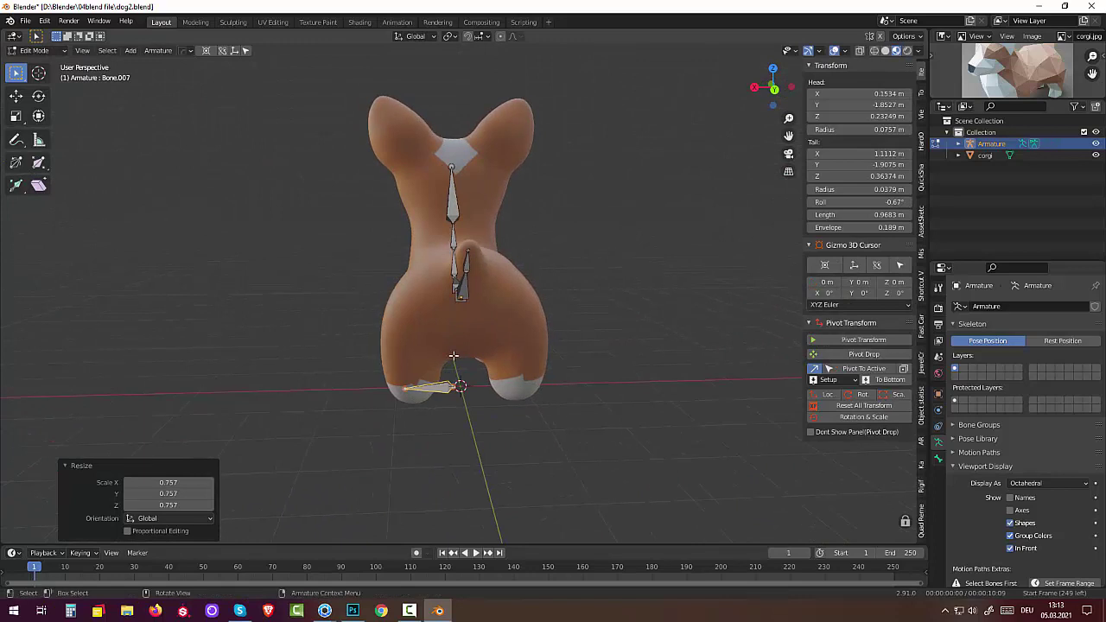
Move the small bone up to the corgi's hip, shrinking it further and centring it
{"action": "key", "text": "g"}
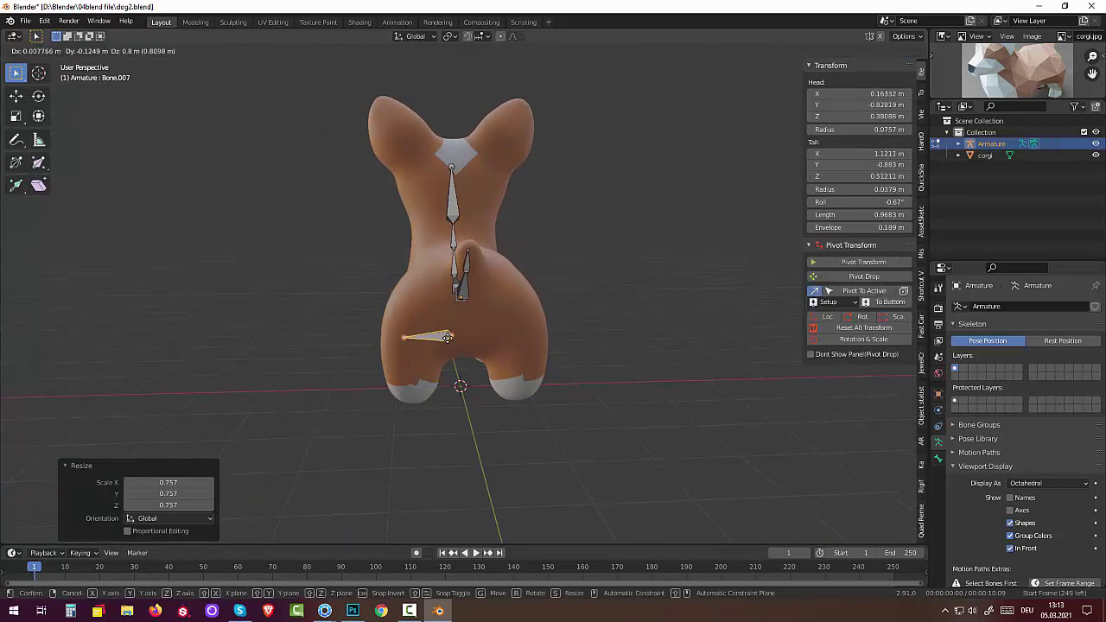
{"action": "left_click", "coordinate": [443, 304]}
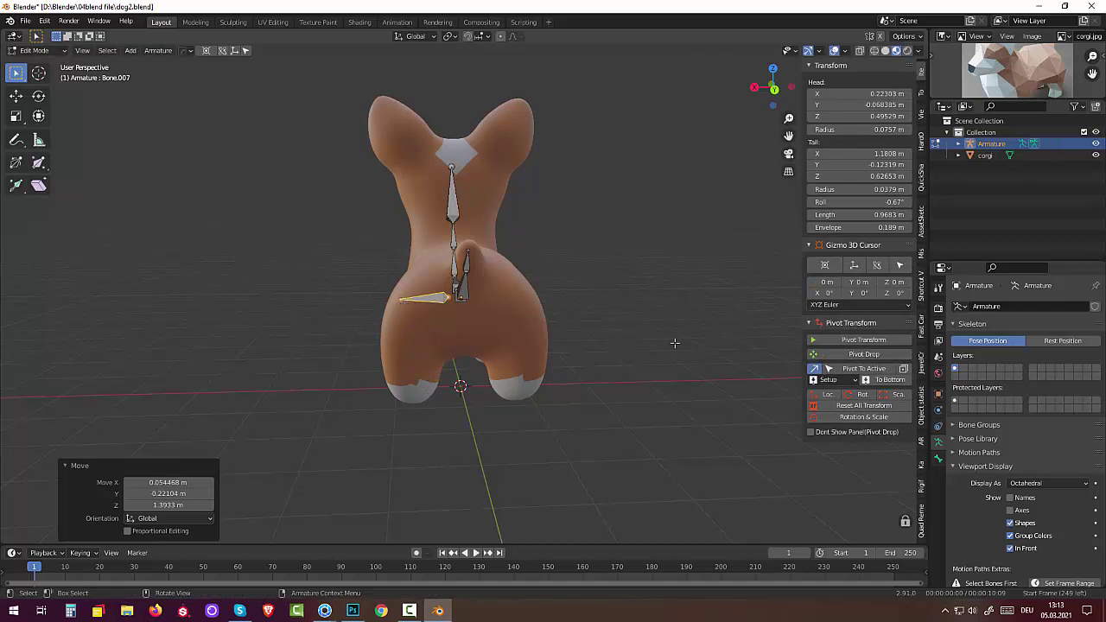
{"action": "key", "text": "s"}
{"action": "left_click", "coordinate": [451, 322]}
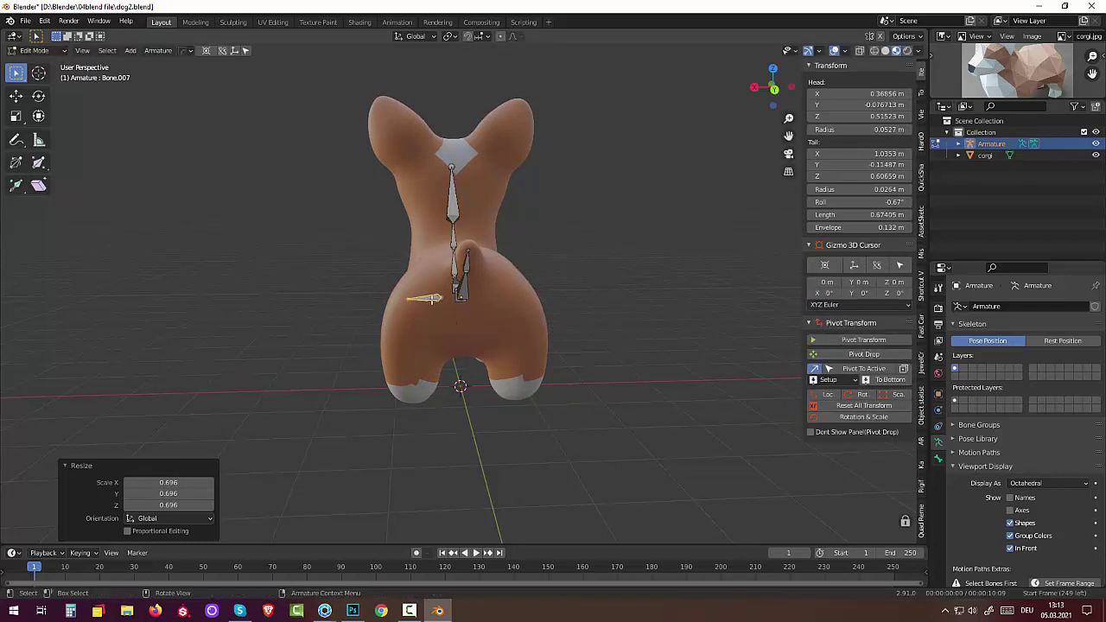
{"action": "left_click", "coordinate": [434, 298]}
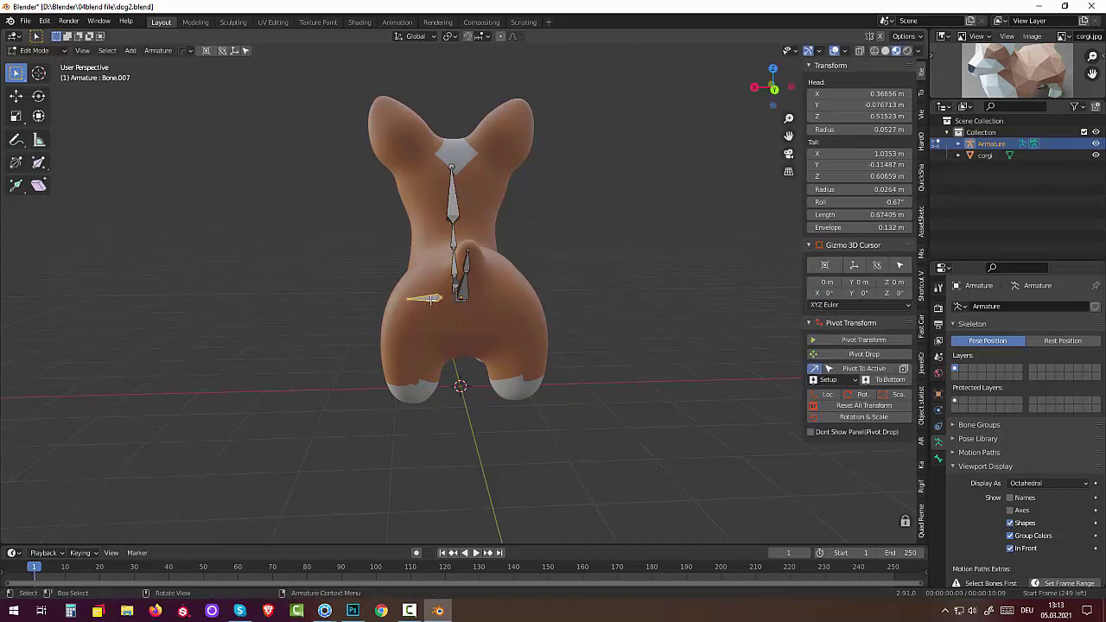
{"action": "key", "text": "g"}
{"action": "left_click", "coordinate": [438, 299]}
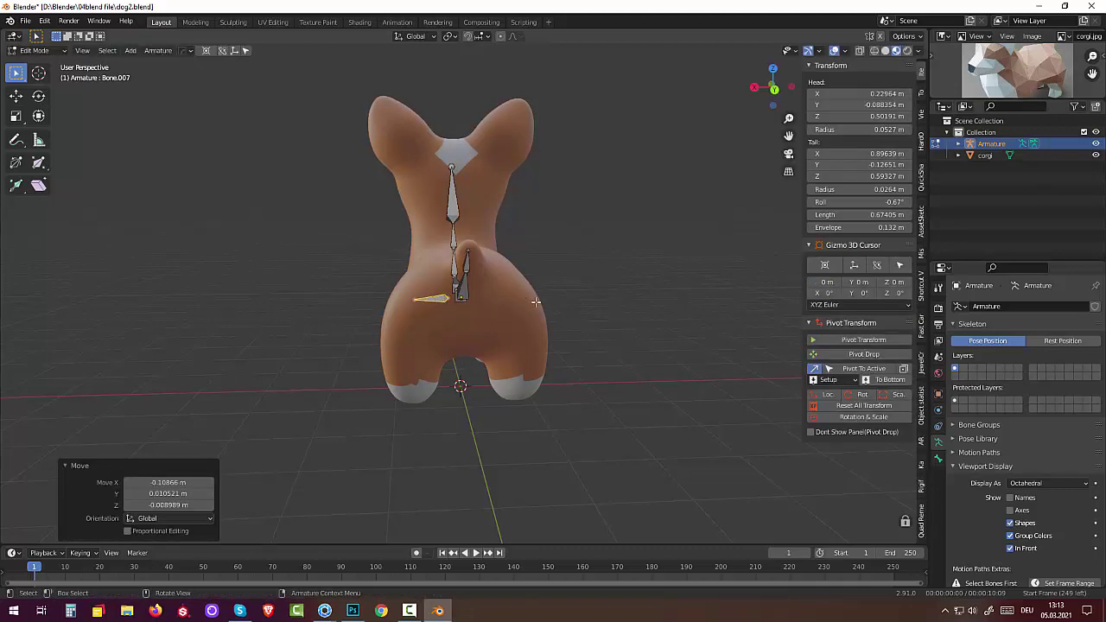
Place the bone at the top of the back leg, rotate it 36.7° about Z, and nudge it
{"action": "middle_click_drag", "start_coordinate": [536, 303], "coordinate": [705, 314]}
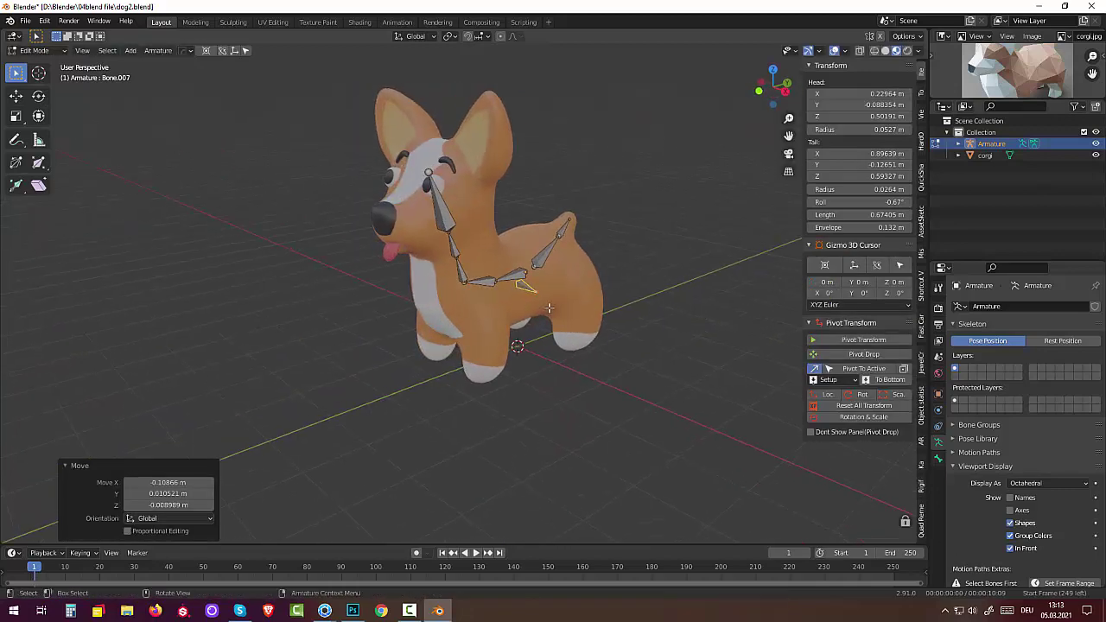
{"action": "key", "text": "g"}
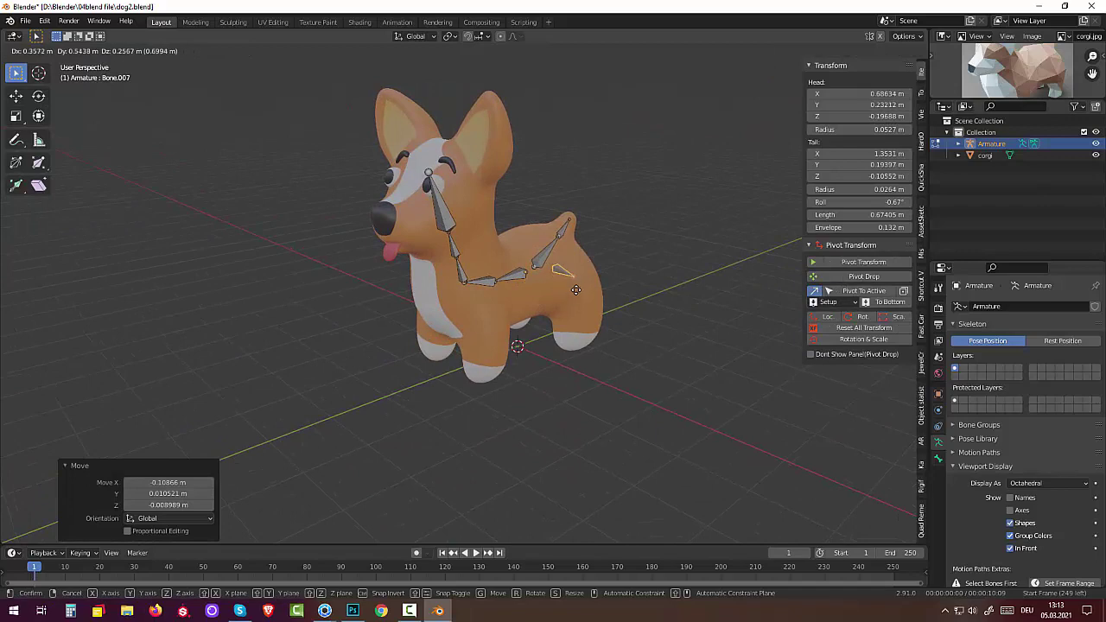
{"action": "left_click", "coordinate": [577, 289]}
{"action": "middle_click_drag", "start_coordinate": [577, 290], "coordinate": [522, 350]}
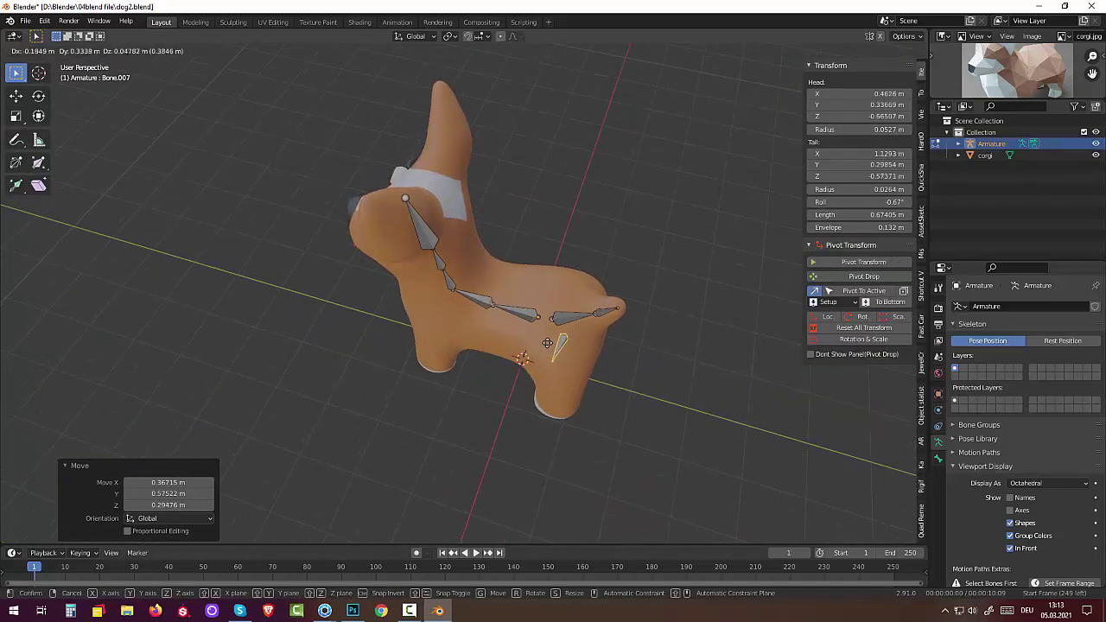
{"action": "left_click", "coordinate": [567, 347]}
{"action": "key", "text": "r"}
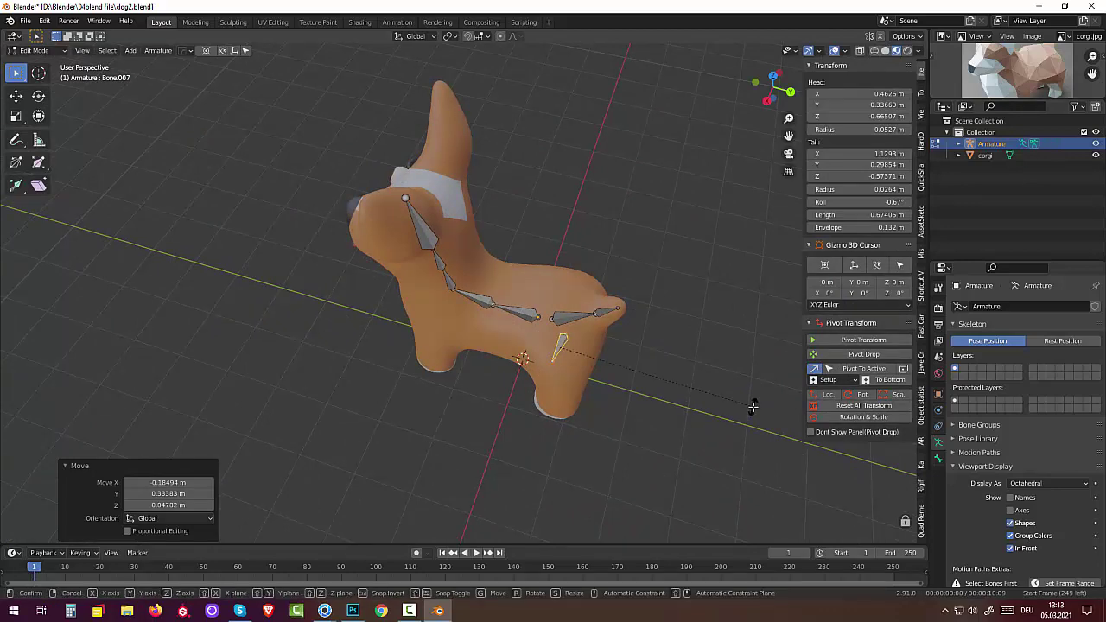
{"action": "key", "text": "z"}
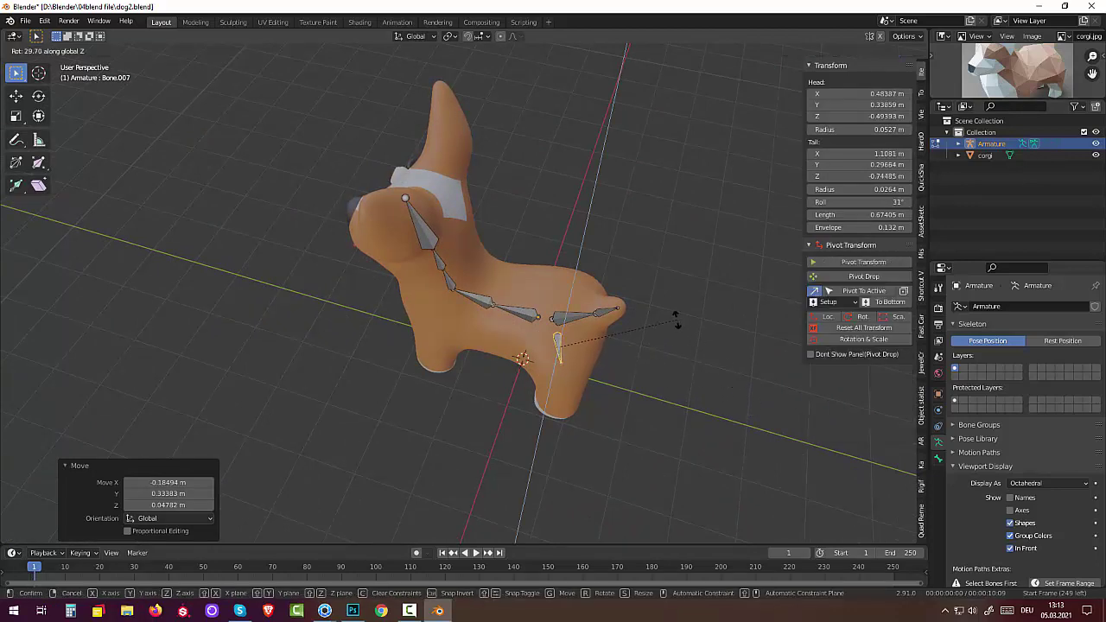
{"action": "left_click", "coordinate": [662, 309]}
{"action": "mouse_move", "coordinate": [674, 315]}
{"action": "middle_mouse_down"}
{"action": "mouse_move", "coordinate": [708, 268]}
{"action": "mouse_move", "coordinate": [541, 302]}
{"action": "middle_mouse_up"}
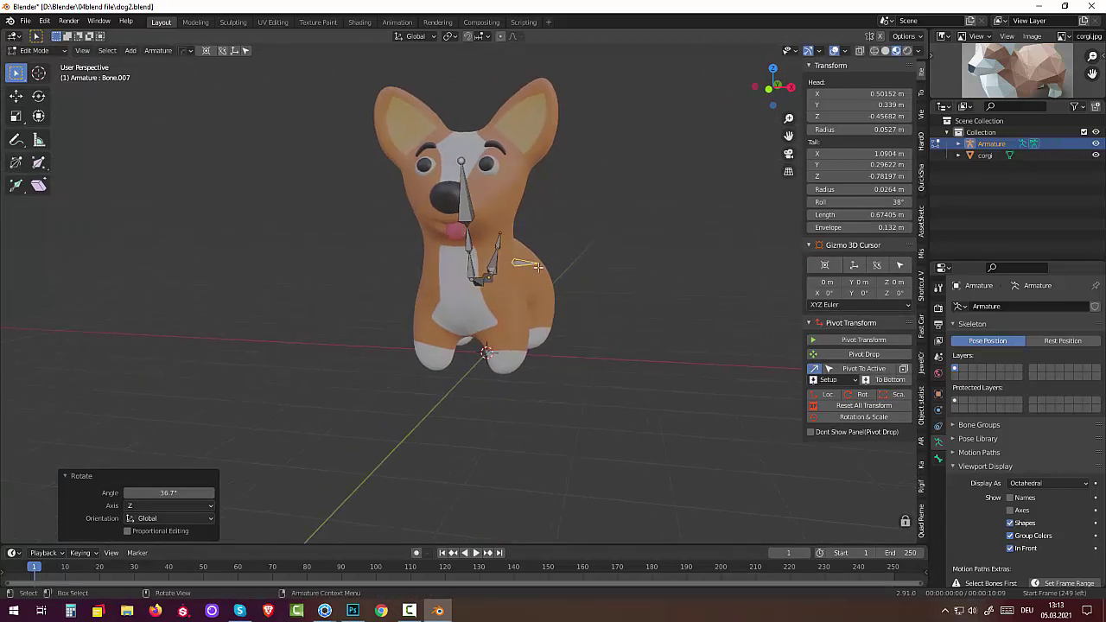
{"action": "left_click", "coordinate": [655, 320]}
{"action": "key", "text": "g"}
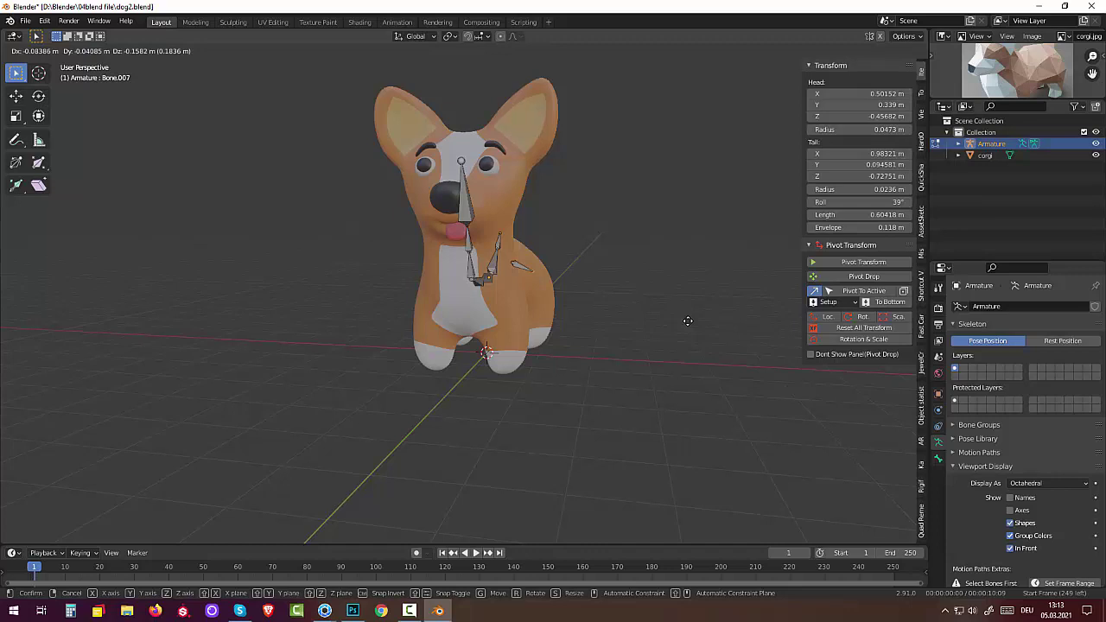
{"action": "left_click", "coordinate": [688, 321]}
{"action": "mouse_move", "coordinate": [695, 324]}
{"action": "middle_mouse_down"}
{"action": "mouse_move", "coordinate": [627, 340]}
{"action": "mouse_move", "coordinate": [576, 321]}
{"action": "middle_mouse_up"}
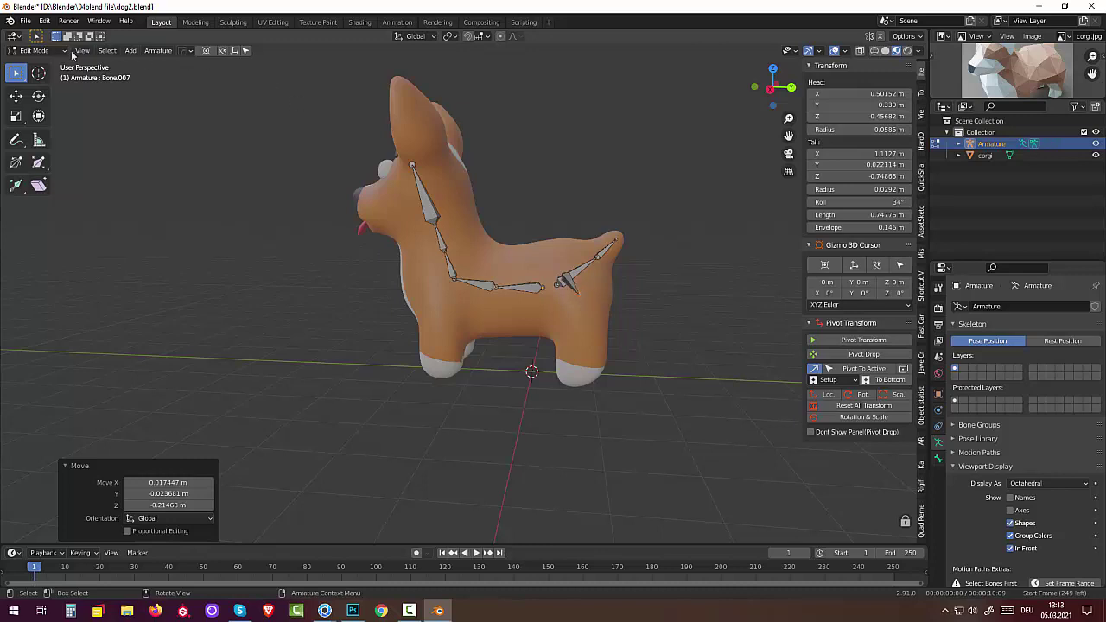
{"action": "left_click", "coordinate": [43, 52]}
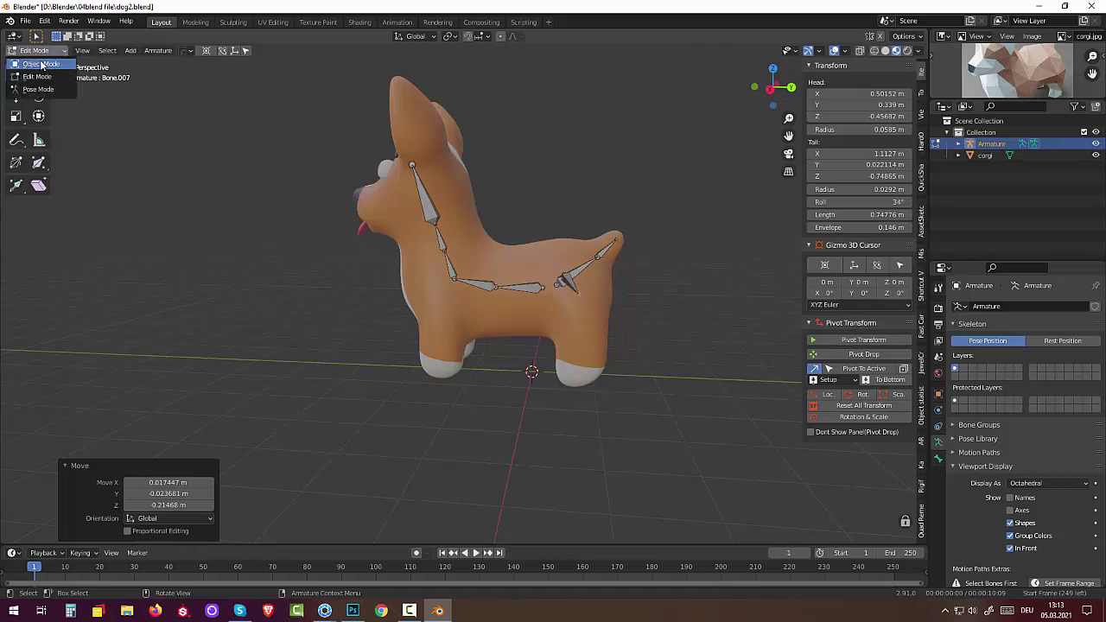
{"action": "left_click", "coordinate": [43, 59]}
{"action": "left_click", "coordinate": [570, 285]}
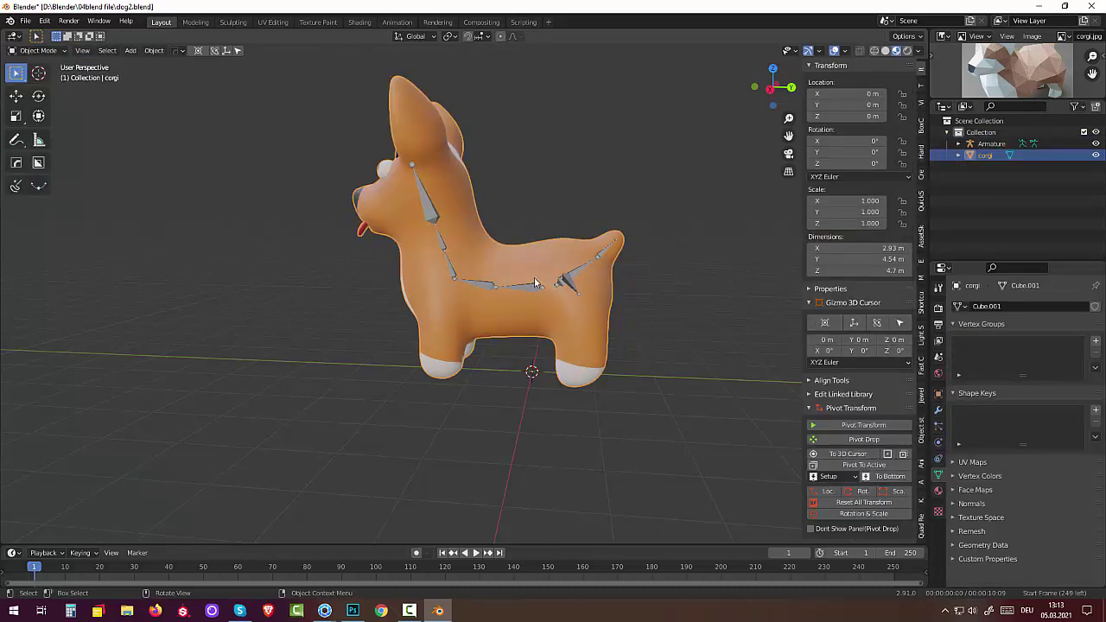
{"action": "left_click", "coordinate": [40, 51]}
{"action": "left_click", "coordinate": [37, 77]}
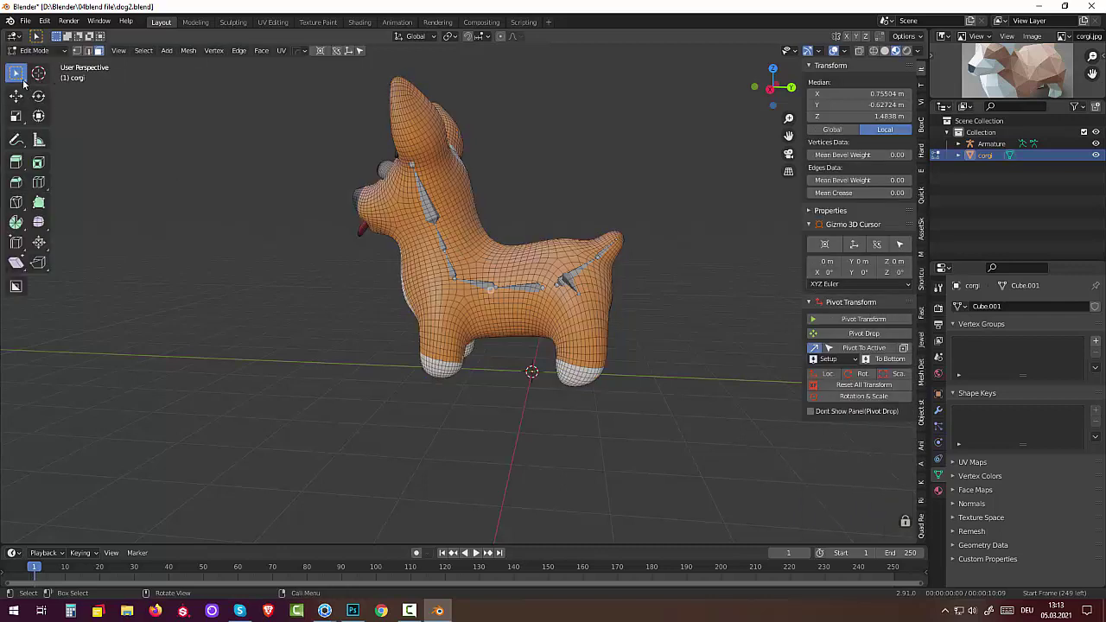
{"action": "left_click", "coordinate": [35, 50]}
{"action": "left_click", "coordinate": [35, 55]}
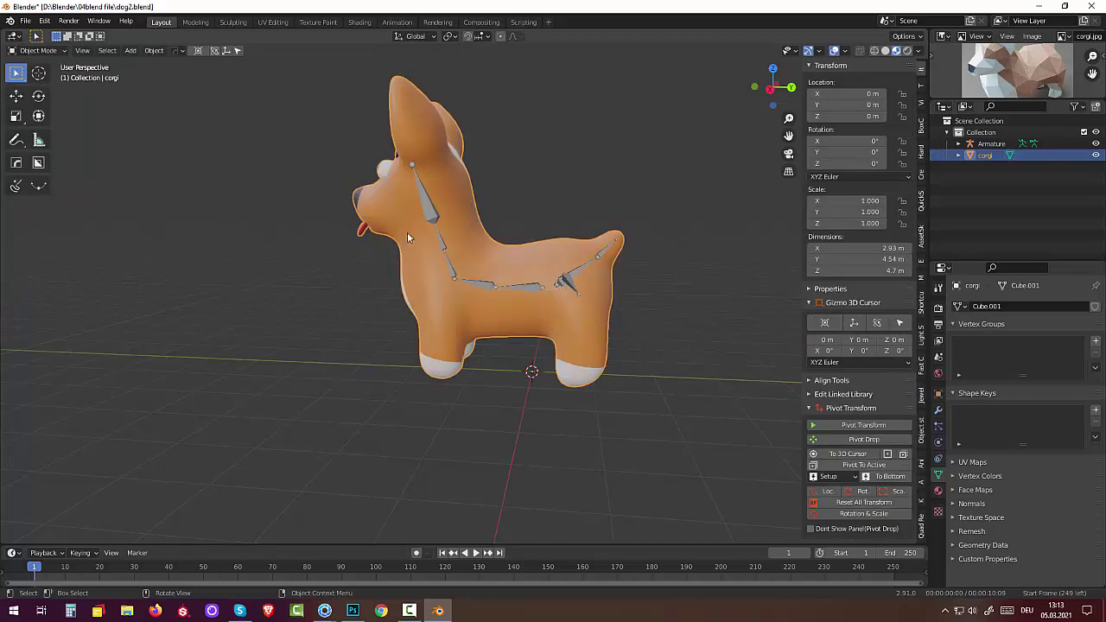
{"action": "left_click", "coordinate": [572, 284]}
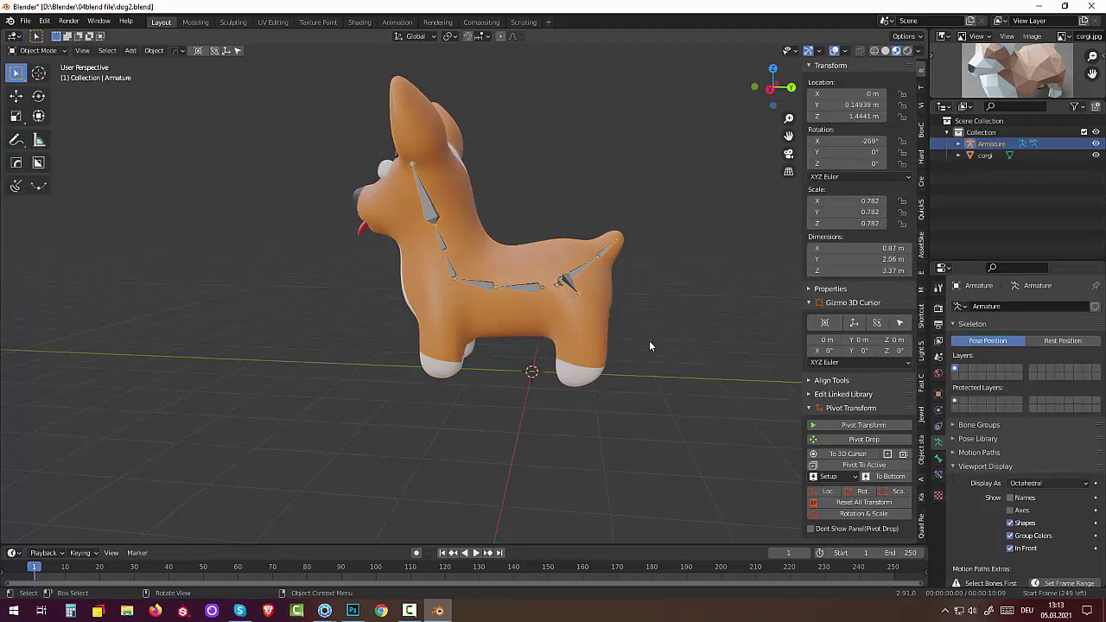
{"action": "mouse_move", "coordinate": [649, 340]}
{"action": "middle_mouse_down"}
{"action": "mouse_move", "coordinate": [619, 381]}
{"action": "mouse_move", "coordinate": [588, 363]}
{"action": "middle_mouse_up"}
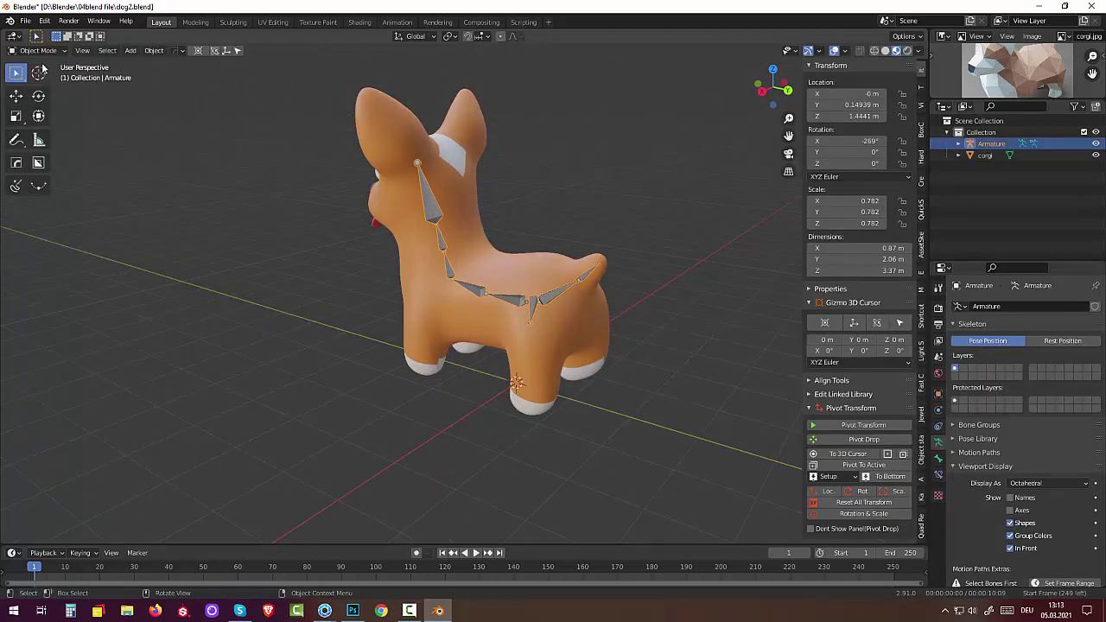
{"action": "left_click", "coordinate": [38, 50]}
{"action": "left_click", "coordinate": [36, 76]}
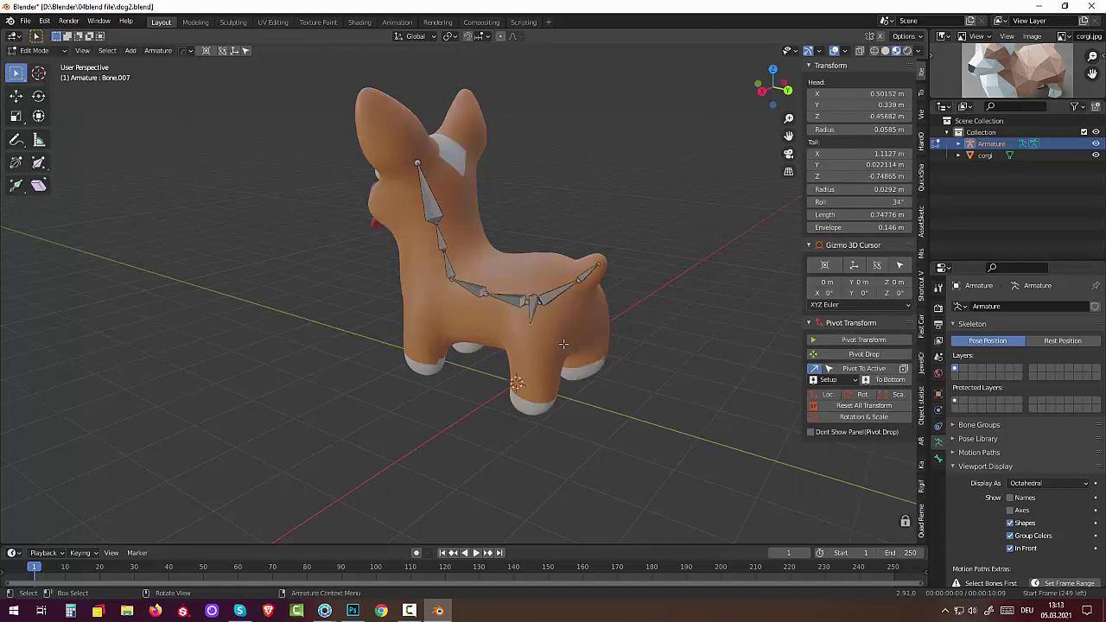
Lower the hip bone Bone.007 about 0.17 m, angle it, and extrude a bone from its tip
{"action": "left_click", "coordinate": [531, 301]}
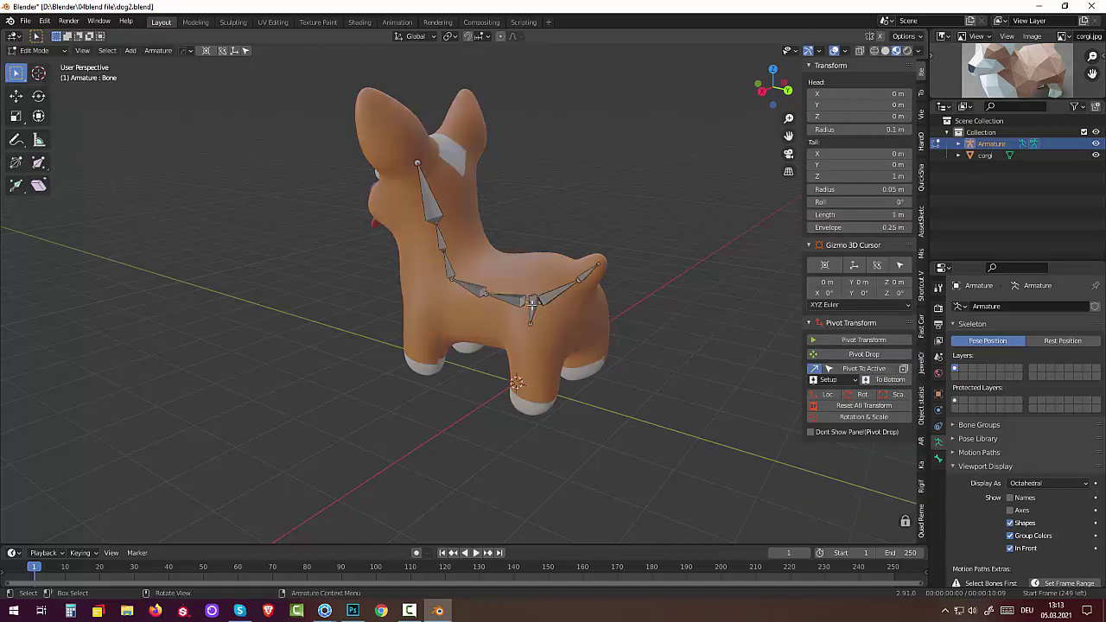
{"action": "left_click", "coordinate": [532, 302]}
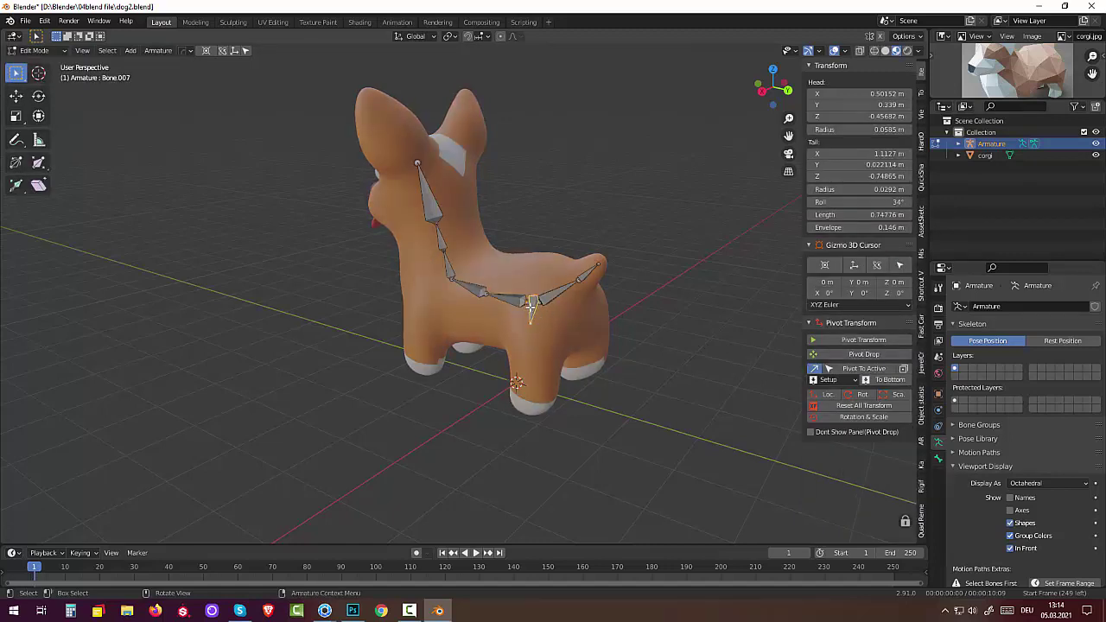
{"action": "key", "text": "g"}
{"action": "left_click", "coordinate": [529, 322]}
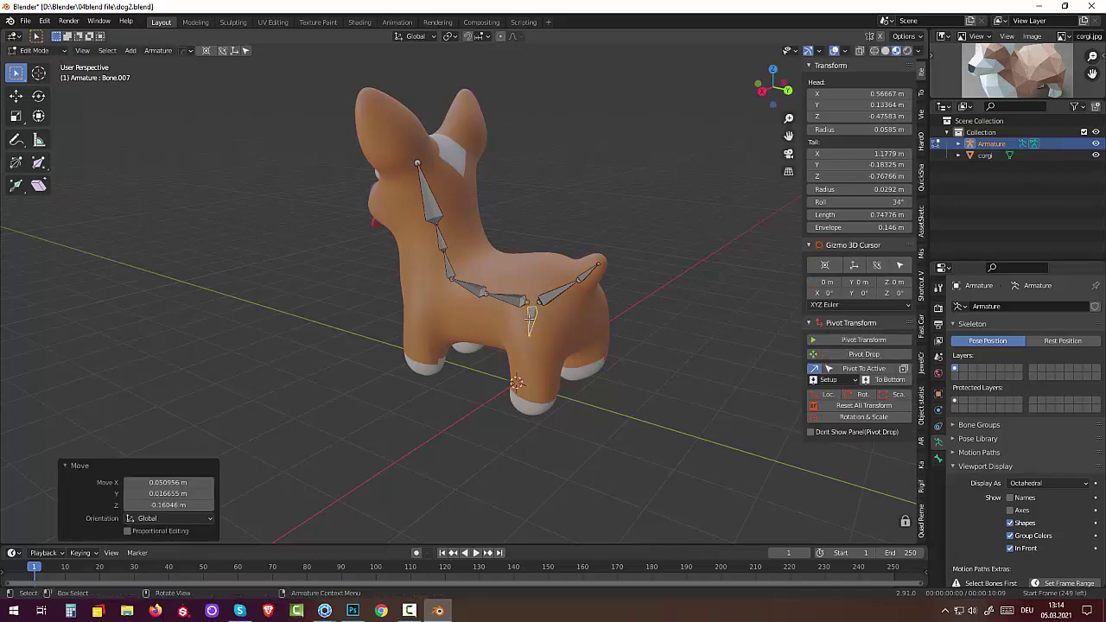
{"action": "middle_click_drag", "start_coordinate": [530, 321], "coordinate": [735, 307]}
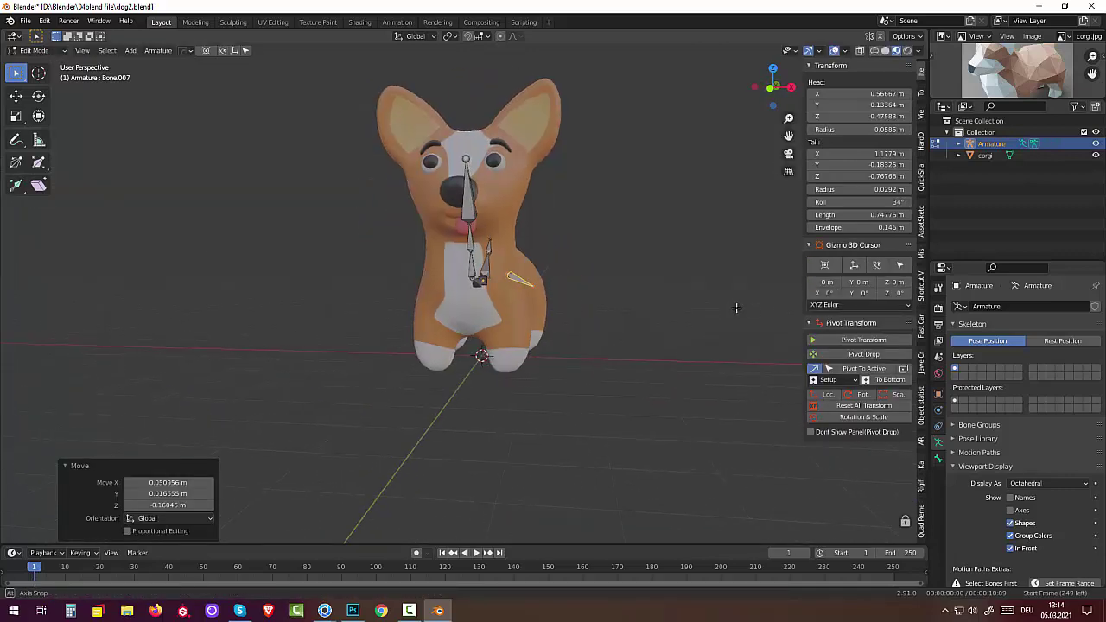
{"action": "key", "text": "r"}
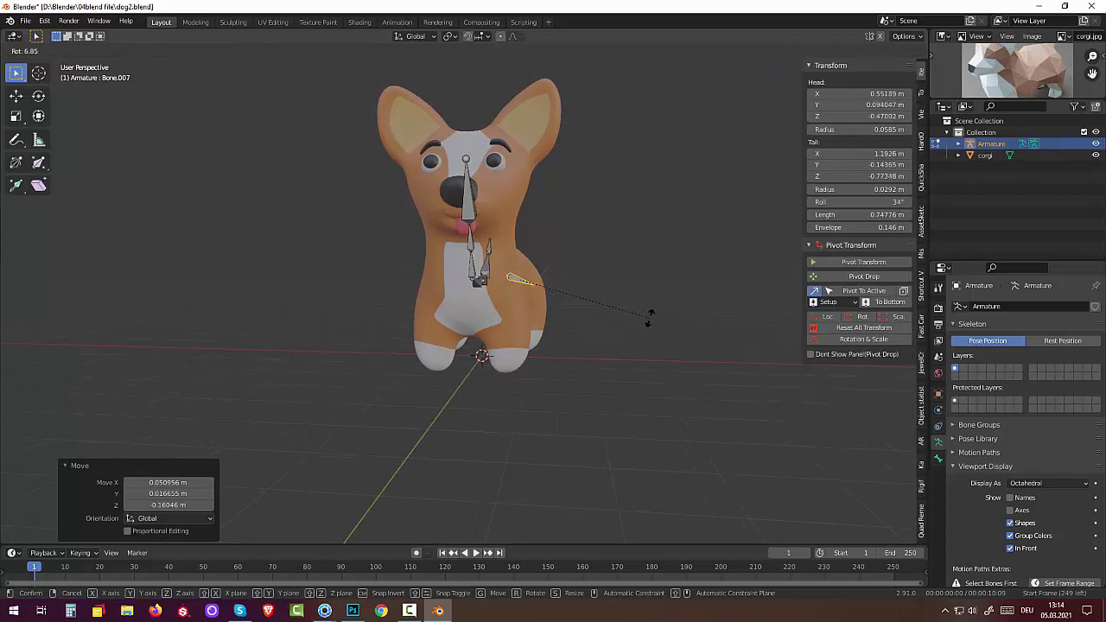
{"action": "left_click", "coordinate": [648, 311]}
{"action": "key", "text": "g"}
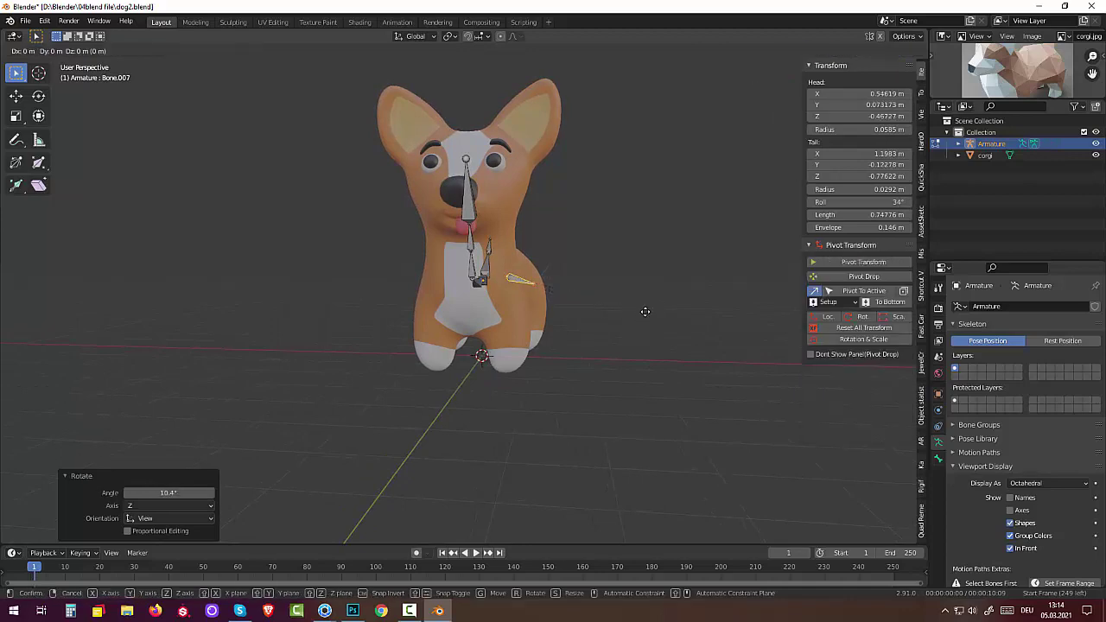
{"action": "left_click", "coordinate": [636, 310]}
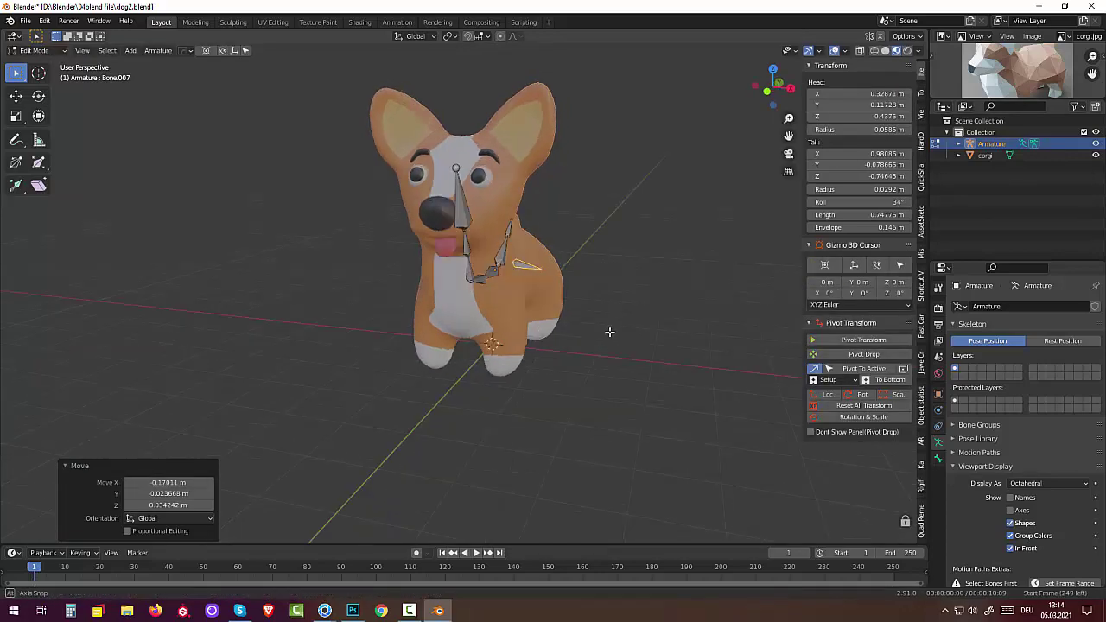
{"action": "mouse_move", "coordinate": [610, 325]}
{"action": "middle_mouse_down"}
{"action": "mouse_move", "coordinate": [450, 346]}
{"action": "mouse_move", "coordinate": [576, 319]}
{"action": "middle_mouse_up"}
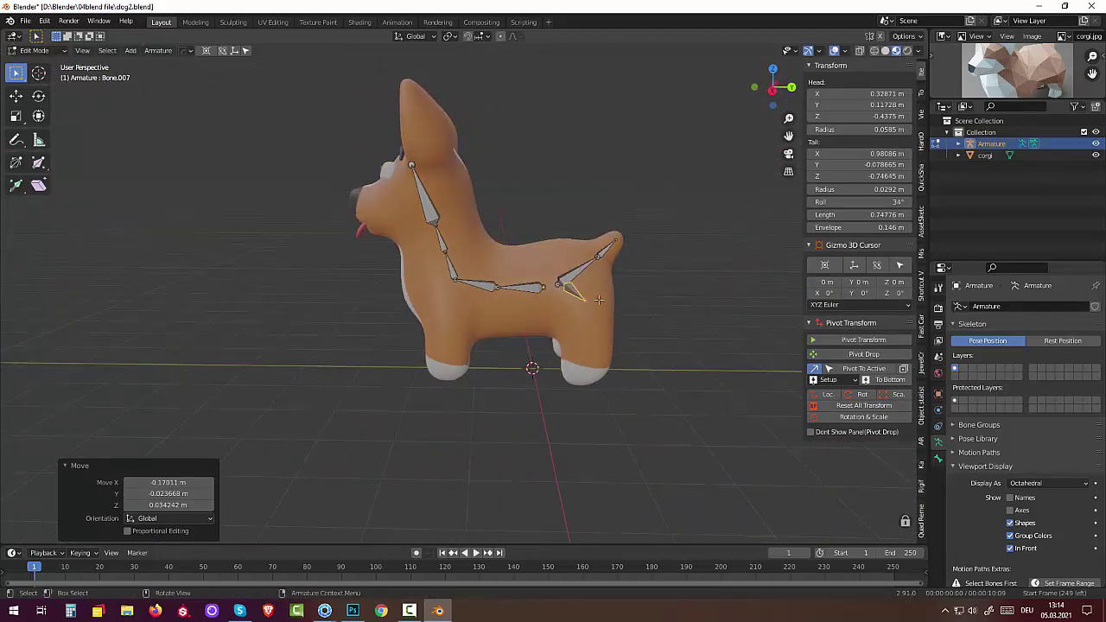
{"action": "key", "text": "e"}
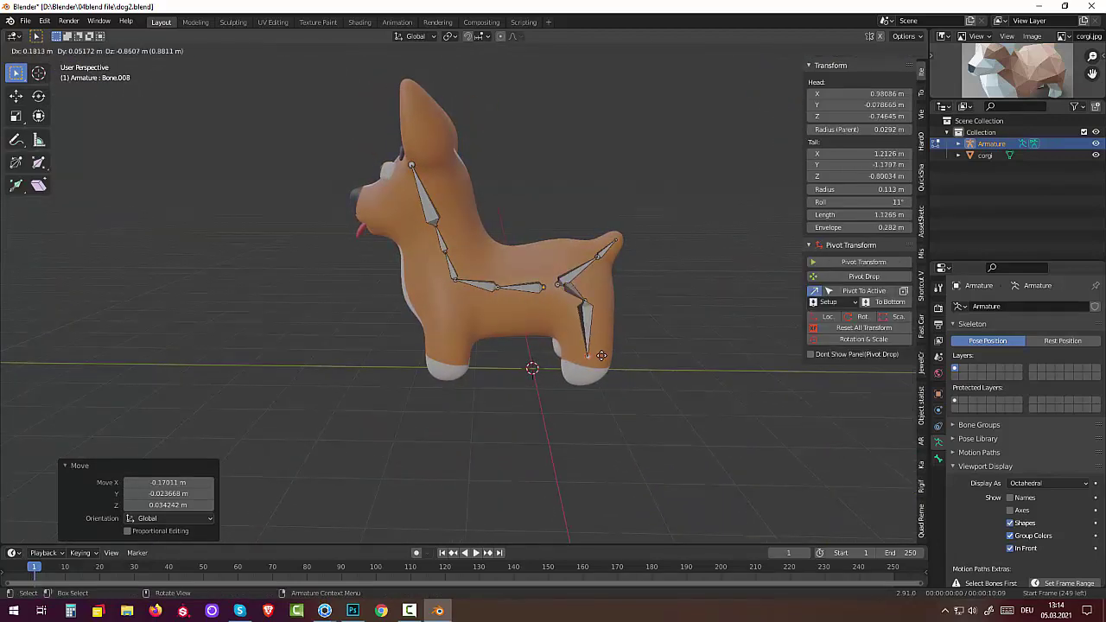
Extrude the hind-leg bones down to the rear foot, undoing the stray extra bones
{"action": "left_click", "coordinate": [601, 337]}
{"action": "key", "text": "e"}
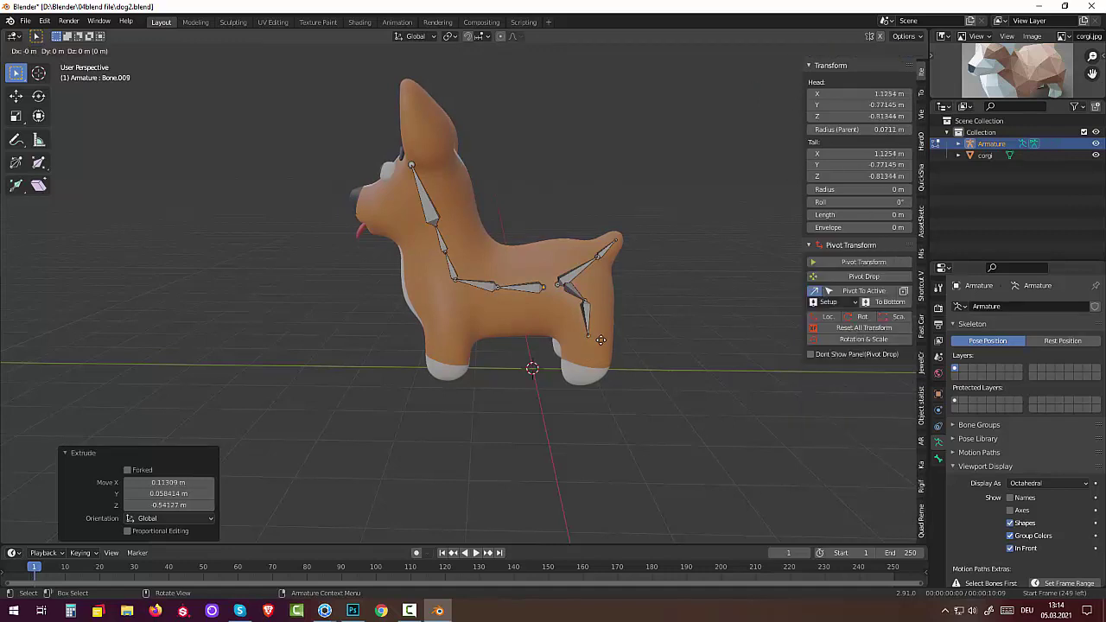
{"action": "left_click", "coordinate": [590, 375]}
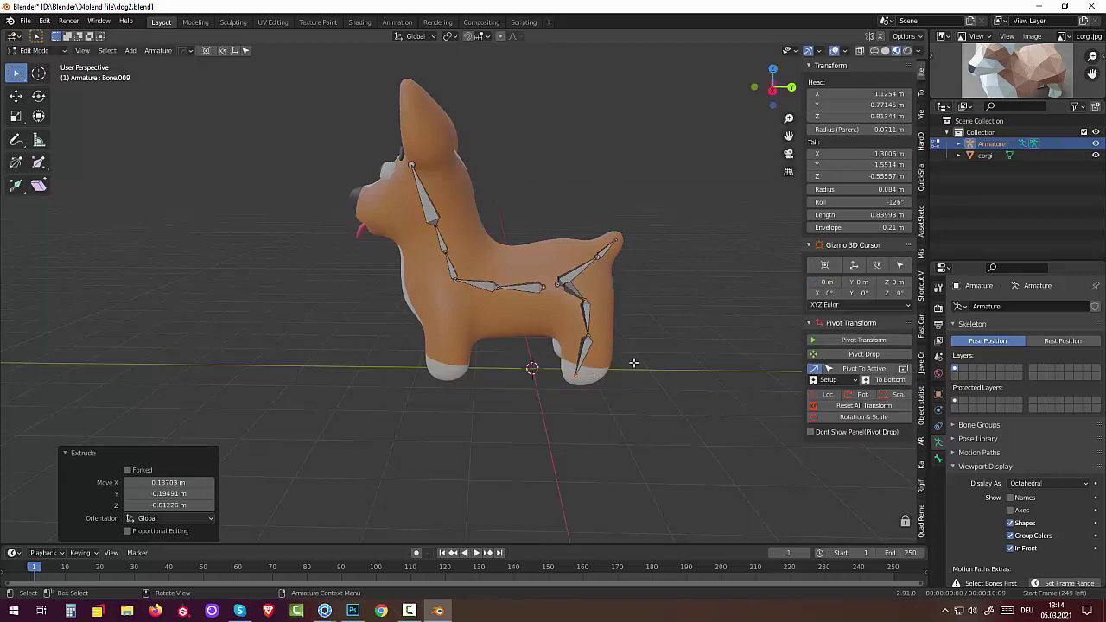
{"action": "middle_click_drag", "start_coordinate": [633, 363], "coordinate": [716, 340]}
{"action": "key", "text": "e"}
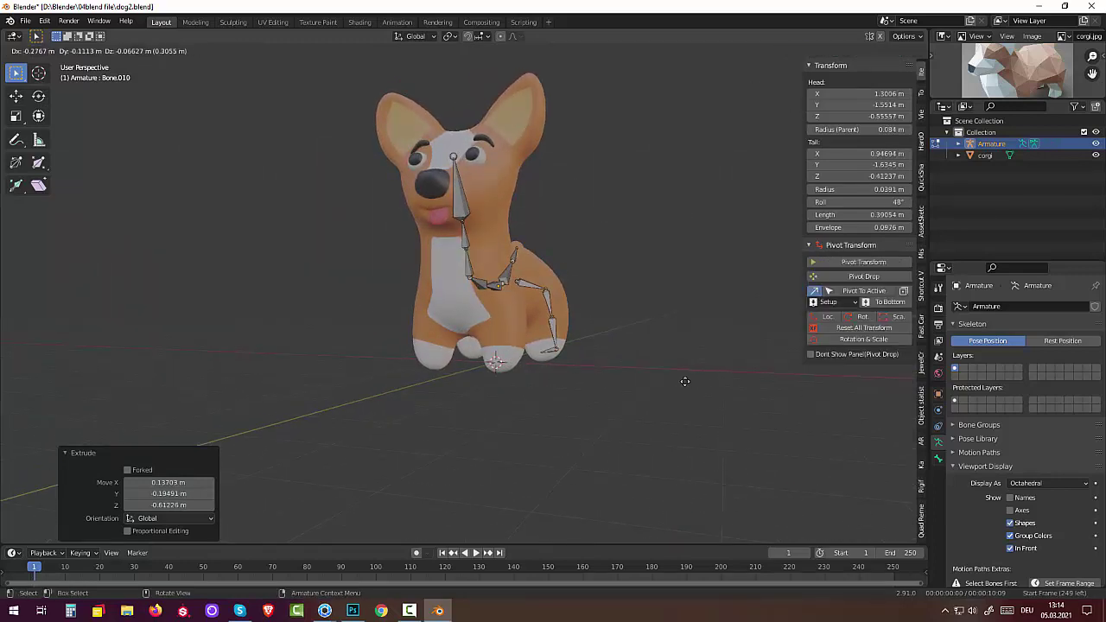
{"action": "right_click", "coordinate": [687, 381]}
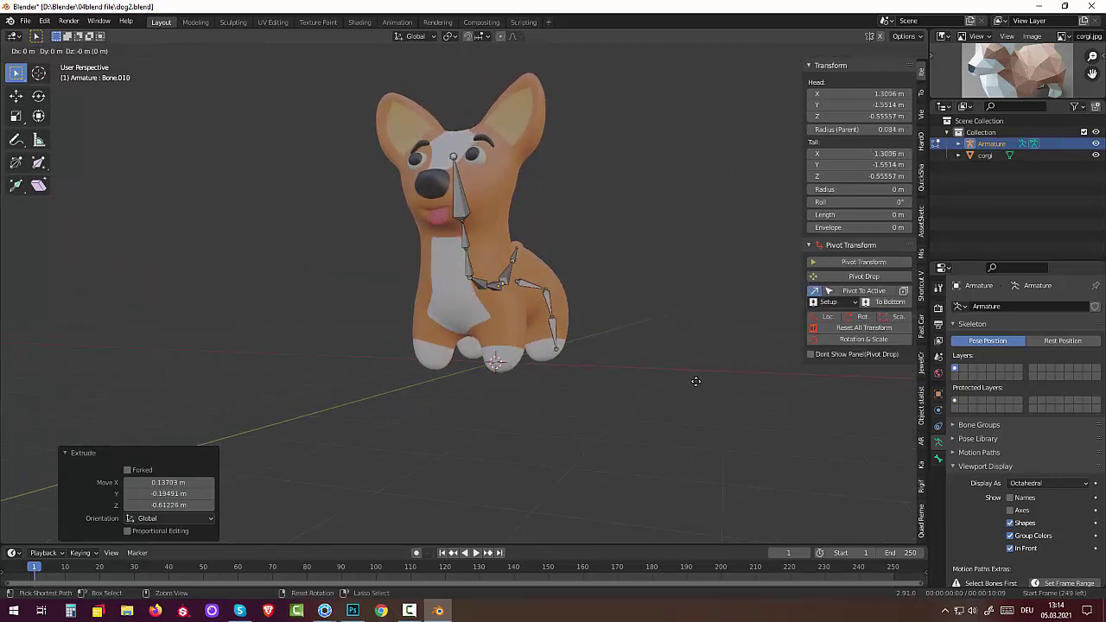
{"action": "right_click", "coordinate": [577, 357]}
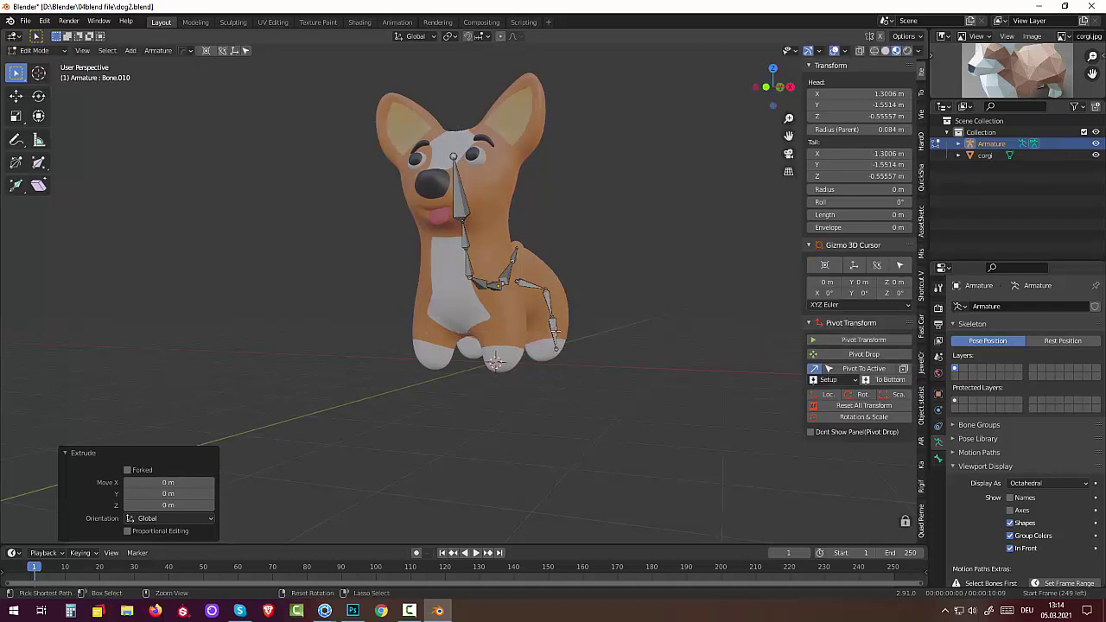
{"action": "key", "text": "ctrl+z"}
{"action": "key", "text": "ctrl+z"}
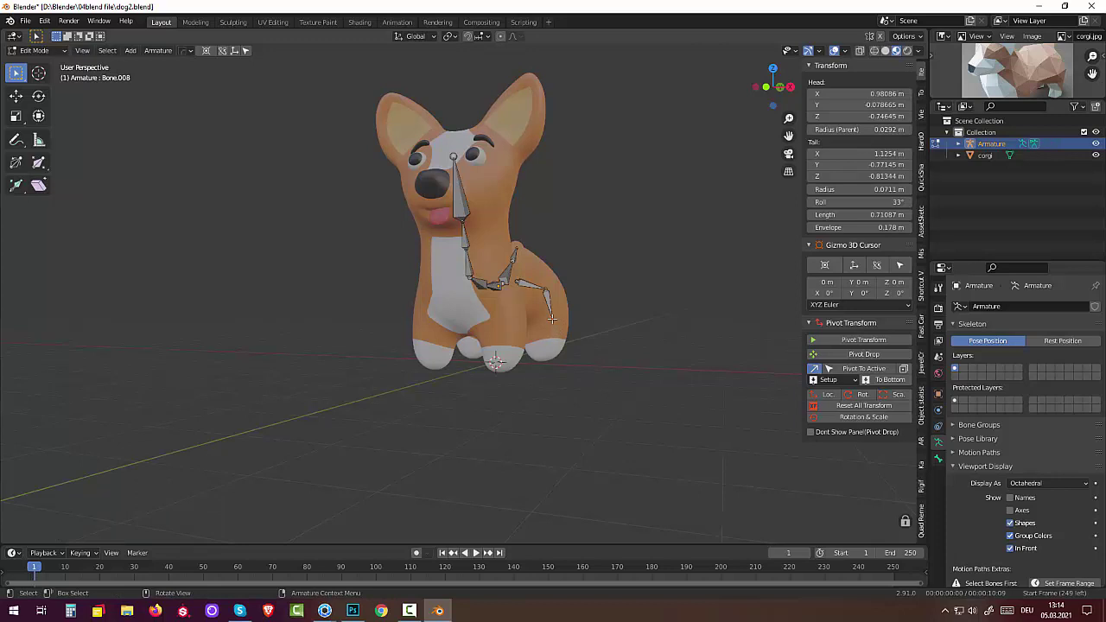
{"action": "key", "text": "e"}
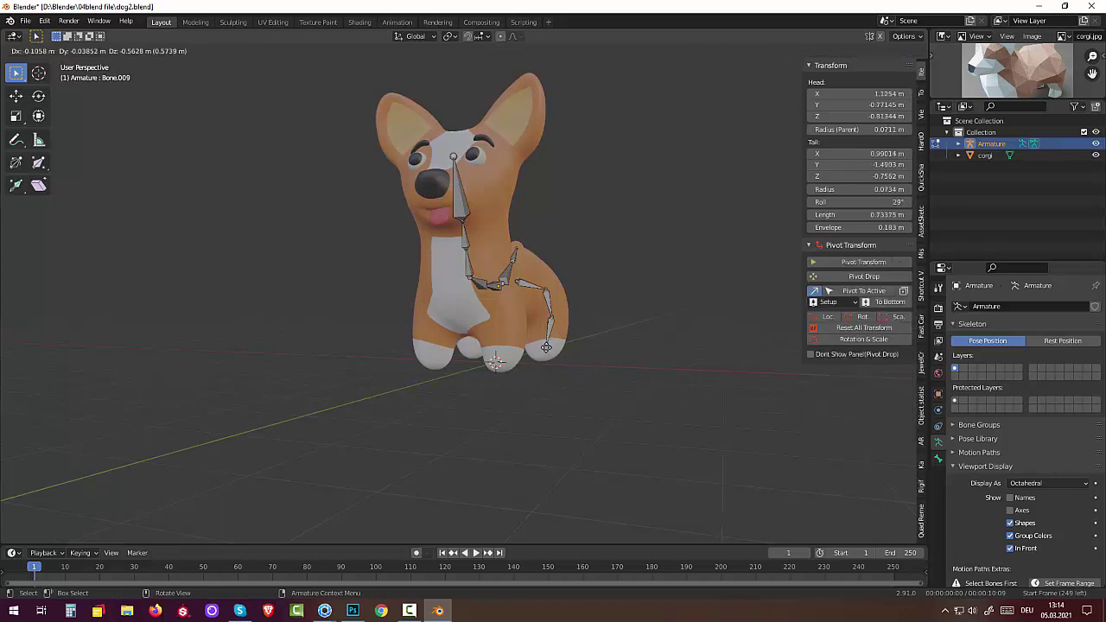
{"action": "left_click", "coordinate": [546, 347]}
{"action": "mouse_move", "coordinate": [622, 360]}
{"action": "middle_mouse_down"}
{"action": "mouse_move", "coordinate": [406, 365]}
{"action": "mouse_move", "coordinate": [583, 365]}
{"action": "mouse_move", "coordinate": [553, 385]}
{"action": "middle_mouse_up"}
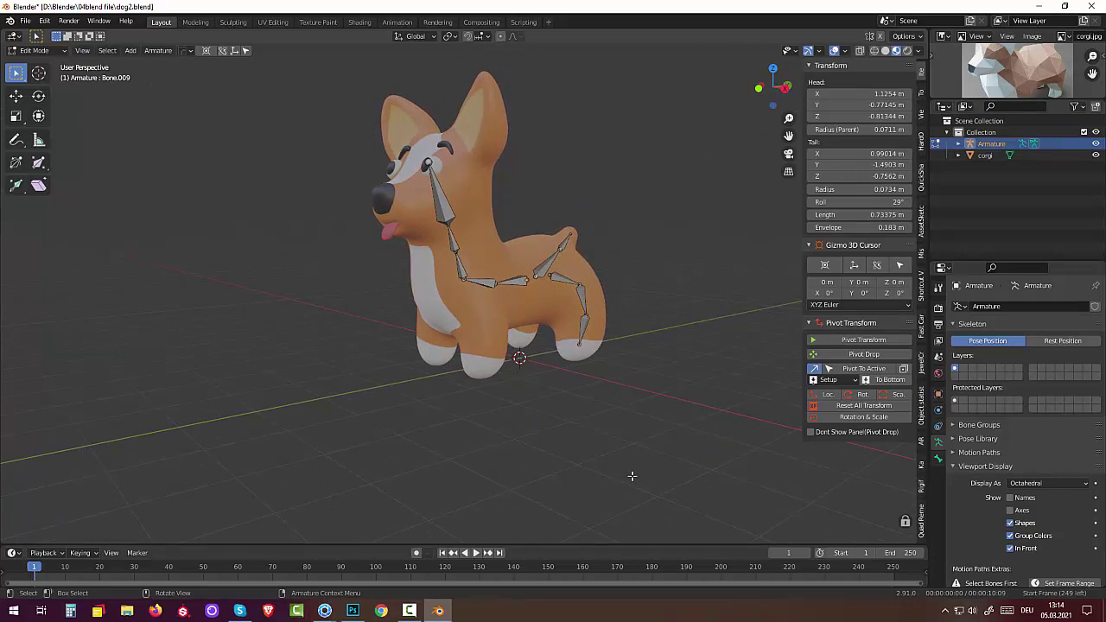
Add a new standalone bone beneath the corgi
{"action": "left_click", "coordinate": [410, 611]}
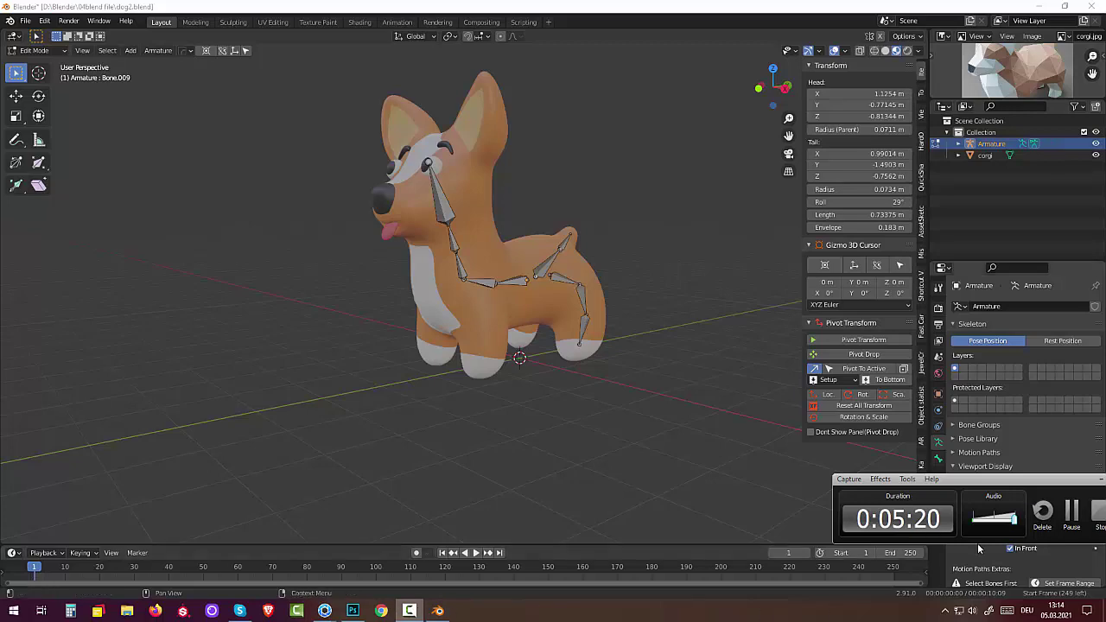
{"action": "left_click", "coordinate": [1071, 518]}
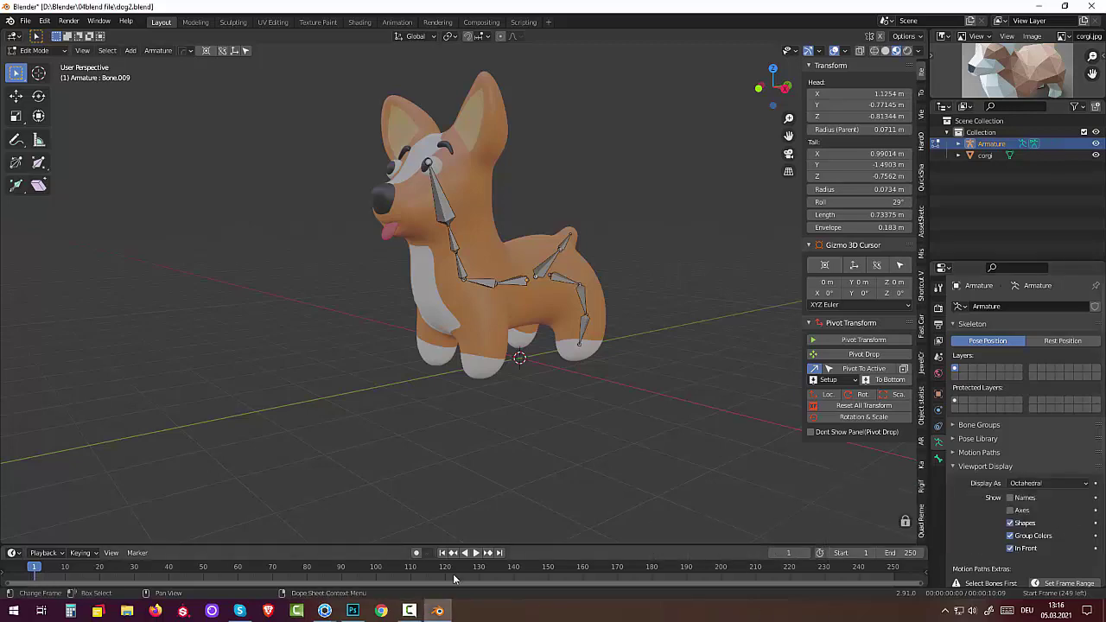
{"action": "mouse_move", "coordinate": [530, 464]}
{"action": "middle_mouse_down"}
{"action": "mouse_move", "coordinate": [619, 474]}
{"action": "mouse_move", "coordinate": [555, 500]}
{"action": "mouse_move", "coordinate": [451, 515]}
{"action": "mouse_move", "coordinate": [448, 481]}
{"action": "mouse_move", "coordinate": [493, 414]}
{"action": "mouse_move", "coordinate": [518, 424]}
{"action": "mouse_move", "coordinate": [507, 372]}
{"action": "mouse_move", "coordinate": [510, 385]}
{"action": "middle_mouse_up"}
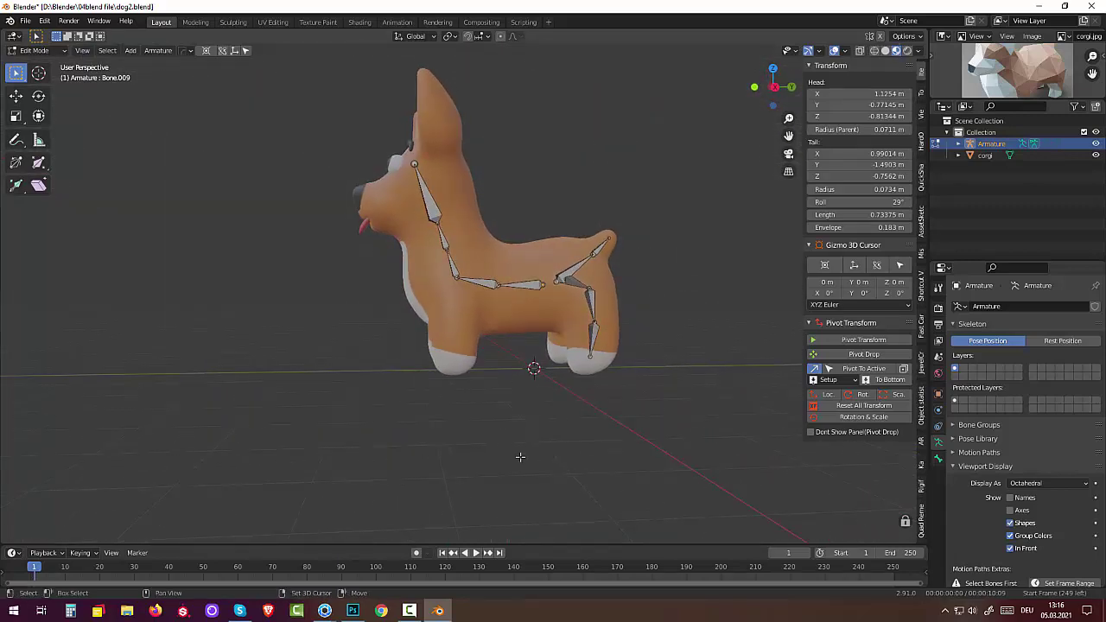
{"action": "key", "text": "shift+a"}
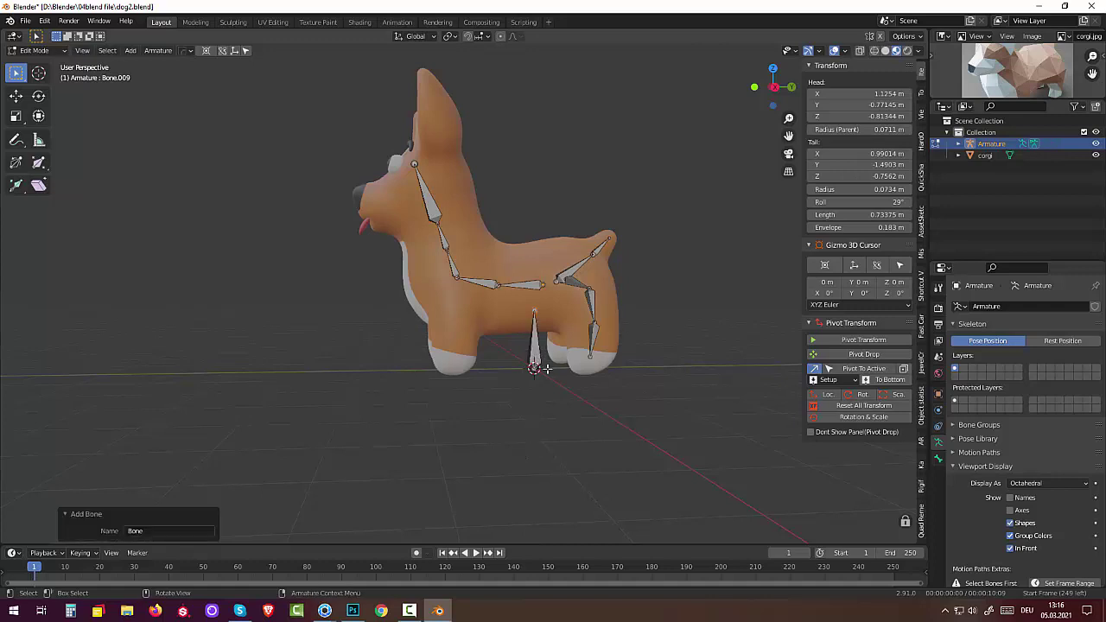
Tip the new bone about 90° onto its side and shrink it to about a fifth
{"action": "mouse_move", "coordinate": [546, 369]}
{"action": "middle_mouse_down"}
{"action": "mouse_move", "coordinate": [674, 380]}
{"action": "mouse_move", "coordinate": [615, 393]}
{"action": "middle_mouse_up"}
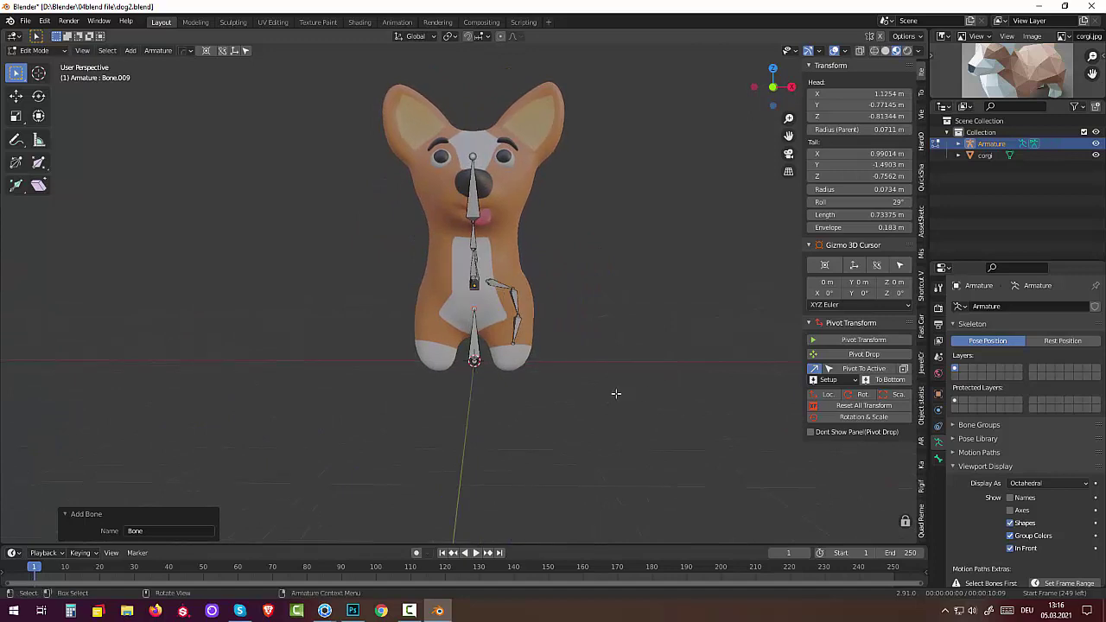
{"action": "key", "text": "r"}
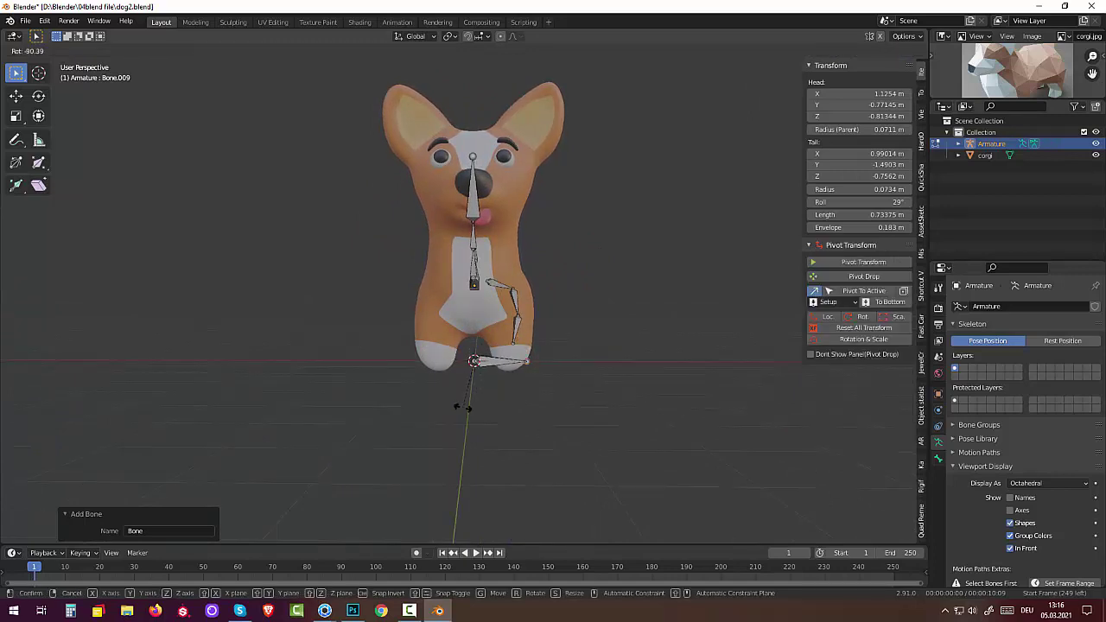
{"action": "left_click", "coordinate": [462, 407]}
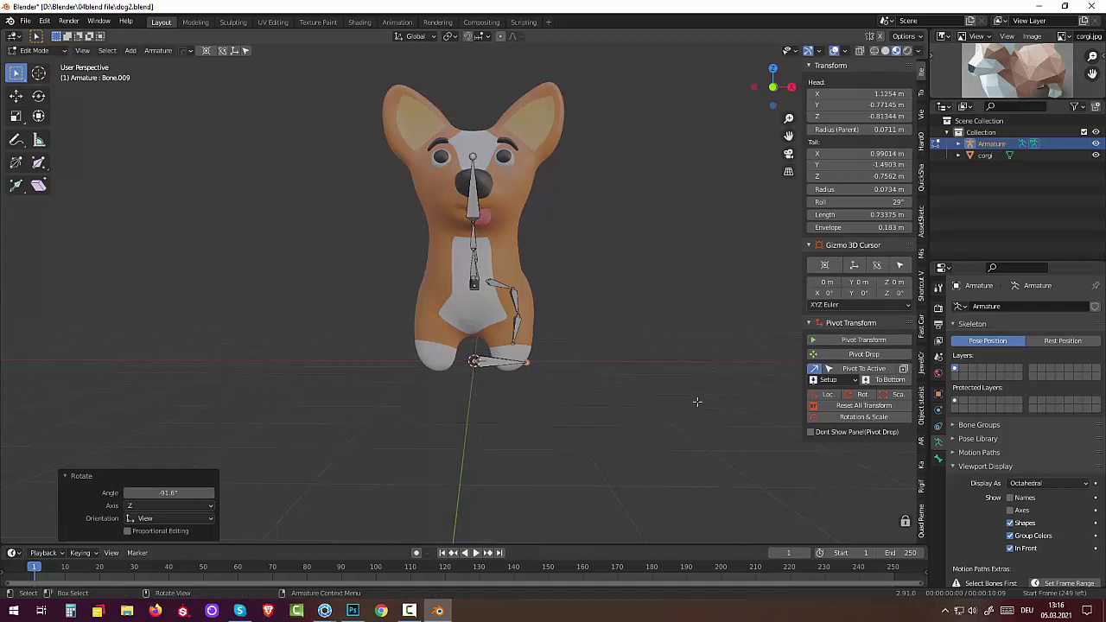
{"action": "key", "text": "s"}
{"action": "left_click", "coordinate": [494, 363]}
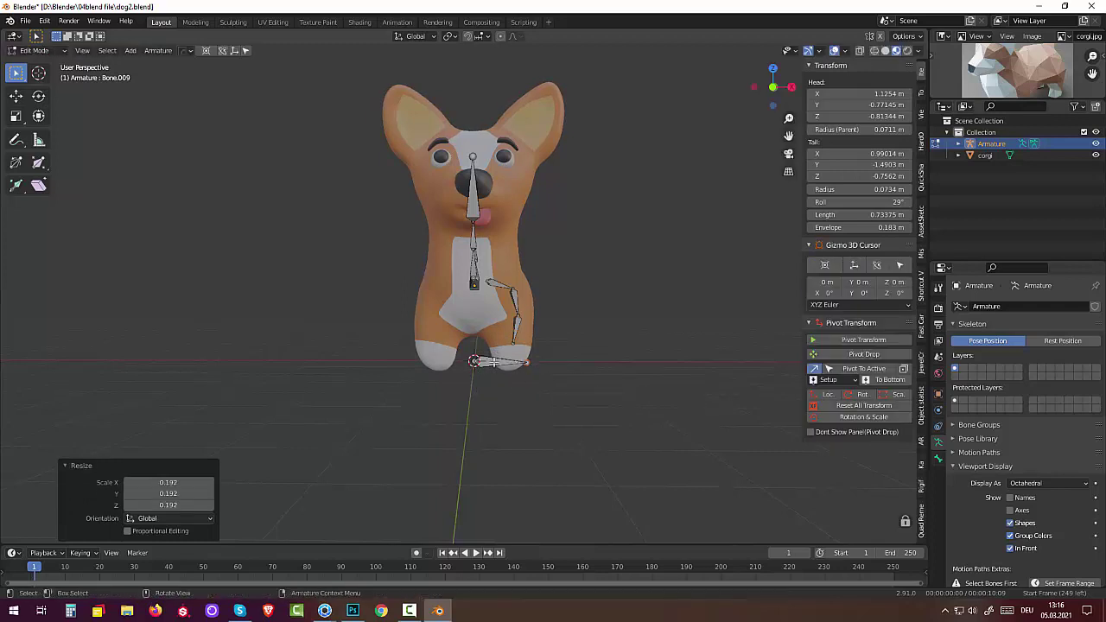
Shrink the bone by the feet, move it up into the belly, and shorten its tip
{"action": "left_click", "coordinate": [494, 363]}
{"action": "key", "text": "s"}
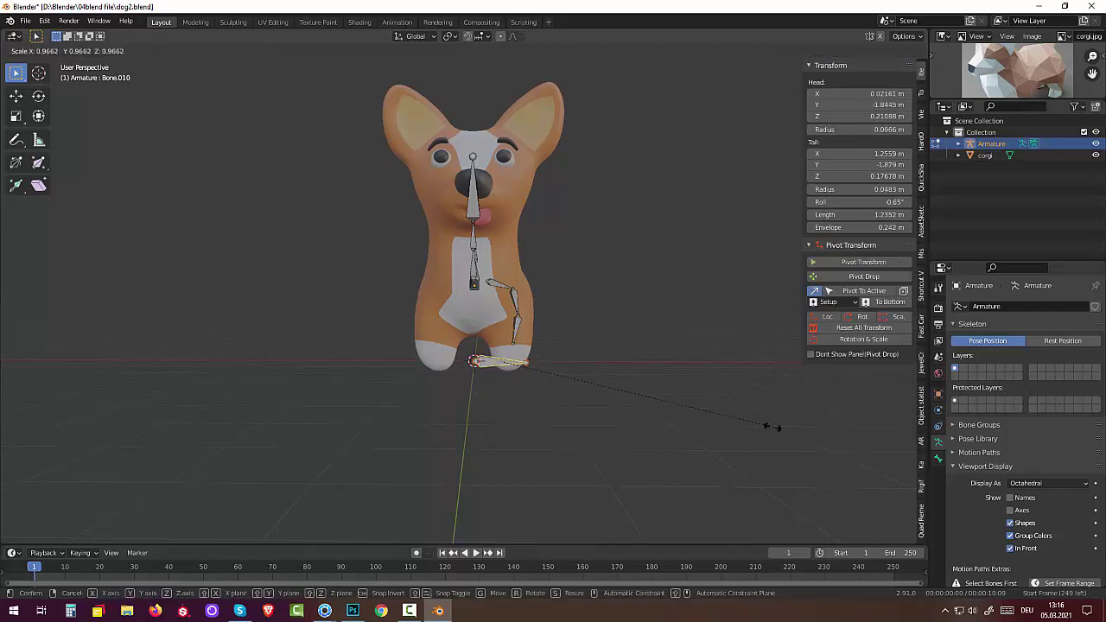
{"action": "left_click", "coordinate": [696, 429]}
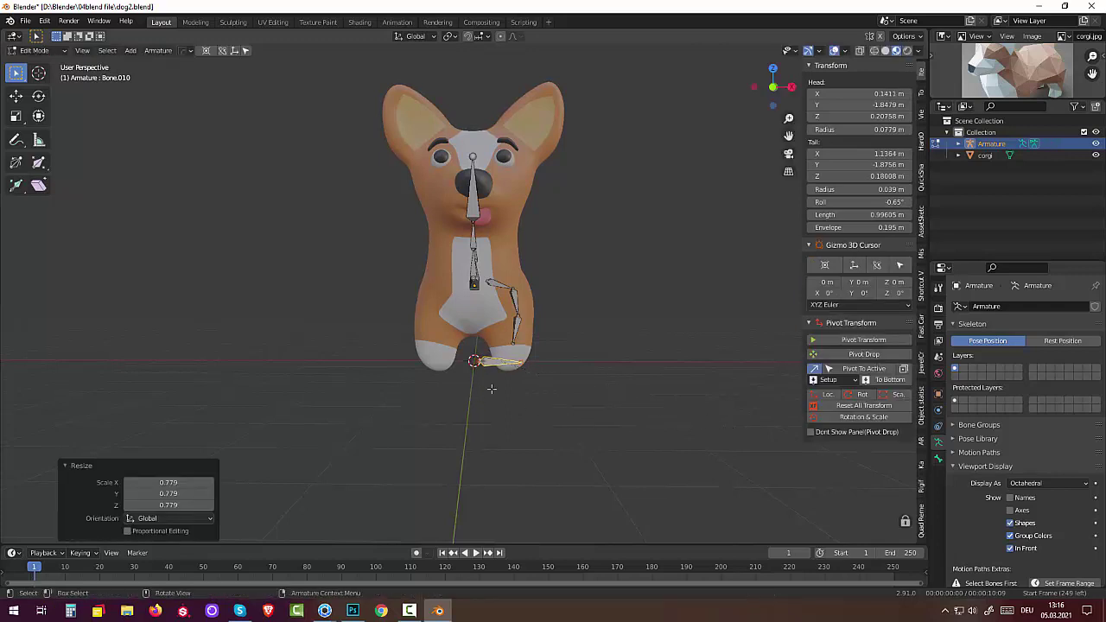
{"action": "key", "text": "g"}
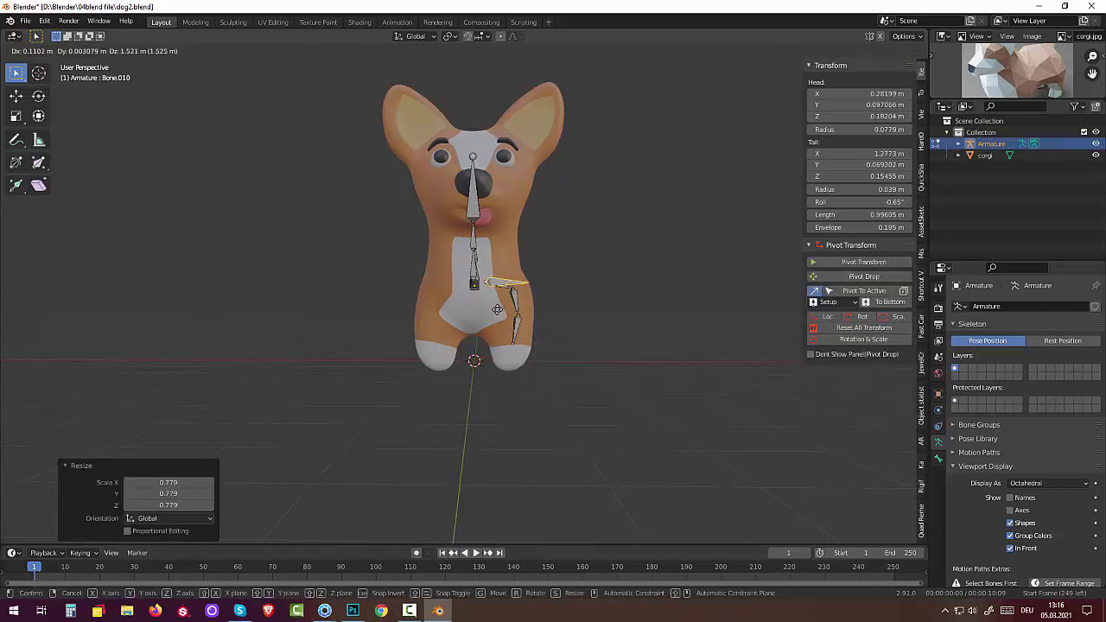
{"action": "left_click", "coordinate": [497, 310]}
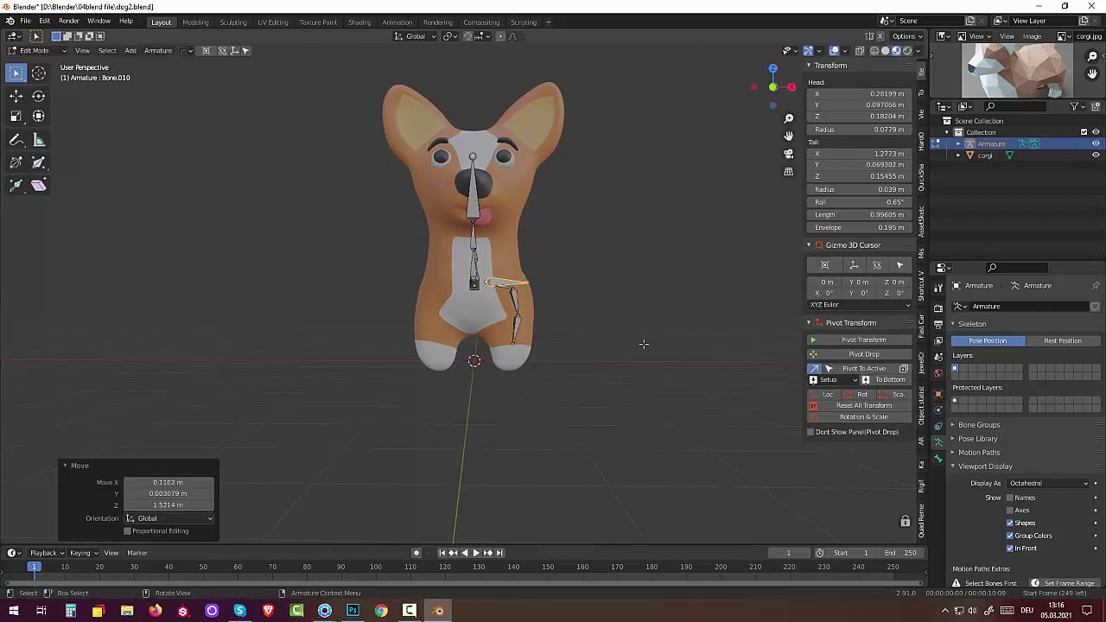
{"action": "left_click", "coordinate": [527, 285]}
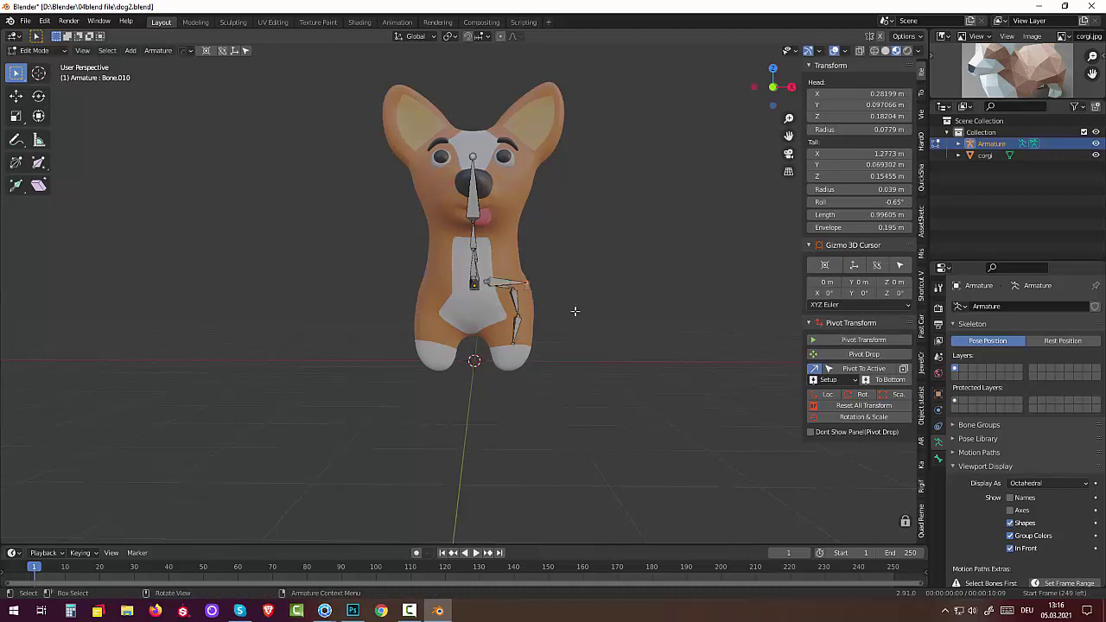
{"action": "key", "text": "g"}
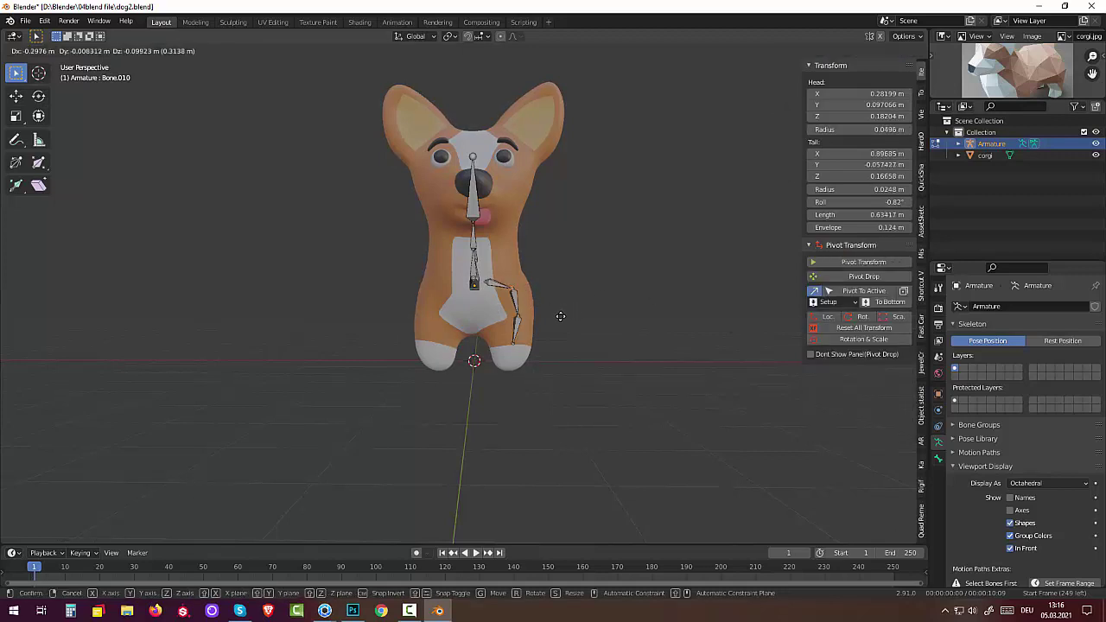
{"action": "left_click", "coordinate": [561, 316]}
{"action": "mouse_move", "coordinate": [619, 317]}
{"action": "middle_mouse_down"}
{"action": "mouse_move", "coordinate": [498, 352]}
{"action": "mouse_move", "coordinate": [484, 444]}
{"action": "mouse_move", "coordinate": [493, 408]}
{"action": "middle_mouse_up"}
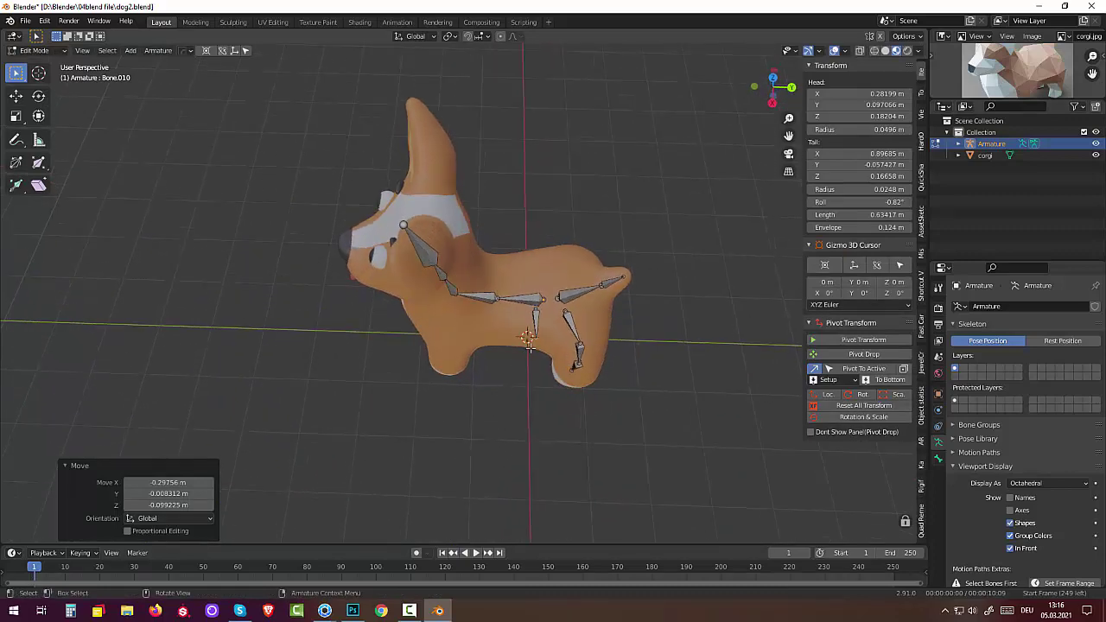
In top view, move the short bone forward to the front of the corgi's chest
{"action": "key", "text": "KP_7"}
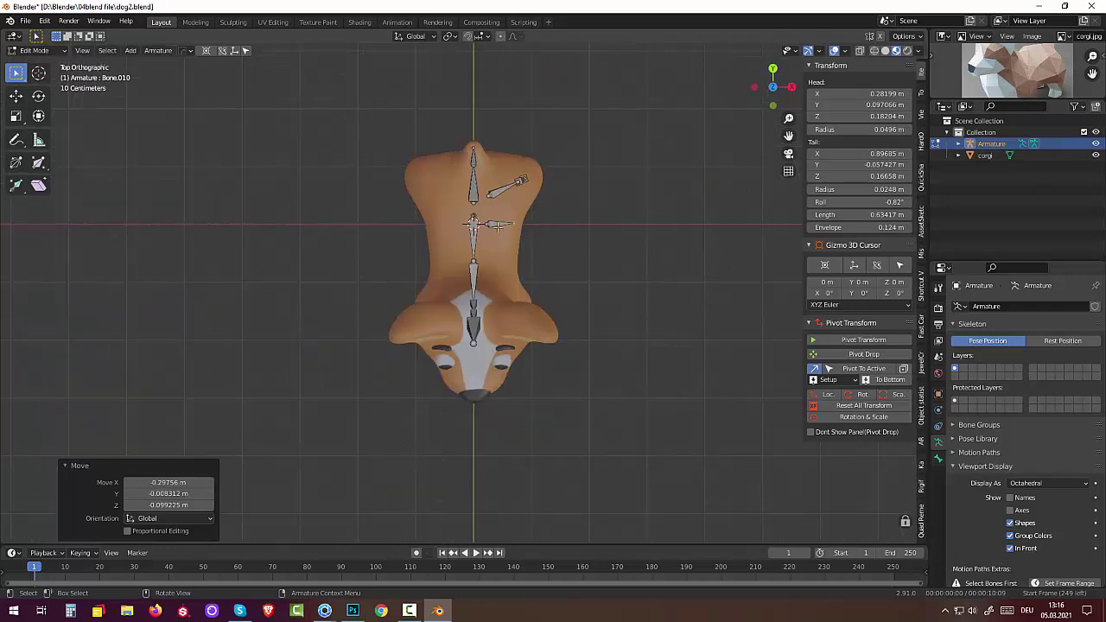
{"action": "left_click", "coordinate": [498, 223]}
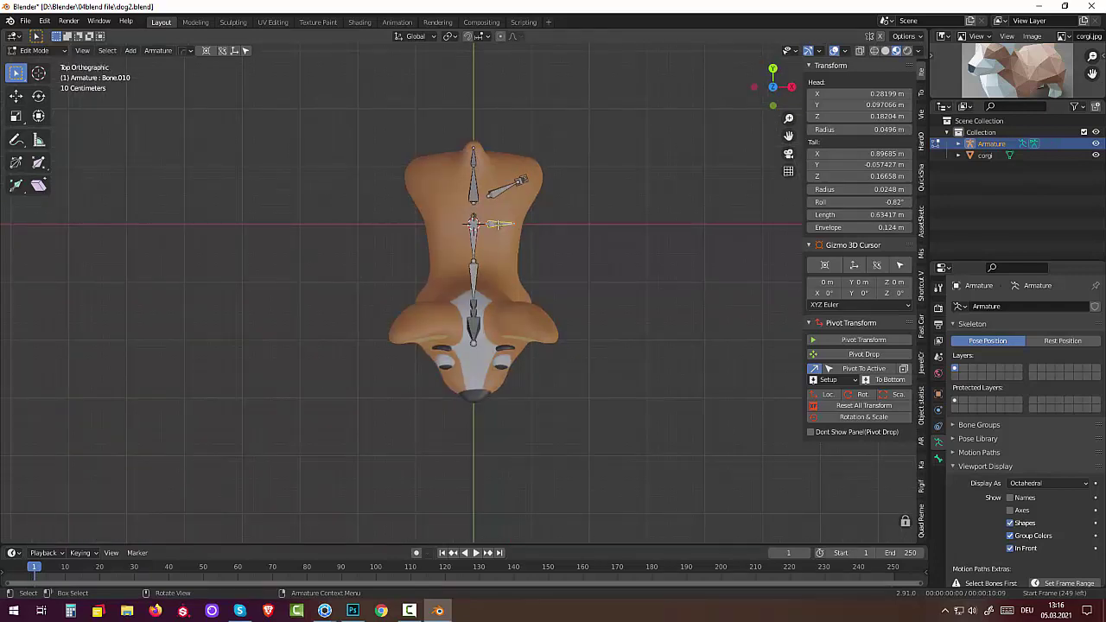
{"action": "key", "text": "g"}
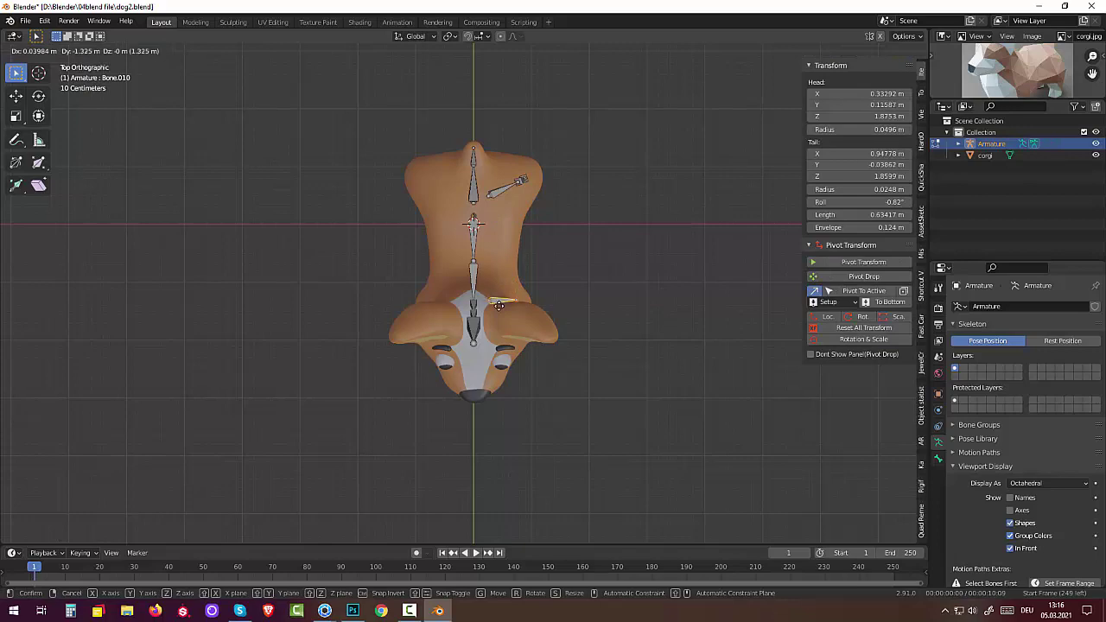
{"action": "left_click", "coordinate": [499, 305]}
{"action": "middle_click_drag", "start_coordinate": [501, 307], "coordinate": [503, 219]}
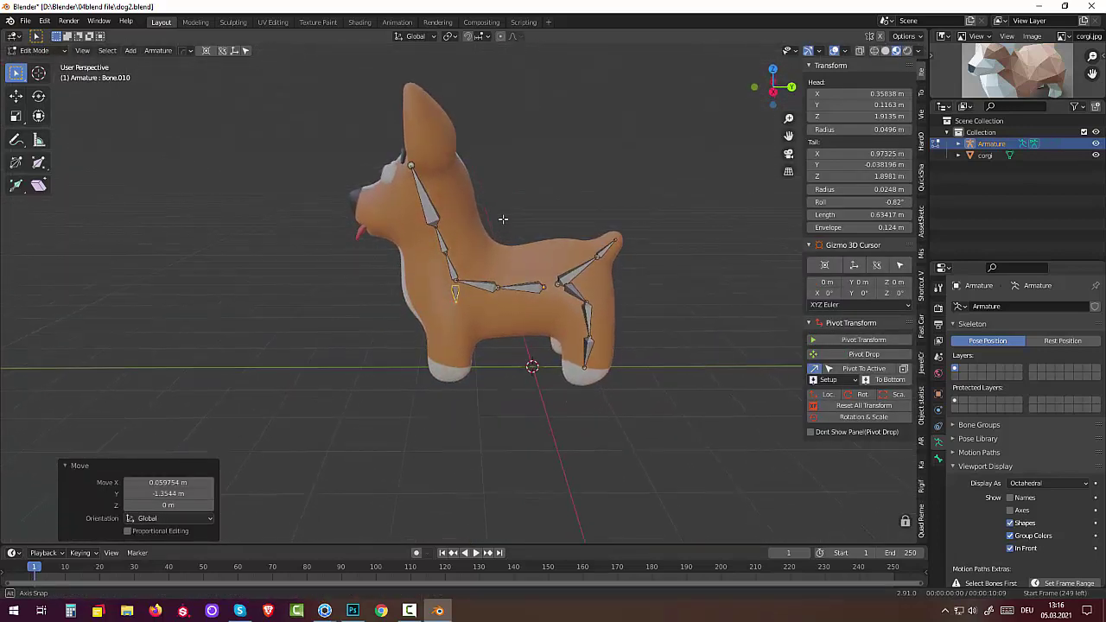
{"action": "middle_click_drag", "start_coordinate": [485, 278], "coordinate": [546, 363]}
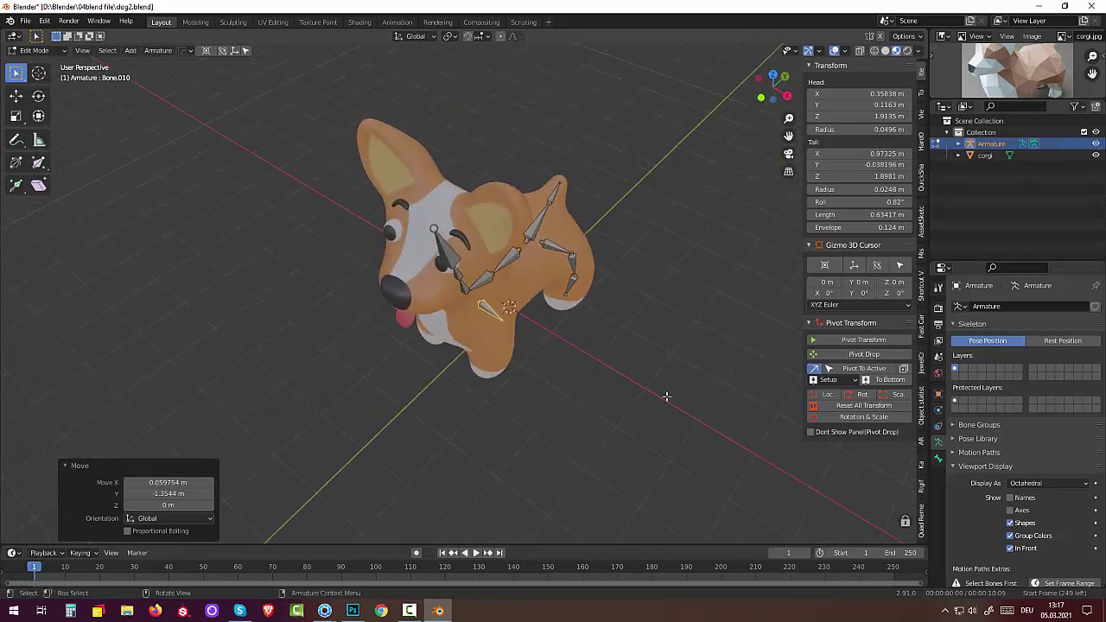
Rotate the chest bone about 20° on its local Z axis and lower it roughly 0.12 m
{"action": "key", "text": "r"}
{"action": "key", "text": "z"}
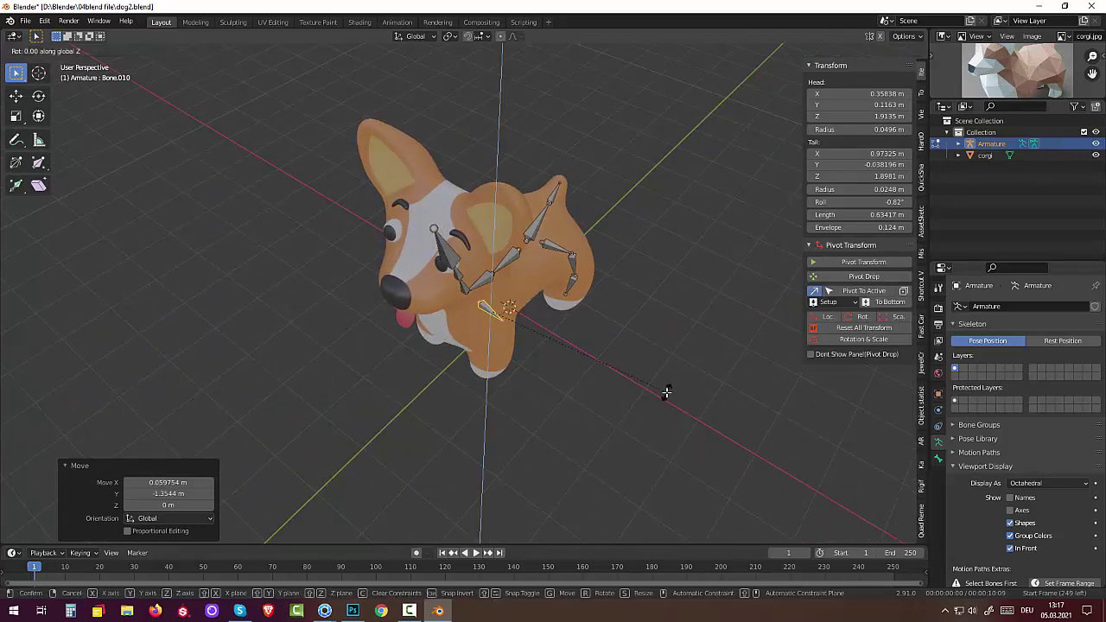
{"action": "key", "text": "z"}
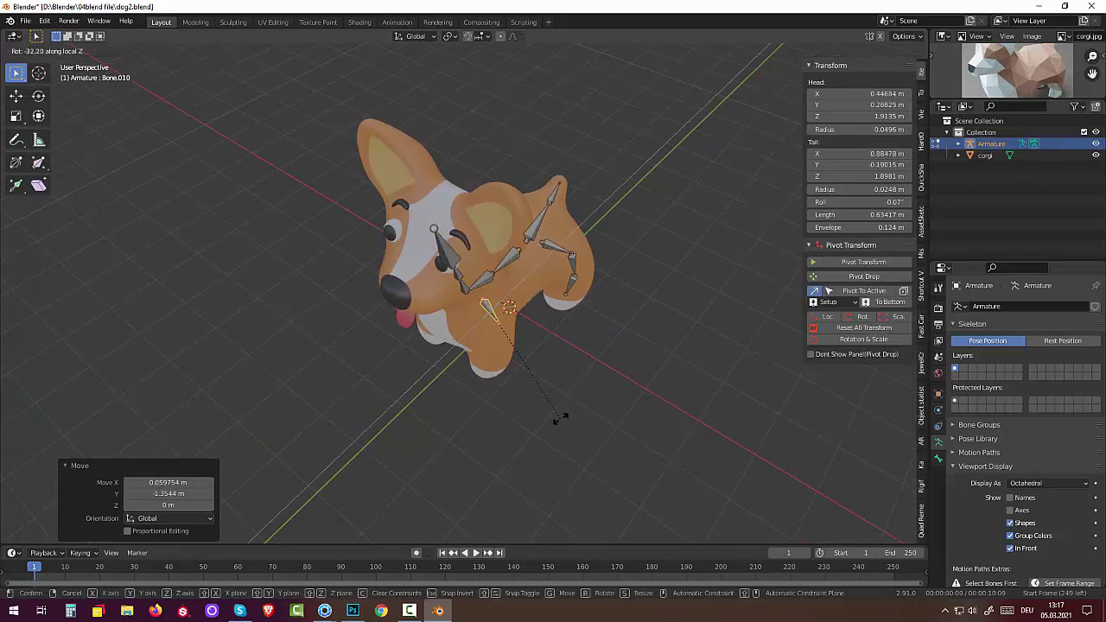
{"action": "left_click", "coordinate": [555, 417]}
{"action": "mouse_move", "coordinate": [555, 416]}
{"action": "middle_mouse_down"}
{"action": "mouse_move", "coordinate": [426, 336]}
{"action": "mouse_move", "coordinate": [416, 344]}
{"action": "middle_mouse_up"}
{"action": "key", "text": "r"}
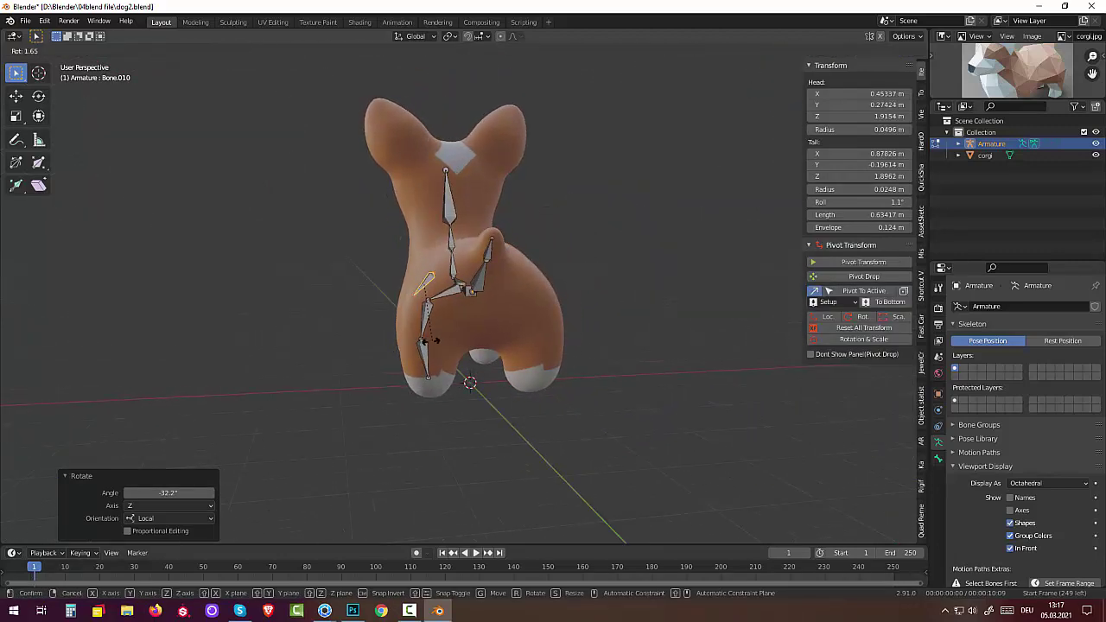
{"action": "left_click", "coordinate": [412, 345]}
{"action": "middle_click_drag", "start_coordinate": [412, 345], "coordinate": [642, 340]}
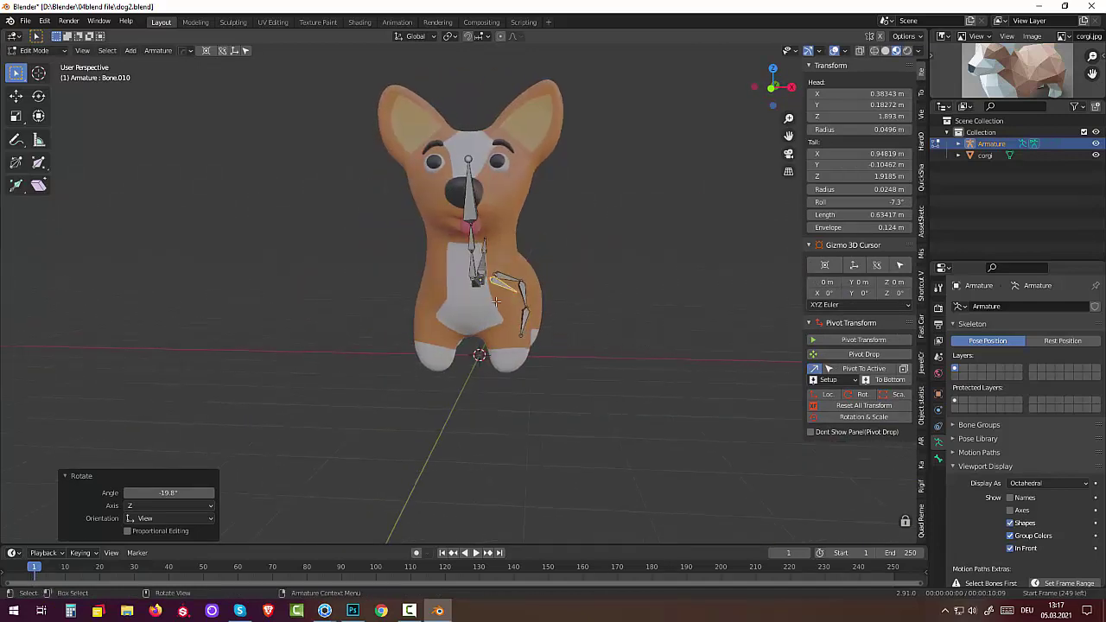
{"action": "key", "text": "g"}
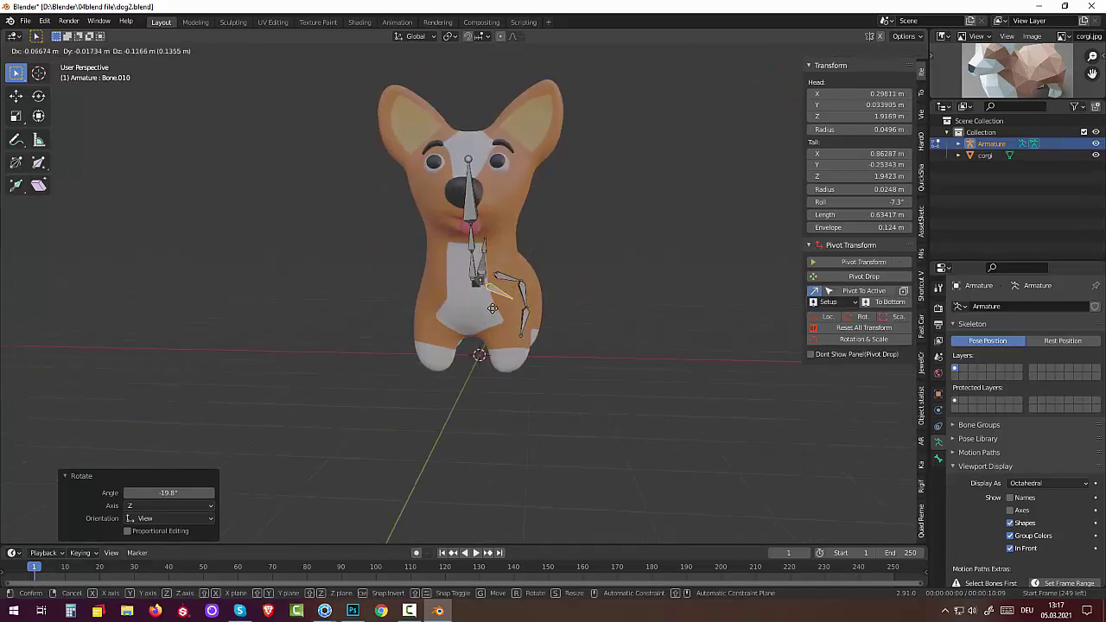
{"action": "left_click", "coordinate": [492, 308]}
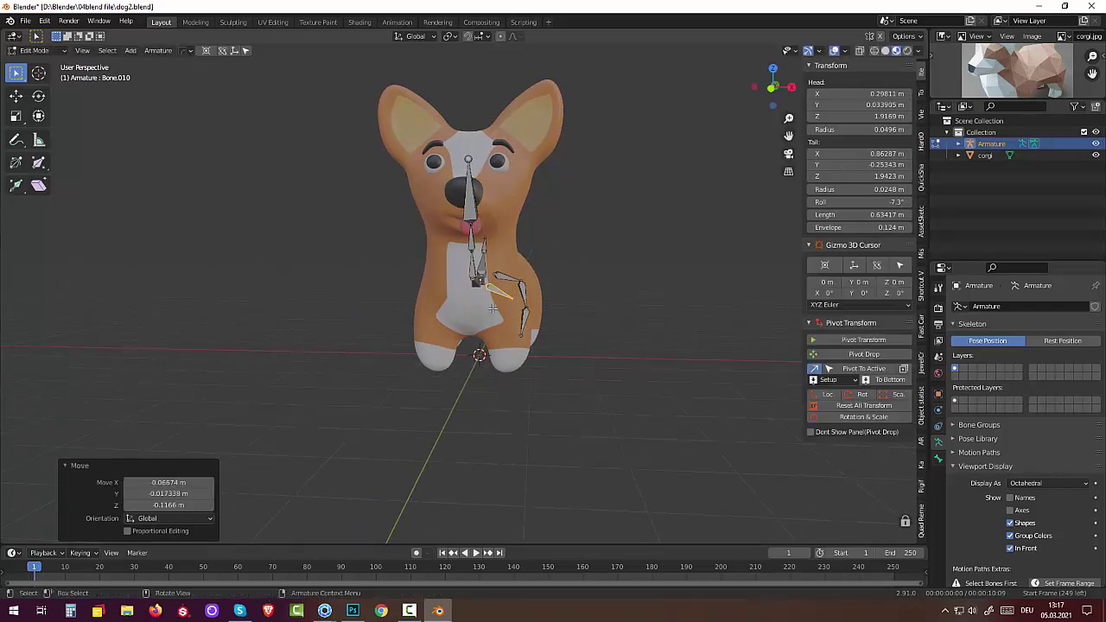
{"action": "middle_click_drag", "start_coordinate": [538, 334], "coordinate": [404, 312]}
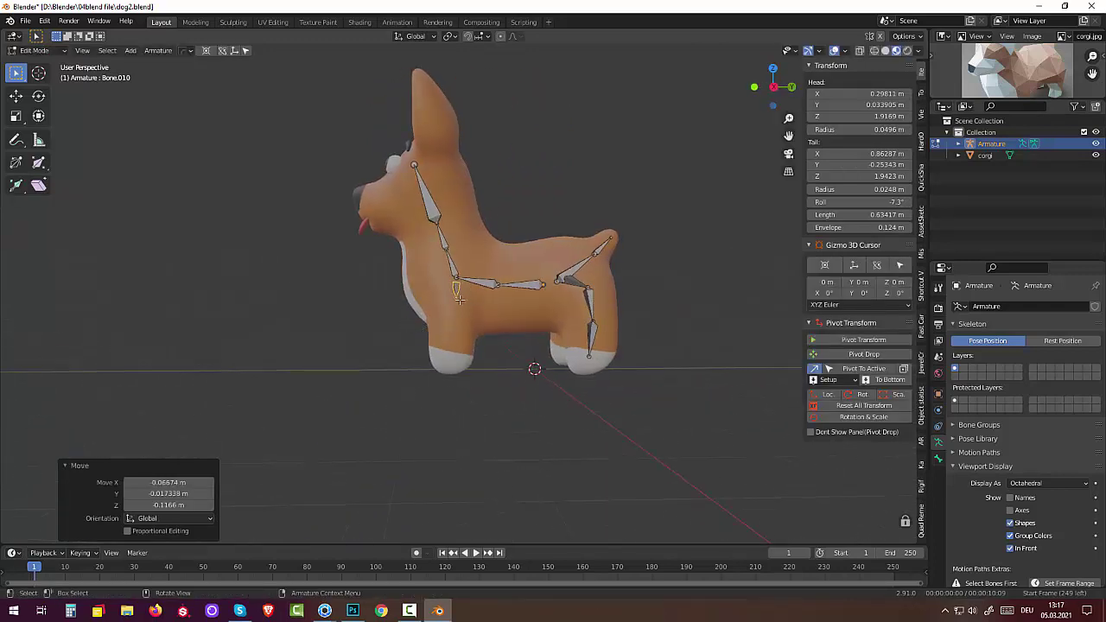
Extrude an upper and a lower front-leg bone from the chest bone down to the front paw
{"action": "key", "text": "e"}
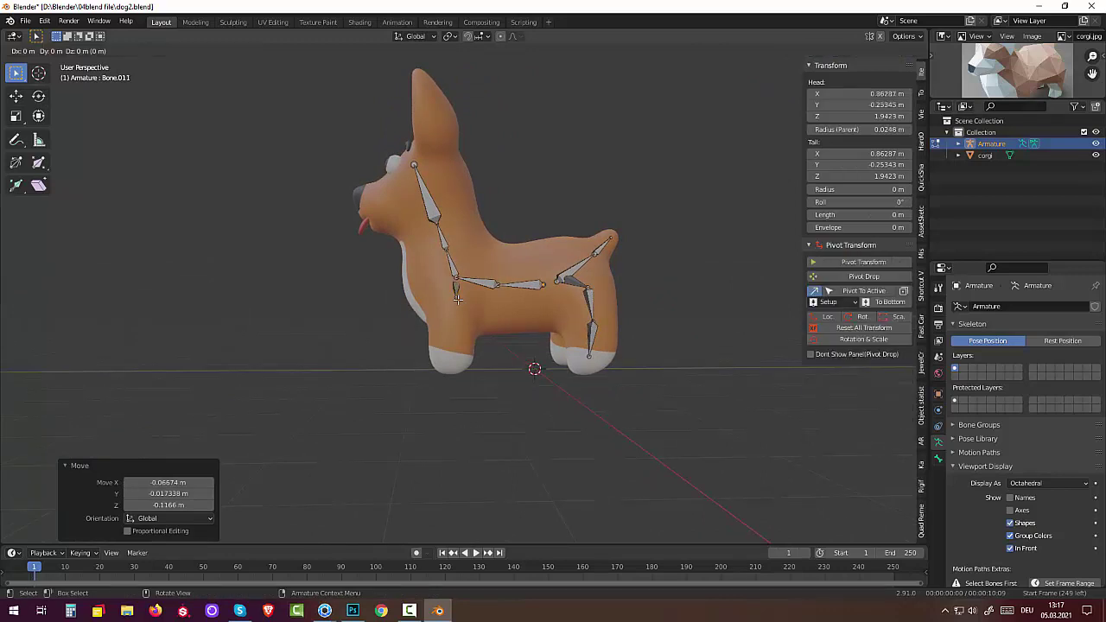
{"action": "right_click", "coordinate": [451, 314]}
{"action": "key", "text": "ctrl+z"}
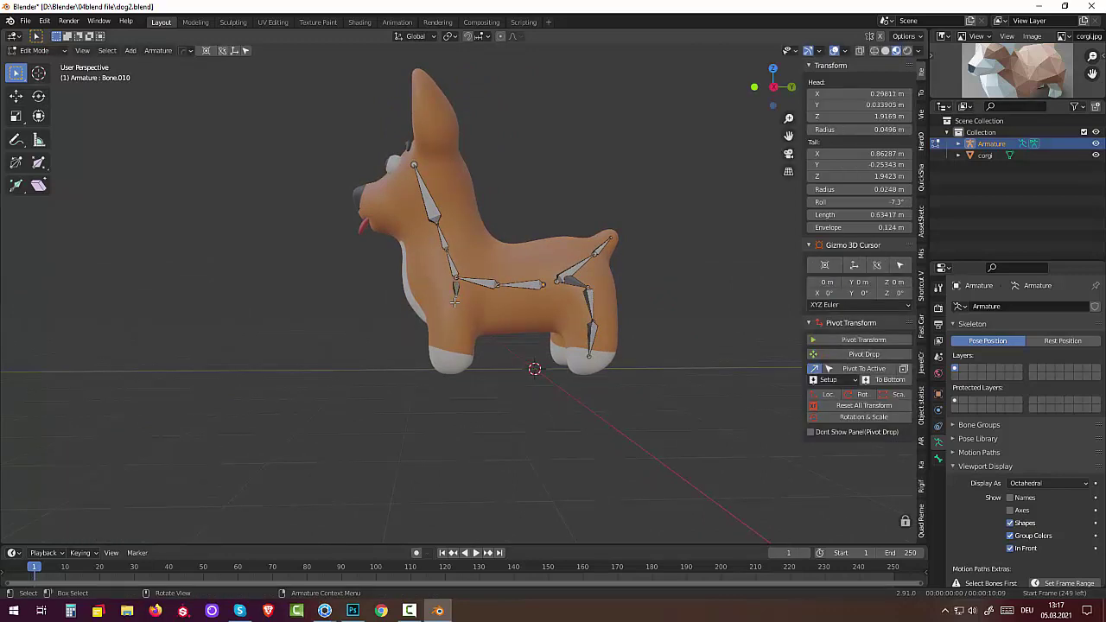
{"action": "key", "text": "e"}
{"action": "left_click_drag", "start_coordinate": [442, 342], "coordinate": [449, 332]}
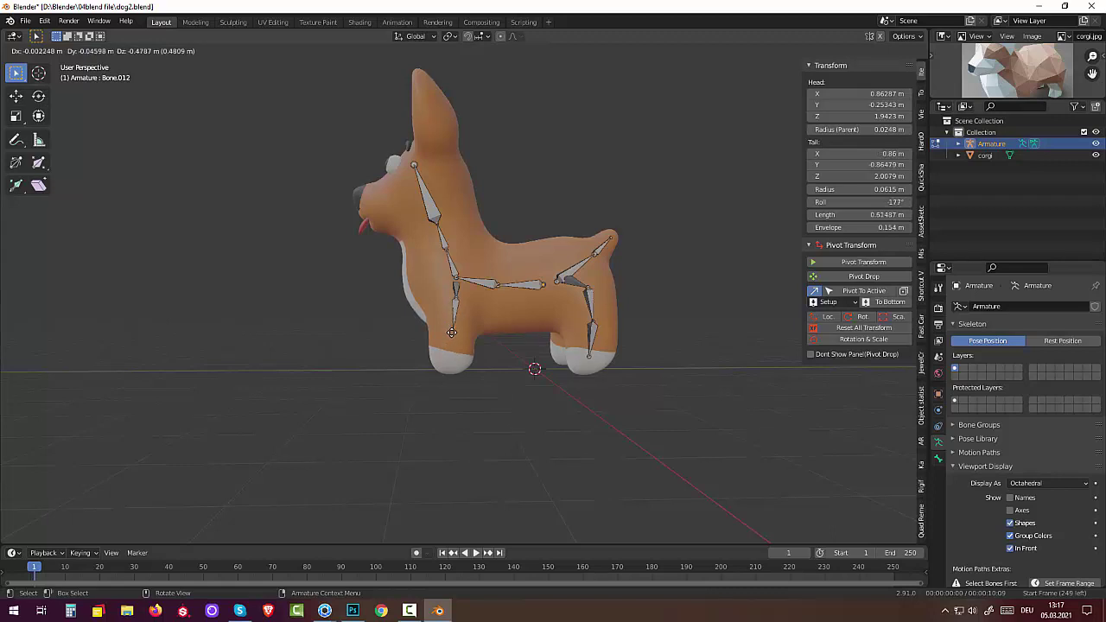
{"action": "left_click", "coordinate": [449, 333]}
{"action": "key", "text": "e"}
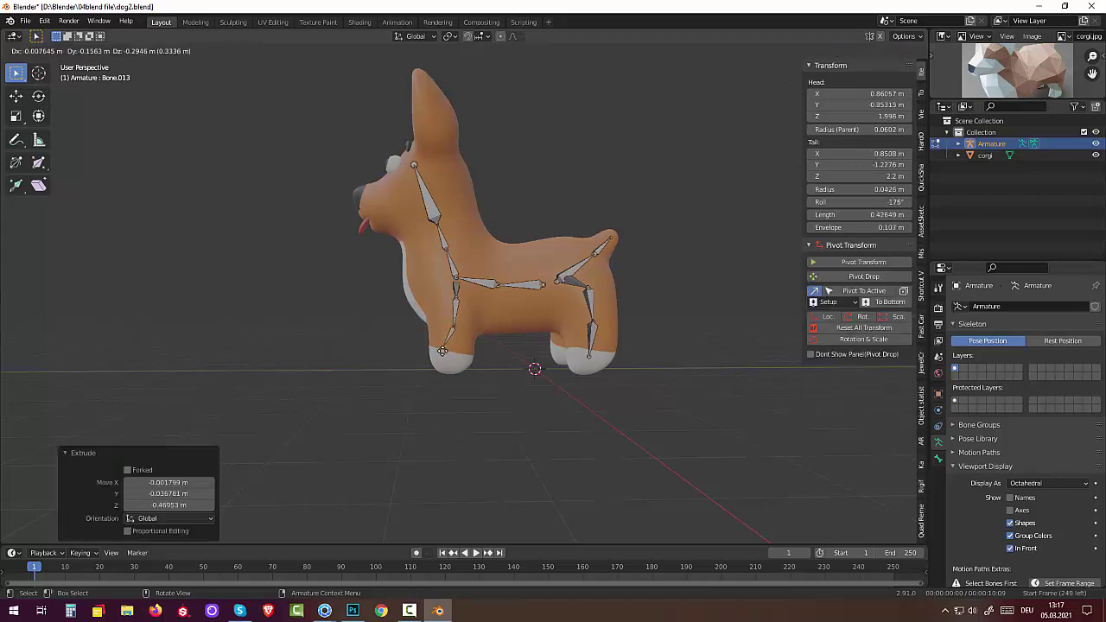
{"action": "left_click", "coordinate": [446, 366]}
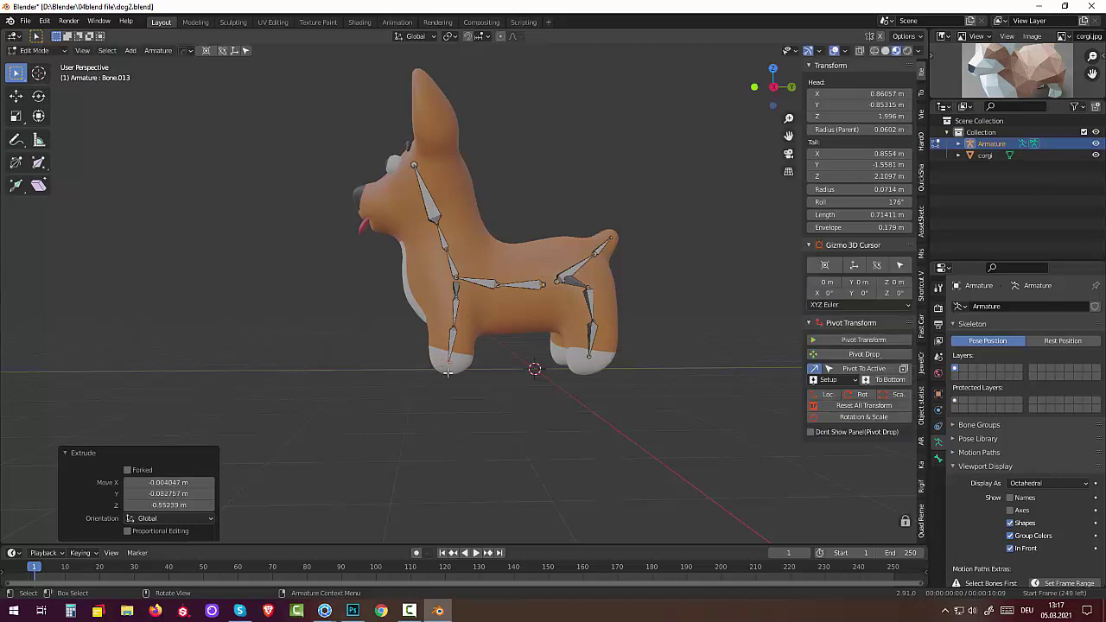
{"action": "mouse_move", "coordinate": [633, 436]}
{"action": "middle_mouse_down"}
{"action": "mouse_move", "coordinate": [794, 440]}
{"action": "mouse_move", "coordinate": [651, 447]}
{"action": "middle_mouse_up"}
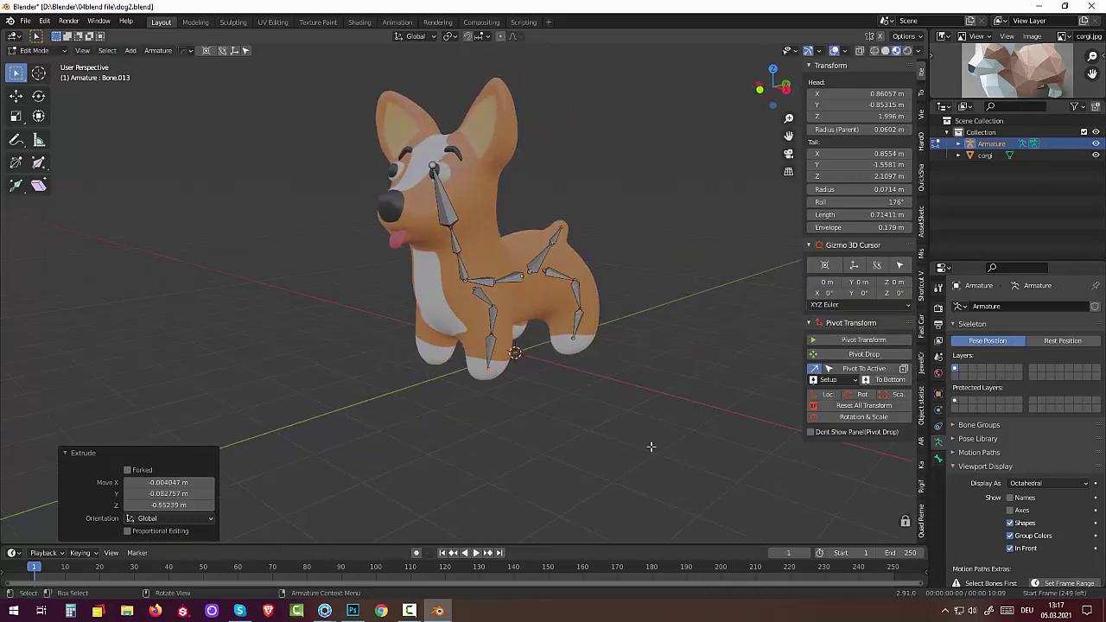
{"action": "left_click", "coordinate": [563, 275]}
Extrude a bone down the back leg and append .L to the upper back-leg bone's name
{"action": "key", "text": "e"}
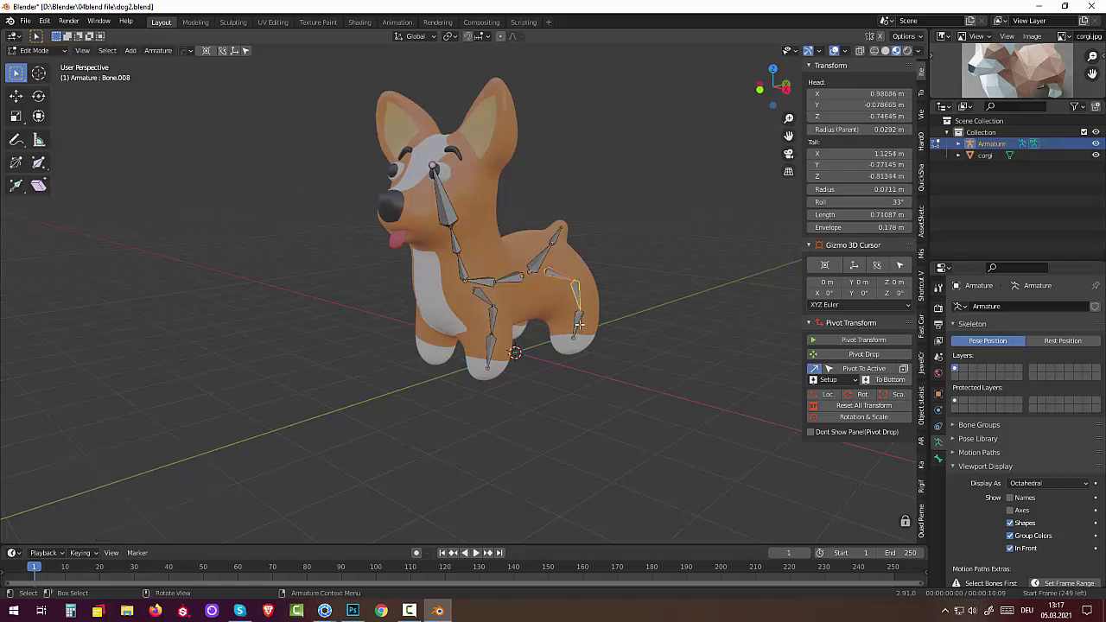
{"action": "left_click", "coordinate": [549, 273]}
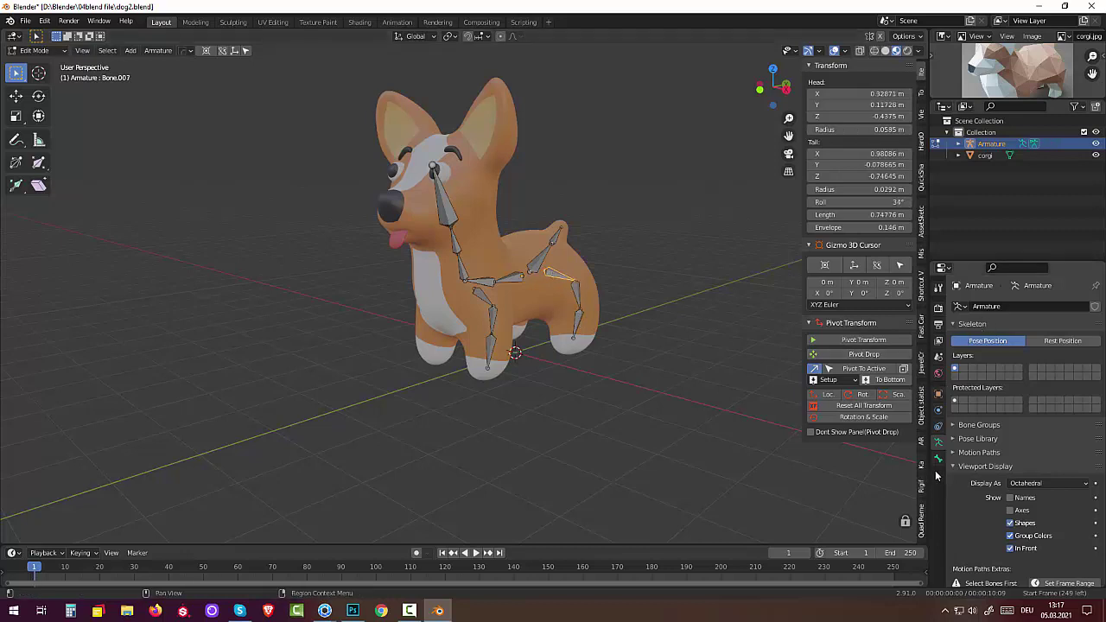
{"action": "left_click", "coordinate": [938, 460]}
{"action": "left_click", "coordinate": [1005, 306]}
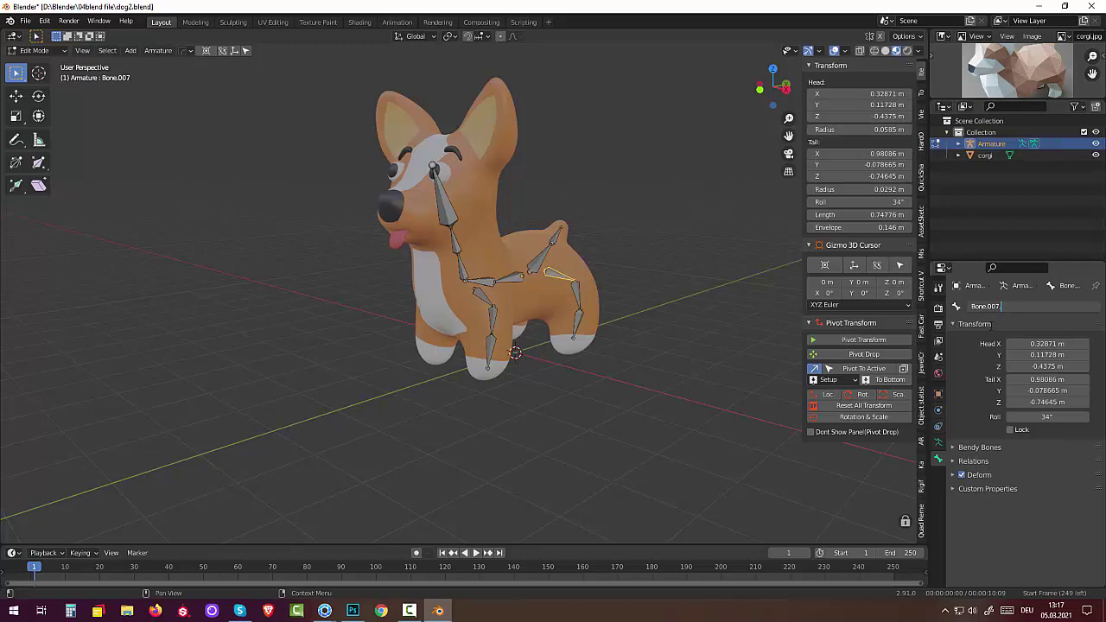
{"action": "type", "text": ".L"}
{"action": "left_click", "coordinate": [575, 287]}
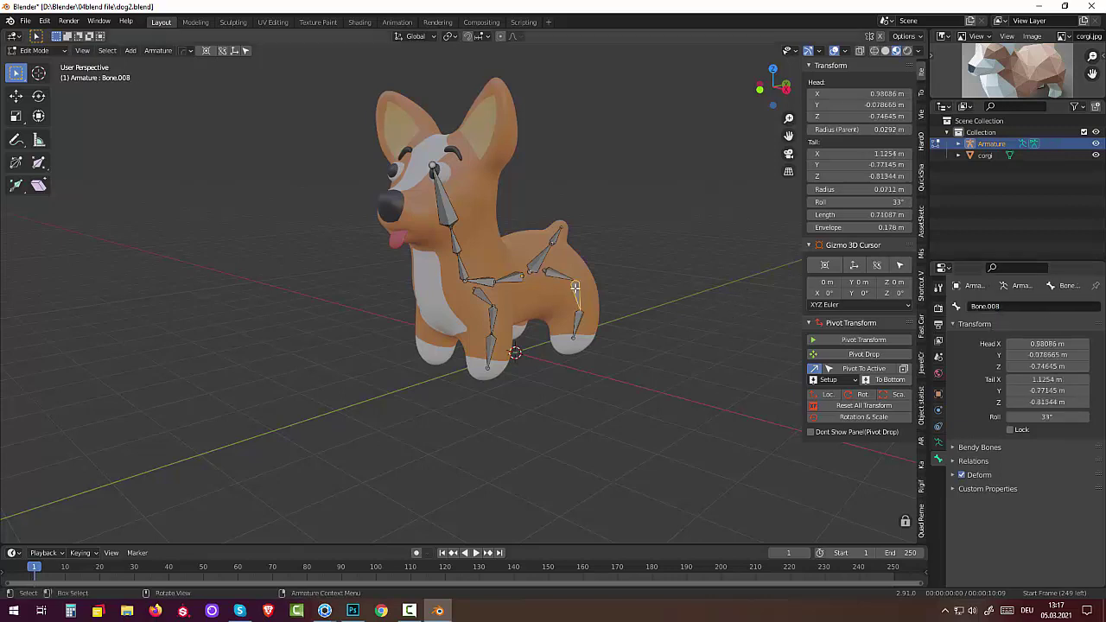
{"action": "left_click", "coordinate": [1006, 306]}
{"action": "left_click", "coordinate": [1006, 306]}
{"action": "type", "text": ".L"}
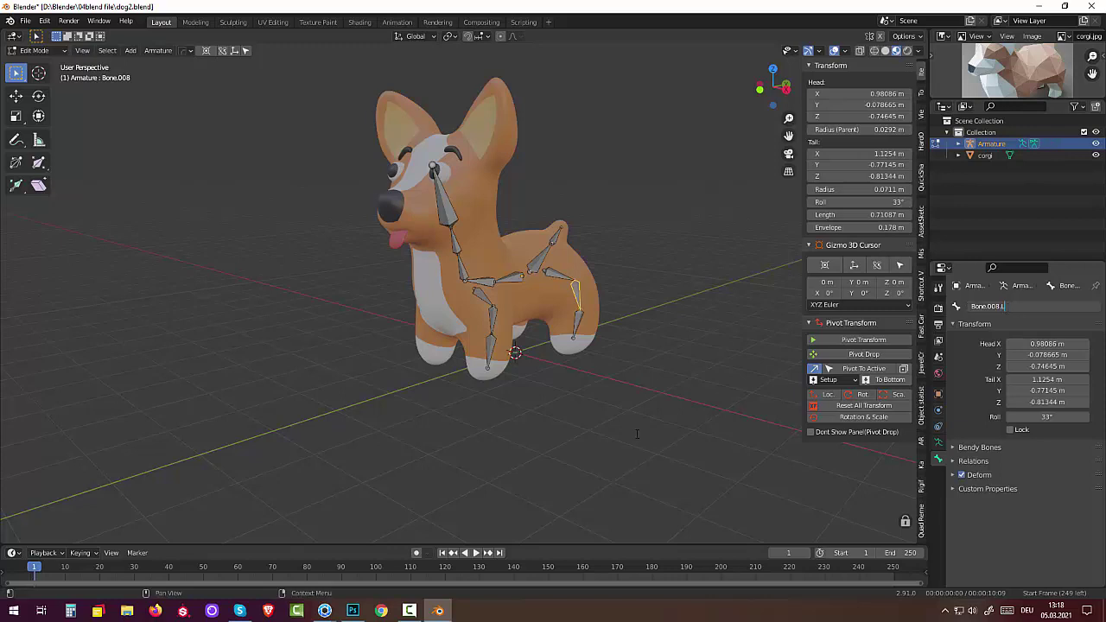
Rename Bone.009 and Bone.010 to Bone.009.L and Bone.010.L
{"action": "left_click", "coordinate": [577, 316]}
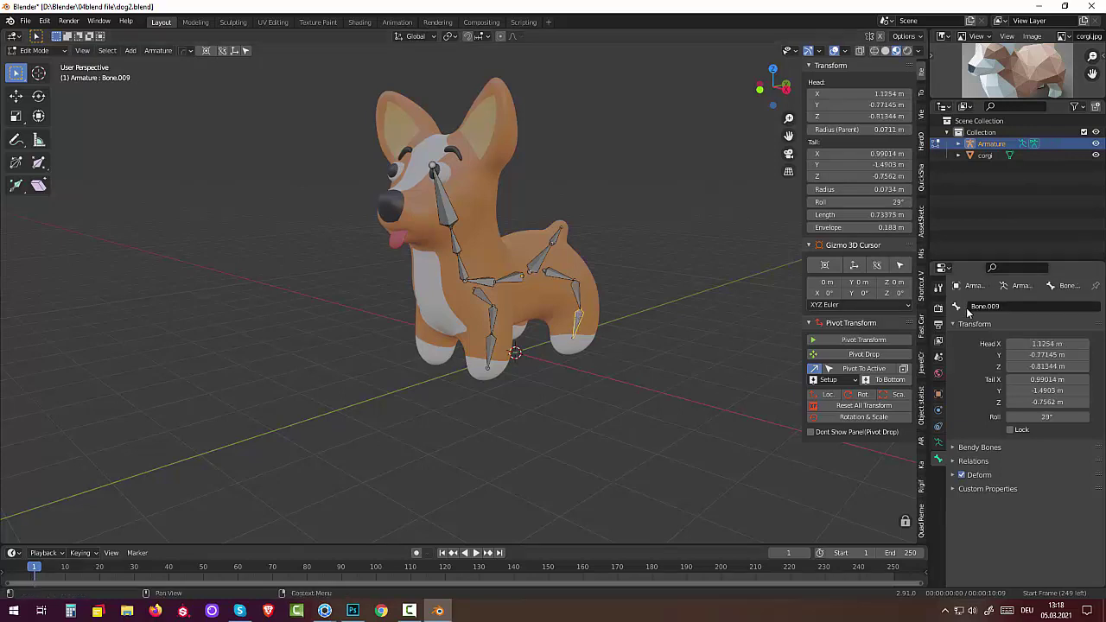
{"action": "left_click", "coordinate": [1011, 305]}
{"action": "type", "text": ".L"}
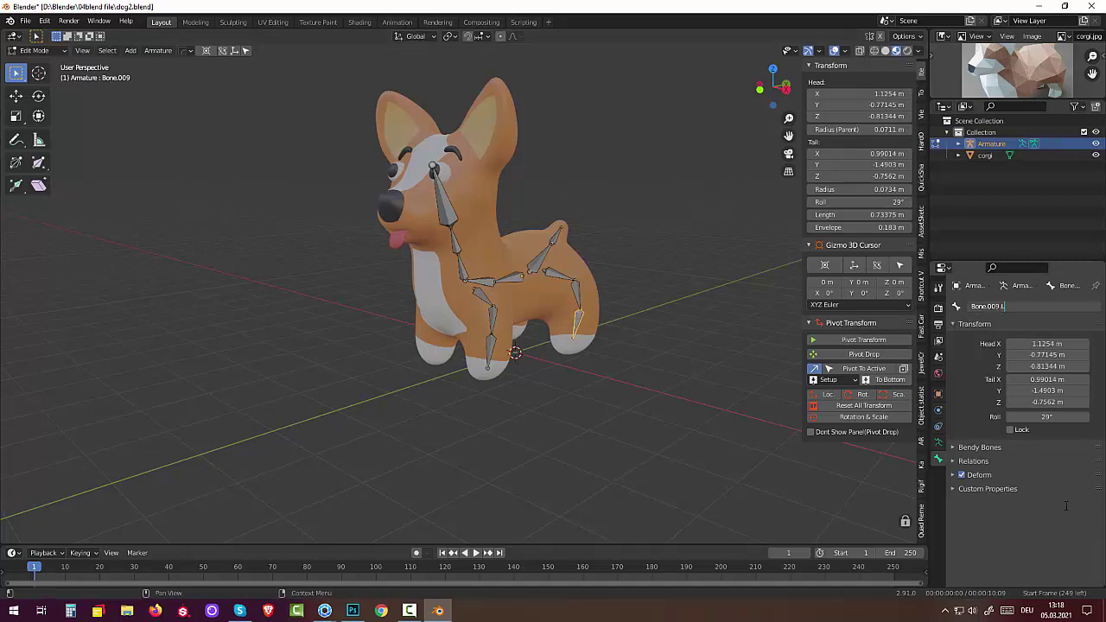
{"action": "key", "text": "Return"}
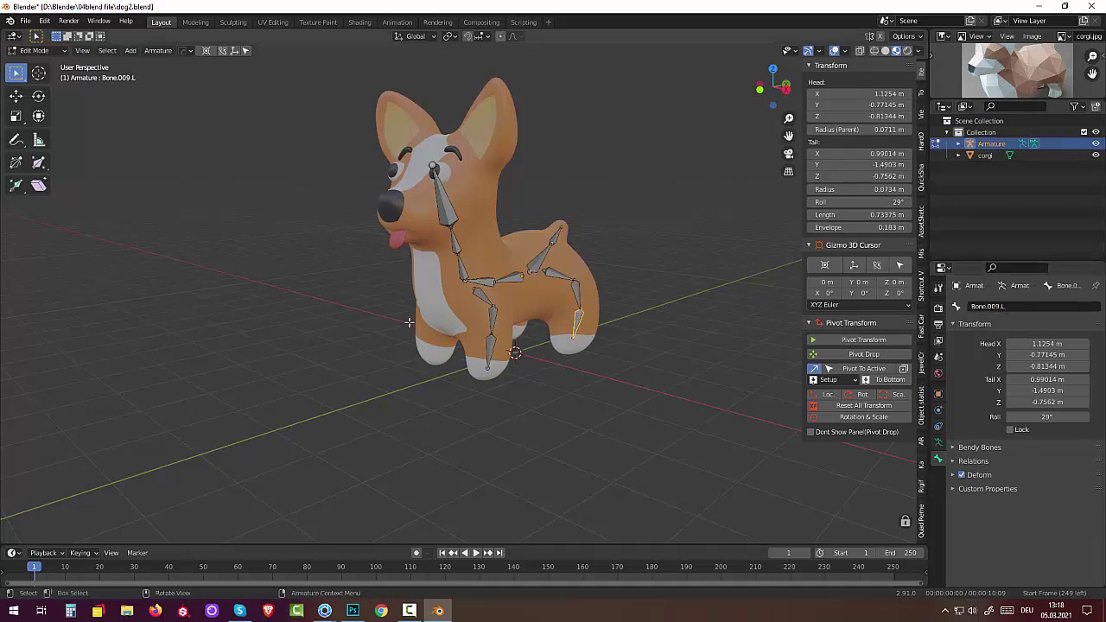
{"action": "left_click", "coordinate": [482, 296]}
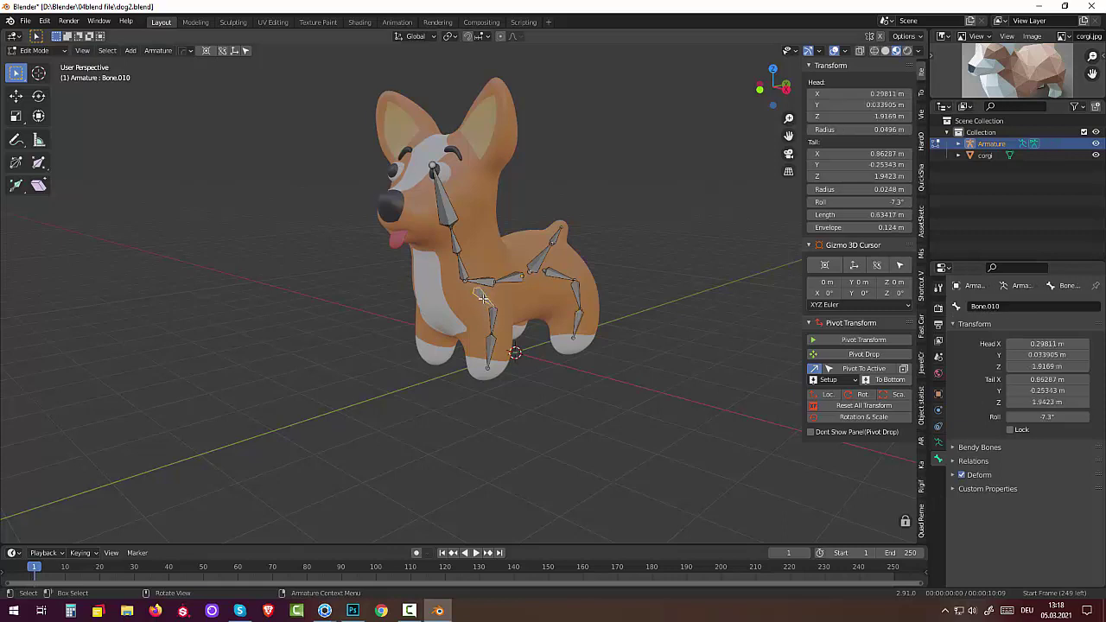
{"action": "double_click", "coordinate": [1010, 306]}
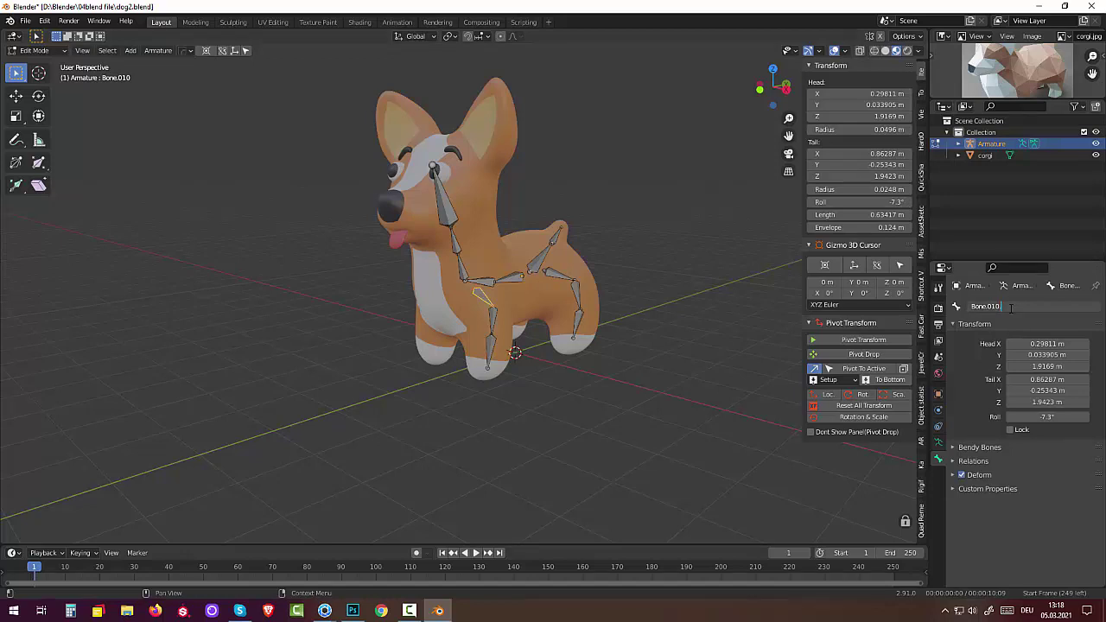
{"action": "type", "text": ".L"}
{"action": "left_click", "coordinate": [492, 315]}
Rename Bone.012 and Bone.013 to Bone.012.L and Bone.013.L and select both front-leg bones
{"action": "double_click", "coordinate": [1002, 306]}
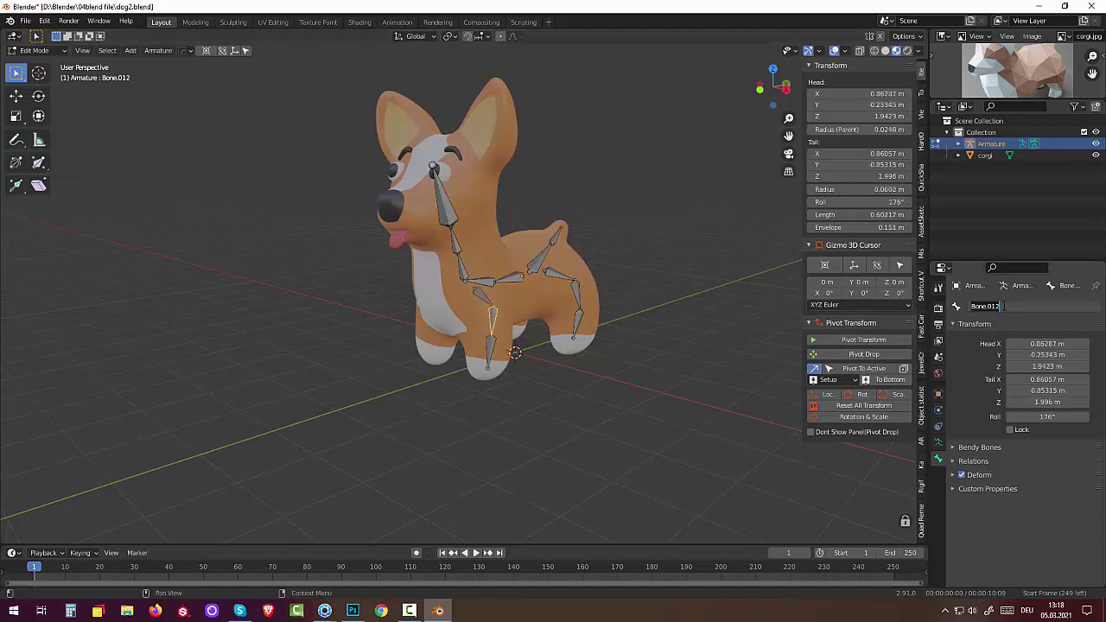
{"action": "left_click", "coordinate": [1002, 305]}
{"action": "left_click", "coordinate": [488, 345]}
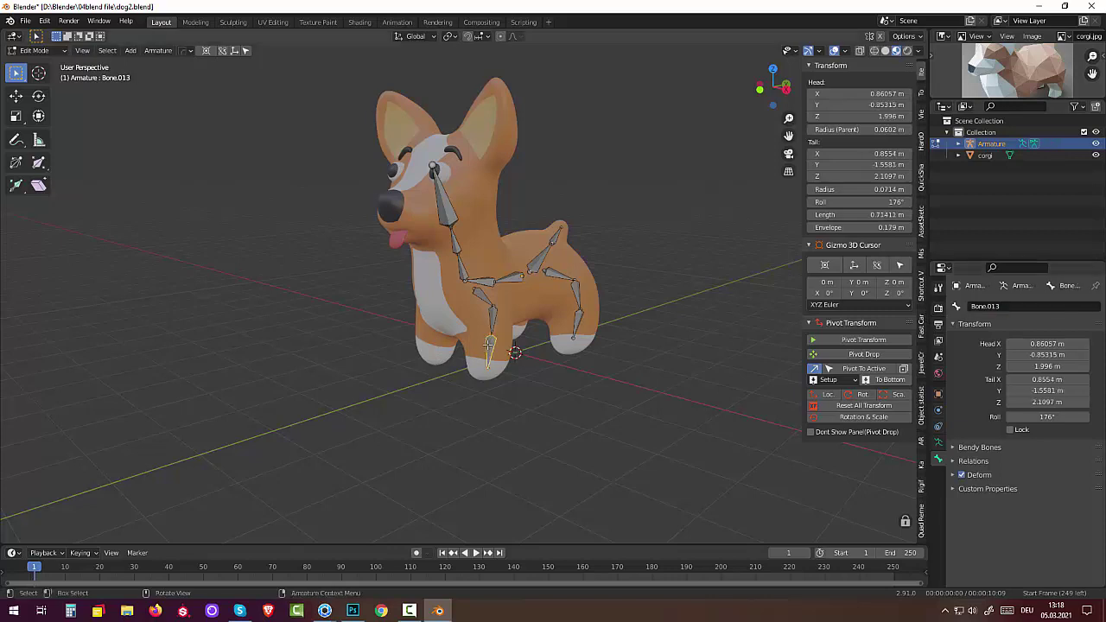
{"action": "left_click", "coordinate": [1004, 306]}
{"action": "left_click", "coordinate": [1002, 306]}
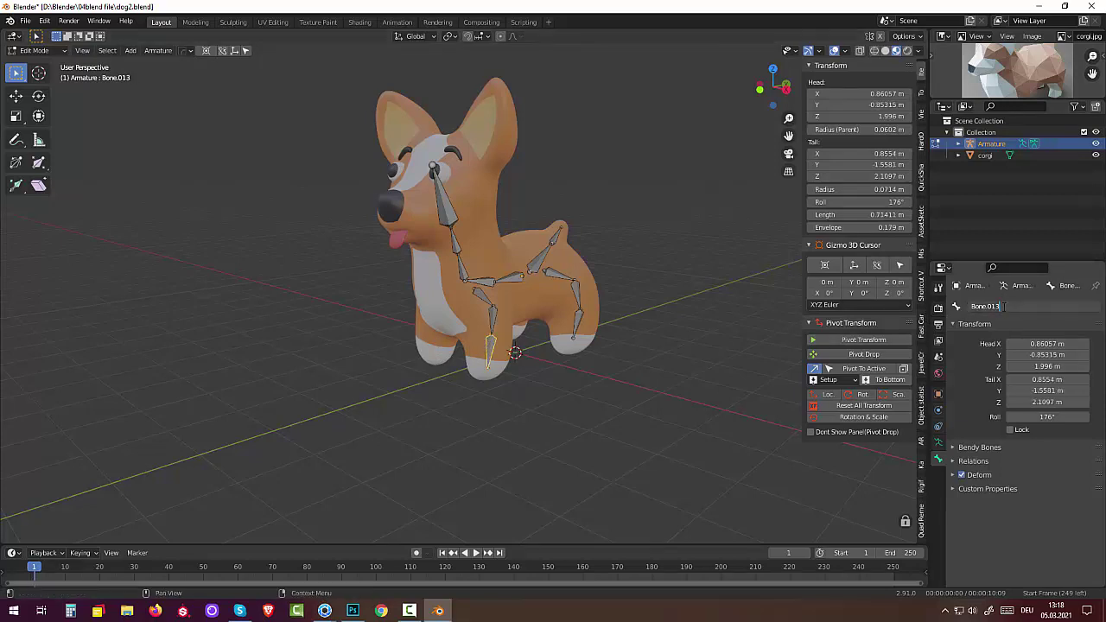
{"action": "type", "text": ".L"}
{"action": "key", "text": "Return"}
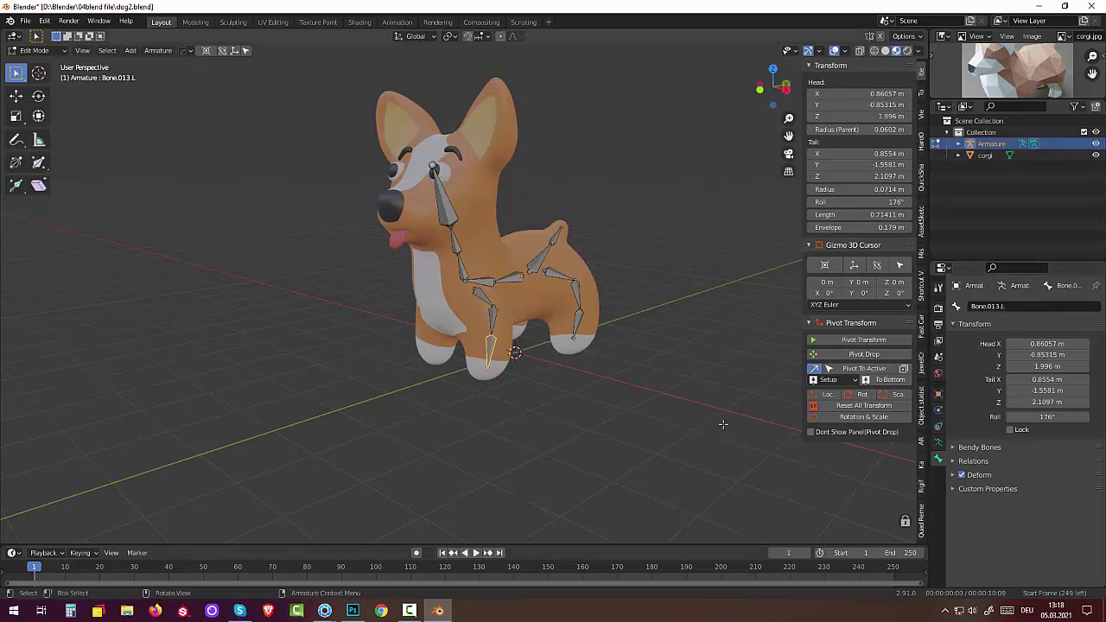
{"action": "middle_click_drag", "start_coordinate": [706, 416], "coordinate": [641, 373]}
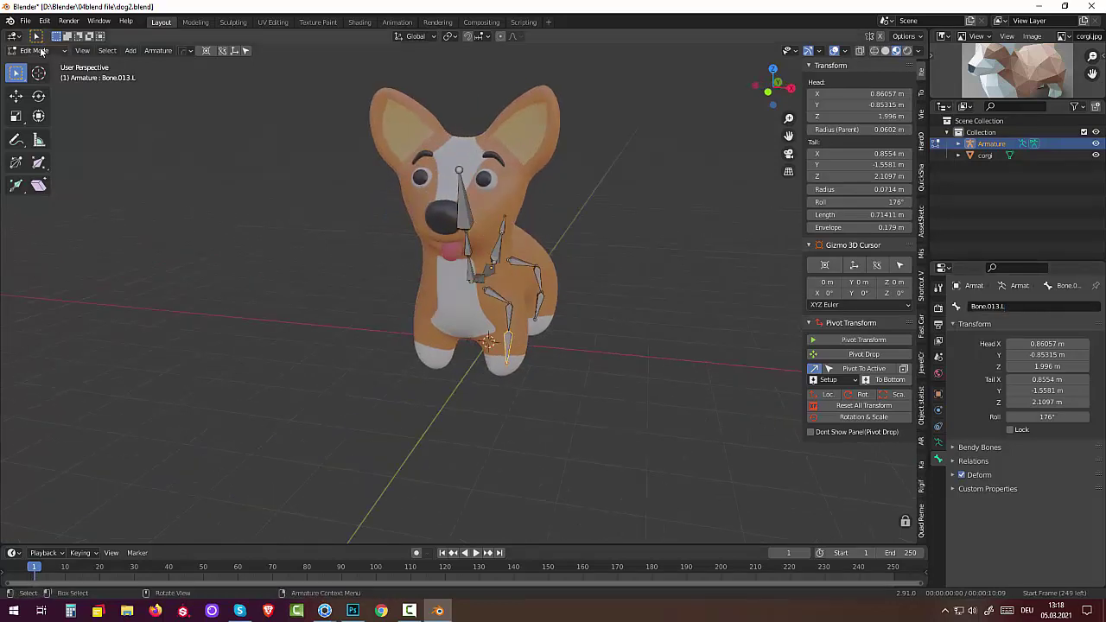
{"action": "left_click", "coordinate": [39, 50]}
{"action": "left_click", "coordinate": [495, 295]}
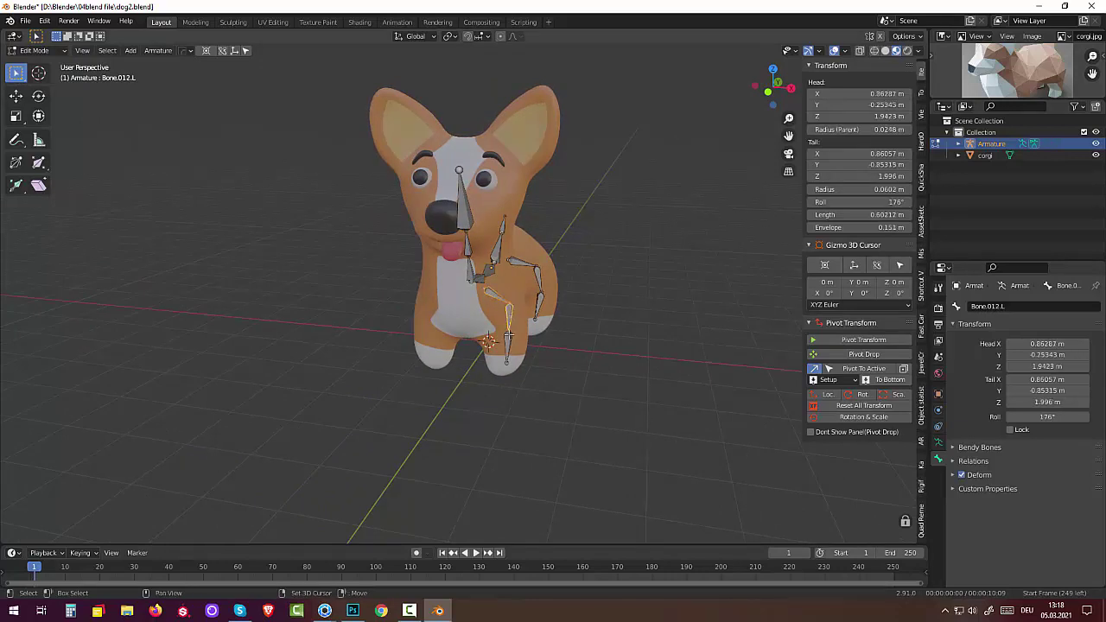
{"action": "left_click", "coordinate": [508, 339]}
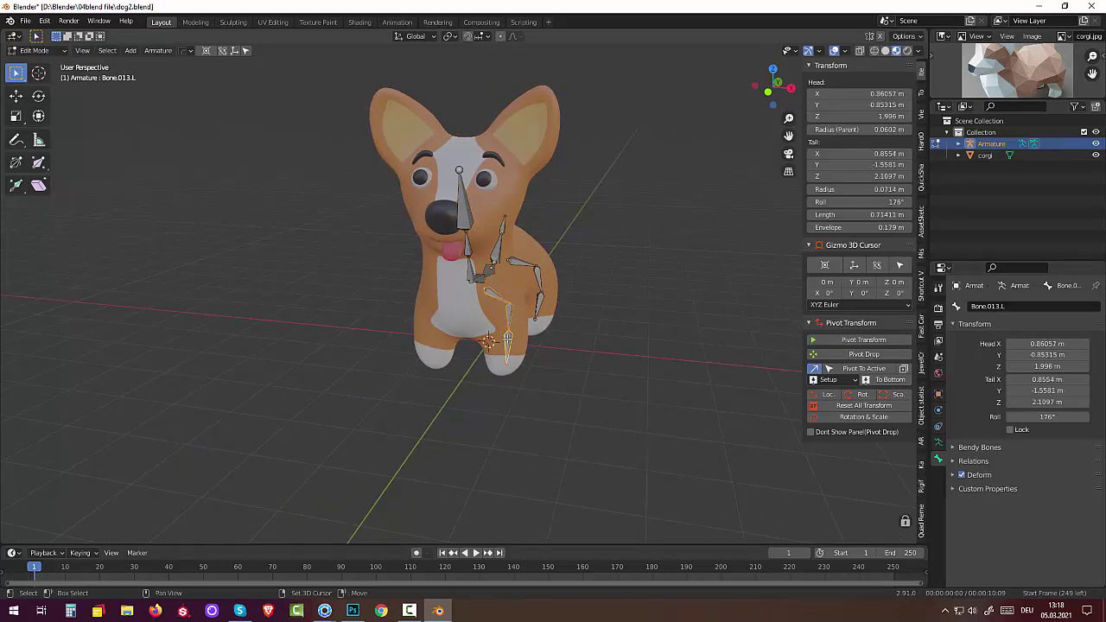
Symmetrize the left front-leg bones to create .R copies on the right side
{"action": "left_click", "coordinate": [158, 51]}
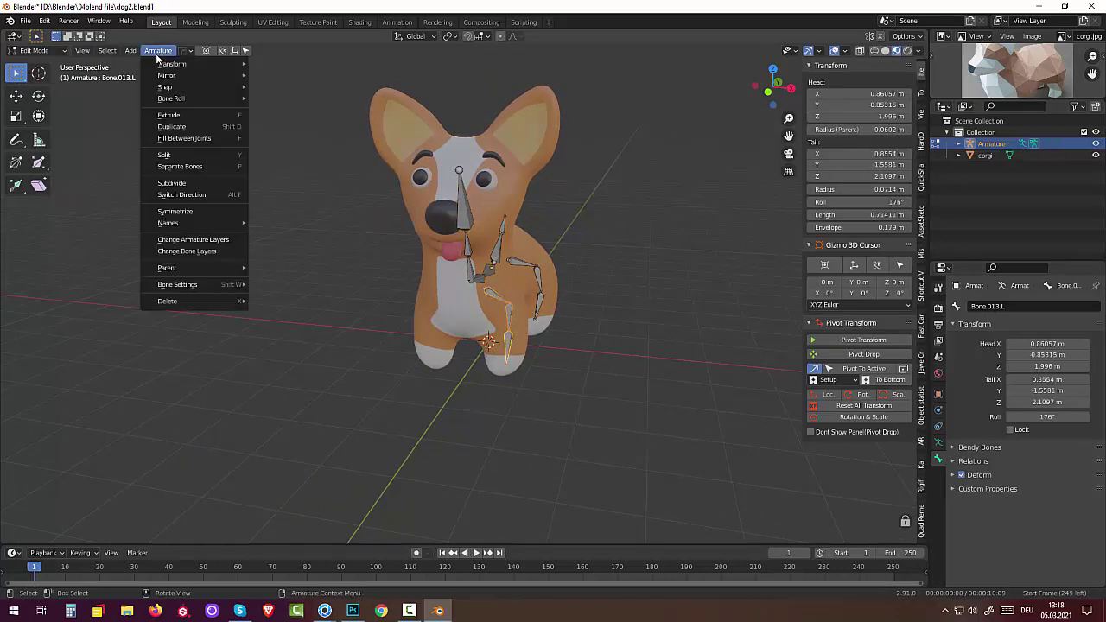
{"action": "left_click", "coordinate": [185, 212]}
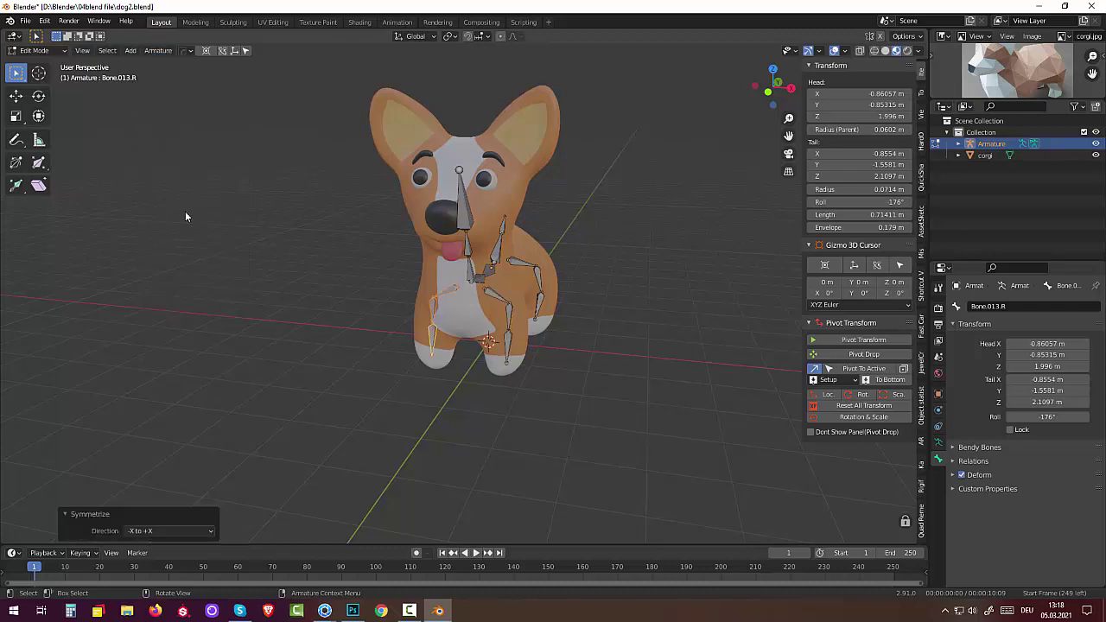
{"action": "left_click", "coordinate": [649, 417]}
{"action": "middle_click_drag", "start_coordinate": [655, 411], "coordinate": [625, 394]}
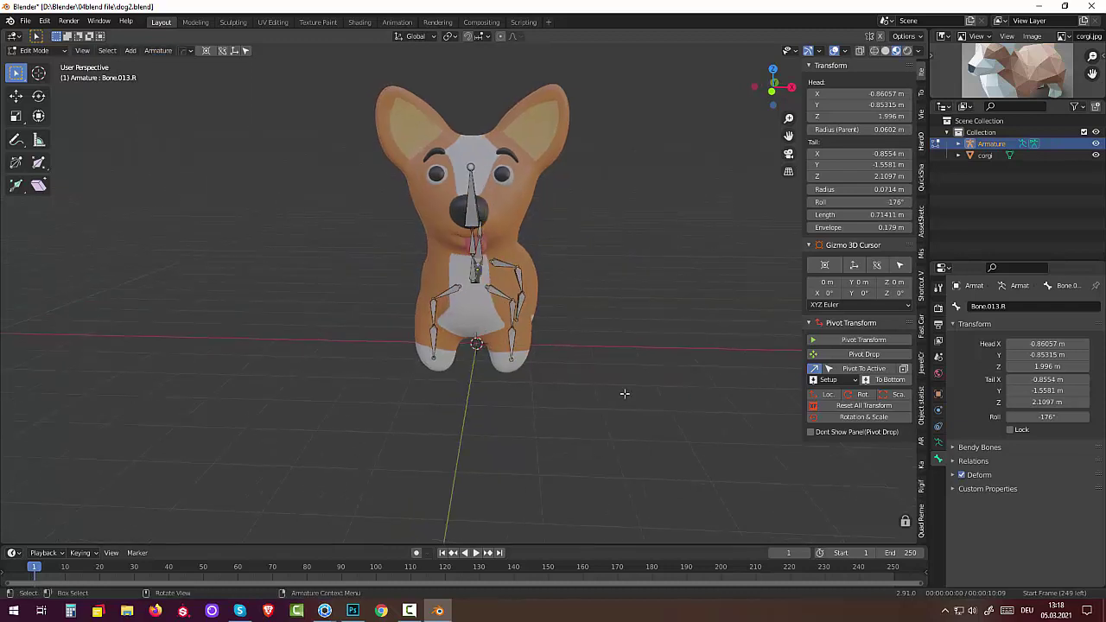
{"action": "left_click", "coordinate": [450, 294]}
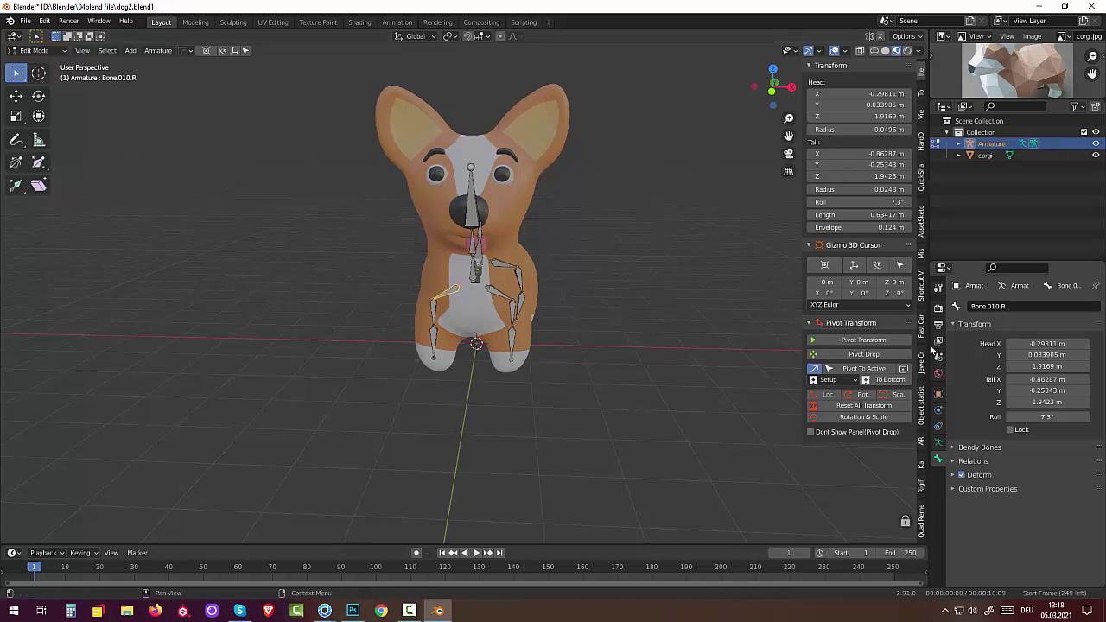
Select the left rear-leg chain and Symmetrize it to make matching .R rear-leg bones
{"action": "middle_click_drag", "start_coordinate": [733, 394], "coordinate": [465, 367]}
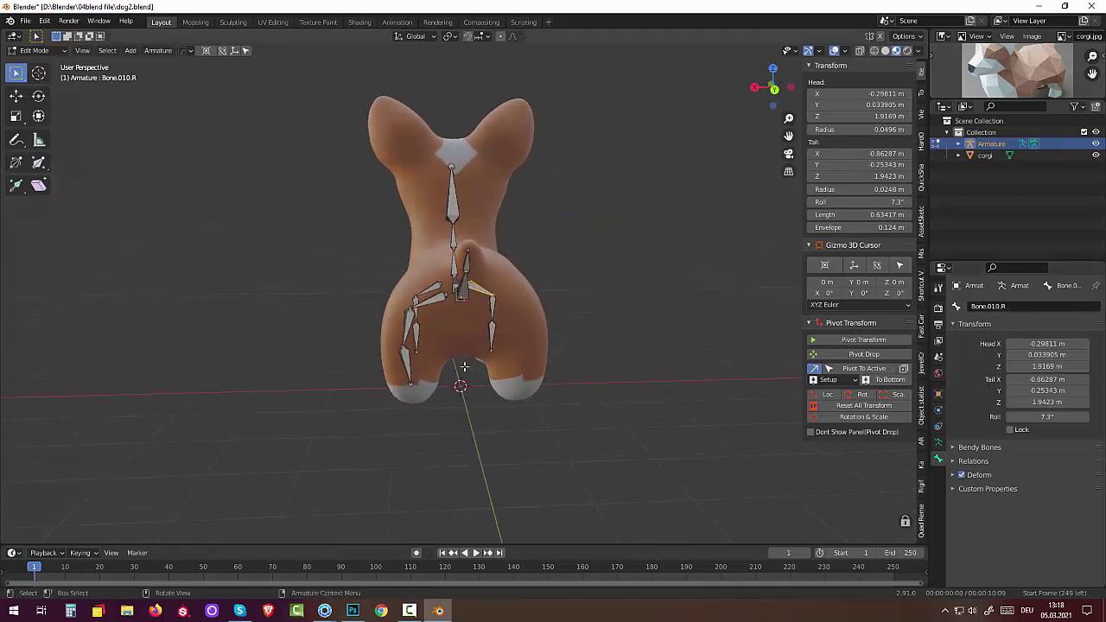
{"action": "left_click", "coordinate": [431, 300]}
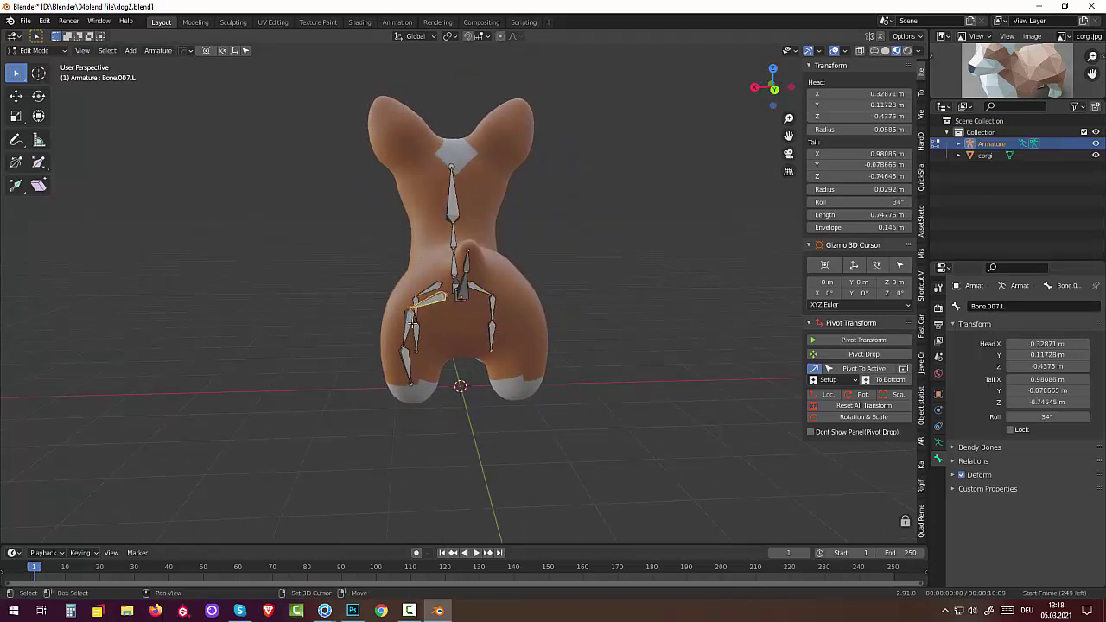
{"action": "left_click", "coordinate": [413, 334], "text": "shift"}
{"action": "left_click", "coordinate": [405, 367], "text": "shift"}
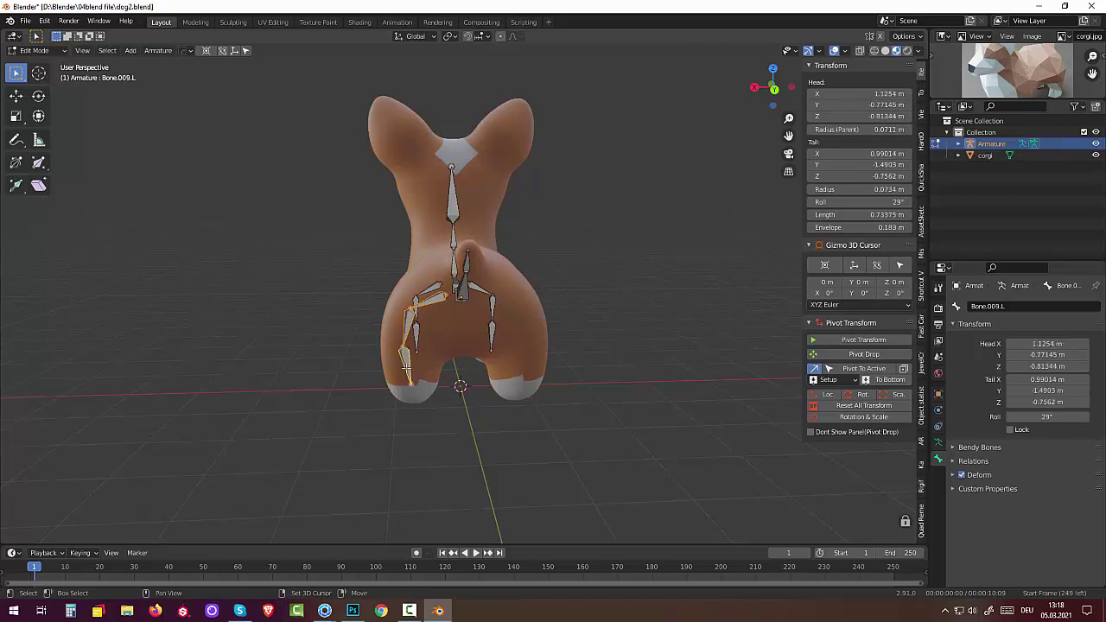
{"action": "left_click", "coordinate": [160, 52]}
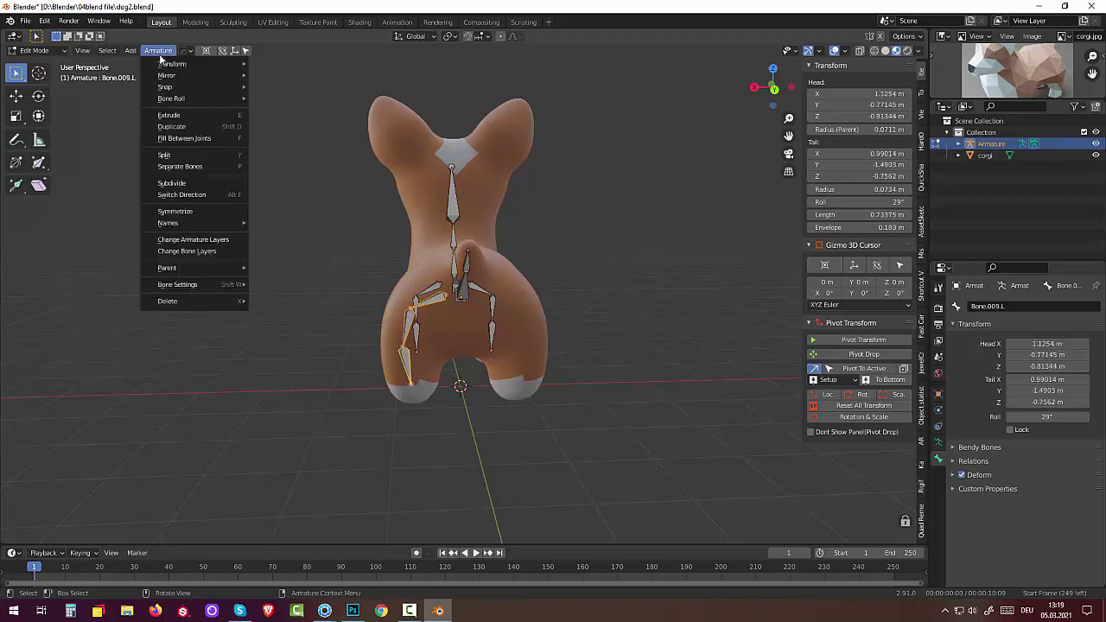
{"action": "left_click", "coordinate": [193, 211]}
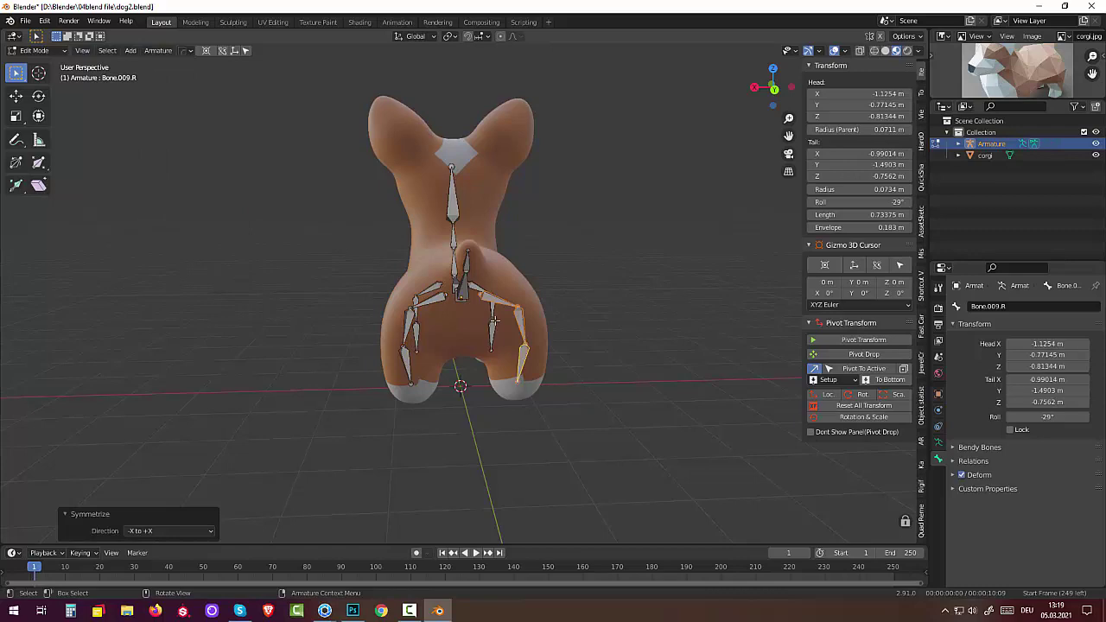
{"action": "left_click", "coordinate": [521, 321]}
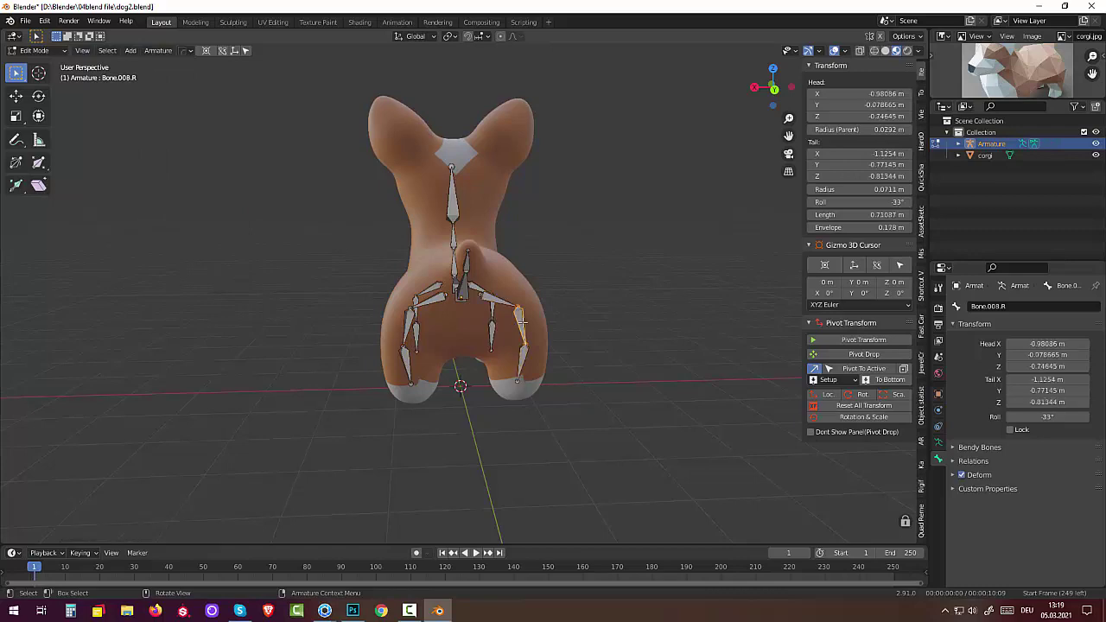
{"action": "middle_click_drag", "start_coordinate": [655, 344], "coordinate": [870, 351]}
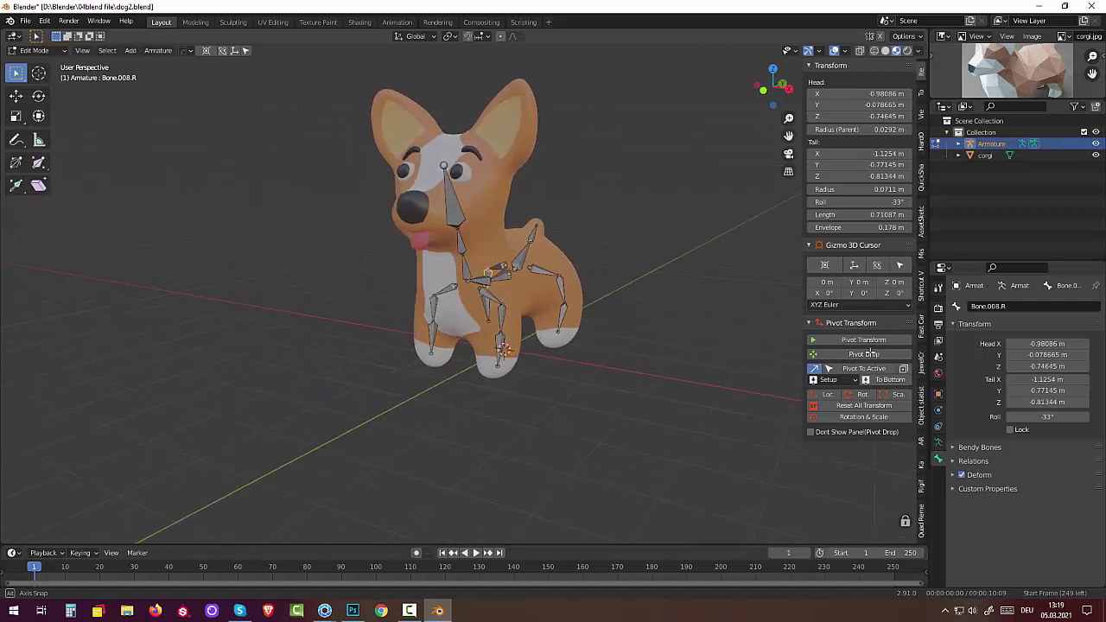
Parent chest bones Bone.010.L and Bone.010.R to spine bone Bone.002 with Keep Offset
{"action": "left_click", "coordinate": [488, 293]}
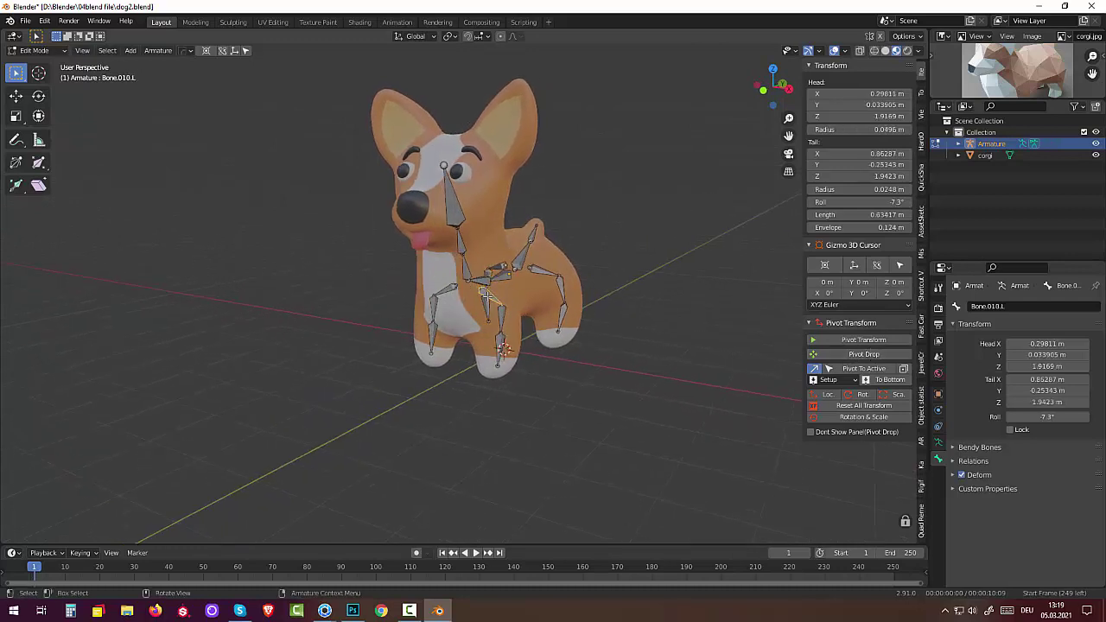
{"action": "left_click", "coordinate": [450, 288]}
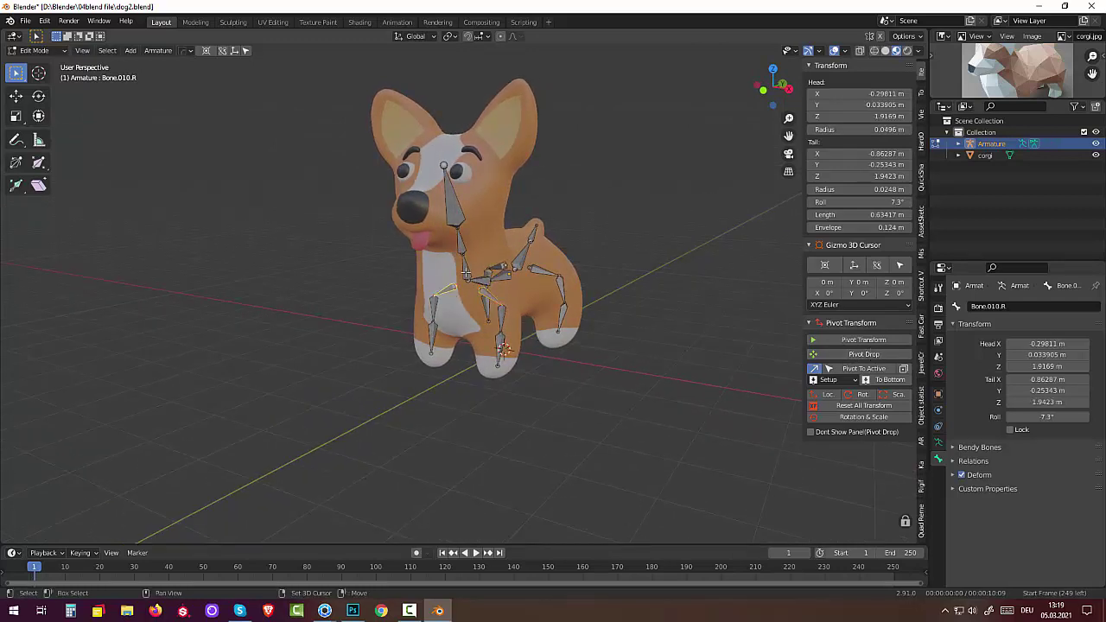
{"action": "left_click", "coordinate": [464, 271]}
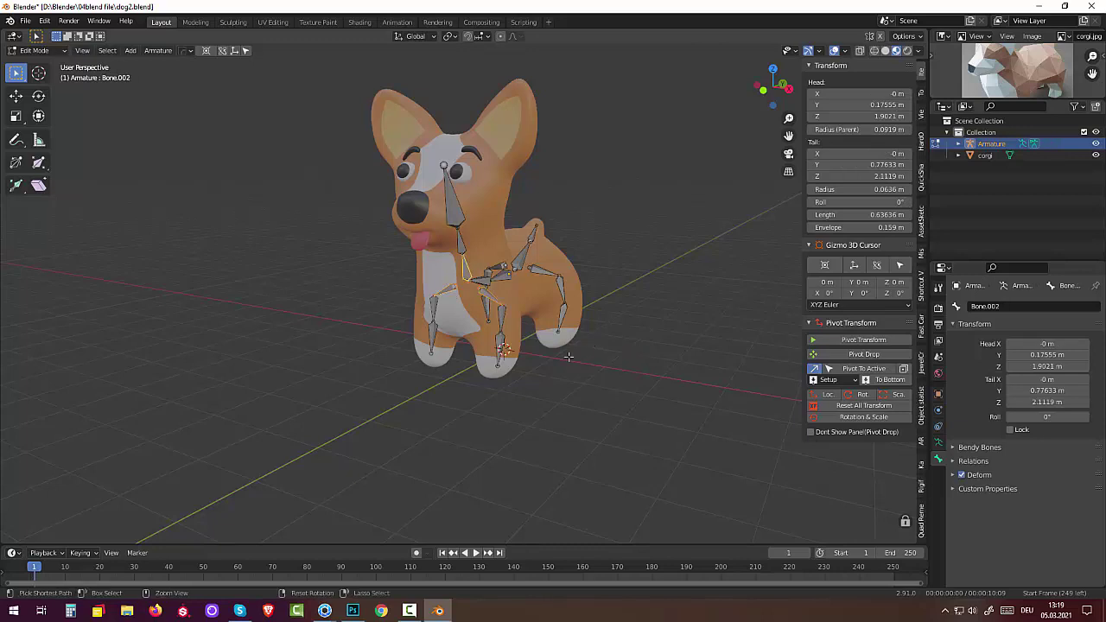
{"action": "key", "text": "ctrl+p"}
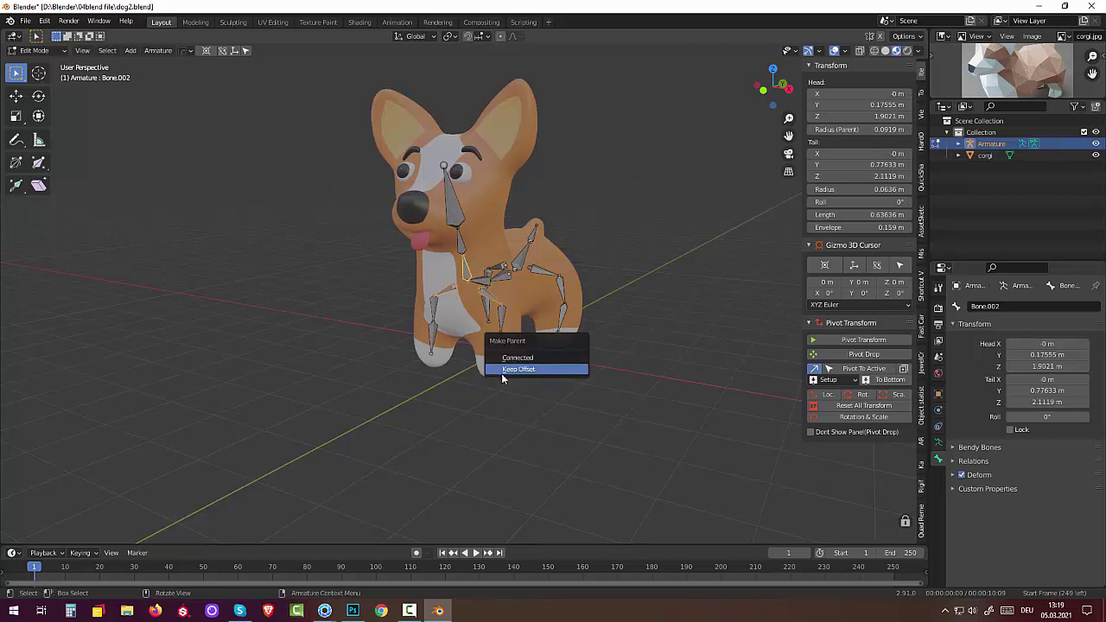
{"action": "left_click", "coordinate": [518, 369]}
{"action": "mouse_move", "coordinate": [501, 377]}
{"action": "middle_mouse_down"}
{"action": "mouse_move", "coordinate": [572, 286]}
{"action": "mouse_move", "coordinate": [587, 203]}
{"action": "mouse_move", "coordinate": [656, 276]}
{"action": "mouse_move", "coordinate": [828, 304]}
{"action": "mouse_move", "coordinate": [514, 285]}
{"action": "mouse_move", "coordinate": [679, 303]}
{"action": "mouse_move", "coordinate": [635, 283]}
{"action": "mouse_move", "coordinate": [321, 310]}
{"action": "mouse_move", "coordinate": [308, 291]}
{"action": "mouse_move", "coordinate": [305, 316]}
{"action": "middle_mouse_up"}
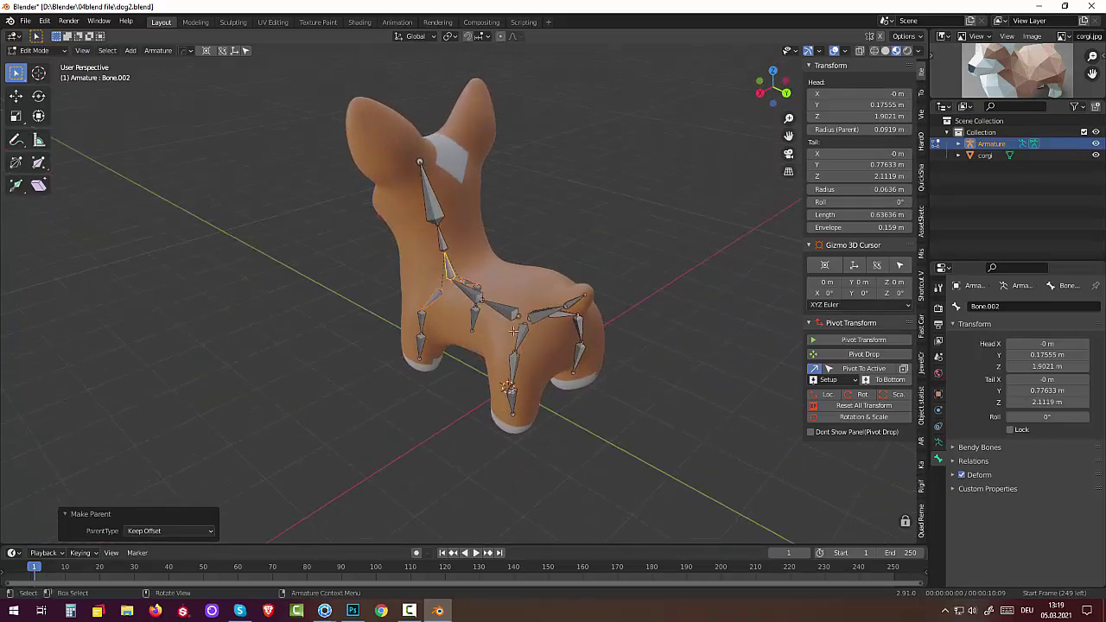
Fill a connecting bone at the rear-leg joint with Bone.007.L and parent it with Keep Offset
{"action": "left_click", "coordinate": [534, 329]}
{"action": "left_click", "coordinate": [560, 315], "text": "shift"}
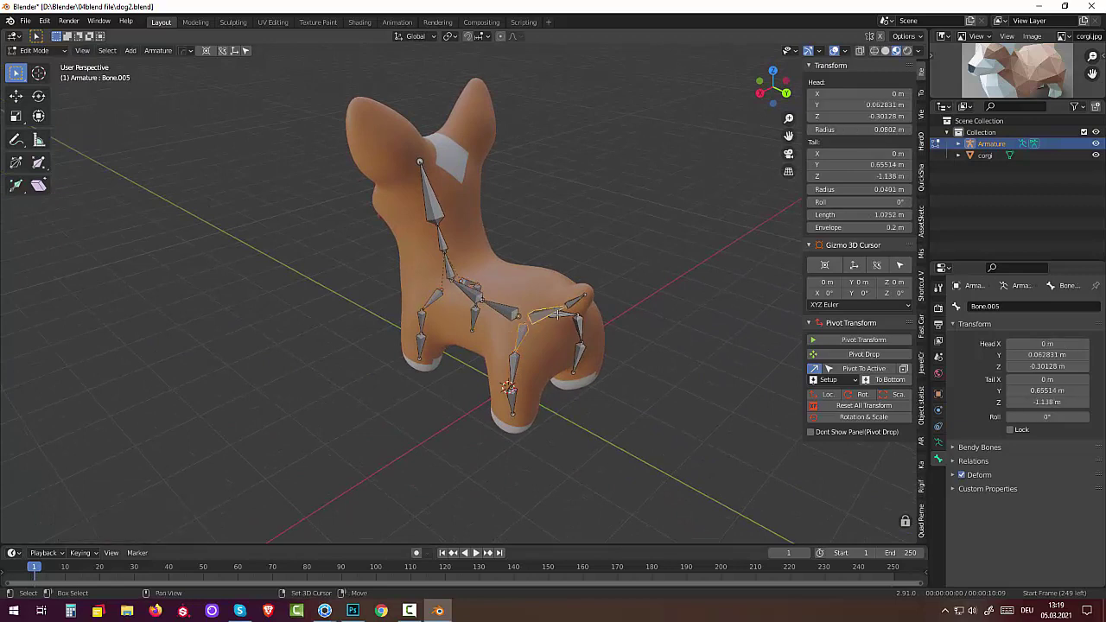
{"action": "left_click", "coordinate": [564, 316], "text": "shift"}
{"action": "left_click", "coordinate": [520, 339]}
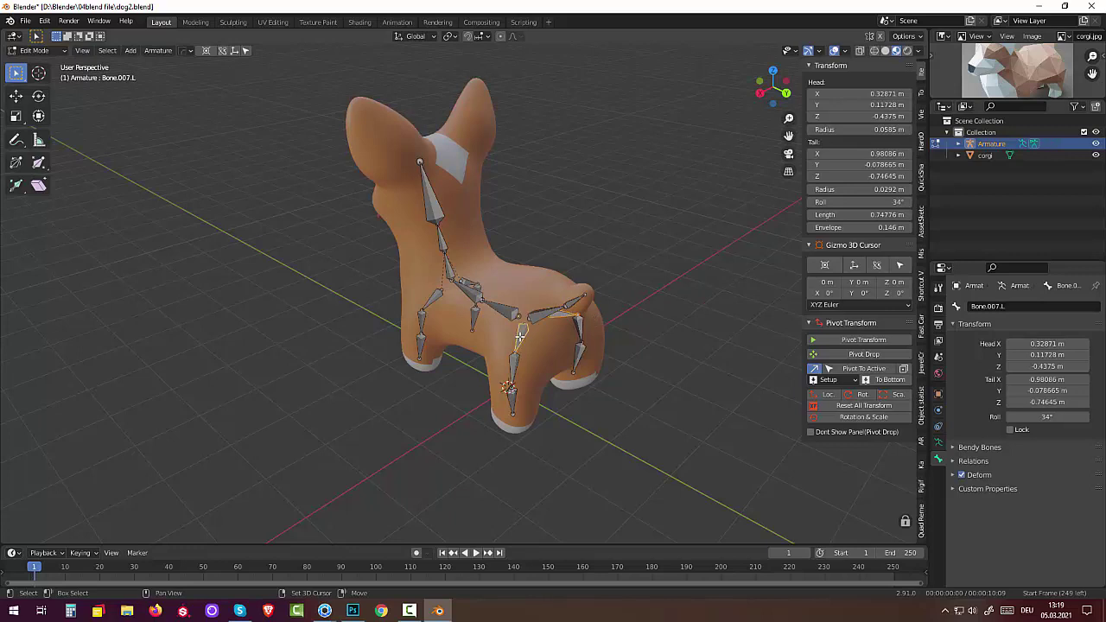
{"action": "key", "text": "f"}
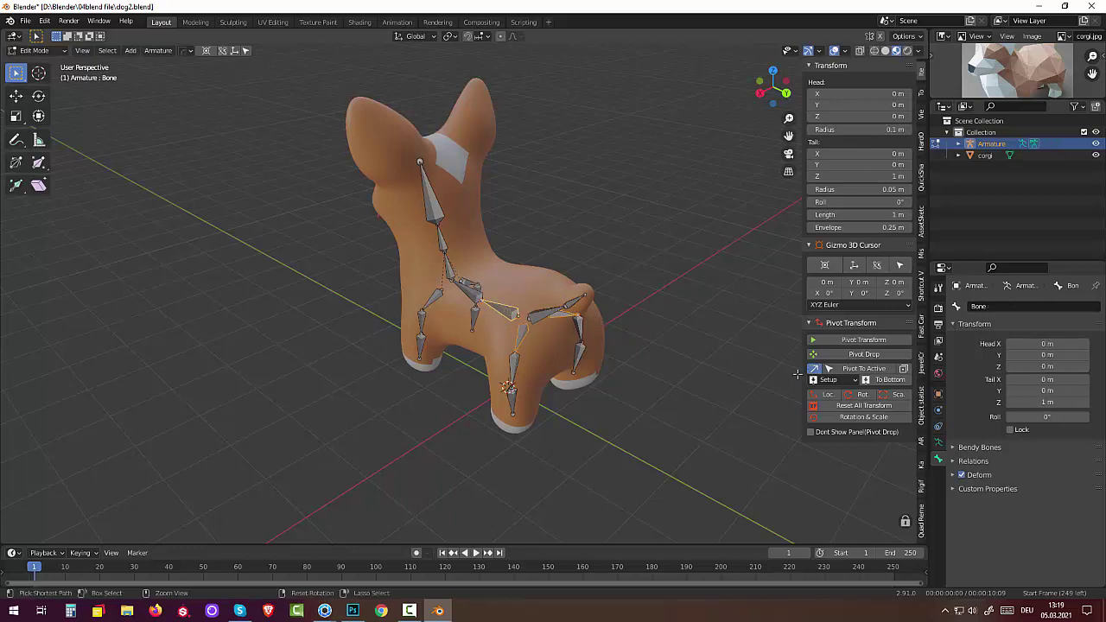
{"action": "key", "text": "ctrl+p"}
{"action": "left_click", "coordinate": [799, 377]}
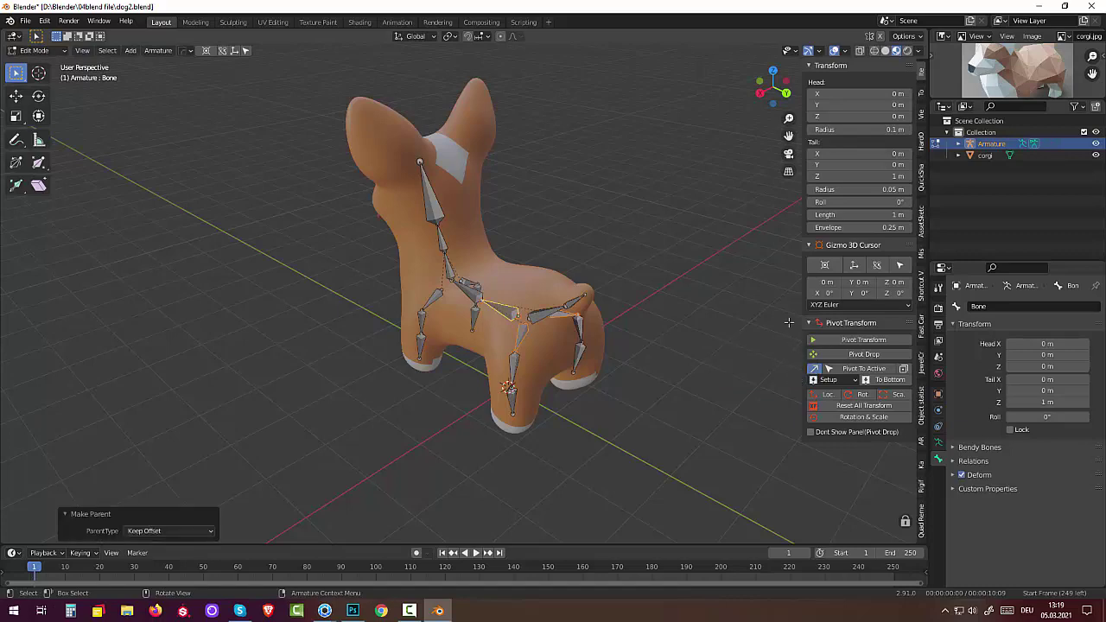
{"action": "mouse_move", "coordinate": [722, 321]}
{"action": "middle_mouse_down"}
{"action": "mouse_move", "coordinate": [778, 325]}
{"action": "mouse_move", "coordinate": [731, 335]}
{"action": "middle_mouse_up"}
{"action": "scroll", "coordinate": [760, 337], "scroll_direction": "down", "scroll_amount": 3}
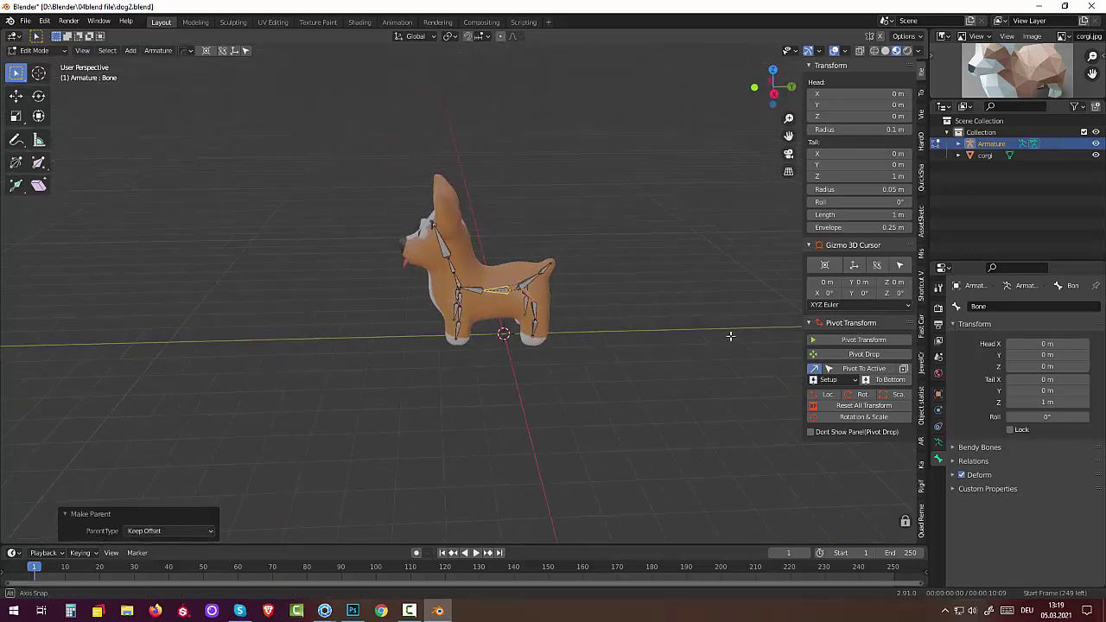
In Object Mode, parent the corgi mesh to the Armature With Automatic Weights
{"action": "left_click", "coordinate": [35, 50]}
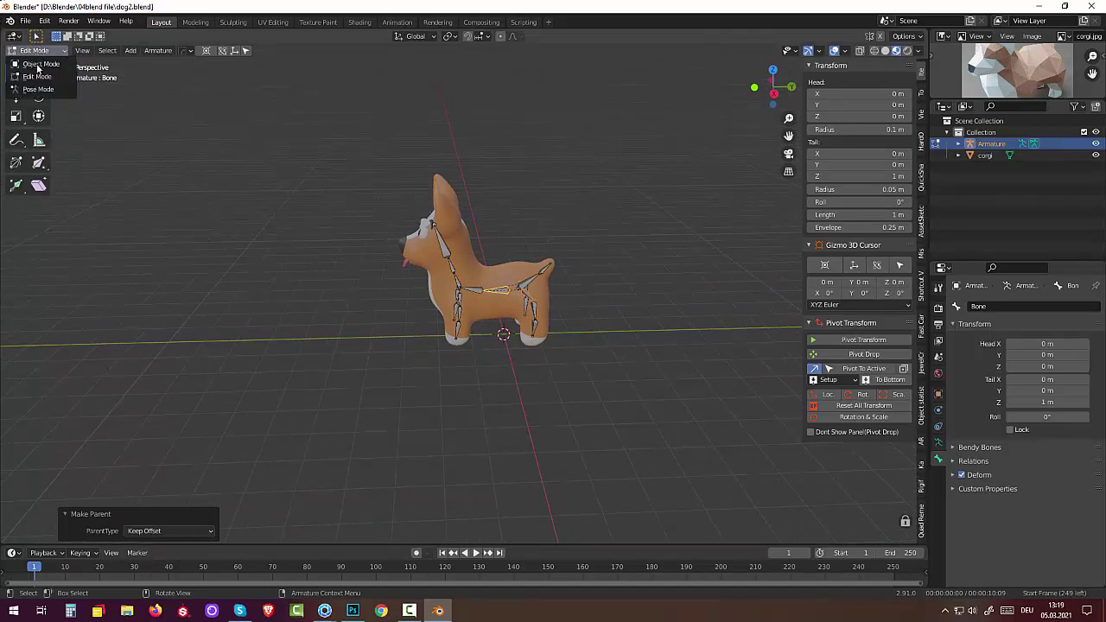
{"action": "left_click", "coordinate": [39, 67]}
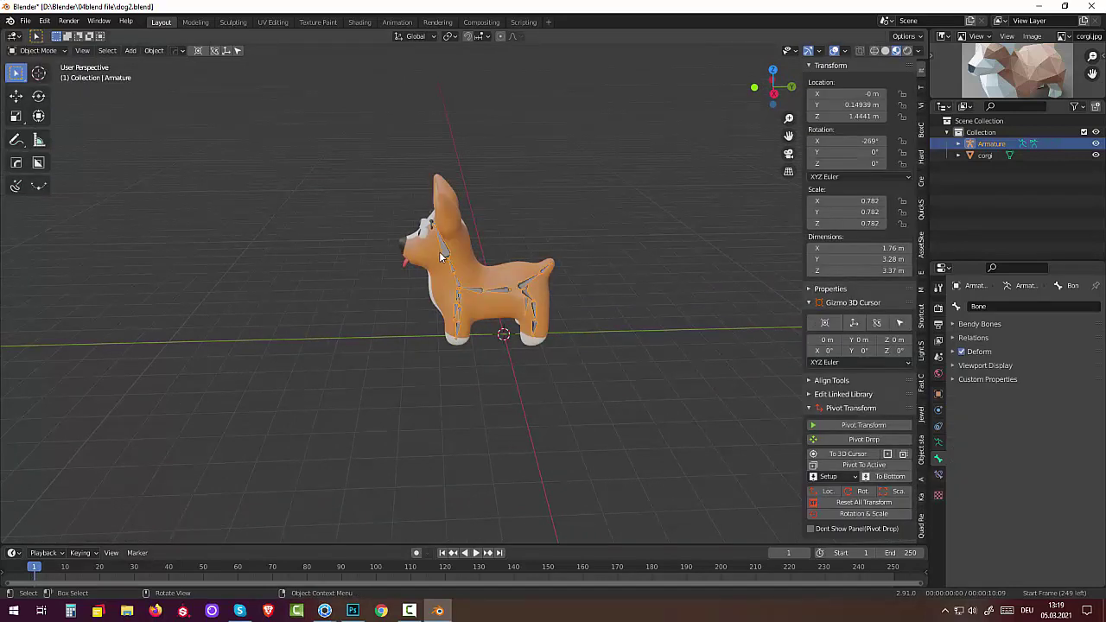
{"action": "left_click", "coordinate": [464, 272]}
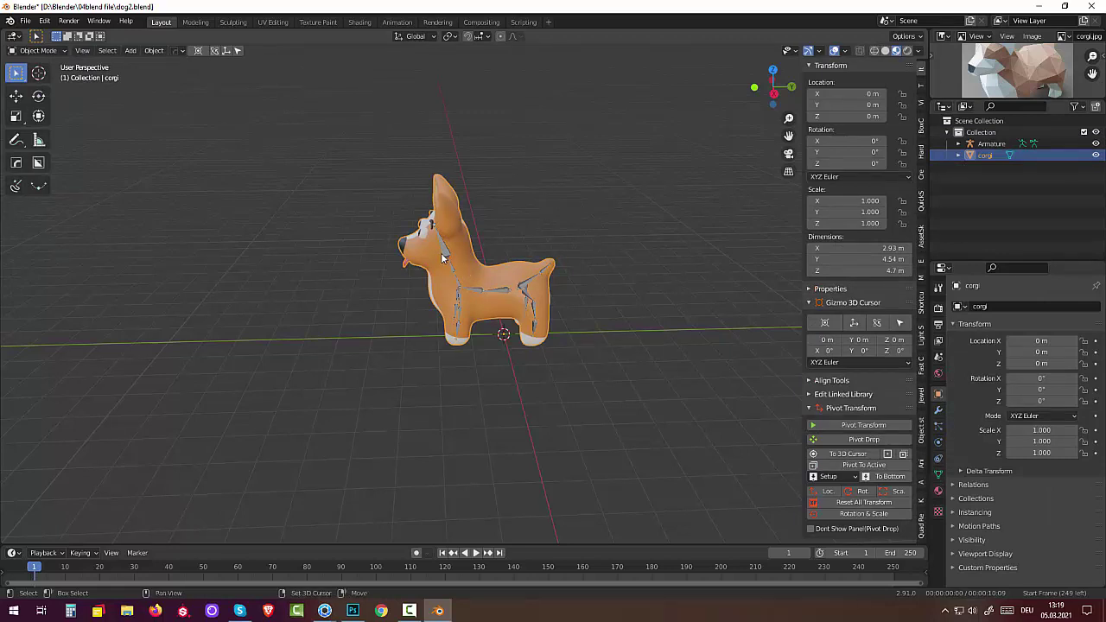
{"action": "left_click", "coordinate": [445, 256], "text": "shift"}
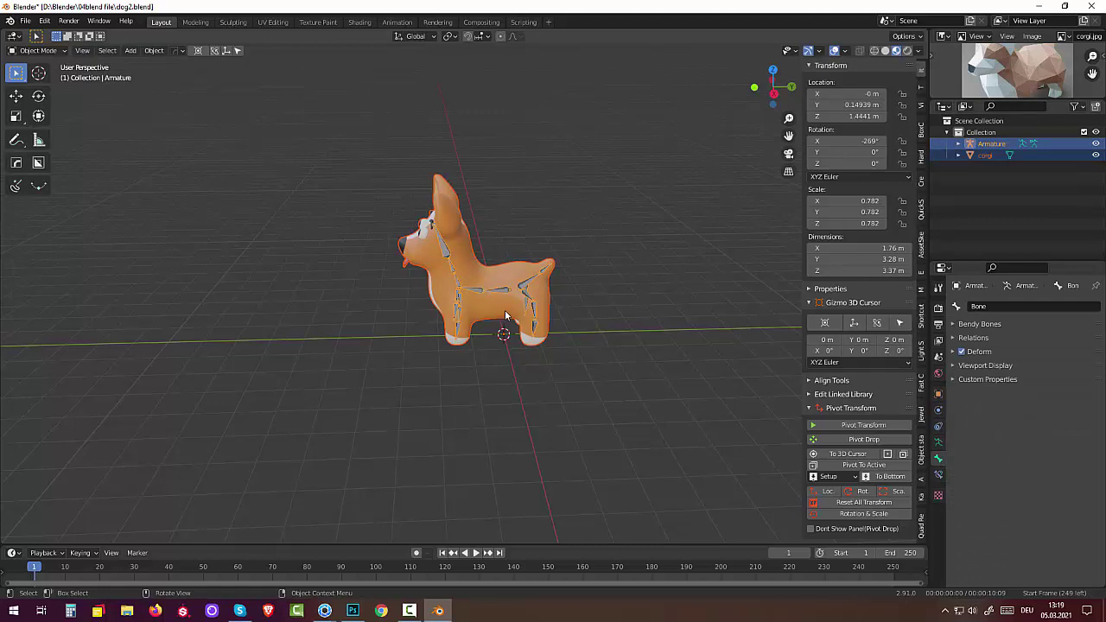
{"action": "key", "text": "ctrl+p"}
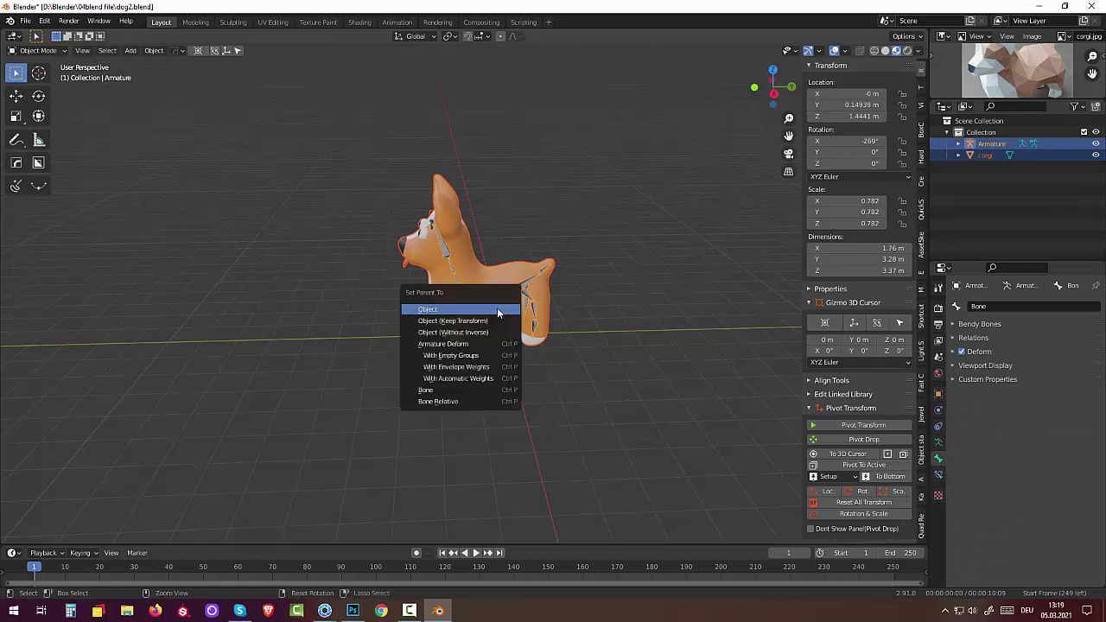
{"action": "left_click", "coordinate": [455, 380]}
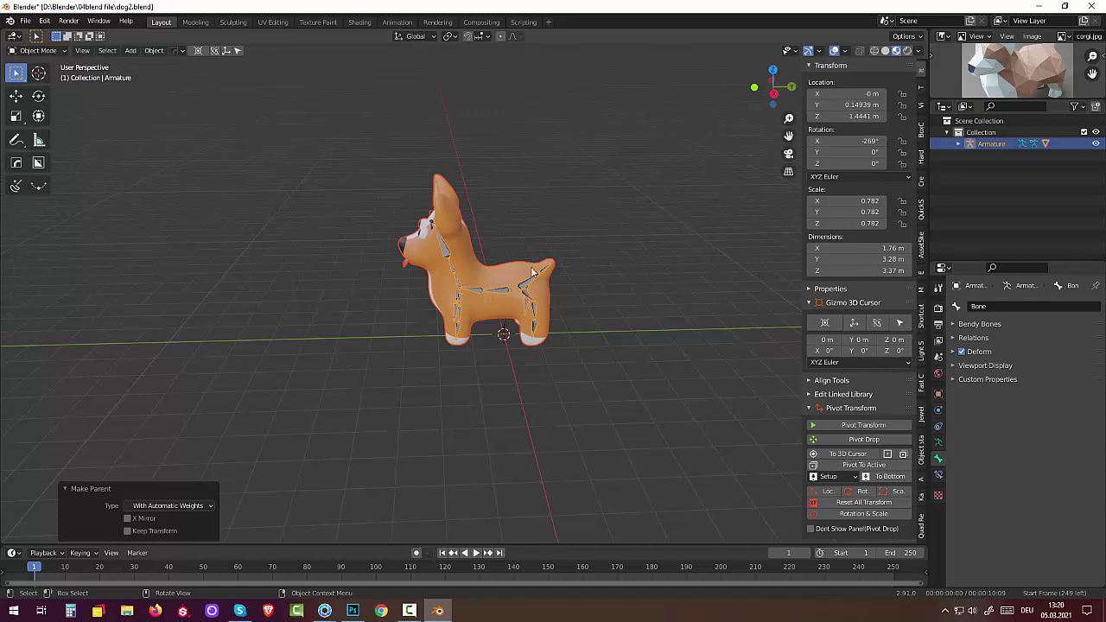
{"action": "mouse_move", "coordinate": [507, 343]}
{"action": "middle_mouse_down"}
{"action": "mouse_move", "coordinate": [645, 320]}
{"action": "mouse_move", "coordinate": [620, 327]}
{"action": "middle_mouse_up"}
In Pose Mode, rotate leg bones Bone.013.L/.R and Bone.009.L/.R to test deformation
{"action": "left_click", "coordinate": [38, 50]}
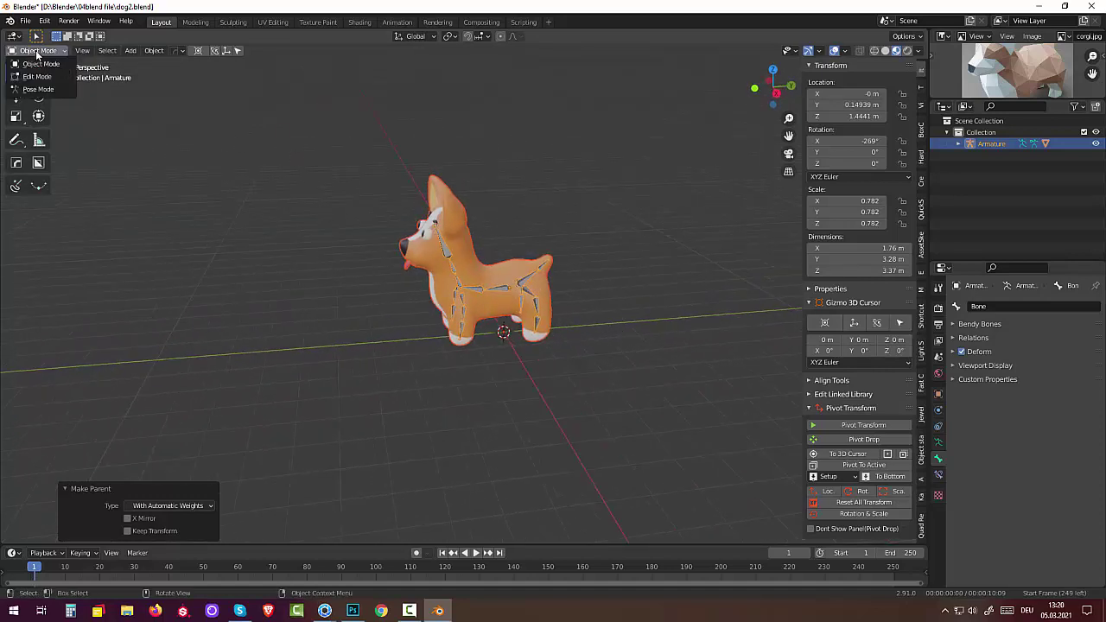
{"action": "left_click", "coordinate": [38, 89]}
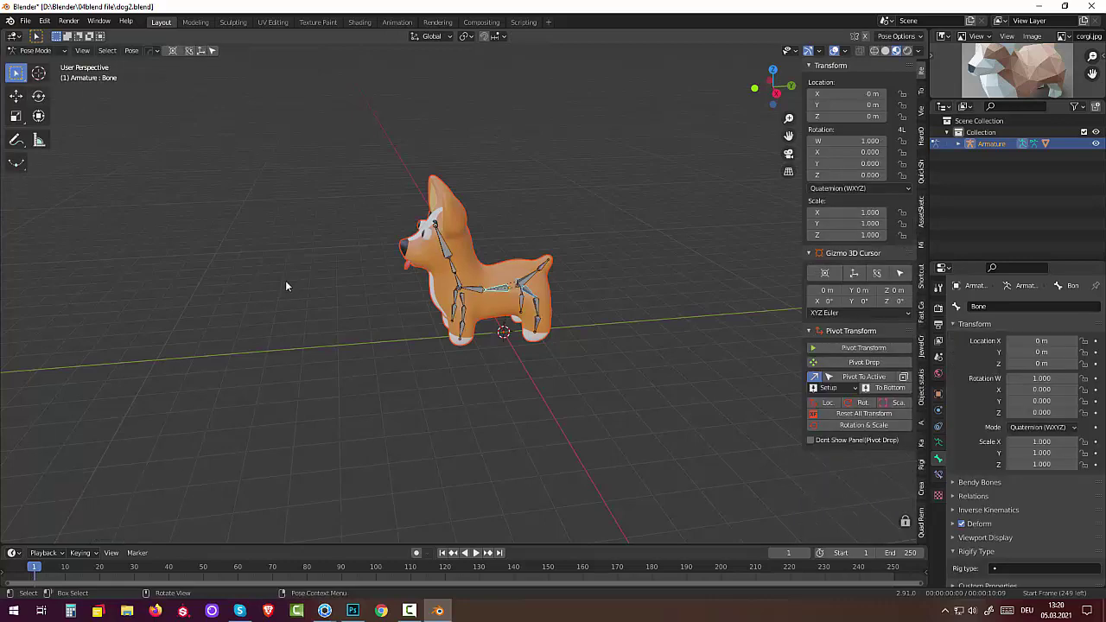
{"action": "mouse_move", "coordinate": [508, 383]}
{"action": "middle_mouse_down"}
{"action": "mouse_move", "coordinate": [452, 329]}
{"action": "mouse_move", "coordinate": [512, 335]}
{"action": "mouse_move", "coordinate": [484, 361]}
{"action": "middle_mouse_up"}
{"action": "left_click", "coordinate": [453, 327]}
{"action": "scroll", "coordinate": [482, 362], "scroll_direction": "up", "scroll_amount": 3}
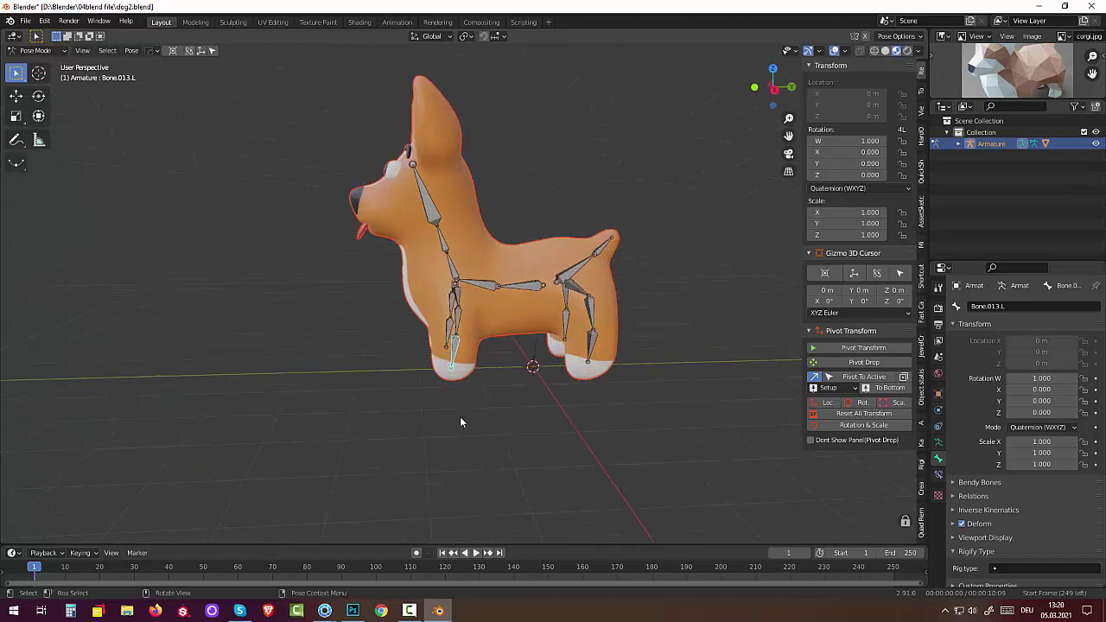
{"action": "key", "text": "r"}
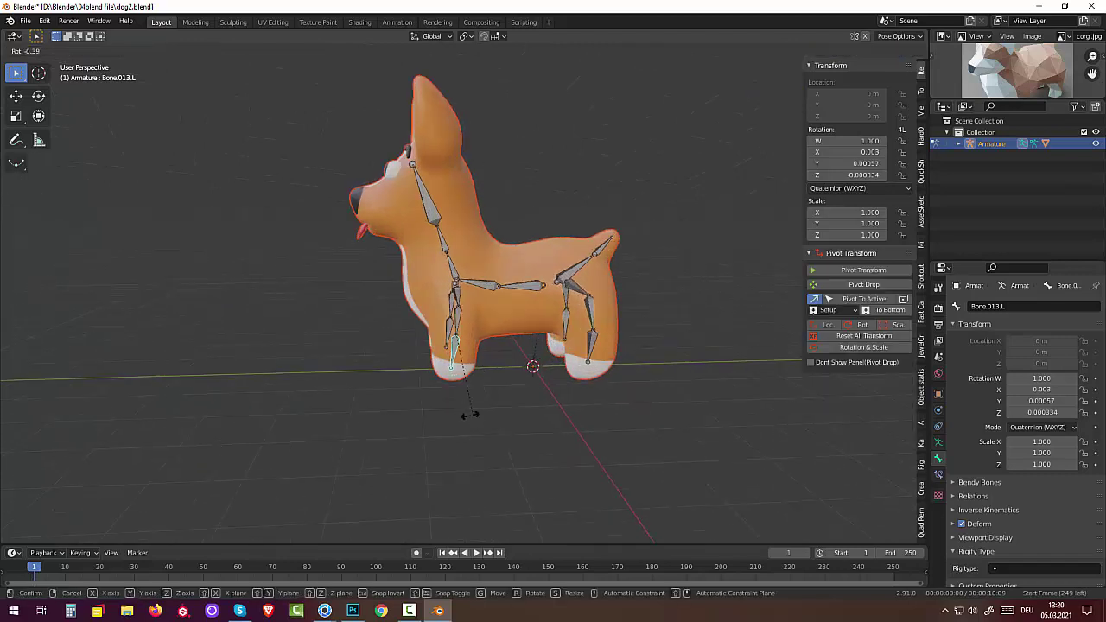
{"action": "left_click", "coordinate": [404, 400]}
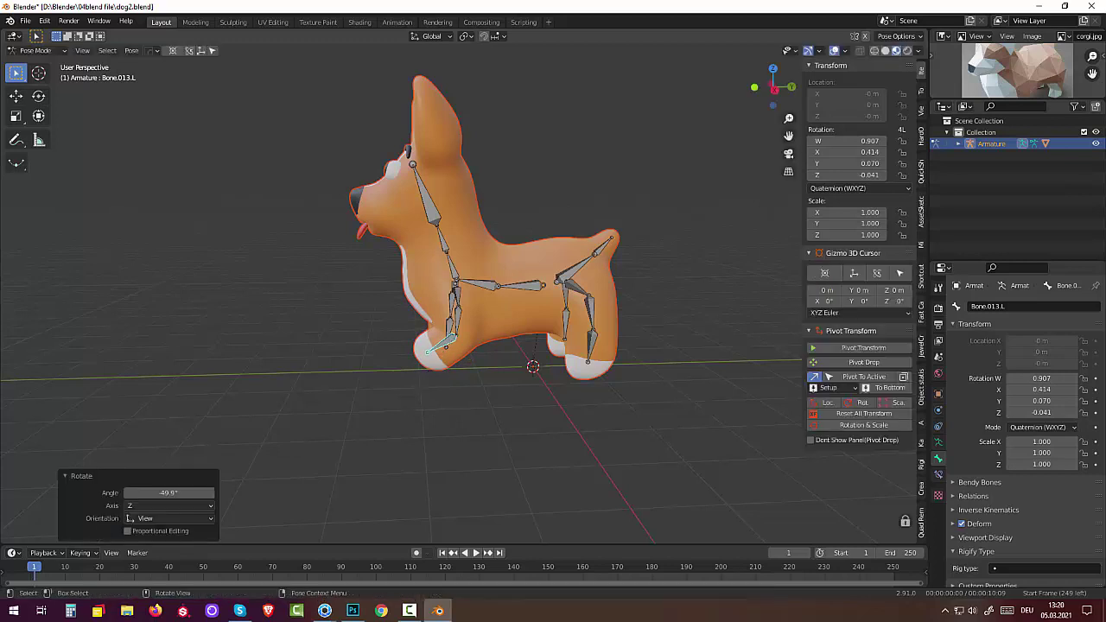
{"action": "middle_click_drag", "start_coordinate": [443, 405], "coordinate": [593, 348]}
{"action": "left_click", "coordinate": [593, 346]}
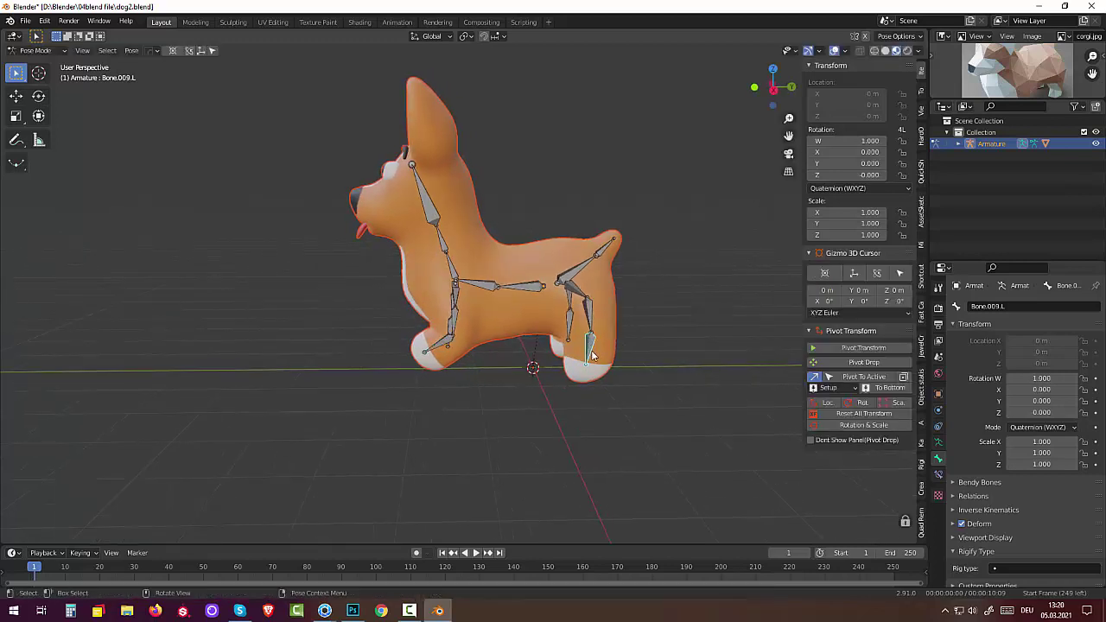
{"action": "key", "text": "r"}
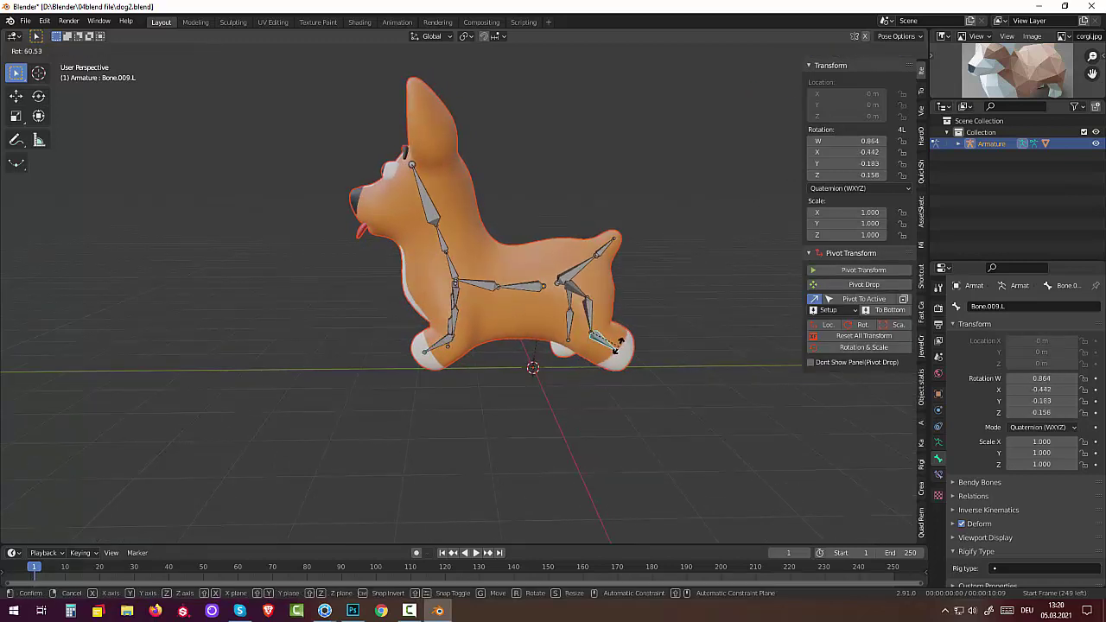
{"action": "left_click", "coordinate": [575, 360]}
{"action": "mouse_move", "coordinate": [572, 360]}
{"action": "middle_mouse_down"}
{"action": "mouse_move", "coordinate": [751, 358]}
{"action": "mouse_move", "coordinate": [557, 351]}
{"action": "middle_mouse_up"}
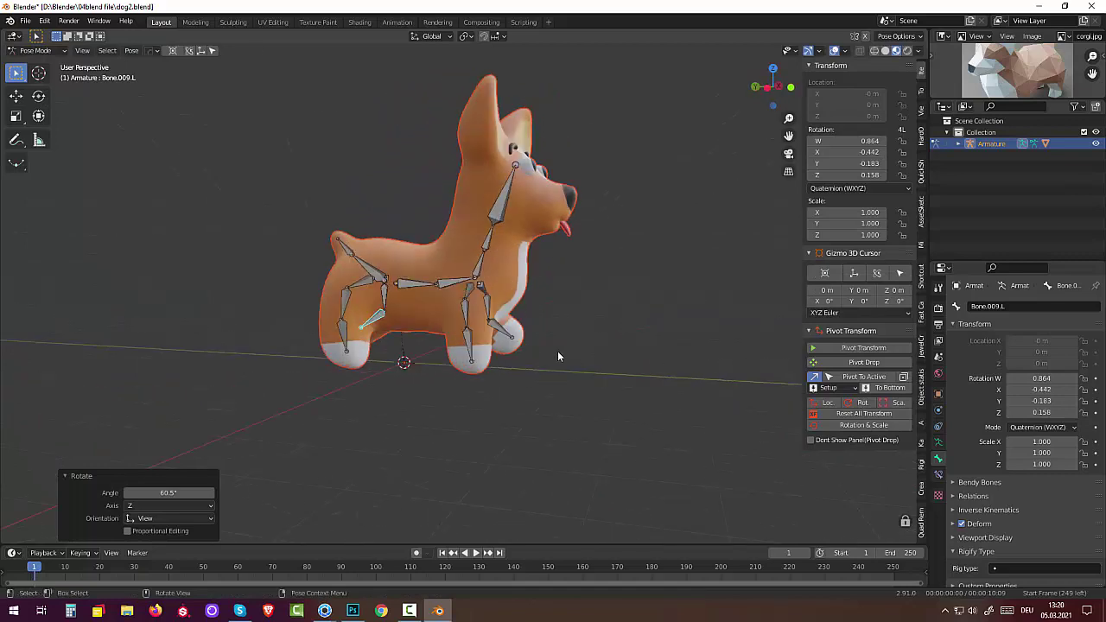
{"action": "left_click", "coordinate": [475, 349]}
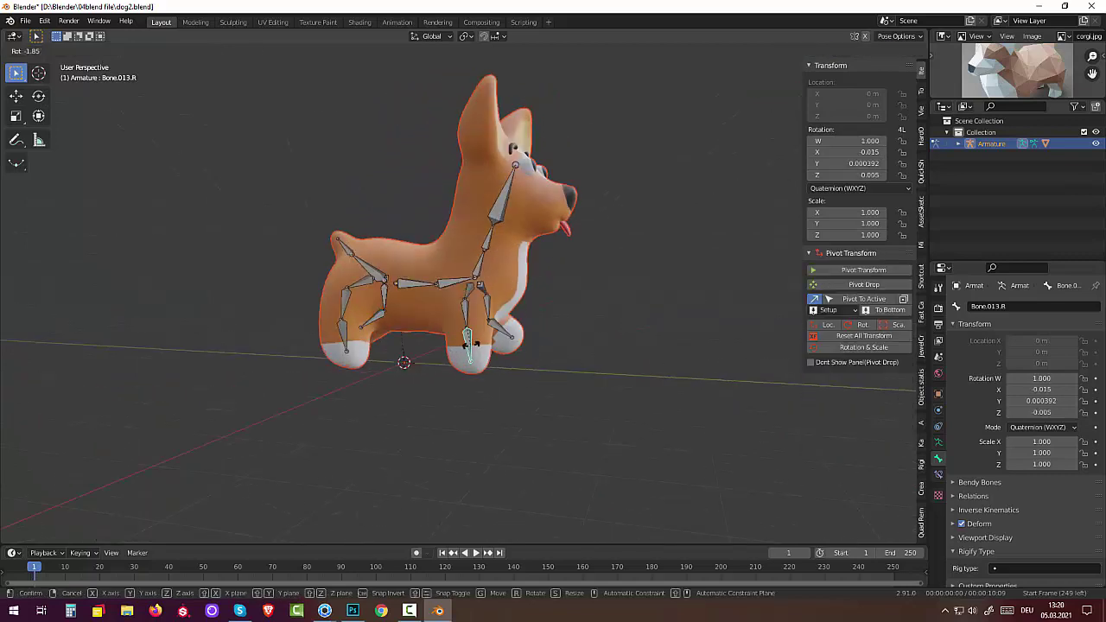
{"action": "key", "text": "r"}
{"action": "left_click", "coordinate": [488, 343]}
{"action": "middle_click_drag", "start_coordinate": [488, 343], "coordinate": [361, 373]}
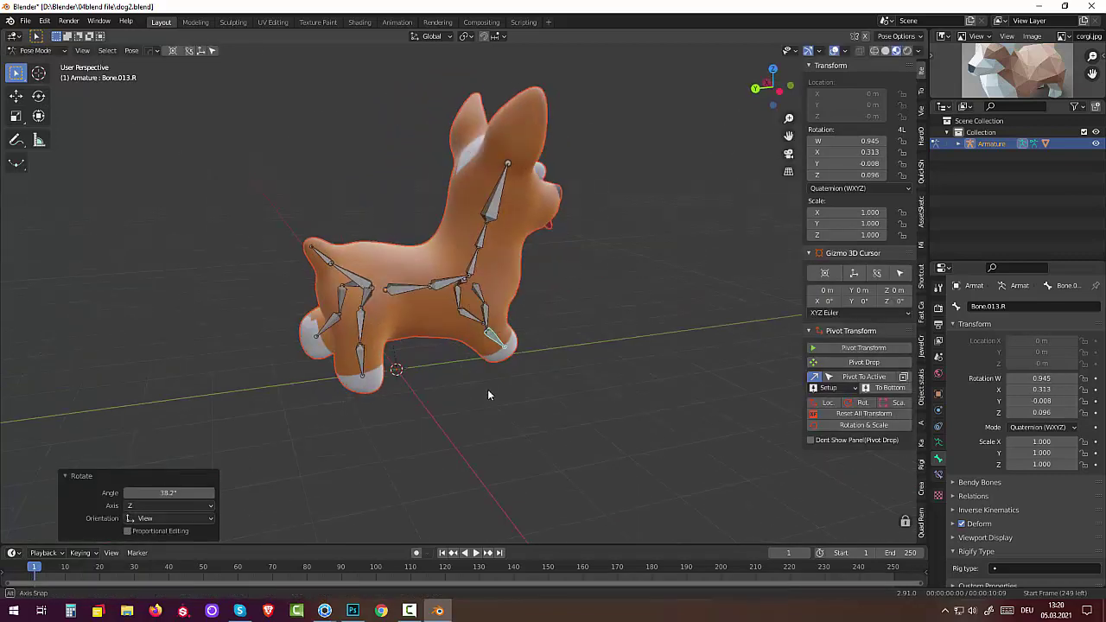
{"action": "left_click", "coordinate": [360, 368]}
{"action": "key", "text": "r"}
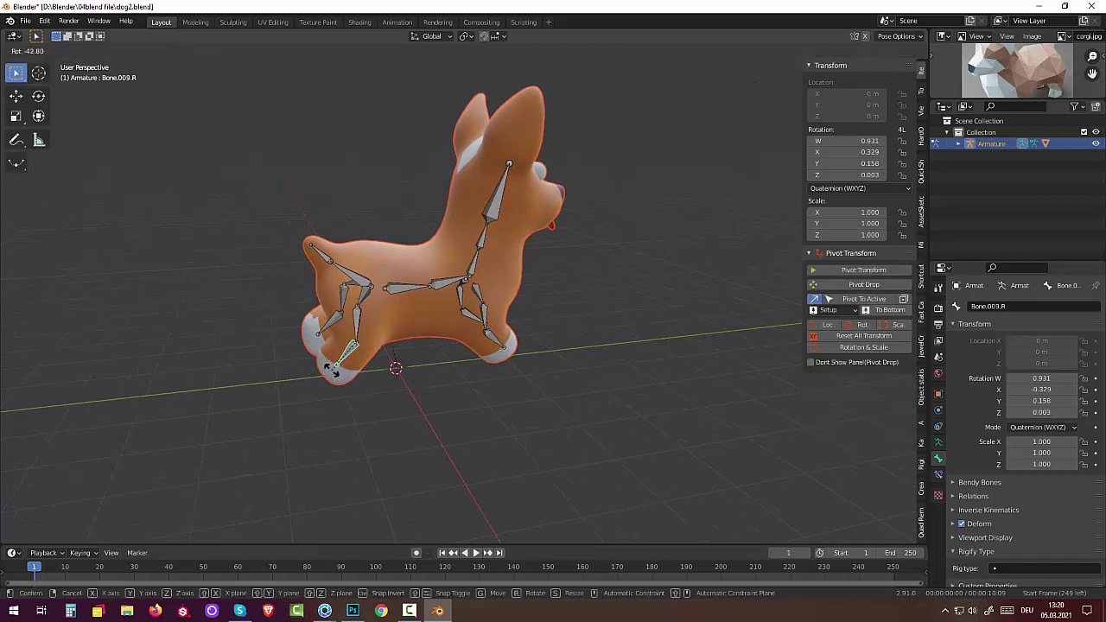
{"action": "left_click", "coordinate": [393, 370]}
Bend the body with Bone.001 and rotate both front-leg bones again
{"action": "left_click", "coordinate": [399, 292]}
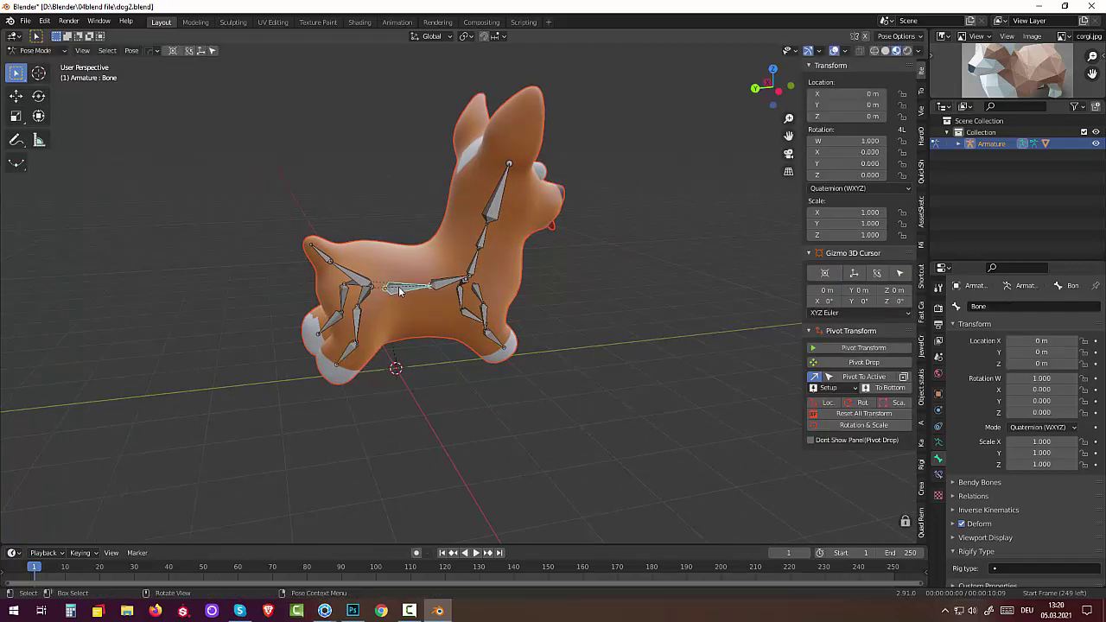
{"action": "left_click", "coordinate": [446, 288]}
{"action": "key", "text": "r"}
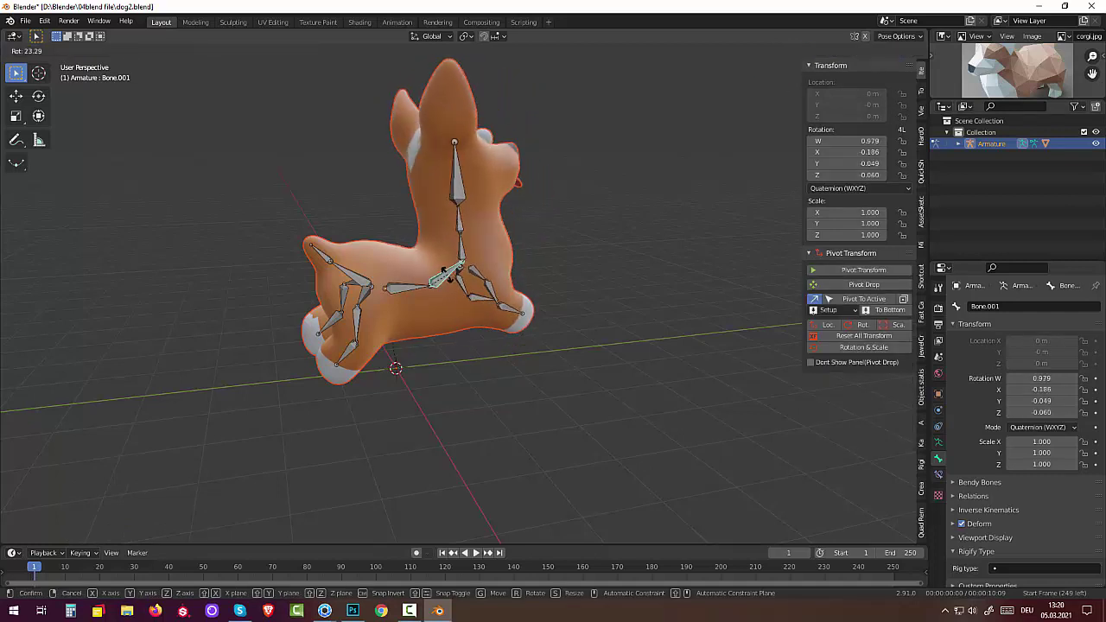
{"action": "left_click", "coordinate": [480, 312]}
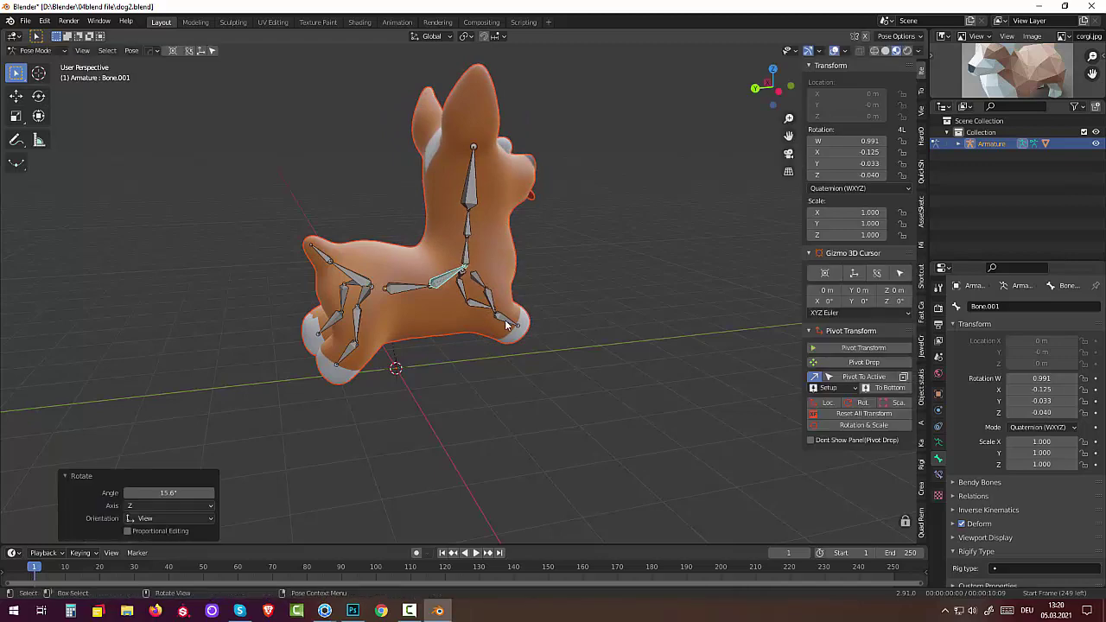
{"action": "left_click", "coordinate": [508, 322]}
{"action": "key", "text": "r"}
{"action": "left_click", "coordinate": [511, 316]}
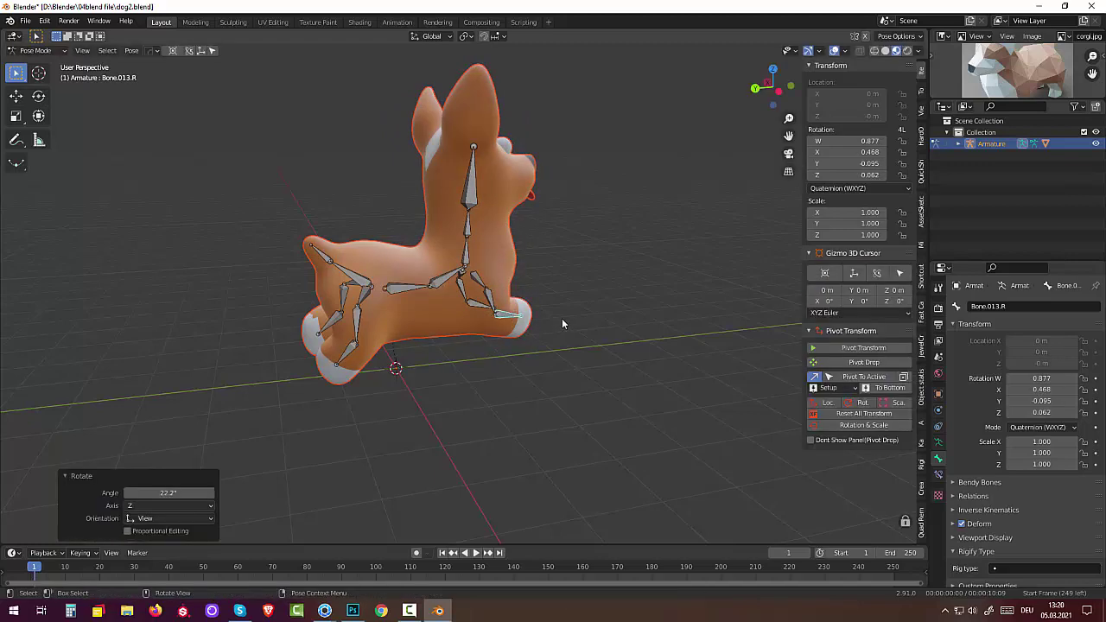
{"action": "mouse_move", "coordinate": [562, 318]}
{"action": "middle_mouse_down"}
{"action": "mouse_move", "coordinate": [397, 326]}
{"action": "mouse_move", "coordinate": [349, 308]}
{"action": "mouse_move", "coordinate": [465, 335]}
{"action": "middle_mouse_up"}
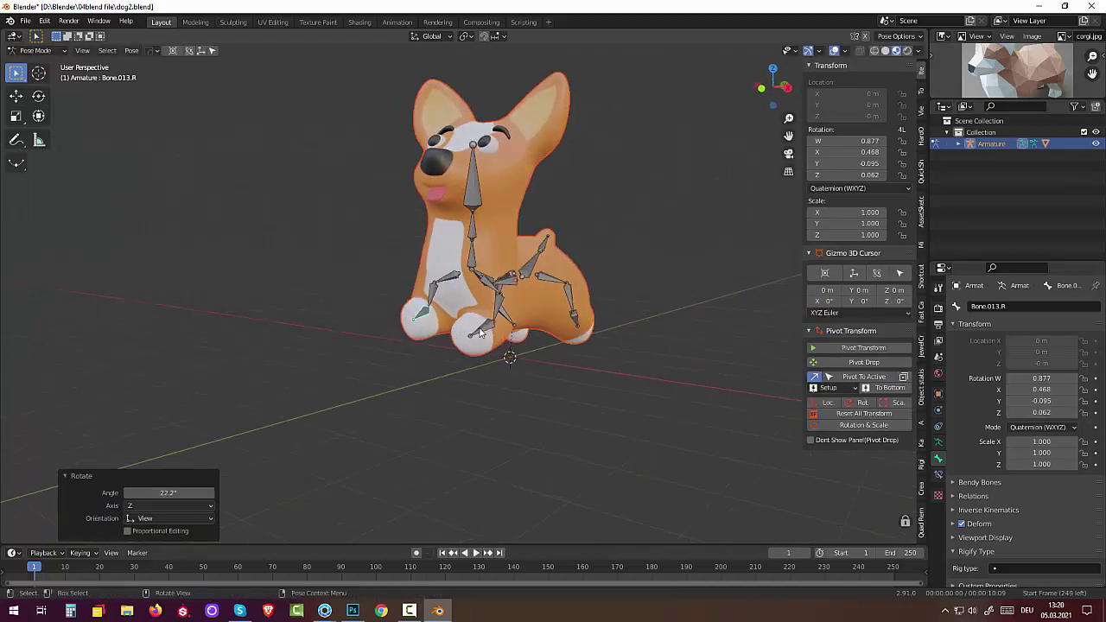
{"action": "left_click", "coordinate": [481, 333]}
{"action": "key", "text": "r"}
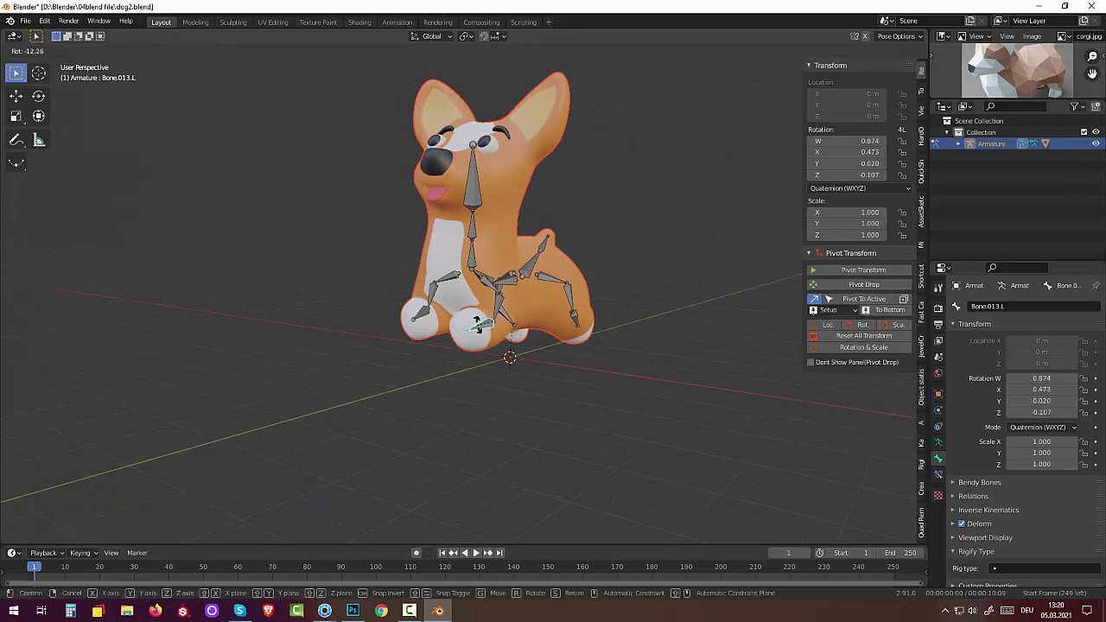
{"action": "left_click", "coordinate": [477, 323]}
{"action": "middle_click_drag", "start_coordinate": [477, 323], "coordinate": [512, 317]}
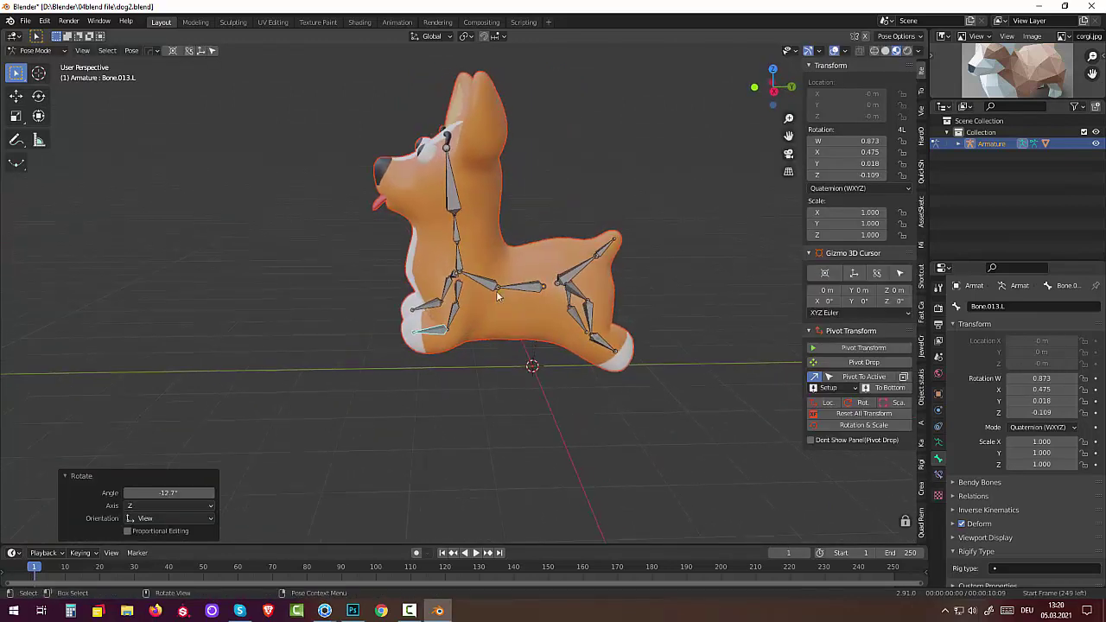
Tilt head bone Bone.004 twice to check how the head deforms
{"action": "left_click", "coordinate": [451, 184]}
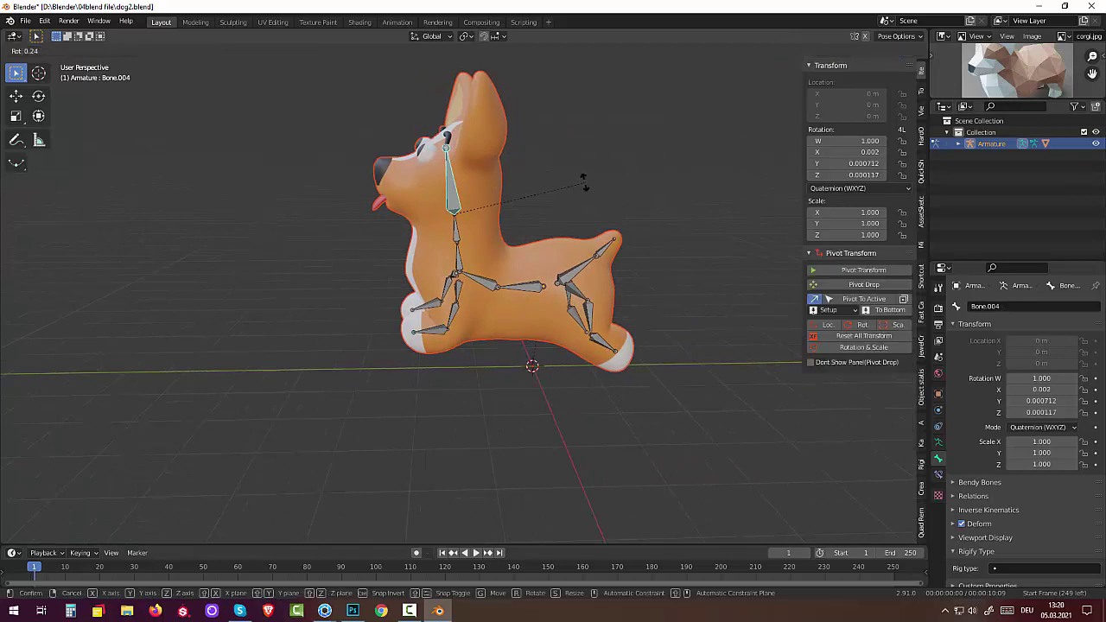
{"action": "key", "text": "r"}
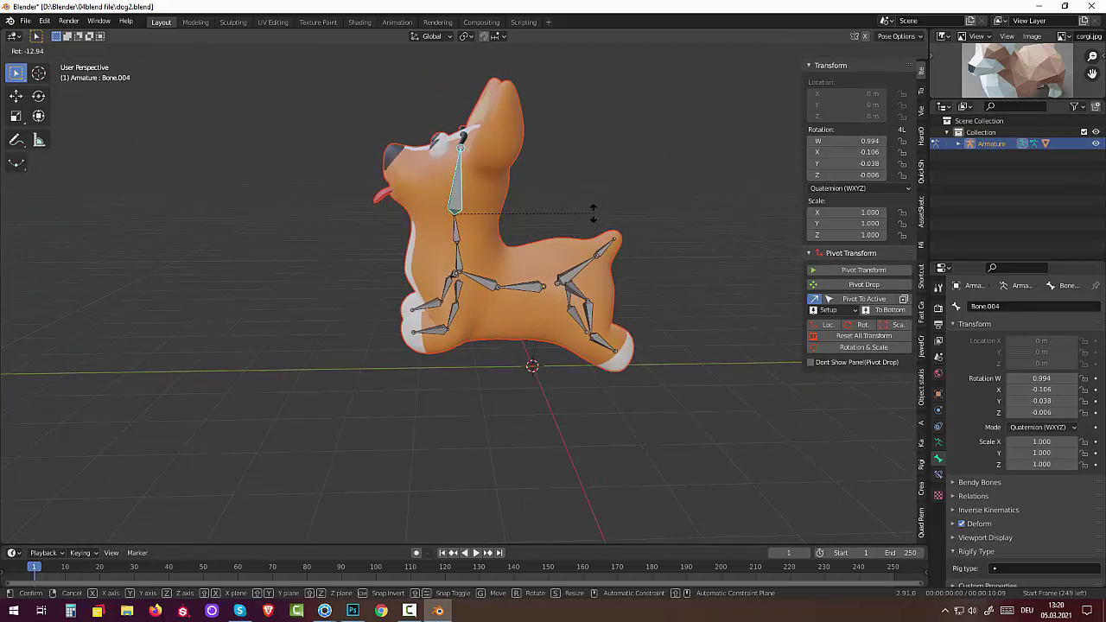
{"action": "left_click", "coordinate": [593, 213]}
{"action": "mouse_move", "coordinate": [651, 147]}
{"action": "middle_mouse_down"}
{"action": "mouse_move", "coordinate": [776, 178]}
{"action": "mouse_move", "coordinate": [739, 209]}
{"action": "middle_mouse_up"}
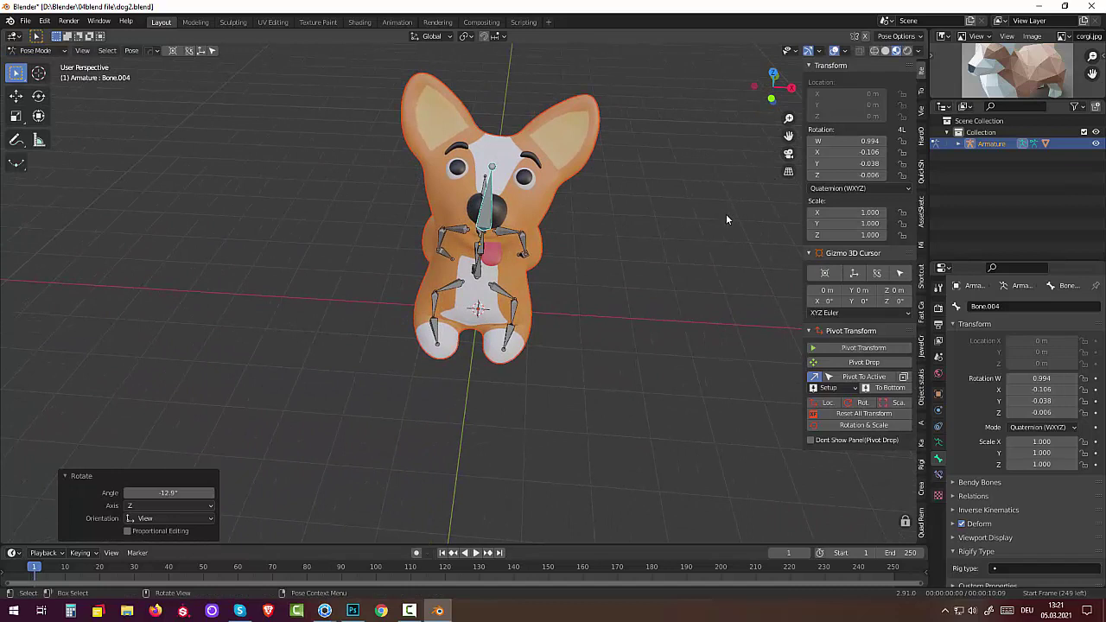
{"action": "key", "text": "r"}
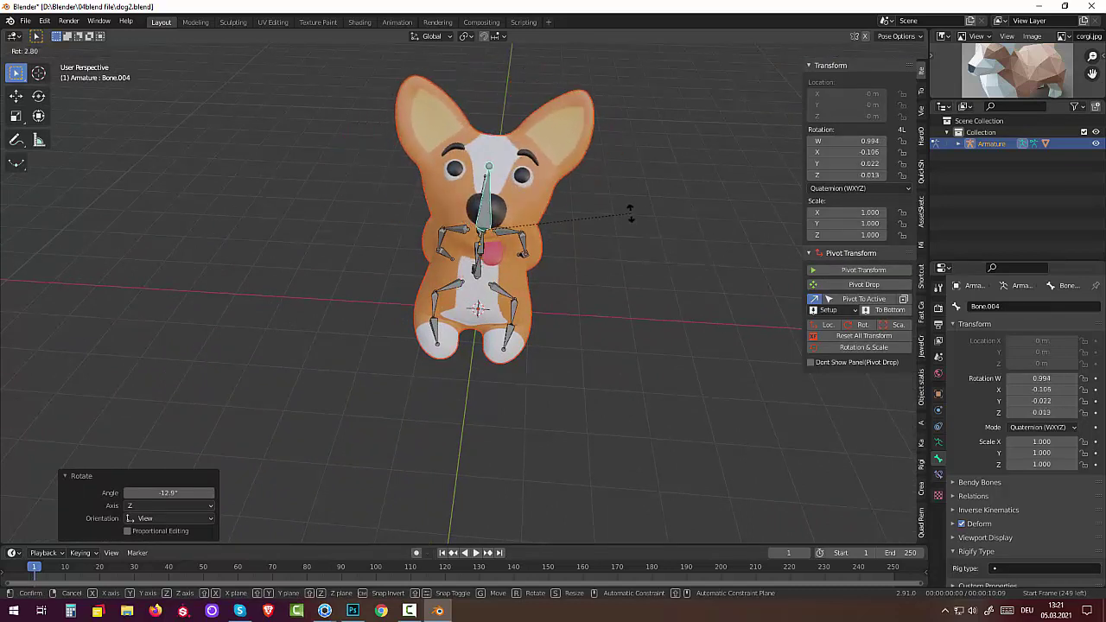
{"action": "left_click", "coordinate": [602, 207]}
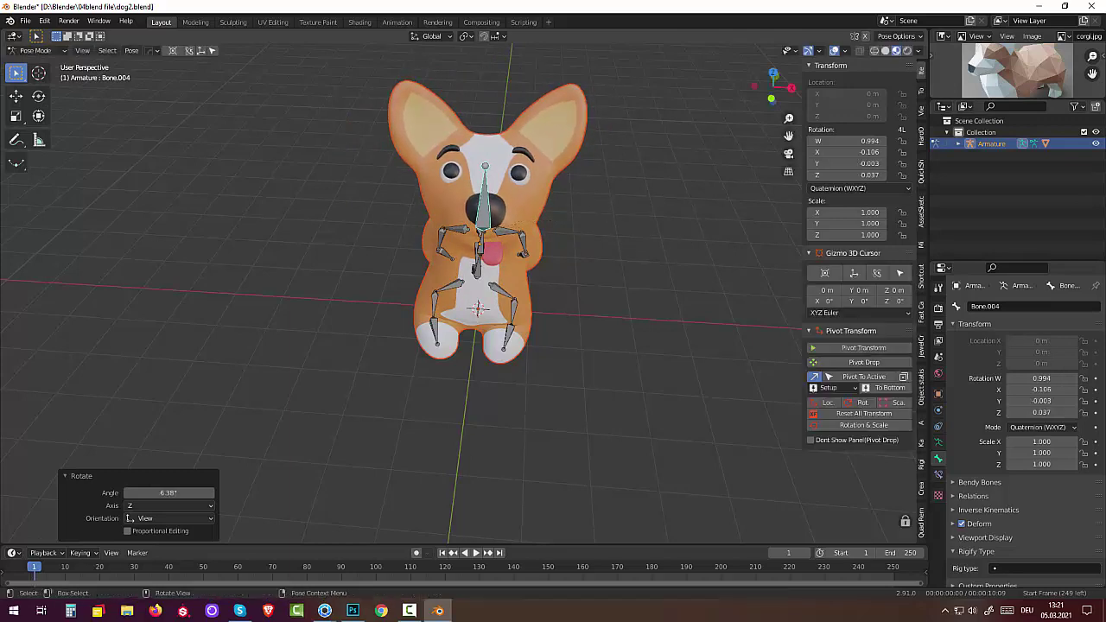
{"action": "middle_click_drag", "start_coordinate": [590, 233], "coordinate": [466, 201]}
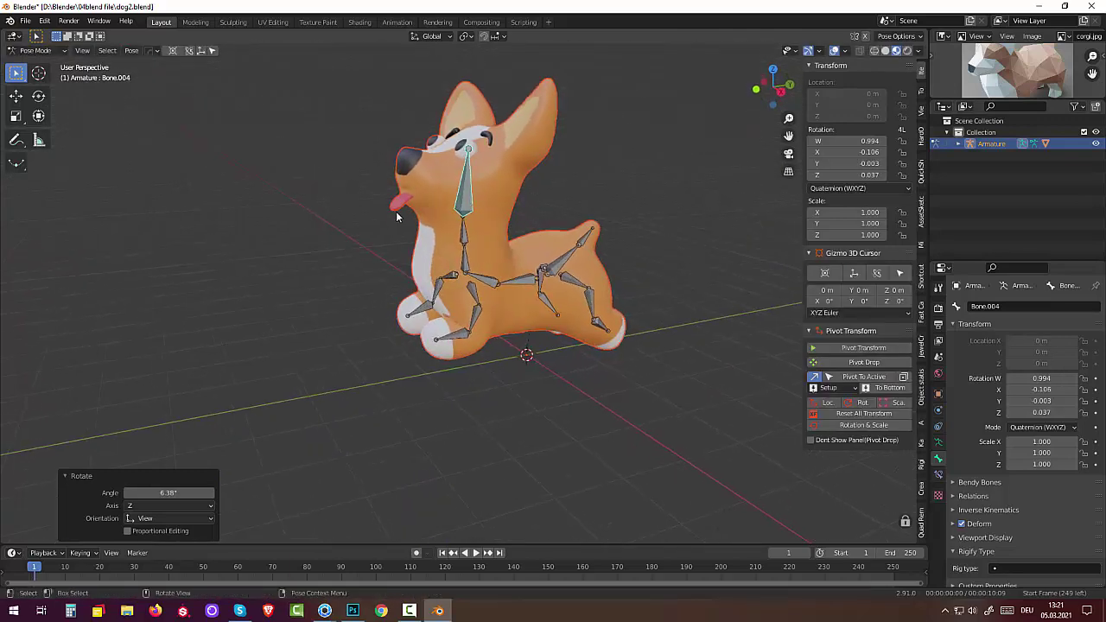
Select the head, leg and body bones and clear their rotation with Alt+R
{"action": "key", "text": "alt+a"}
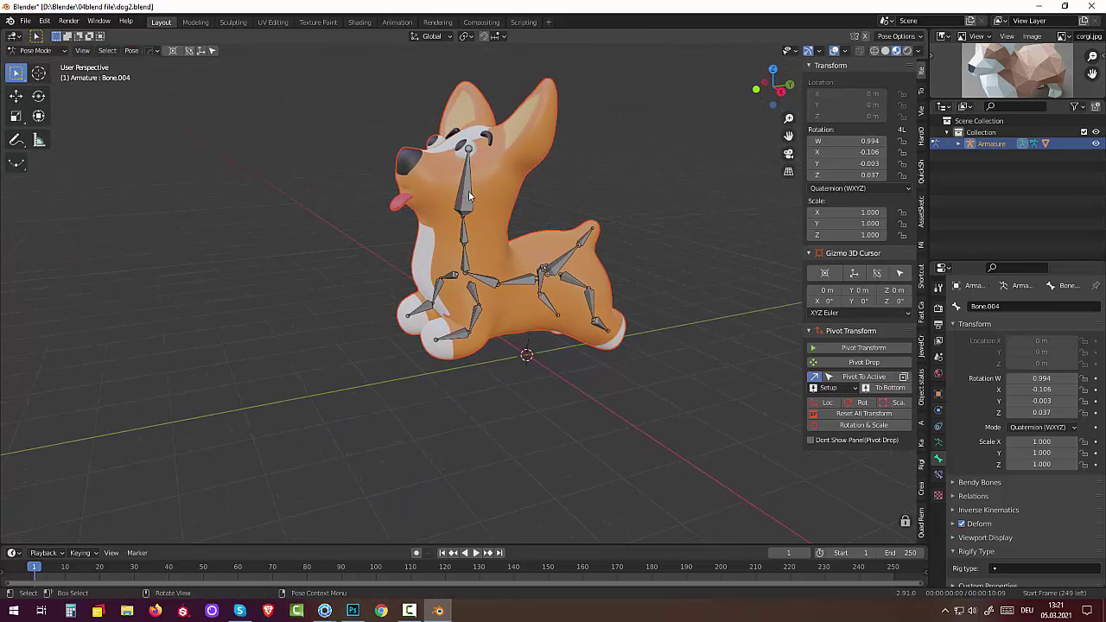
{"action": "left_click", "coordinate": [466, 196]}
{"action": "left_click_drag", "start_coordinate": [361, 104], "coordinate": [708, 395]}
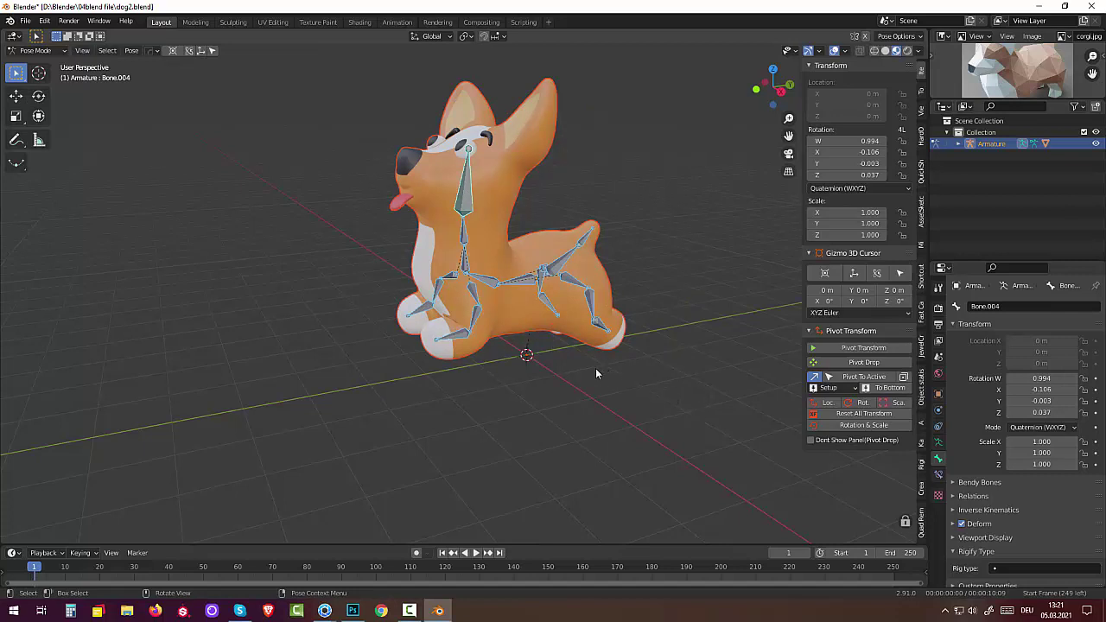
{"action": "key", "text": "alt+r"}
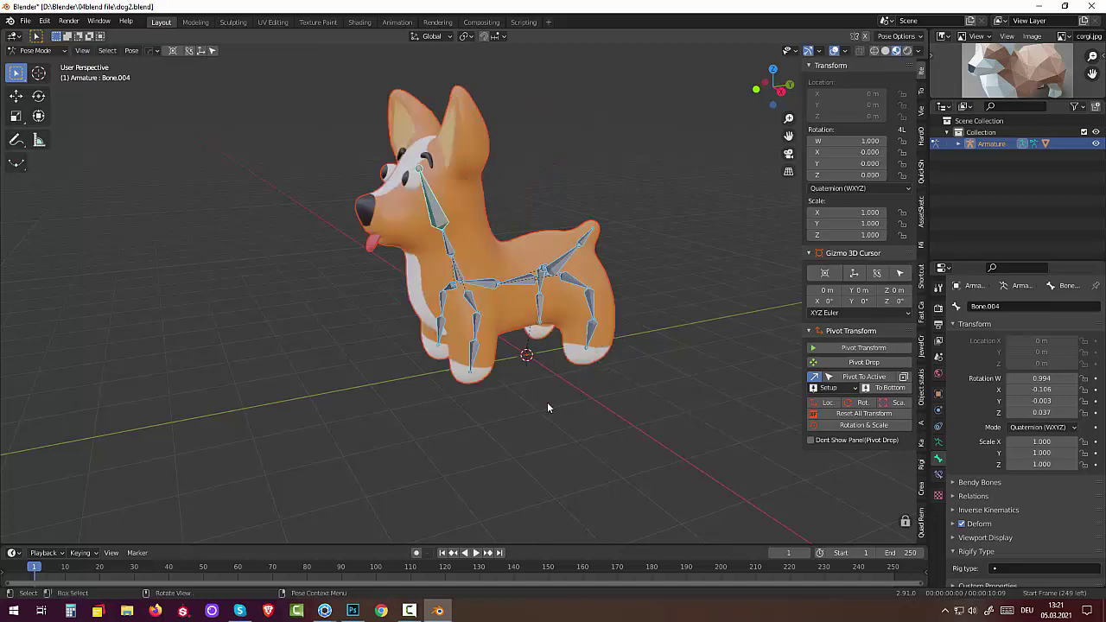
Deselect all bones, switch from Pose Mode to Object Mode and select the corgi mesh
{"action": "left_click", "coordinate": [547, 407]}
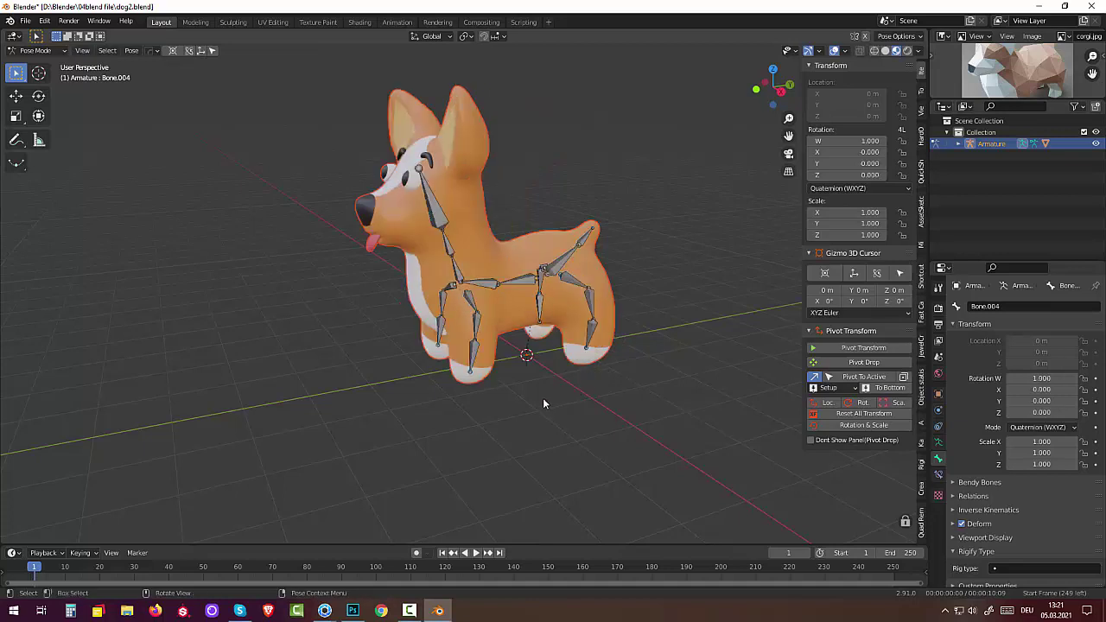
{"action": "left_click", "coordinate": [38, 50]}
{"action": "left_click", "coordinate": [45, 52]}
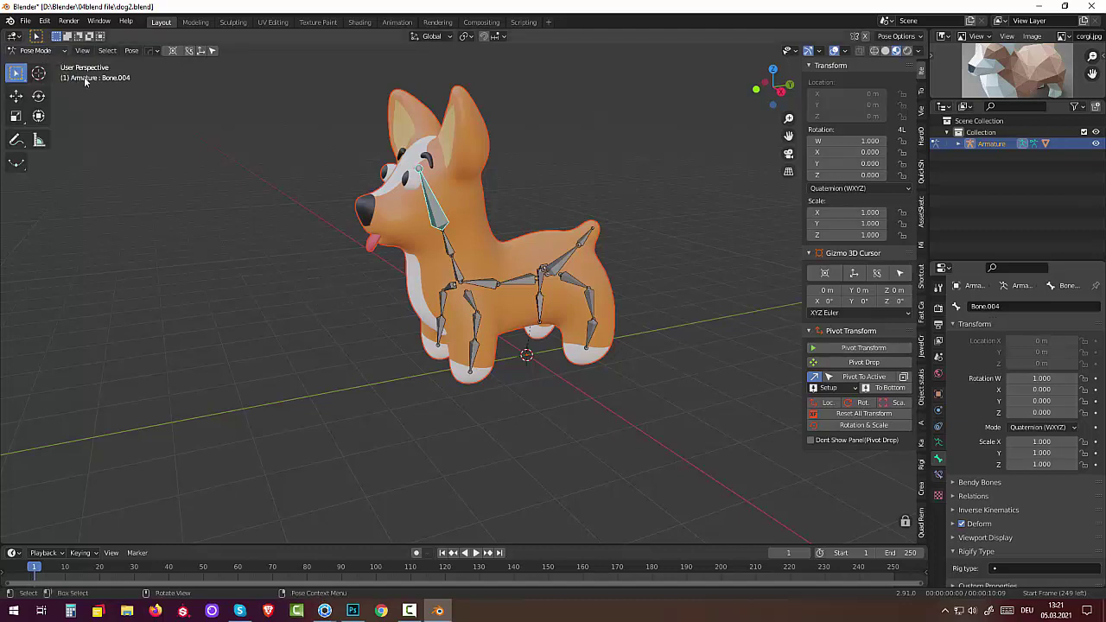
{"action": "left_click", "coordinate": [463, 217]}
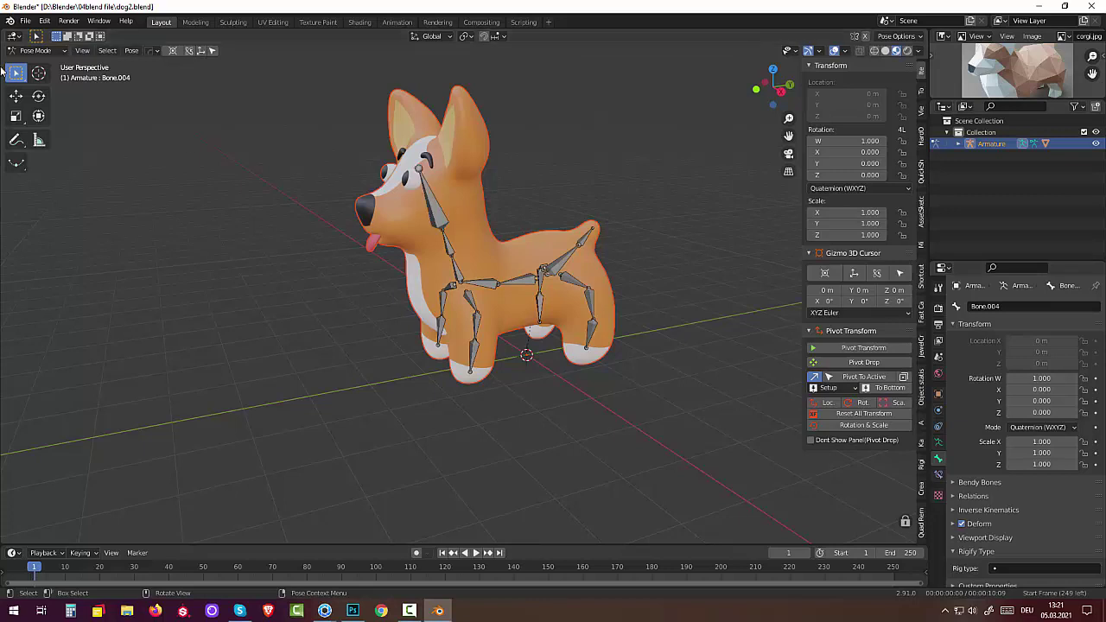
{"action": "left_click", "coordinate": [26, 51]}
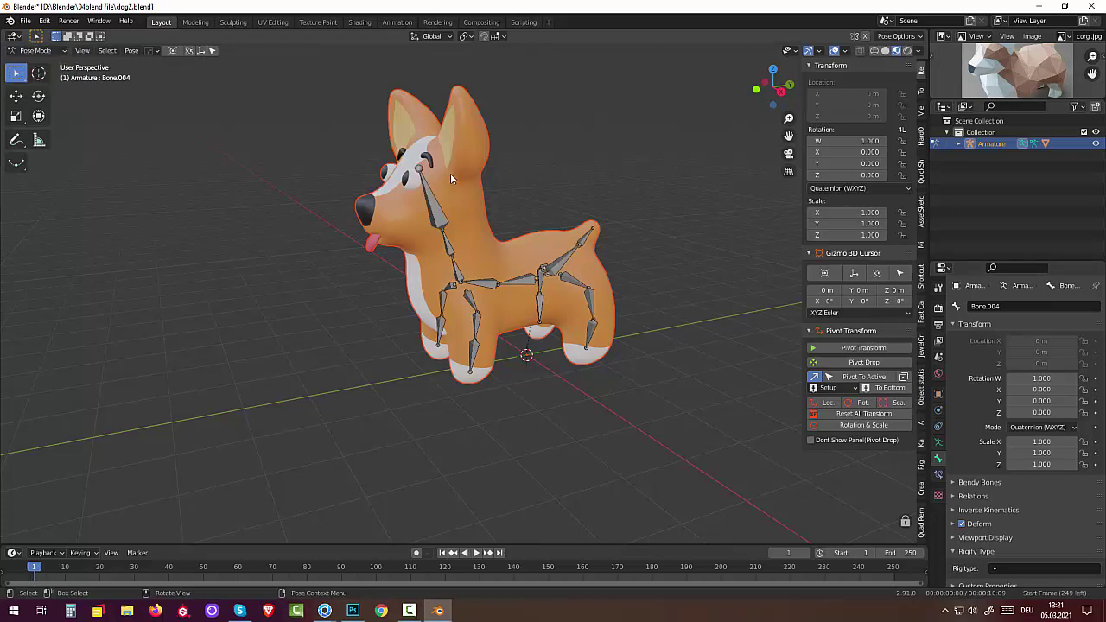
{"action": "left_click", "coordinate": [34, 50]}
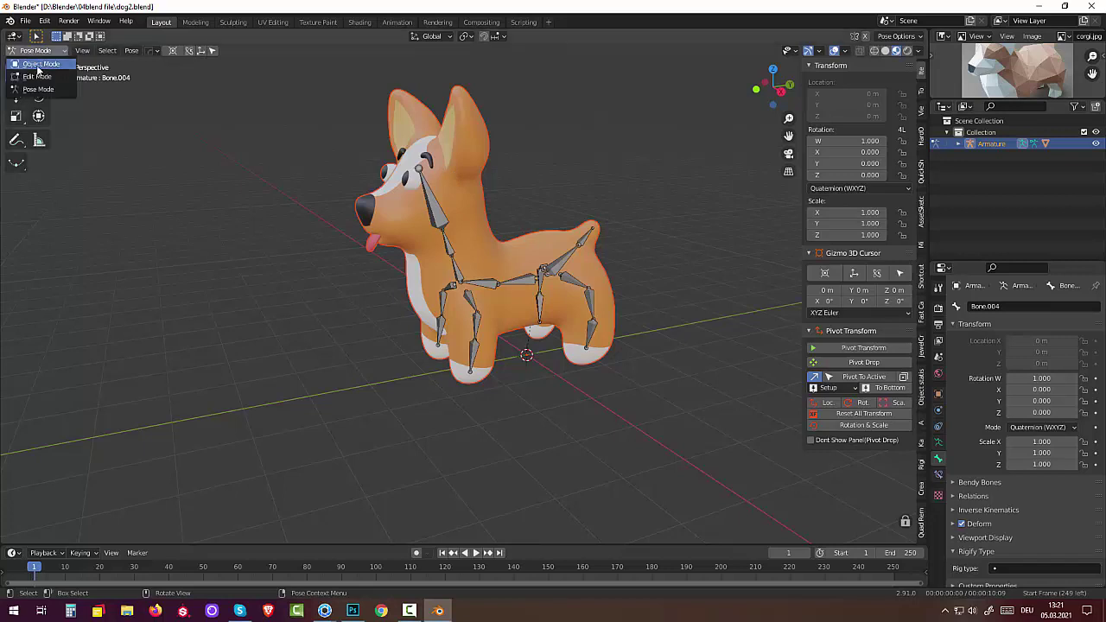
{"action": "left_click", "coordinate": [38, 65]}
{"action": "left_click", "coordinate": [465, 209]}
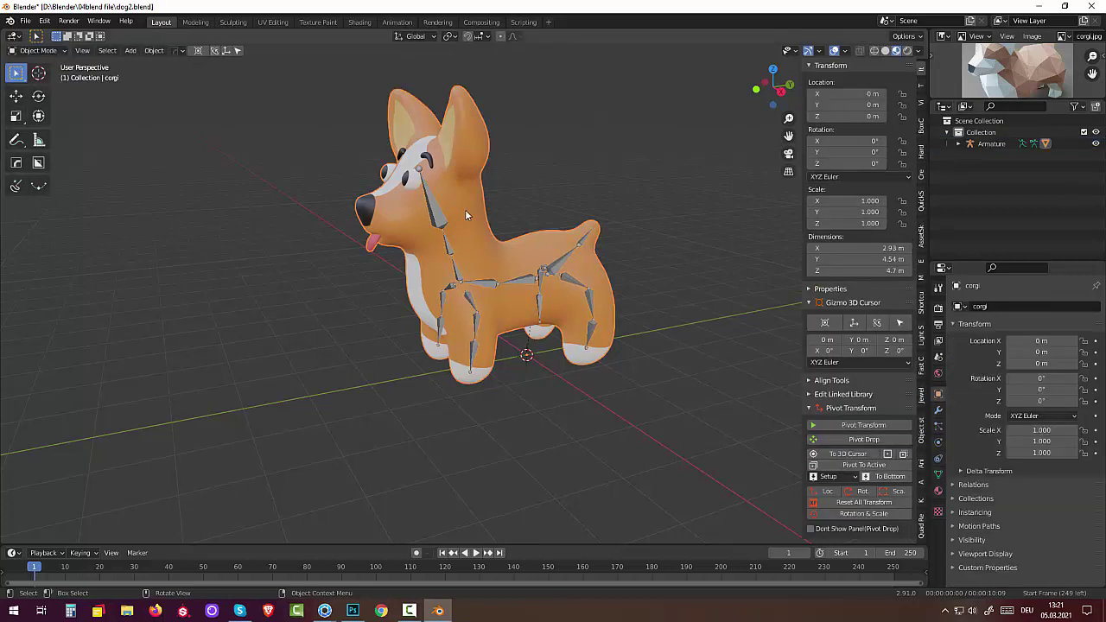
{"action": "left_click", "coordinate": [36, 50]}
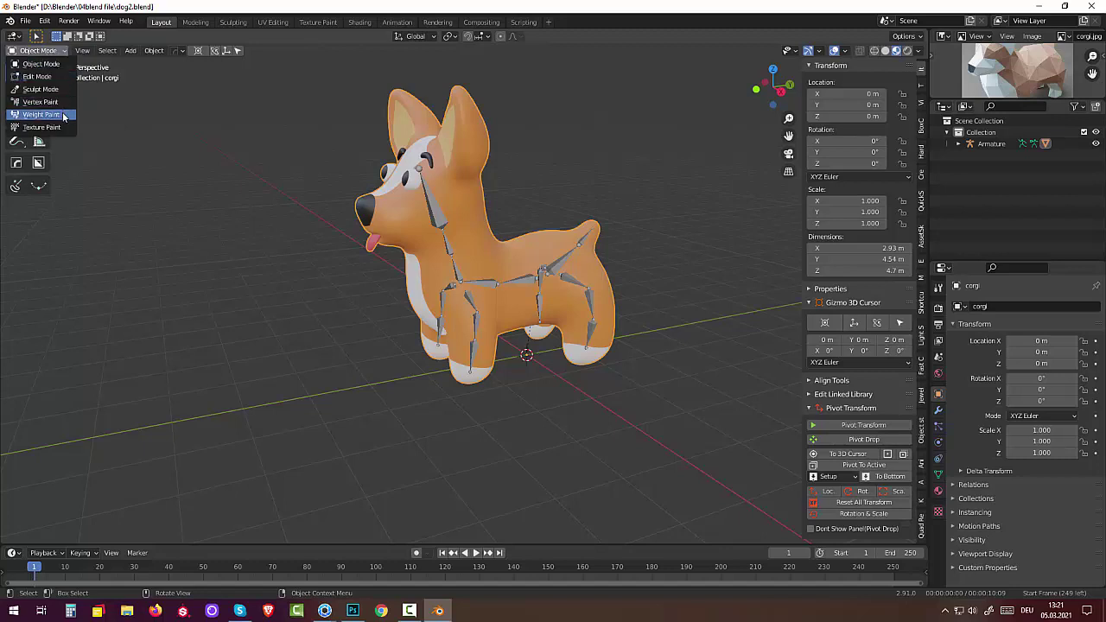
Put the corgi mesh in Weight Paint and select the Bone.004 vertex group
{"action": "left_click", "coordinate": [63, 115]}
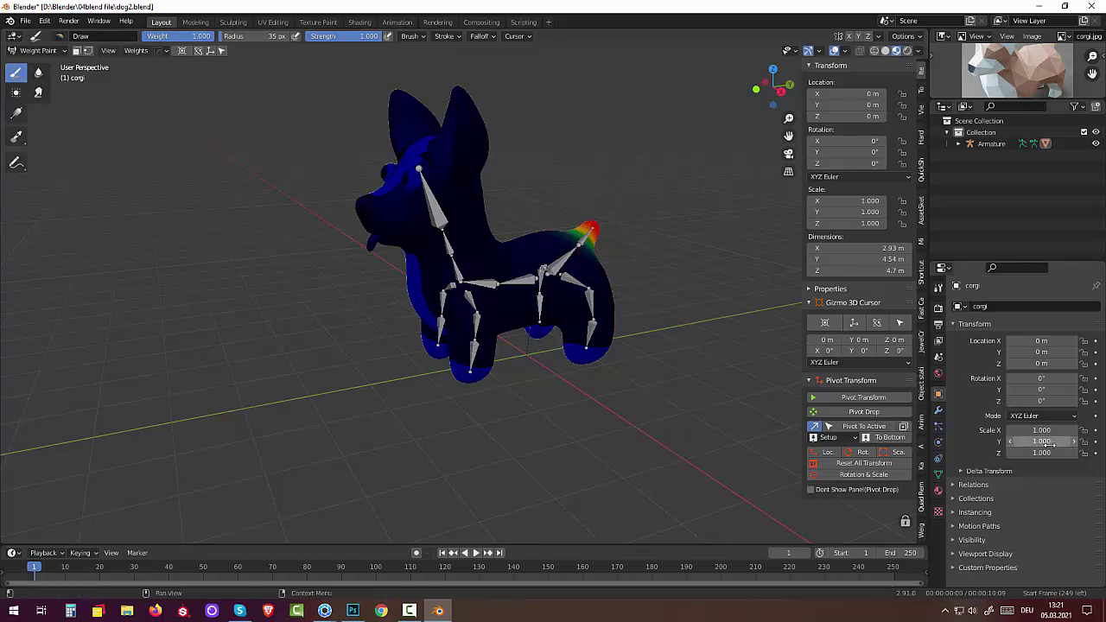
{"action": "left_click", "coordinate": [939, 475]}
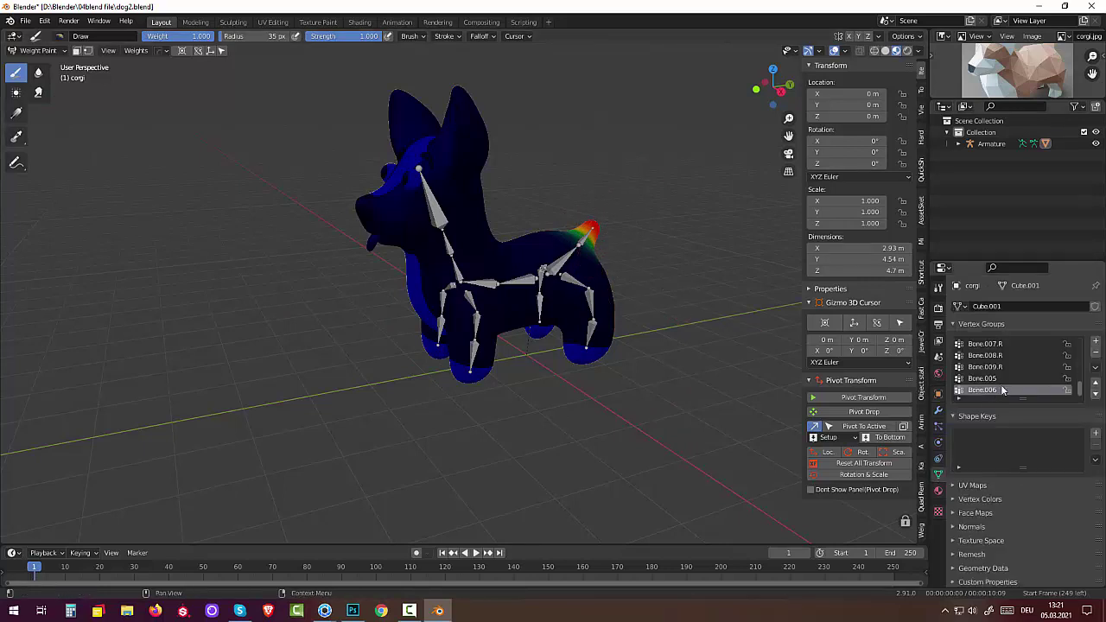
{"action": "scroll", "coordinate": [1006, 347], "scroll_direction": "up", "scroll_amount": 2}
{"action": "scroll", "coordinate": [1006, 354], "scroll_direction": "up", "scroll_amount": 2}
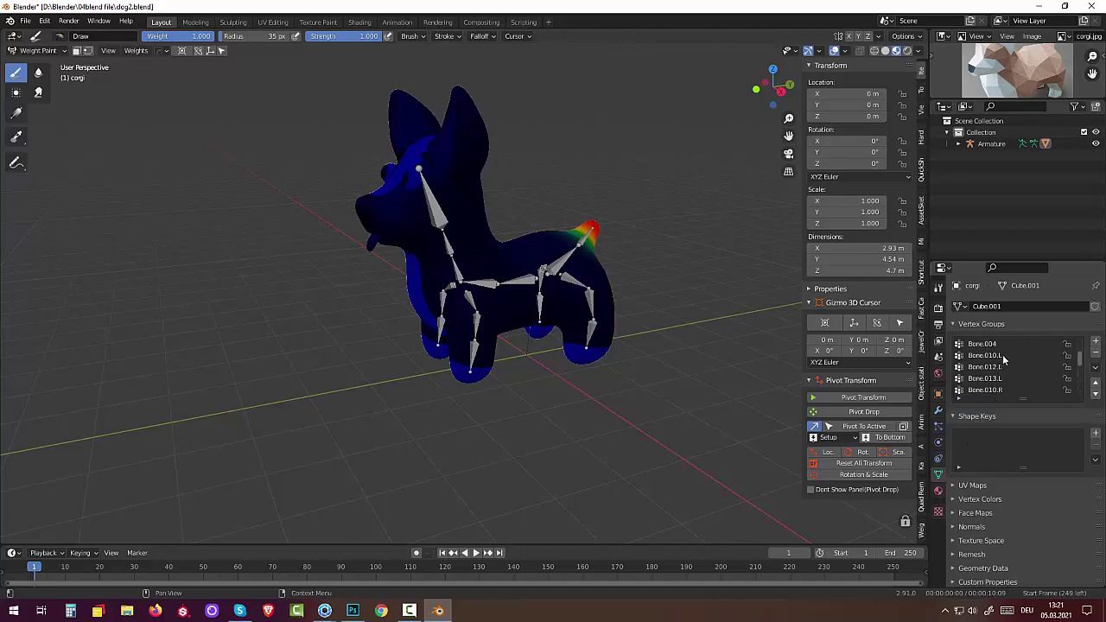
{"action": "left_click", "coordinate": [992, 347]}
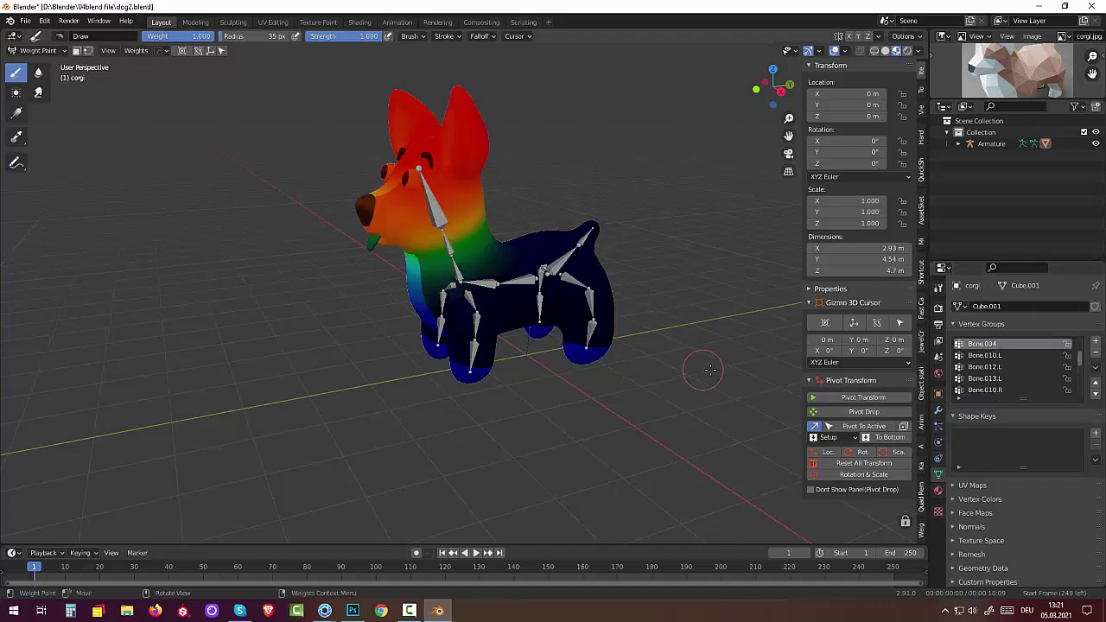
Paint full weight on the corgi's tongue, snout and lighter face patch
{"action": "mouse_move", "coordinate": [703, 369]}
{"action": "middle_mouse_down"}
{"action": "mouse_move", "coordinate": [880, 361]}
{"action": "mouse_move", "coordinate": [575, 236]}
{"action": "middle_mouse_up"}
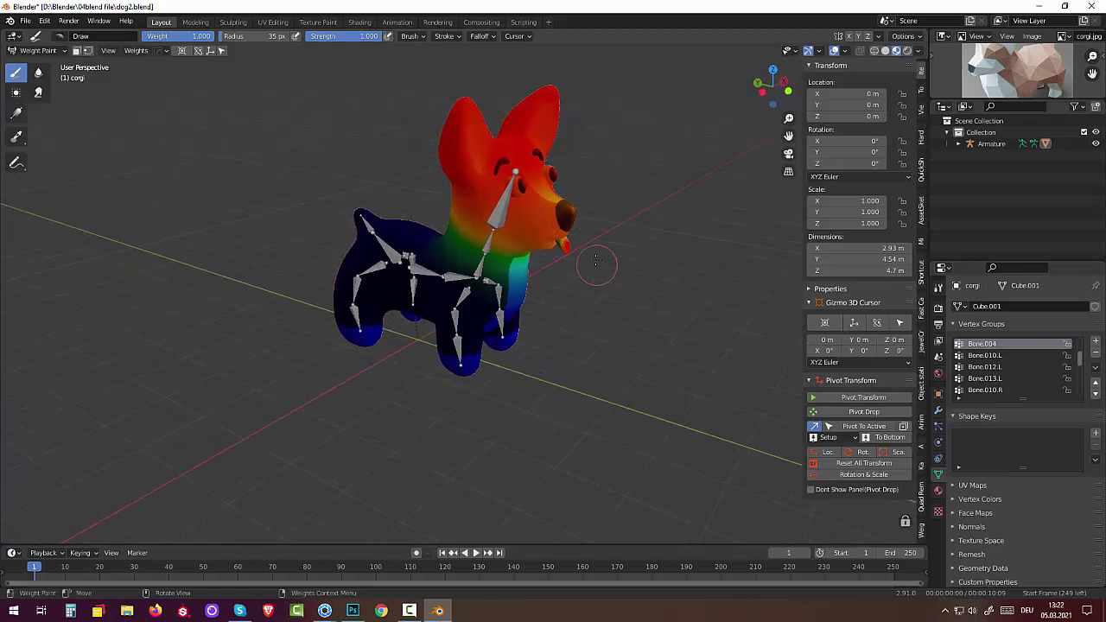
{"action": "left_click_drag", "start_coordinate": [566, 242], "coordinate": [562, 254]}
{"action": "middle_click_drag", "start_coordinate": [564, 251], "coordinate": [294, 216]}
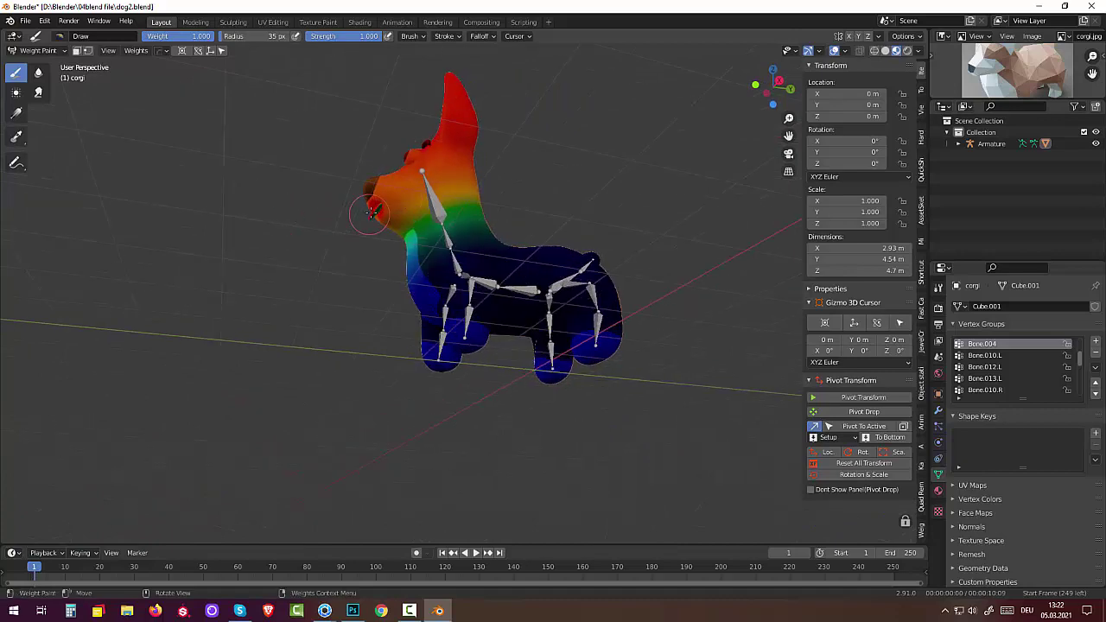
{"action": "left_click_drag", "start_coordinate": [371, 220], "coordinate": [370, 209]}
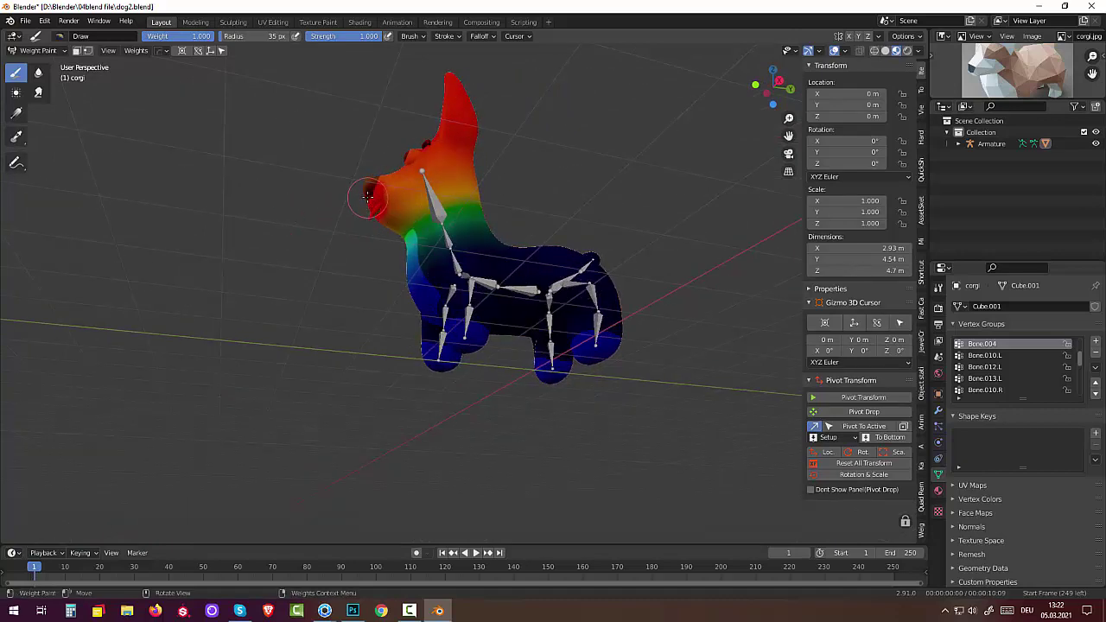
{"action": "mouse_move", "coordinate": [370, 209]}
{"action": "middle_mouse_down"}
{"action": "mouse_move", "coordinate": [557, 237]}
{"action": "mouse_move", "coordinate": [537, 292]}
{"action": "middle_mouse_up"}
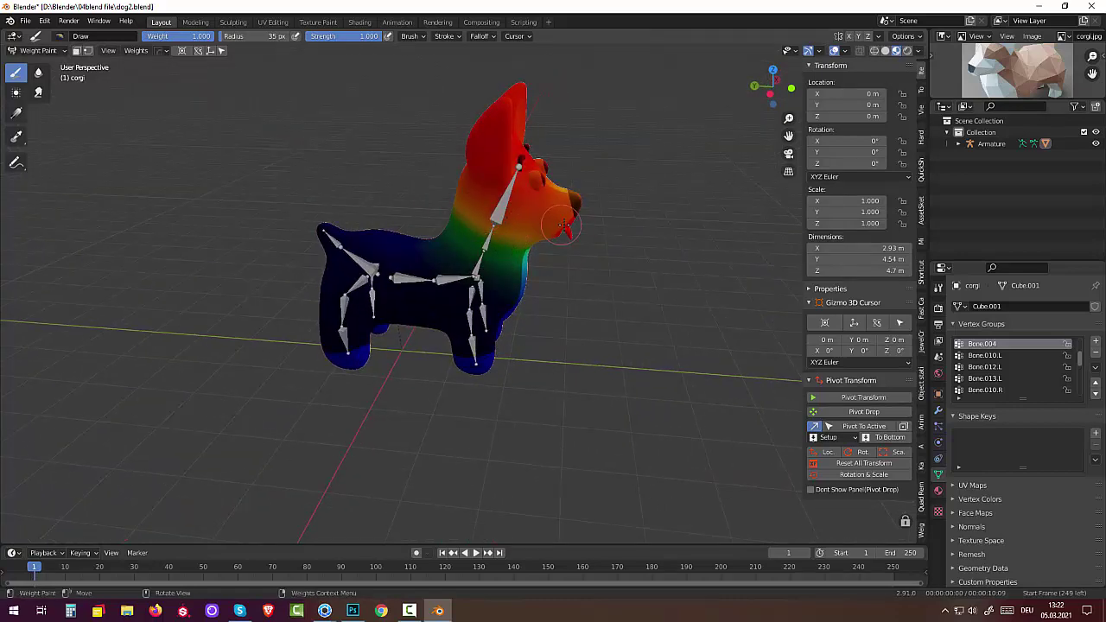
{"action": "middle_click_drag", "start_coordinate": [631, 260], "coordinate": [497, 239]}
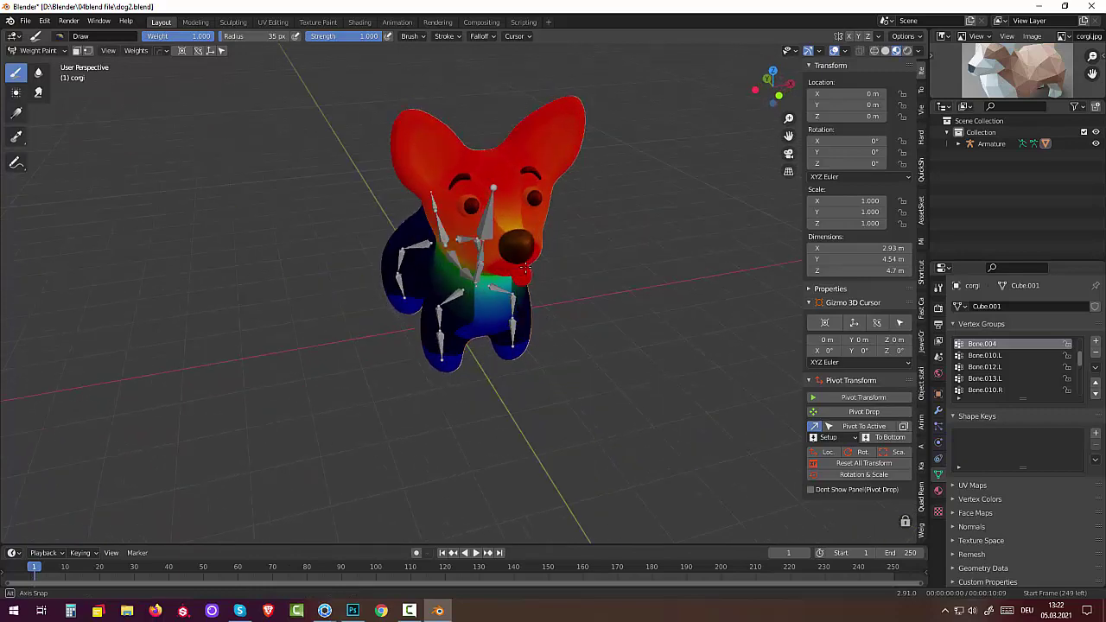
{"action": "left_click_drag", "start_coordinate": [497, 239], "coordinate": [482, 255]}
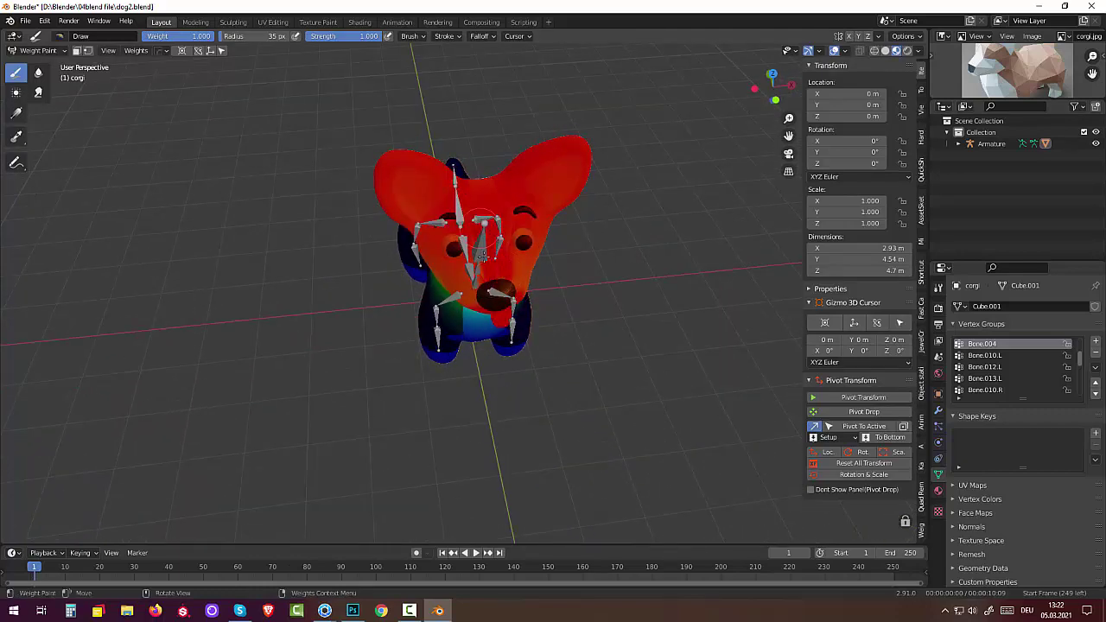
Paint the face near the eye, muzzle, both ears and upper face fully red
{"action": "middle_click_drag", "start_coordinate": [487, 222], "coordinate": [537, 195]}
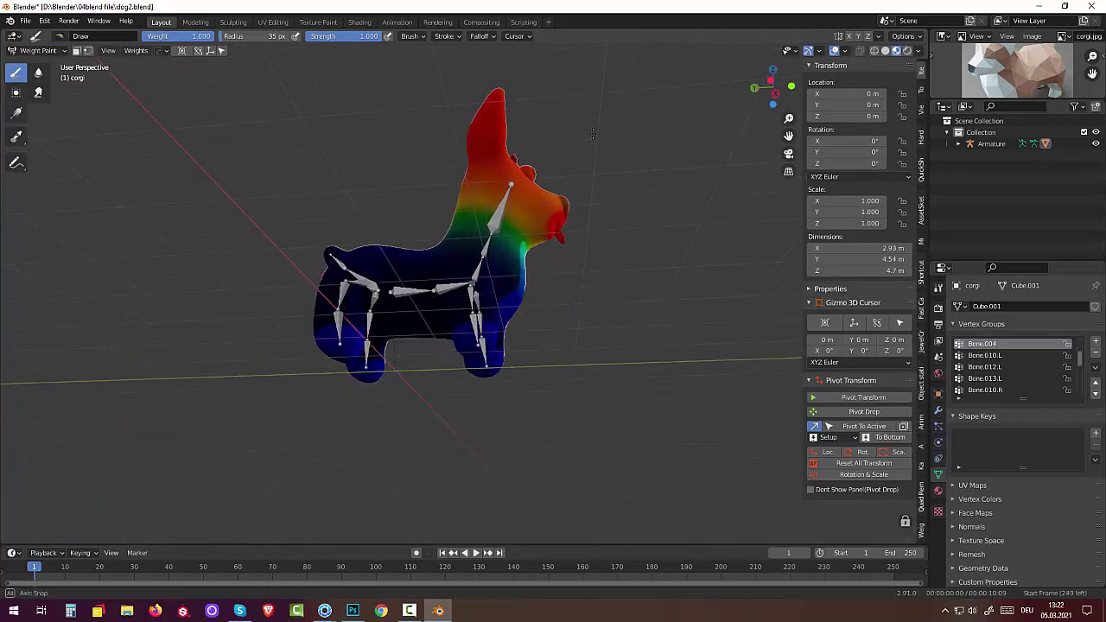
{"action": "left_click_drag", "start_coordinate": [538, 195], "coordinate": [516, 200]}
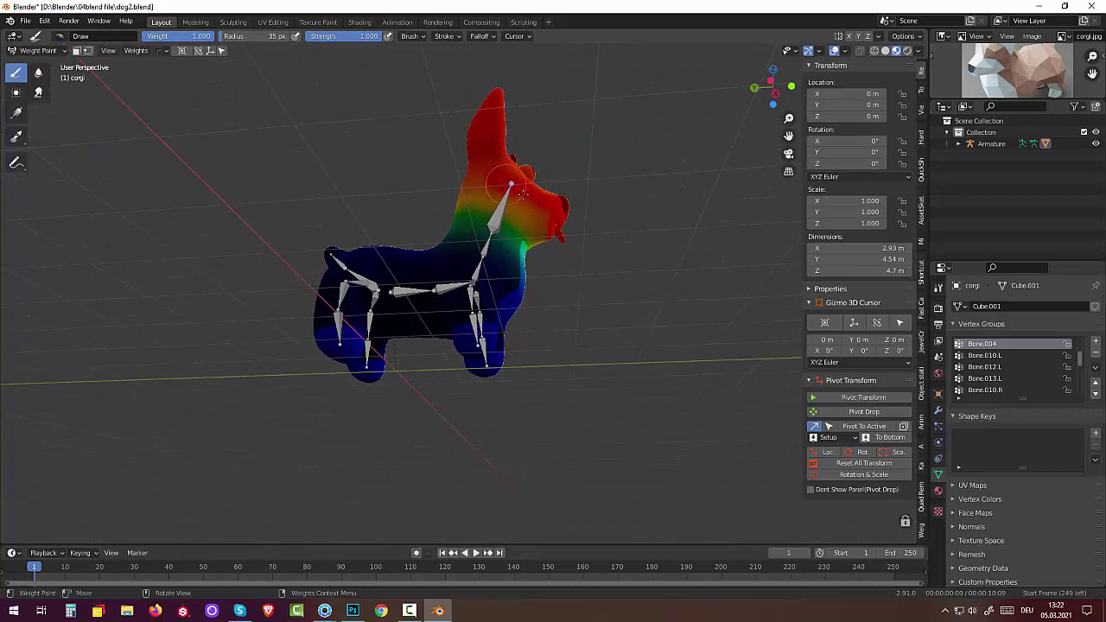
{"action": "middle_click_drag", "start_coordinate": [515, 200], "coordinate": [409, 200]}
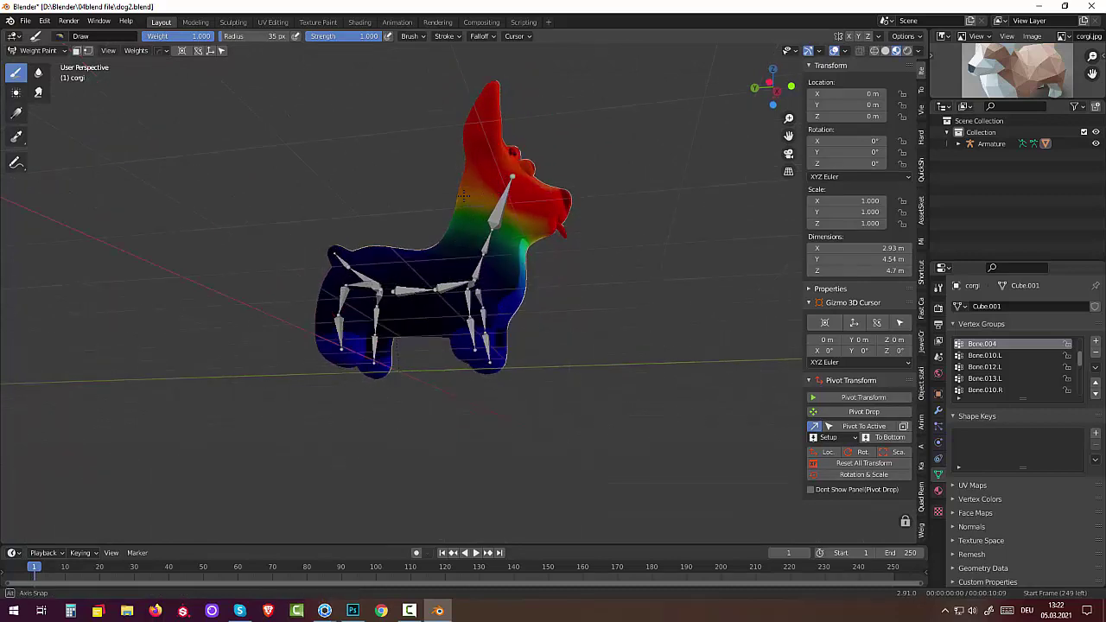
{"action": "left_click_drag", "start_coordinate": [410, 199], "coordinate": [434, 146]}
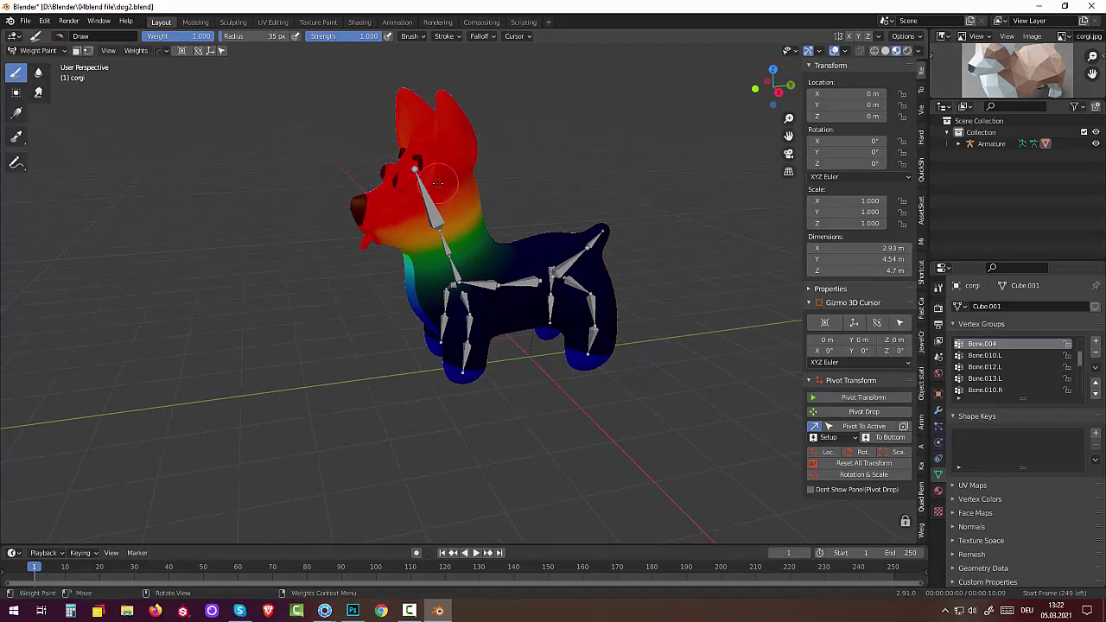
{"action": "middle_click_drag", "start_coordinate": [439, 183], "coordinate": [605, 169]}
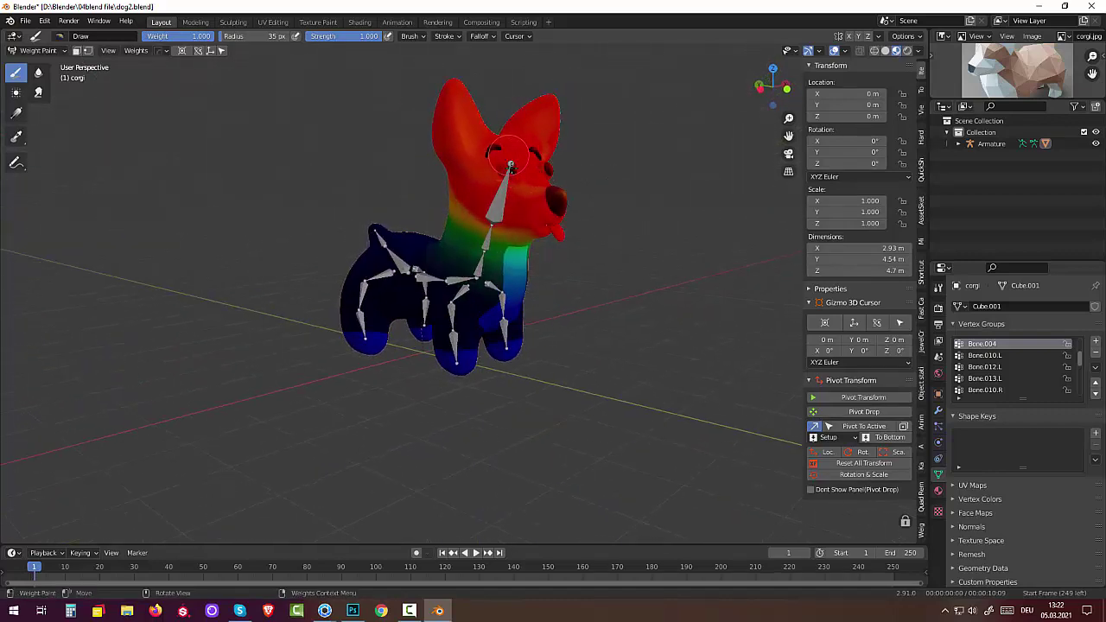
{"action": "mouse_move", "coordinate": [530, 131]}
{"action": "left_mouse_down"}
{"action": "mouse_move", "coordinate": [536, 99]}
{"action": "mouse_move", "coordinate": [471, 120]}
{"action": "mouse_move", "coordinate": [454, 87]}
{"action": "left_mouse_up"}
{"action": "middle_click_drag", "start_coordinate": [687, 369], "coordinate": [501, 373]}
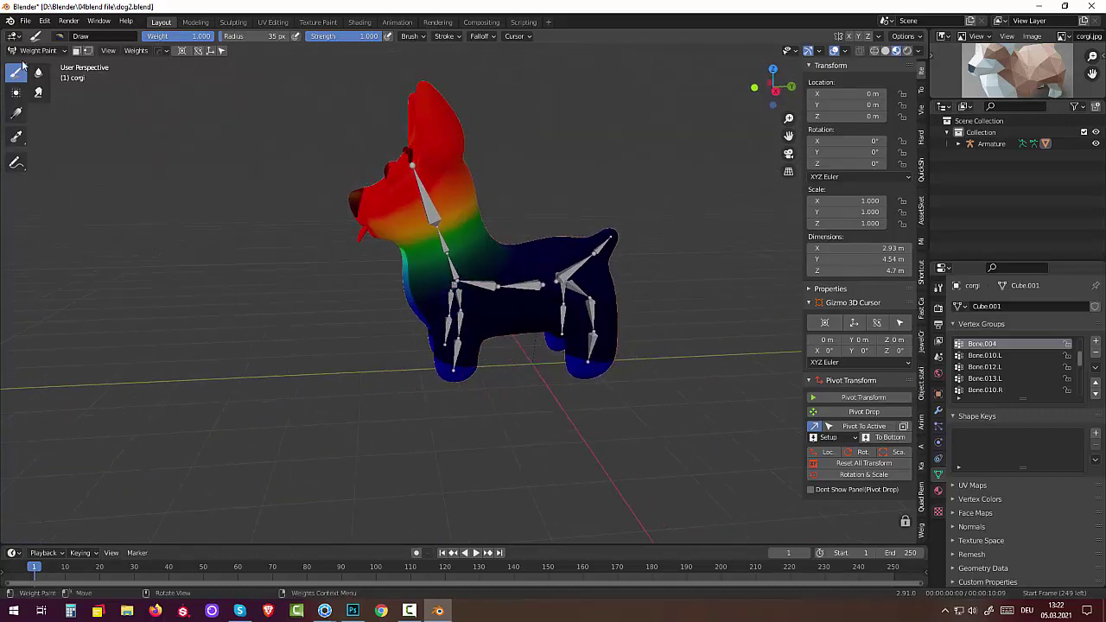
{"action": "left_click", "coordinate": [36, 50]}
Return the mesh to Object Mode and select the armature
{"action": "left_click", "coordinate": [34, 66]}
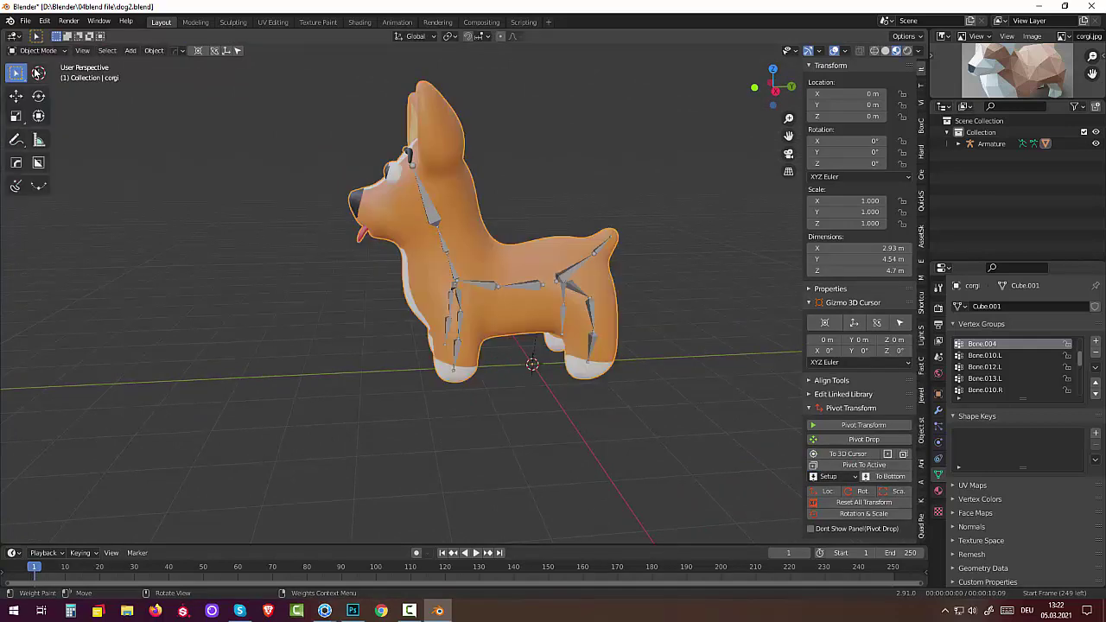
{"action": "left_click", "coordinate": [36, 50]}
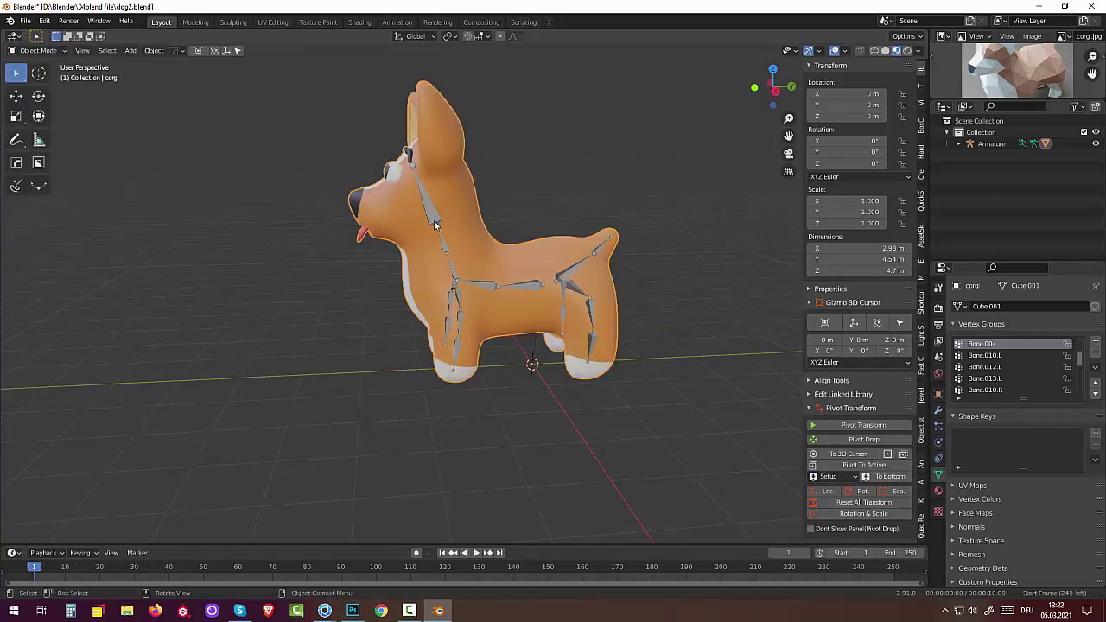
{"action": "left_click", "coordinate": [435, 224]}
Put the armature in Pose Mode and rotate head bone Bone.004 to tilt the head
{"action": "left_click", "coordinate": [26, 54]}
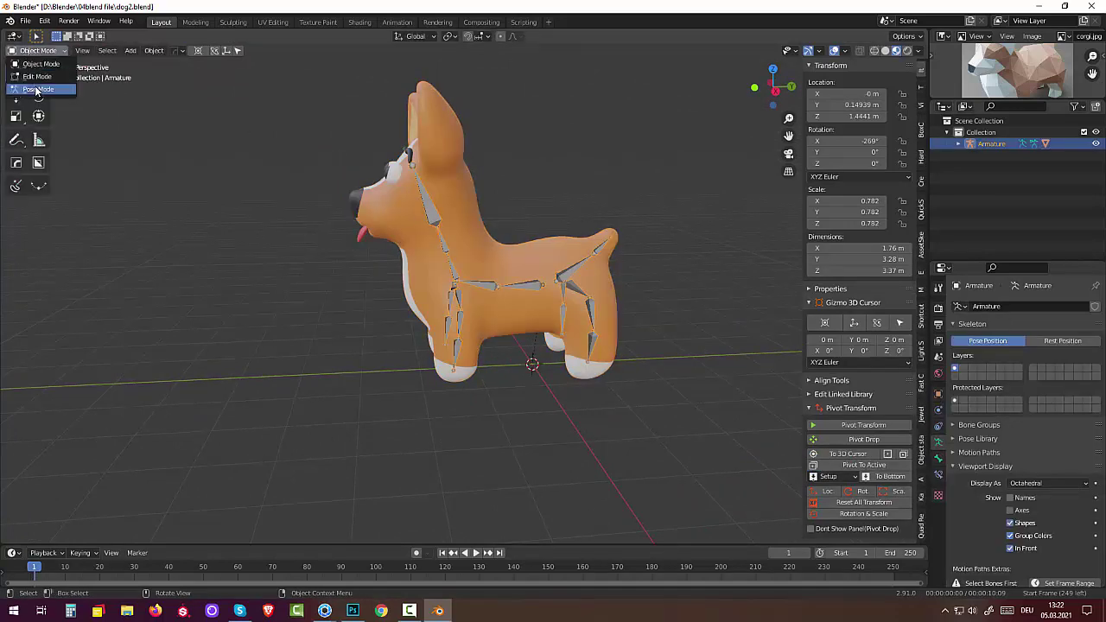
{"action": "left_click", "coordinate": [38, 88]}
{"action": "left_click", "coordinate": [427, 212]}
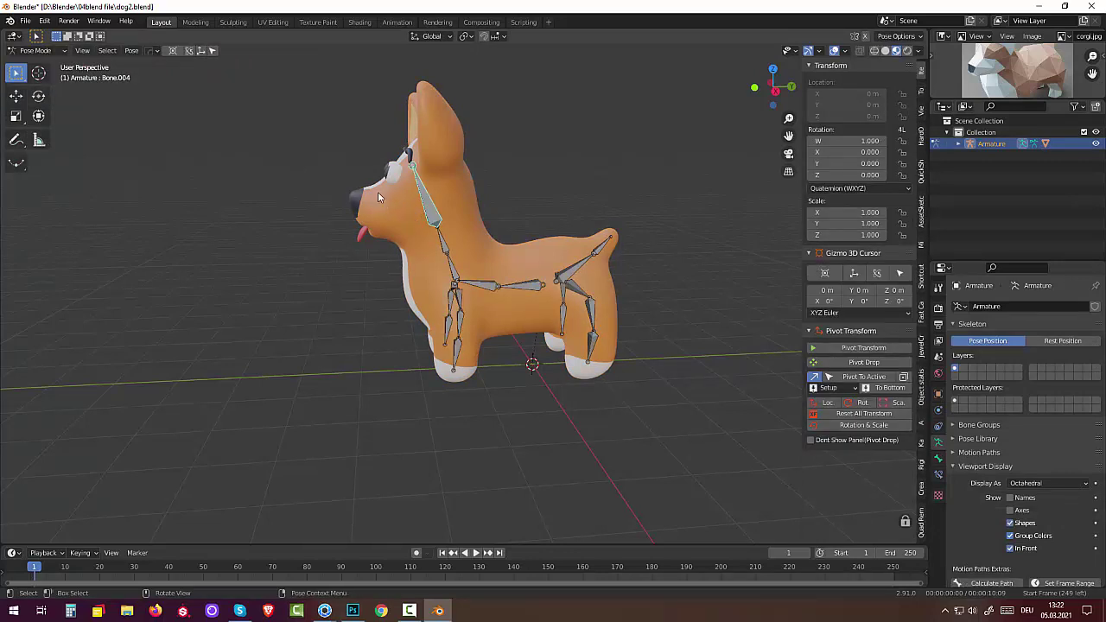
{"action": "key", "text": "r"}
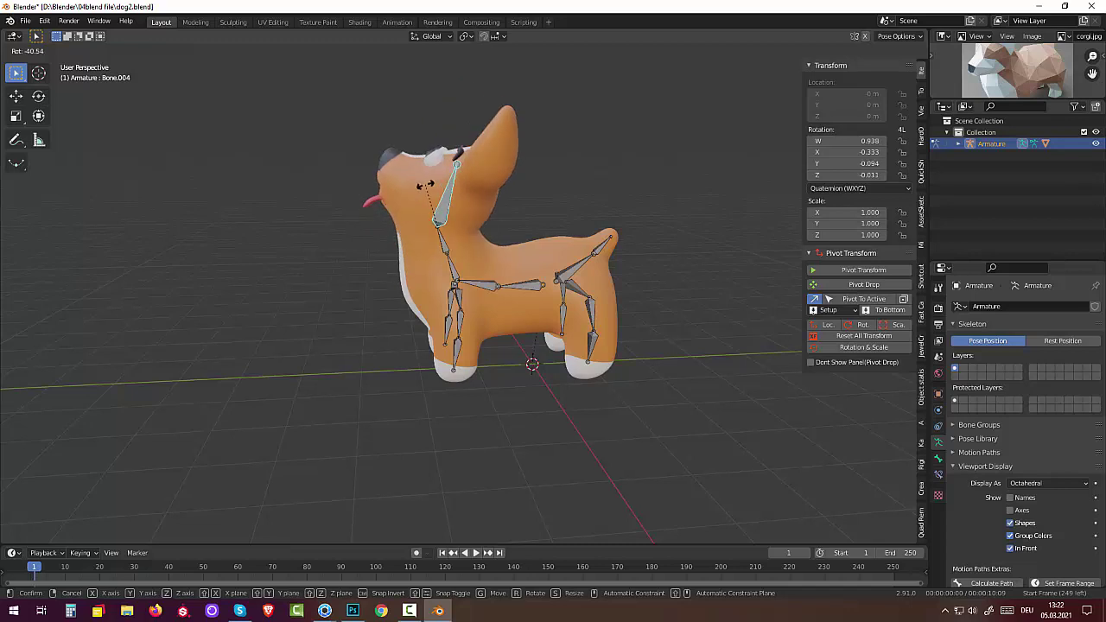
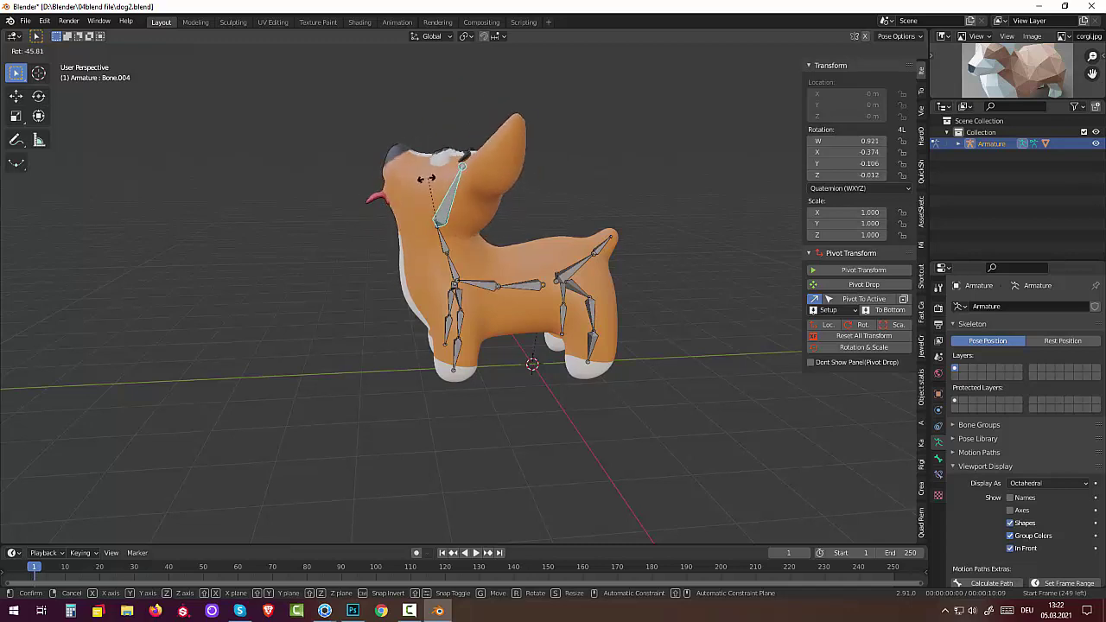
Keep the head bone's slight tilt and display Bone.003's bone properties
{"action": "left_click", "coordinate": [350, 164]}
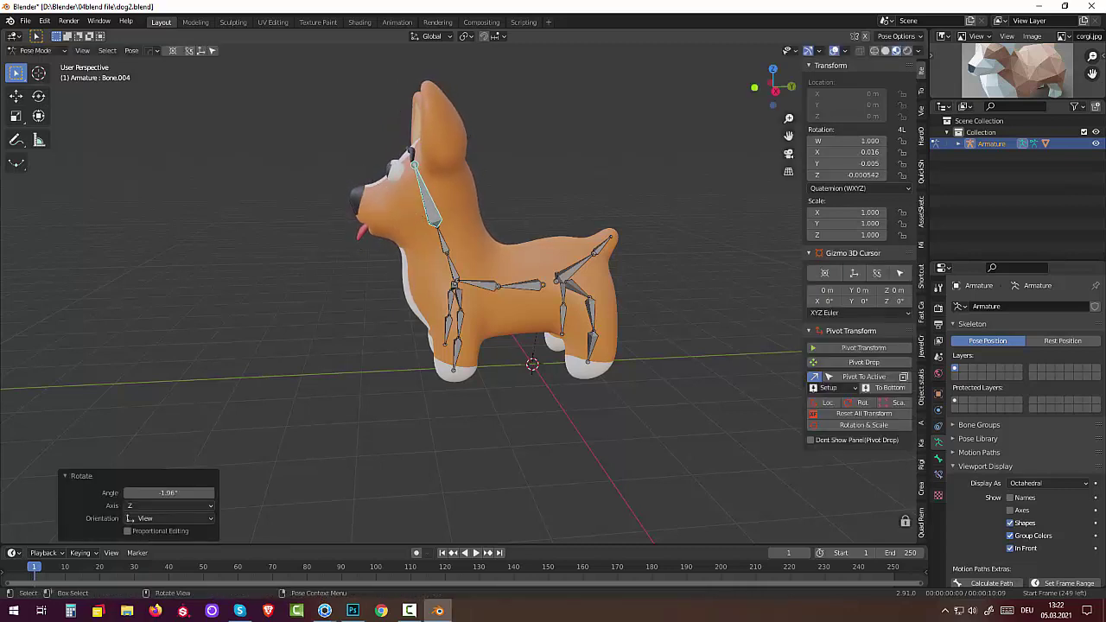
{"action": "left_click", "coordinate": [442, 247]}
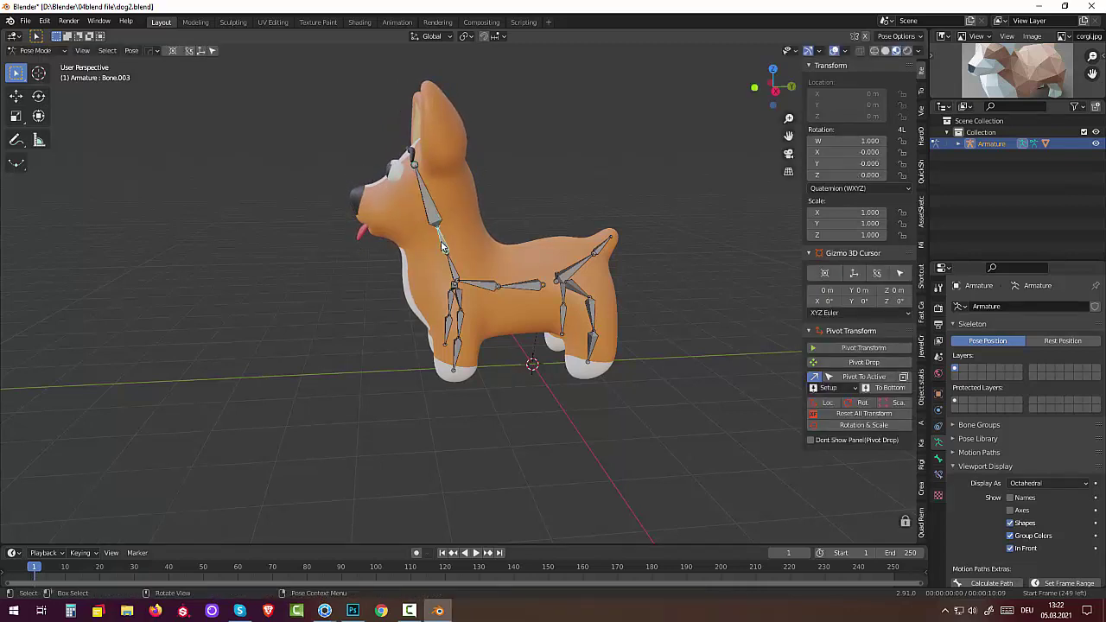
{"action": "left_click", "coordinate": [937, 460]}
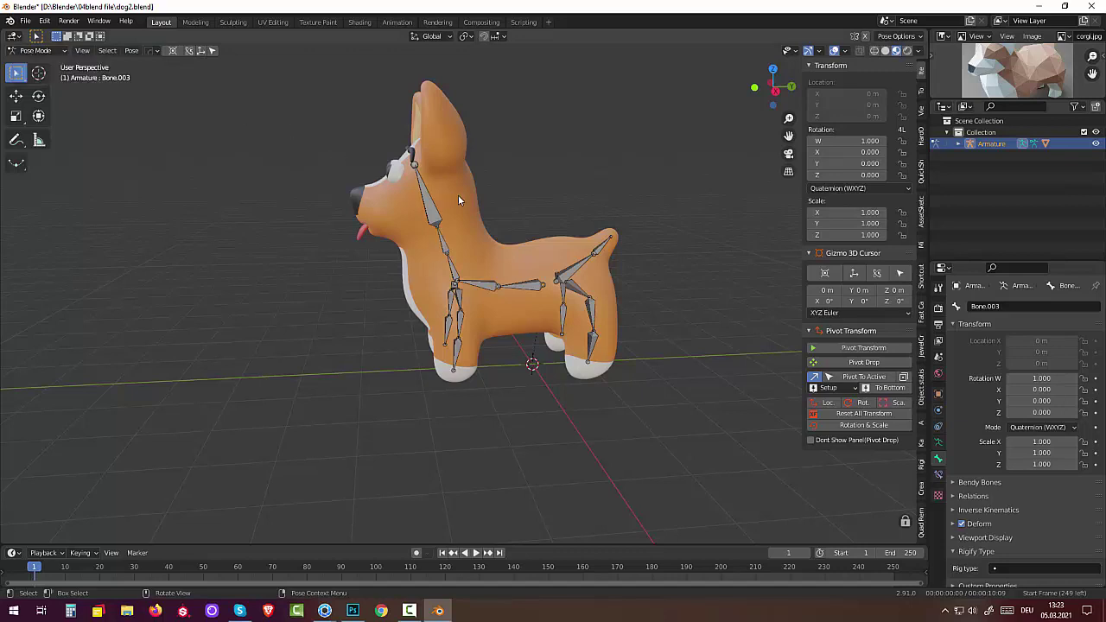
{"action": "left_click", "coordinate": [26, 54]}
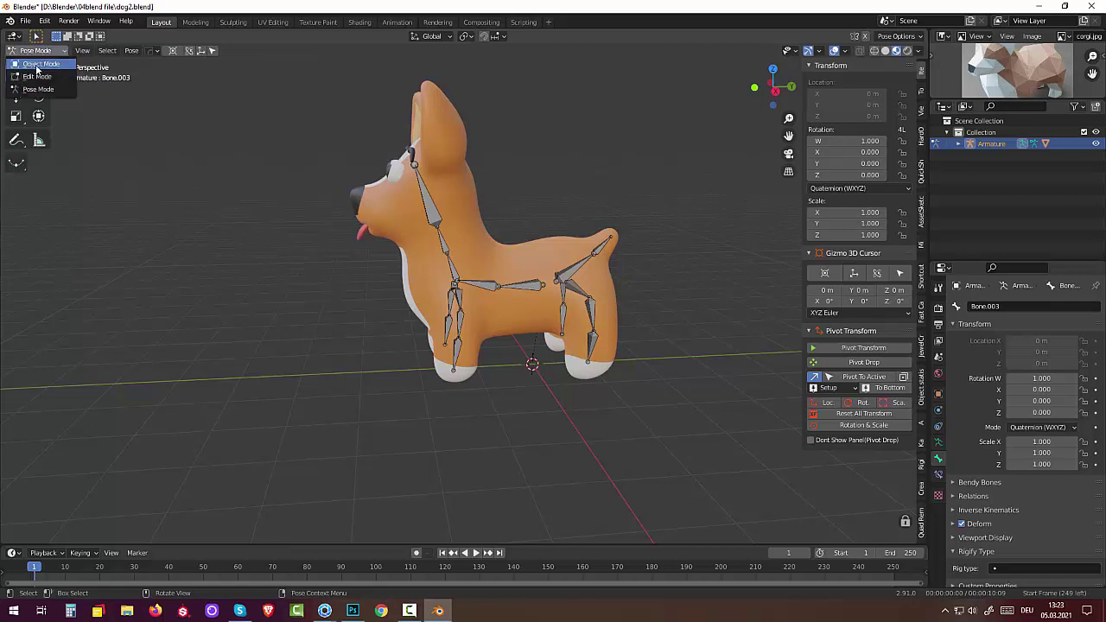
Select the corgi mesh, enter Weight Paint mode and display the Bone.003 vertex group
{"action": "left_click", "coordinate": [39, 64]}
{"action": "left_click", "coordinate": [468, 203]}
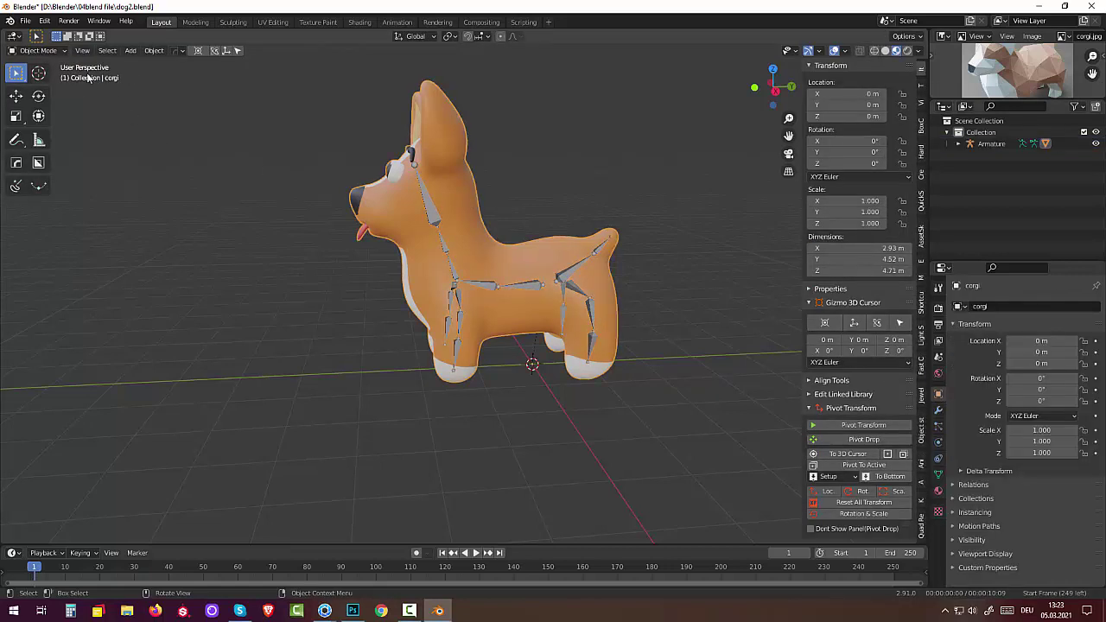
{"action": "left_click", "coordinate": [31, 51]}
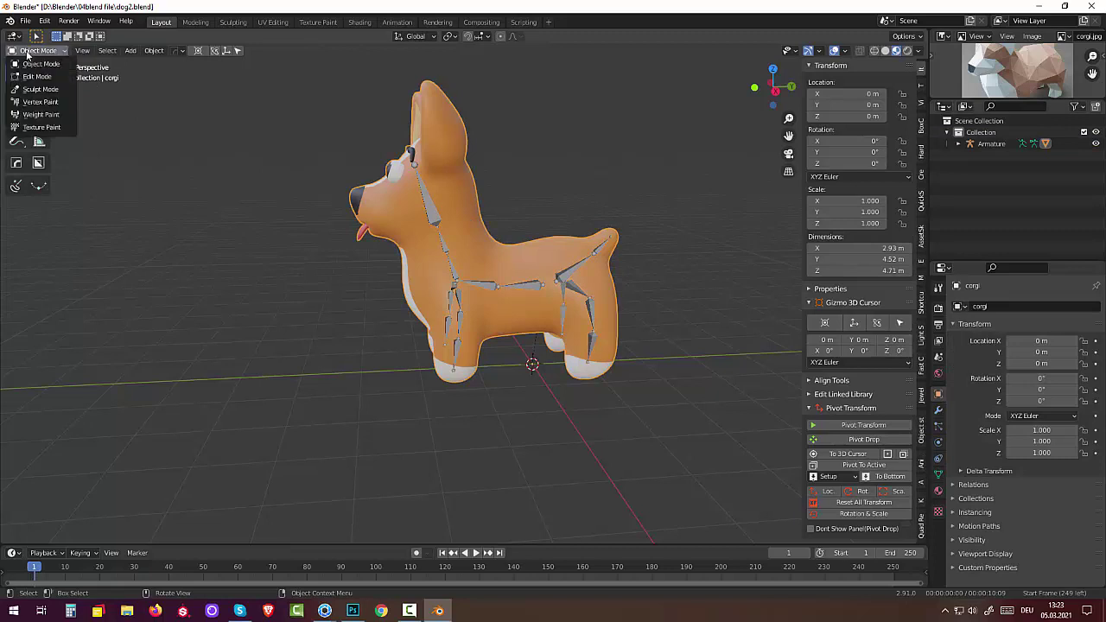
{"action": "left_click", "coordinate": [45, 117]}
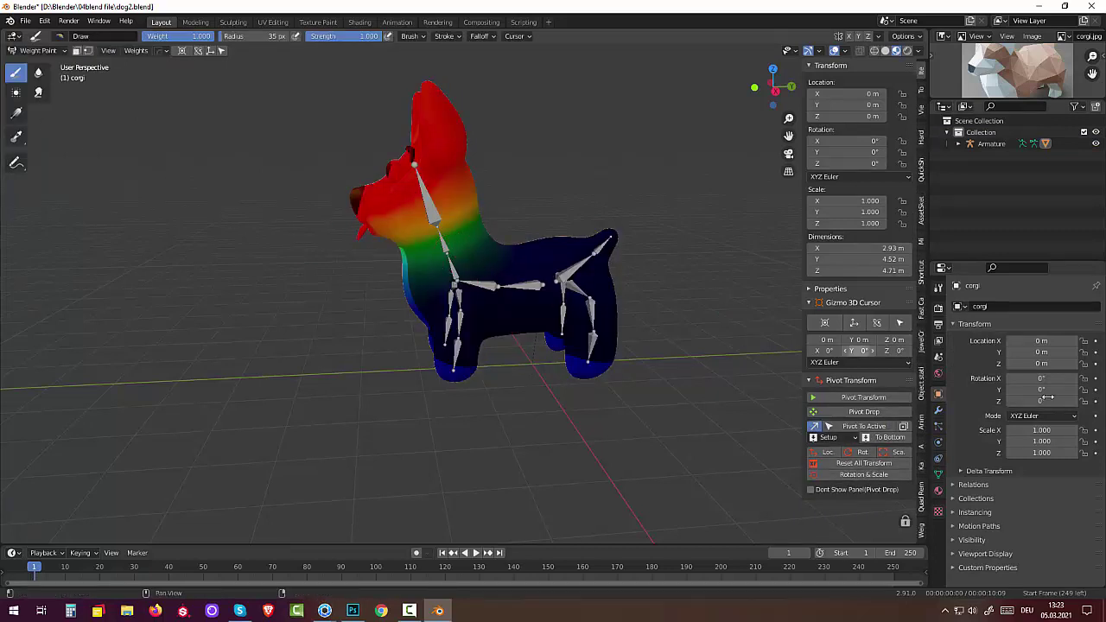
{"action": "left_click", "coordinate": [939, 475]}
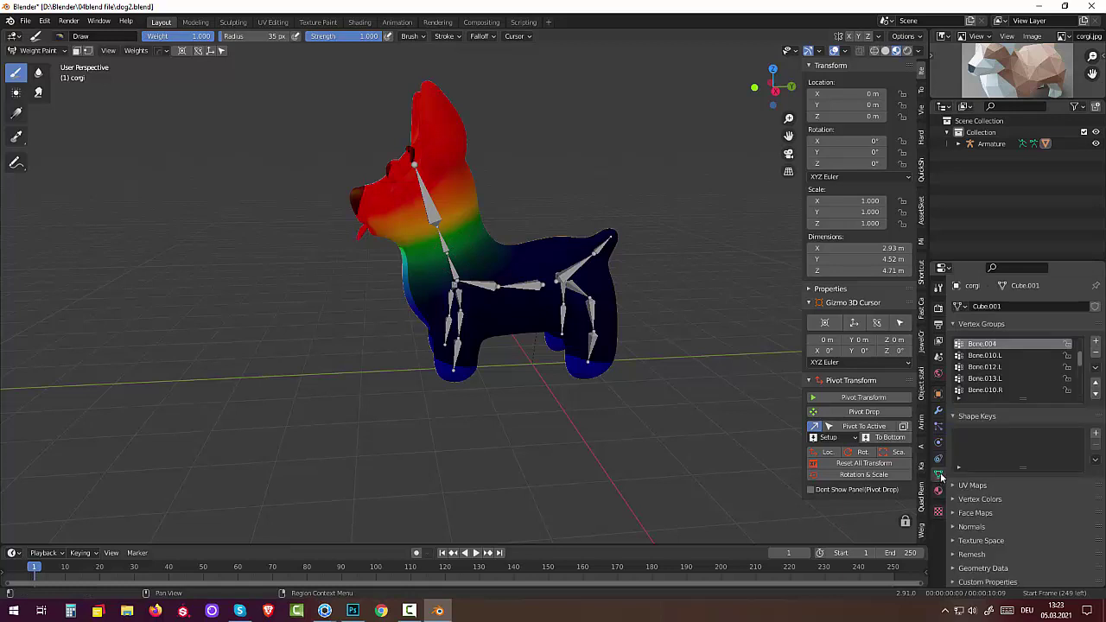
{"action": "scroll", "coordinate": [1009, 353], "scroll_direction": "up", "scroll_amount": 1}
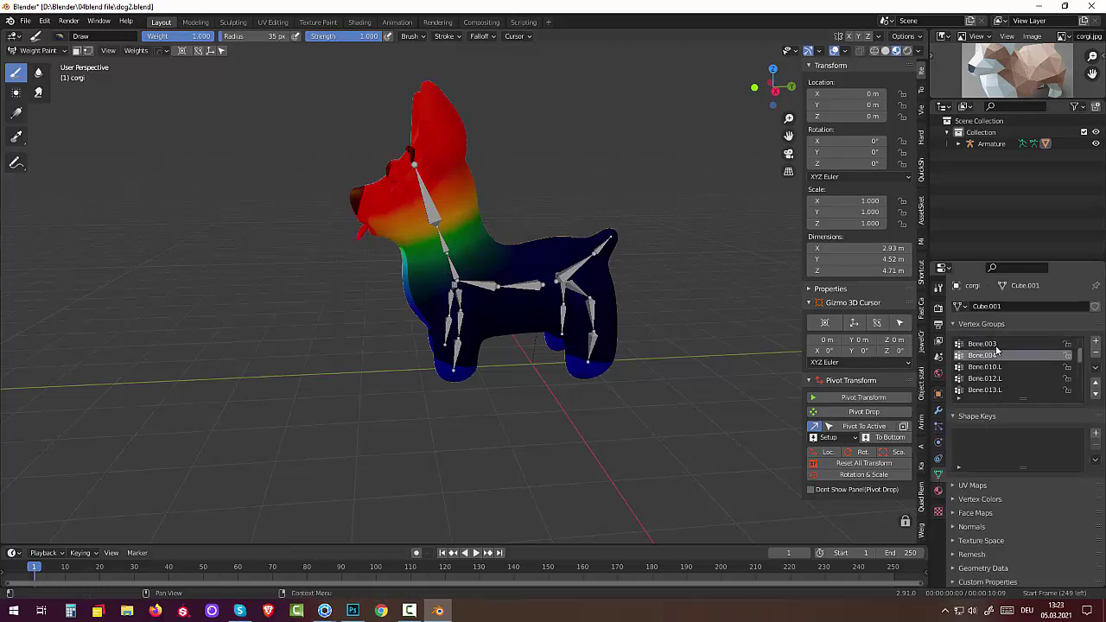
{"action": "left_click", "coordinate": [994, 345]}
Paint Bone.003 weight on the corgi's nose, briefly checking the texture in Object Mode
{"action": "middle_click_drag", "start_coordinate": [531, 348], "coordinate": [309, 288]}
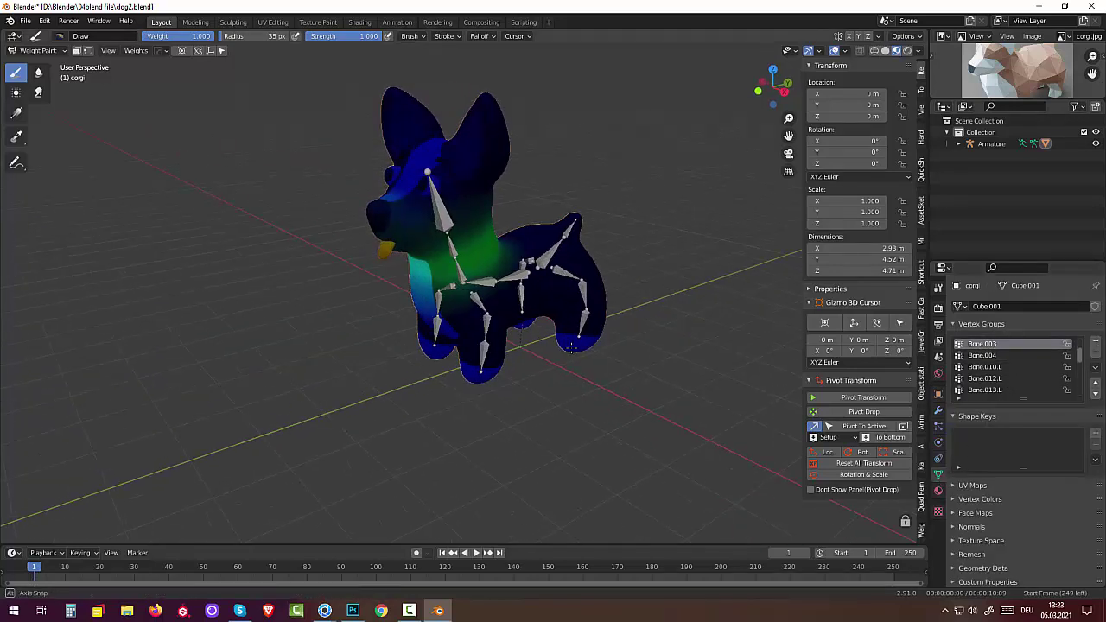
{"action": "left_click_drag", "start_coordinate": [381, 252], "coordinate": [368, 249]}
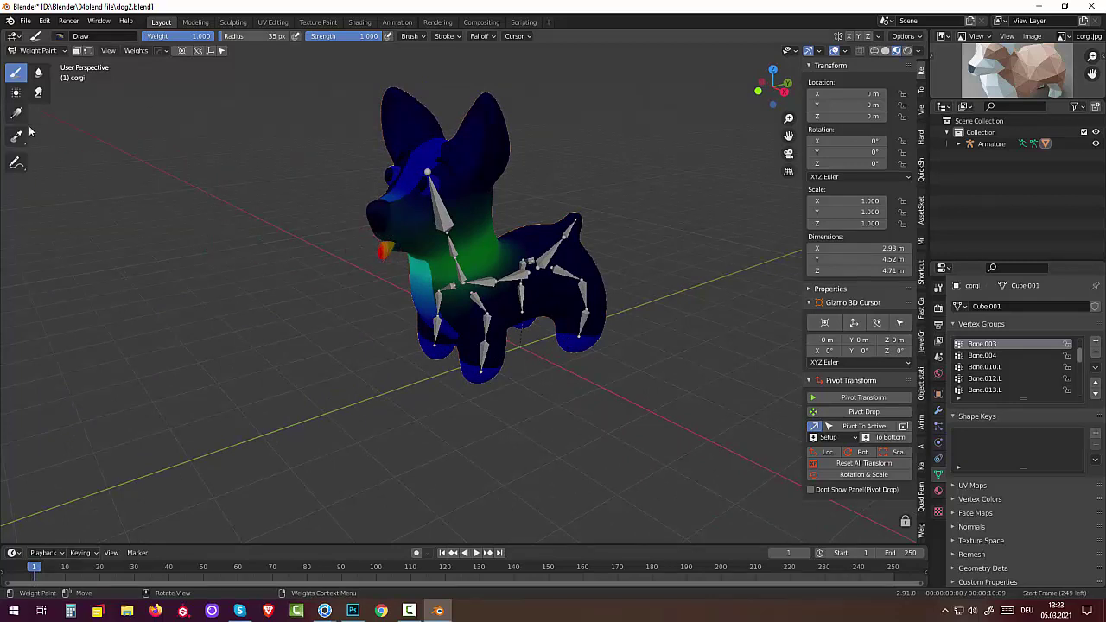
{"action": "left_click", "coordinate": [39, 51]}
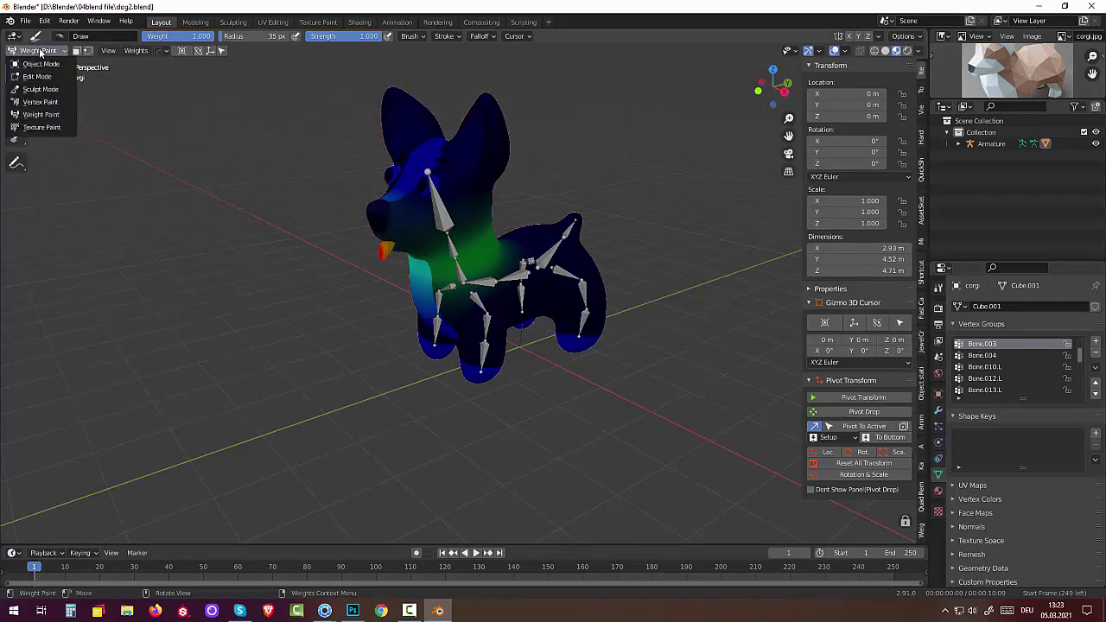
{"action": "left_click", "coordinate": [41, 64]}
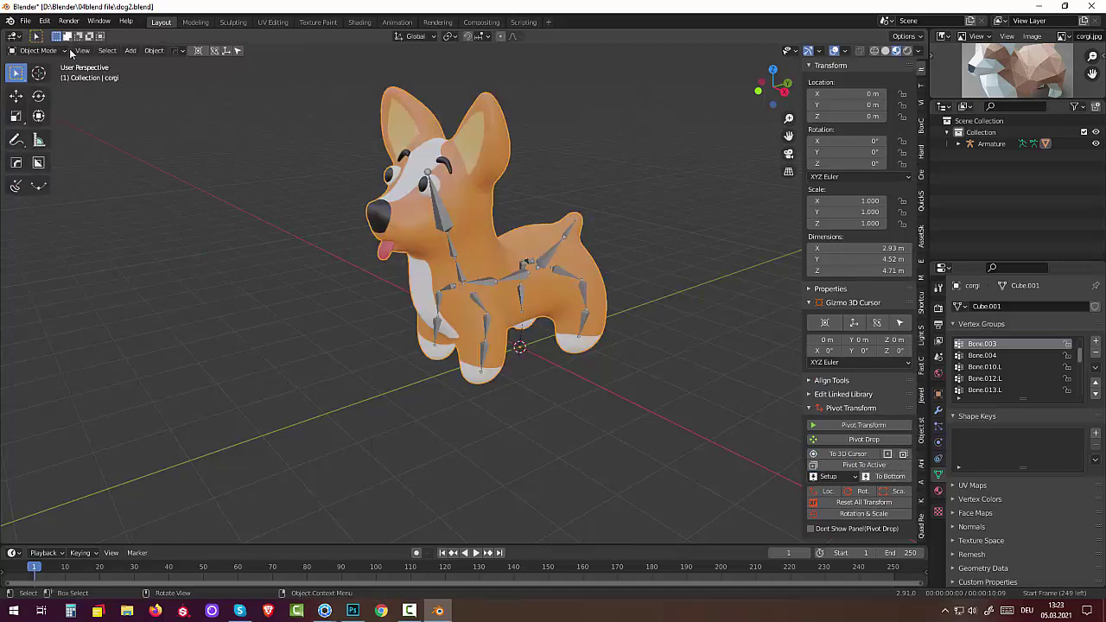
{"action": "left_click", "coordinate": [32, 52]}
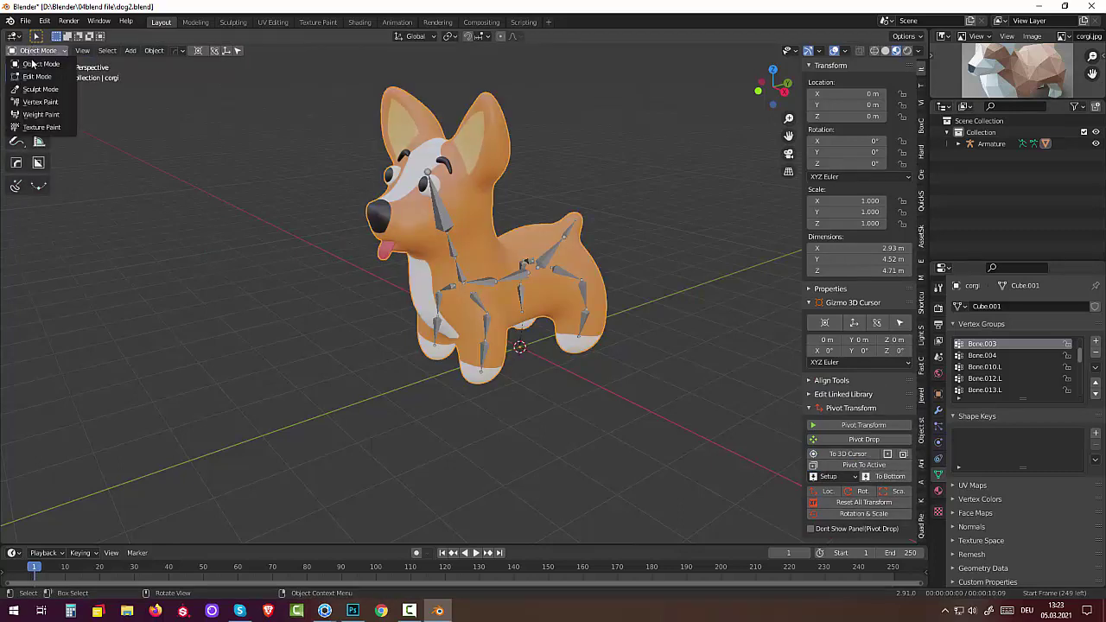
{"action": "left_click", "coordinate": [40, 114]}
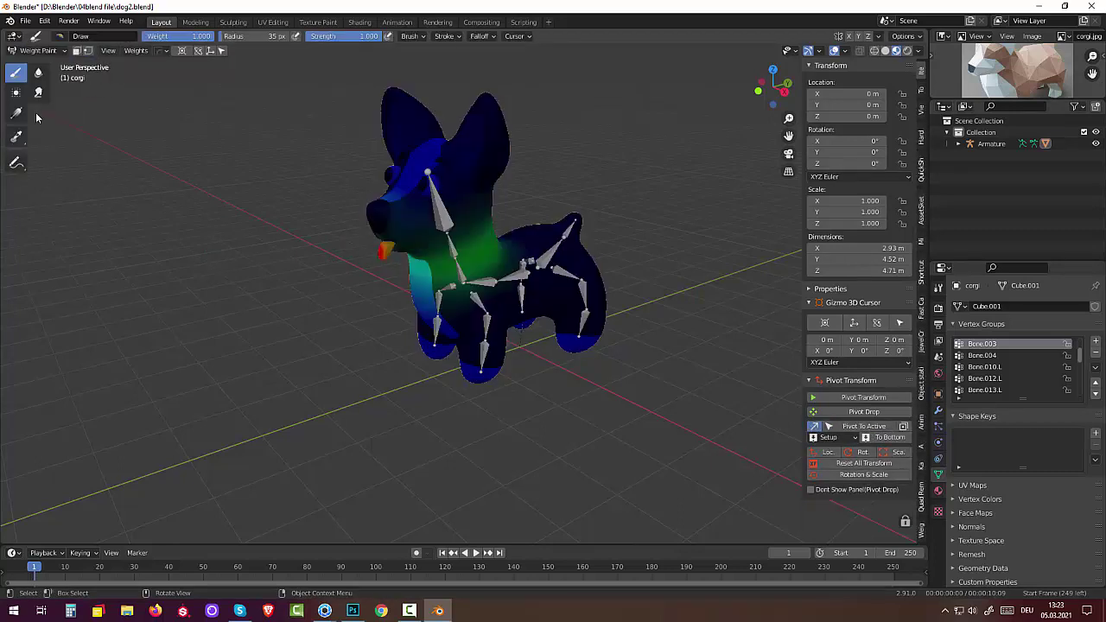
Erase Bone.003 weight from the nose and tongue with the Subtract brush, then show Bone.004's weights
{"action": "left_click", "coordinate": [108, 36]}
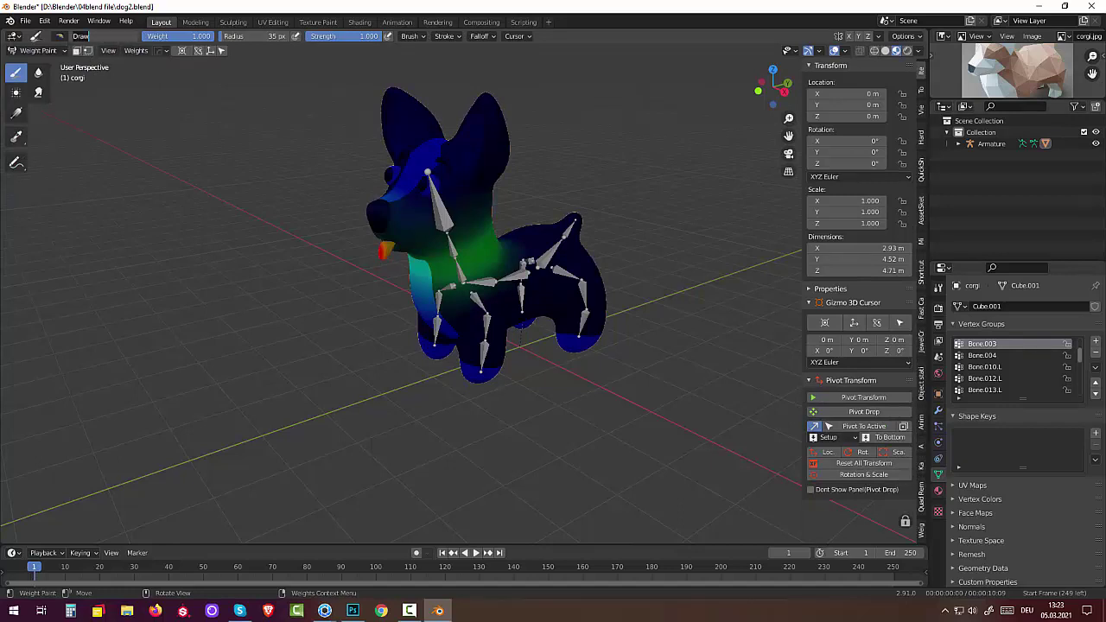
{"action": "left_click", "coordinate": [59, 36]}
{"action": "left_click", "coordinate": [330, 76]}
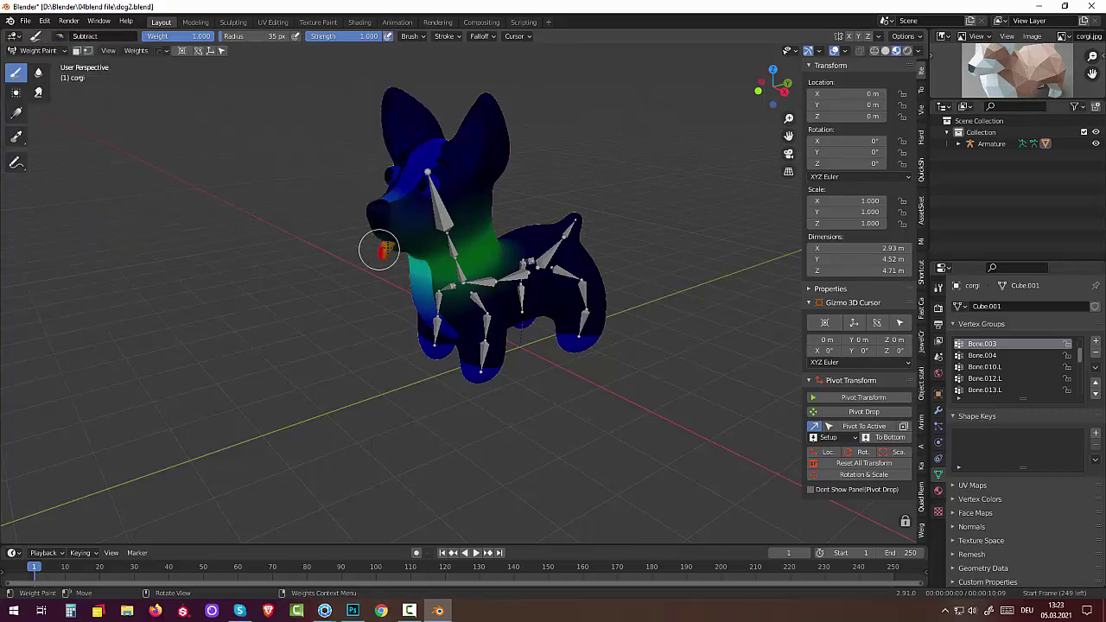
{"action": "left_click_drag", "start_coordinate": [383, 247], "coordinate": [388, 207]}
{"action": "mouse_move", "coordinate": [388, 207]}
{"action": "middle_mouse_down"}
{"action": "mouse_move", "coordinate": [346, 178]}
{"action": "mouse_move", "coordinate": [725, 329]}
{"action": "middle_mouse_up"}
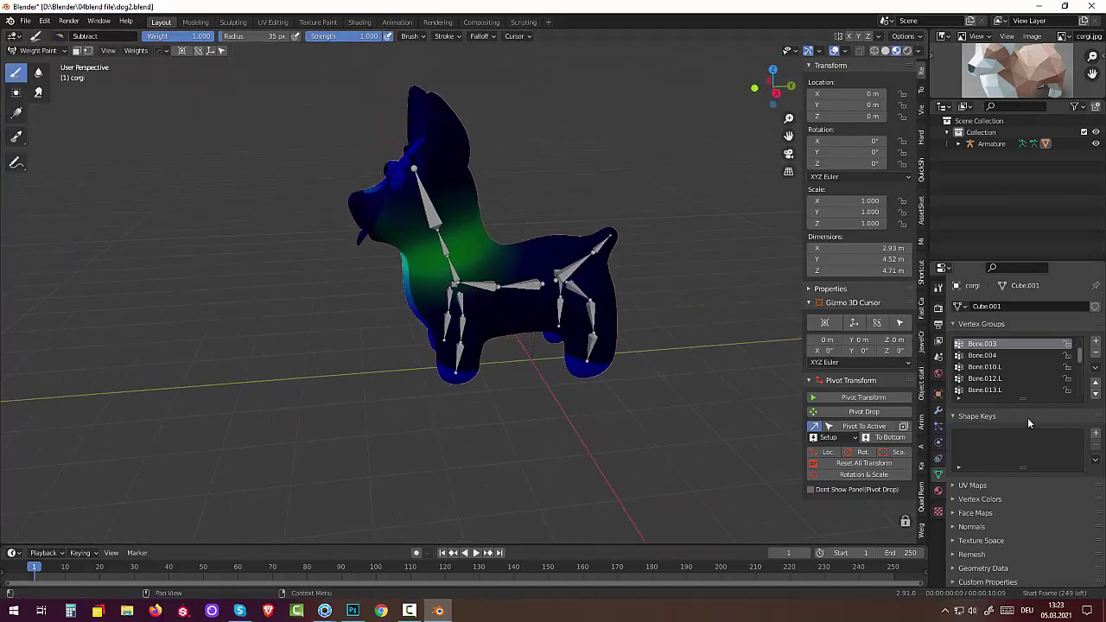
{"action": "left_click", "coordinate": [993, 355]}
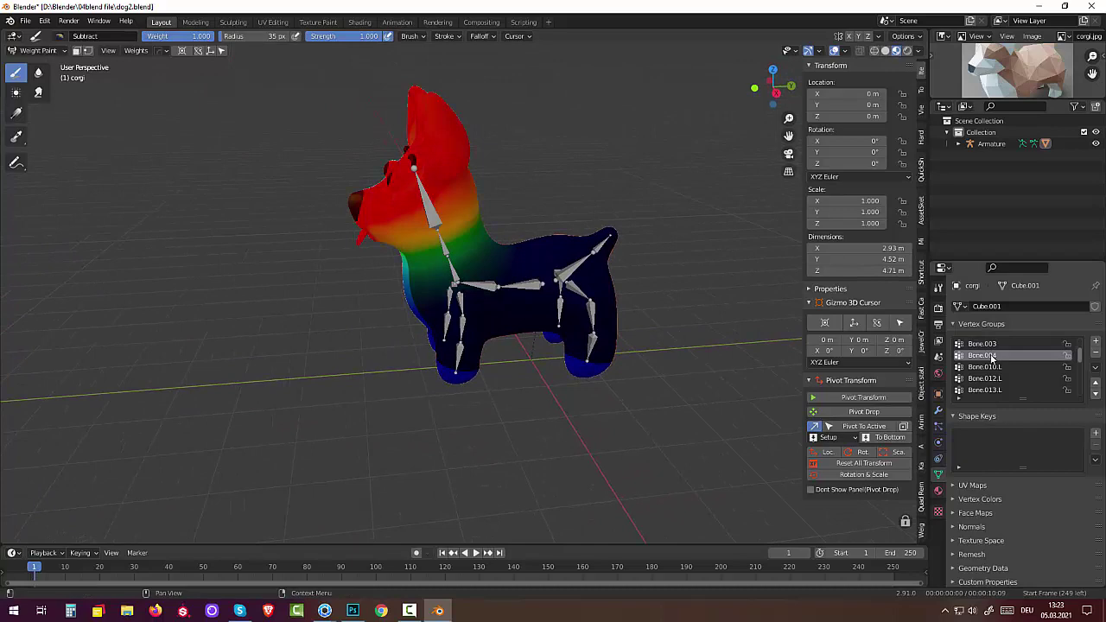
{"action": "mouse_move", "coordinate": [609, 345]}
{"action": "middle_mouse_down"}
{"action": "mouse_move", "coordinate": [697, 288]}
{"action": "mouse_move", "coordinate": [659, 291]}
{"action": "middle_mouse_up"}
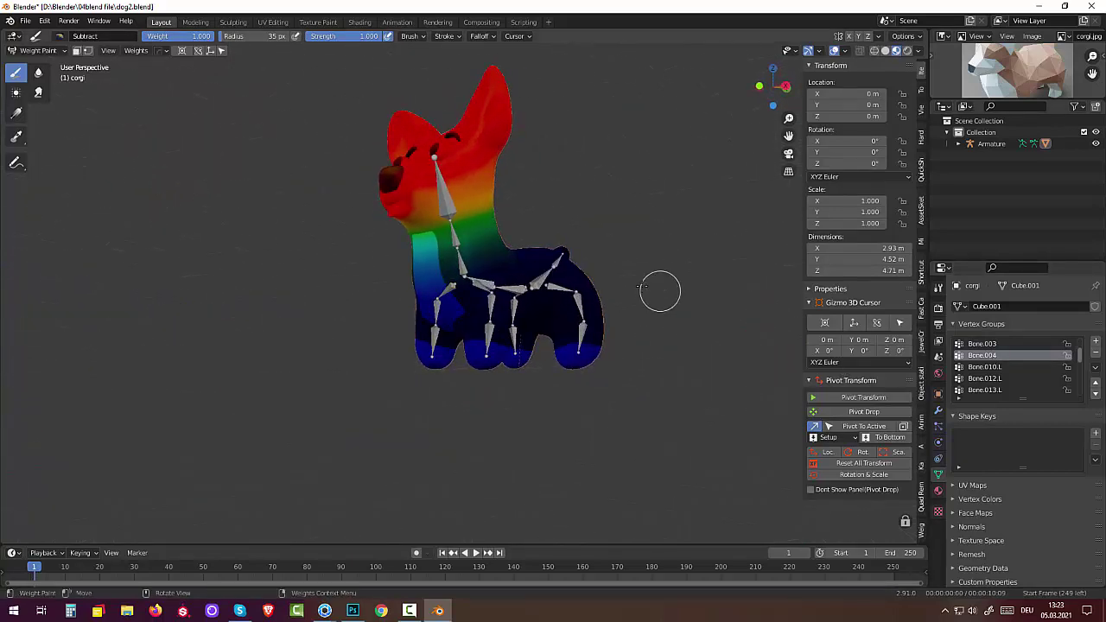
Switch the weight brush to Draw and orbit around to check the head's weights
{"action": "left_click", "coordinate": [100, 39]}
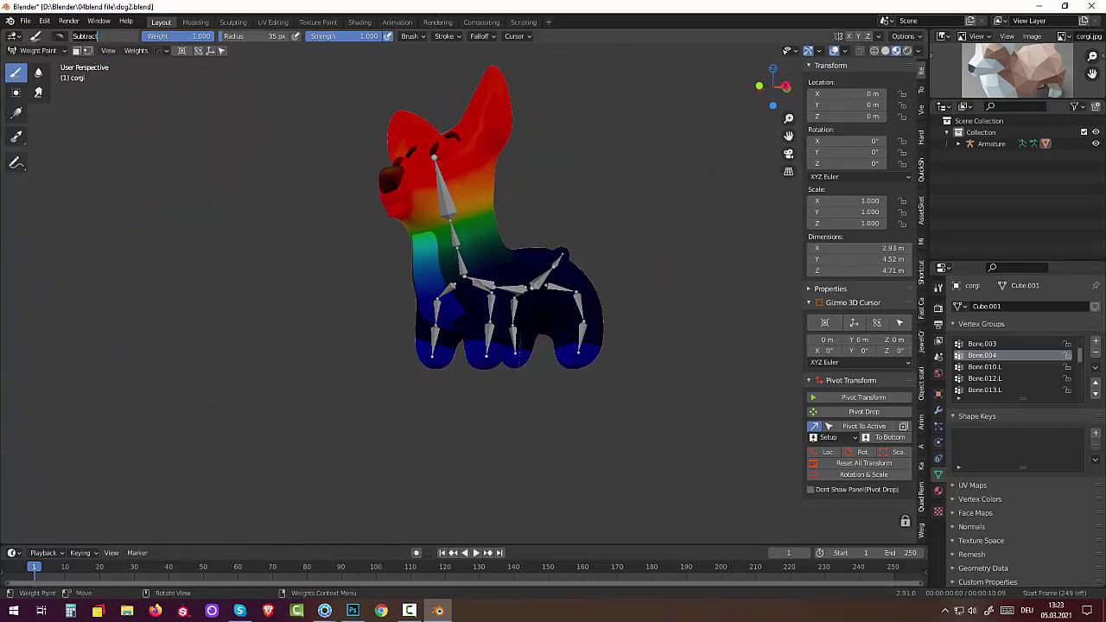
{"action": "key", "text": "Return"}
{"action": "left_click", "coordinate": [60, 37]}
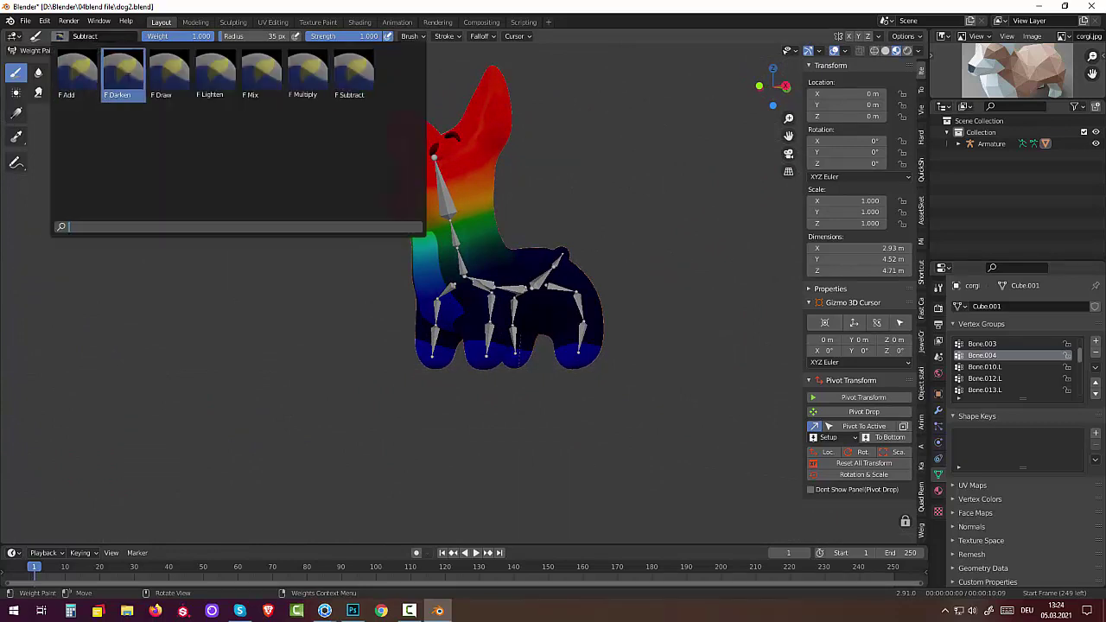
{"action": "left_click", "coordinate": [159, 69]}
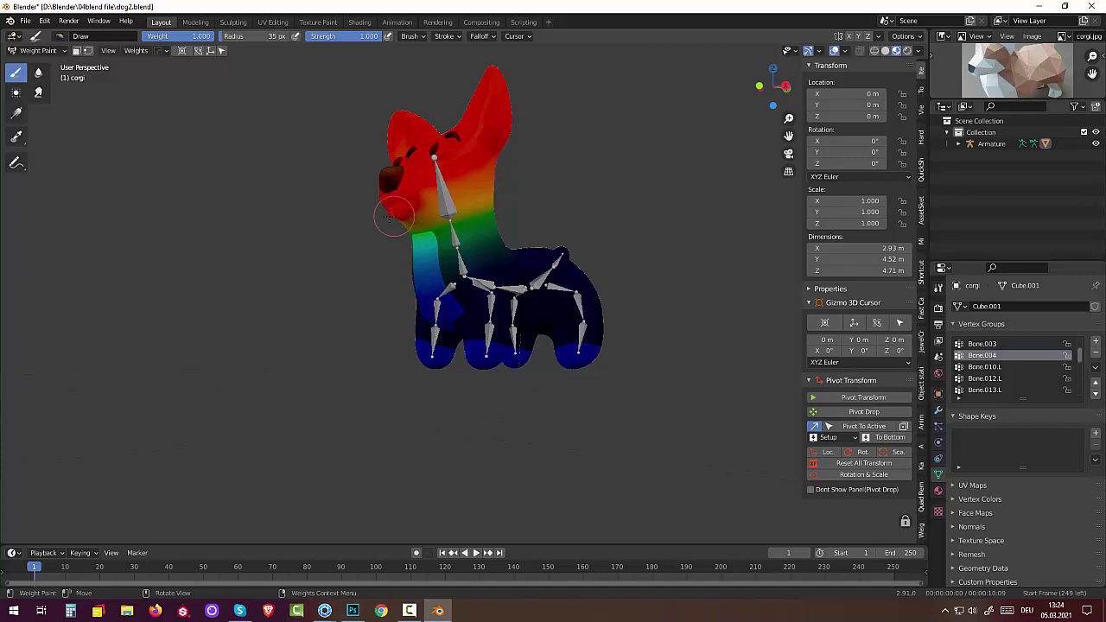
{"action": "middle_click_drag", "start_coordinate": [380, 212], "coordinate": [636, 190]}
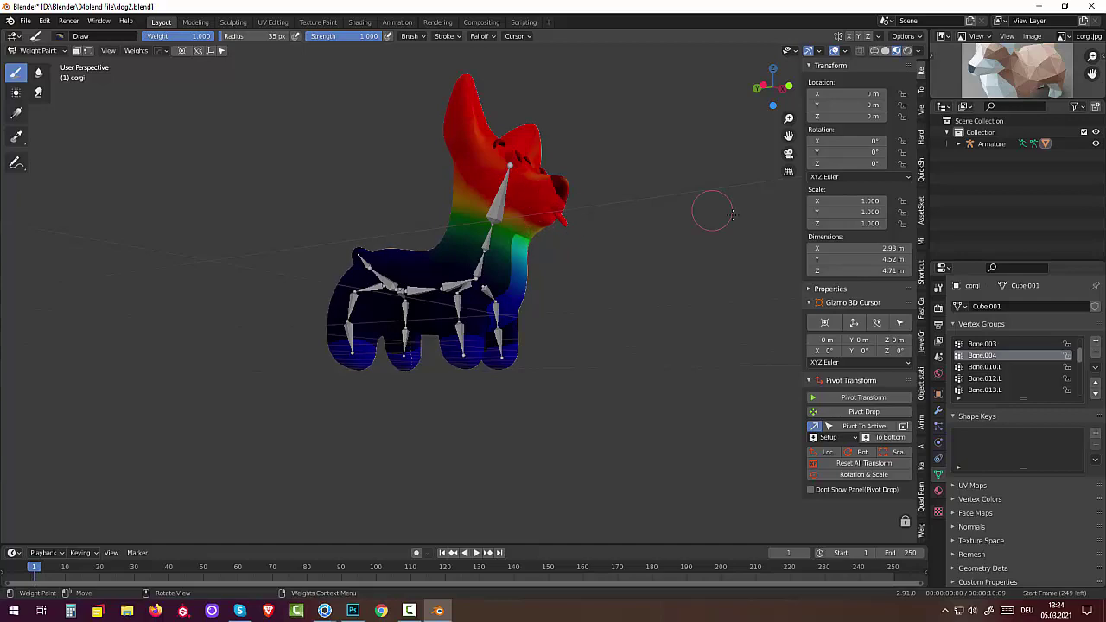
{"action": "middle_click_drag", "start_coordinate": [711, 210], "coordinate": [511, 248]}
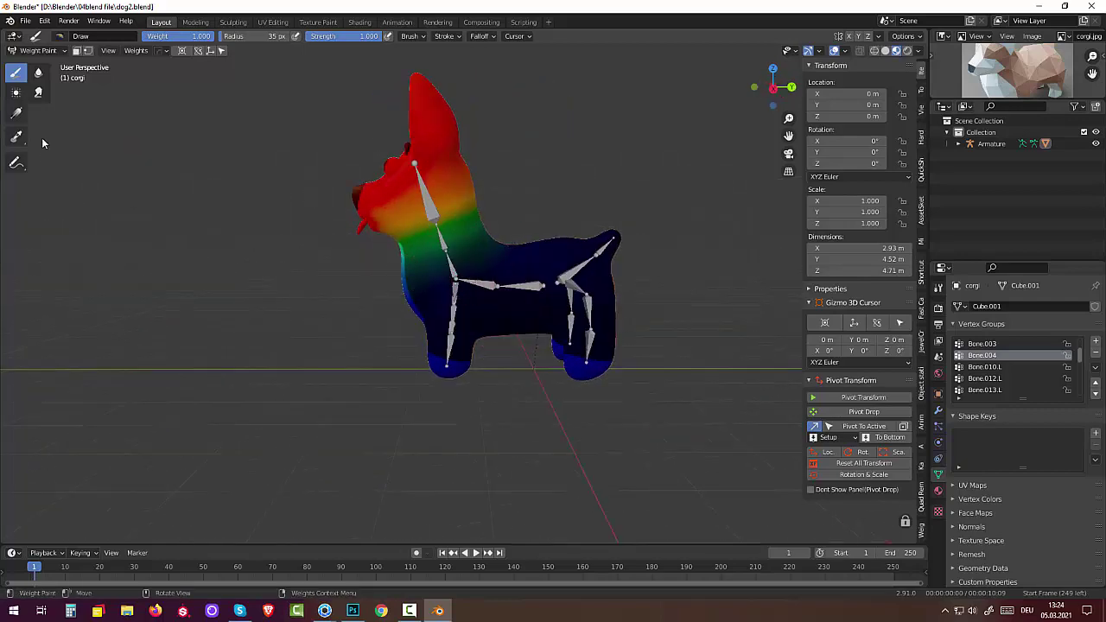
Toggle the corgi to Object Mode and back into Weight Paint mode
{"action": "left_click", "coordinate": [39, 51]}
{"action": "left_click", "coordinate": [47, 66]}
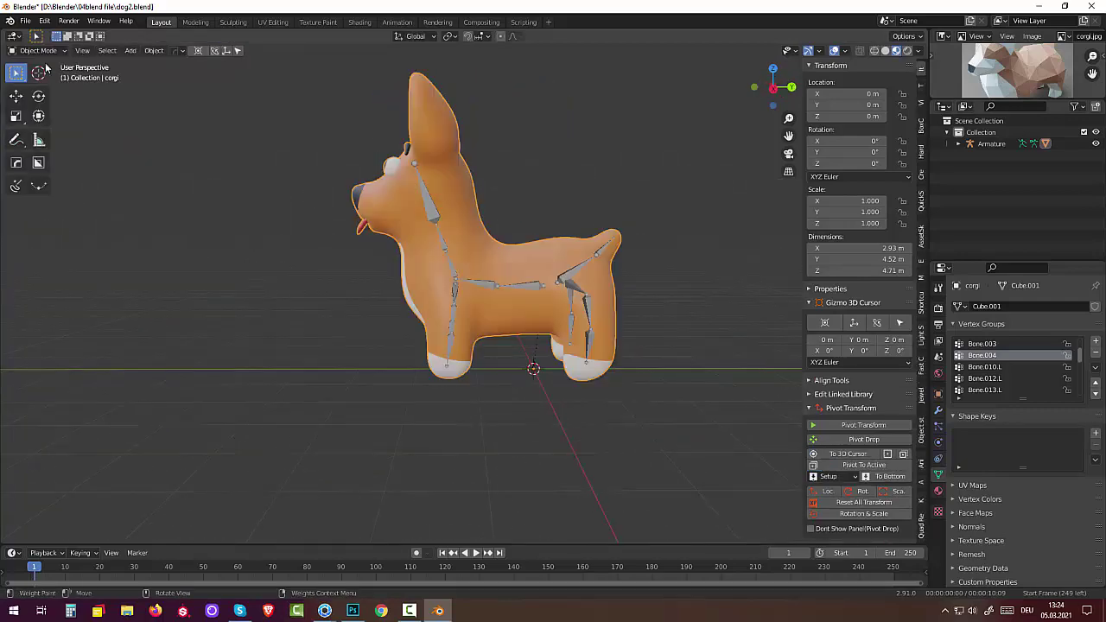
{"action": "left_click", "coordinate": [38, 51]}
{"action": "left_click", "coordinate": [38, 65]}
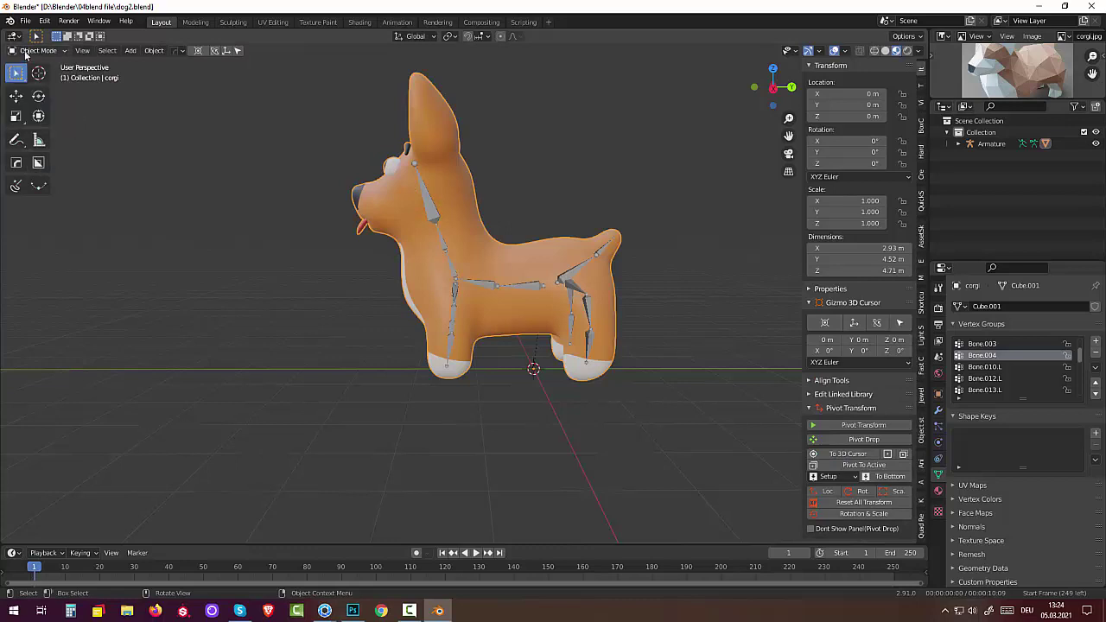
{"action": "left_click", "coordinate": [26, 51]}
{"action": "left_click", "coordinate": [48, 113]}
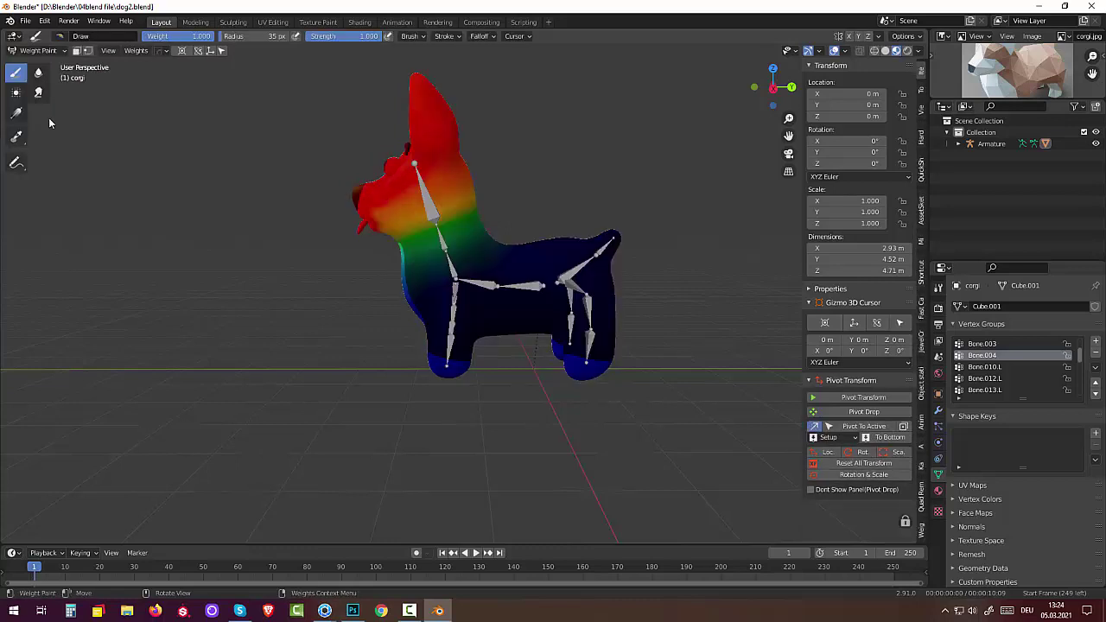
Inspect the front leg weights of Bone.010, Bone.012 and Bone.013, left and right
{"action": "left_click", "coordinate": [981, 367]}
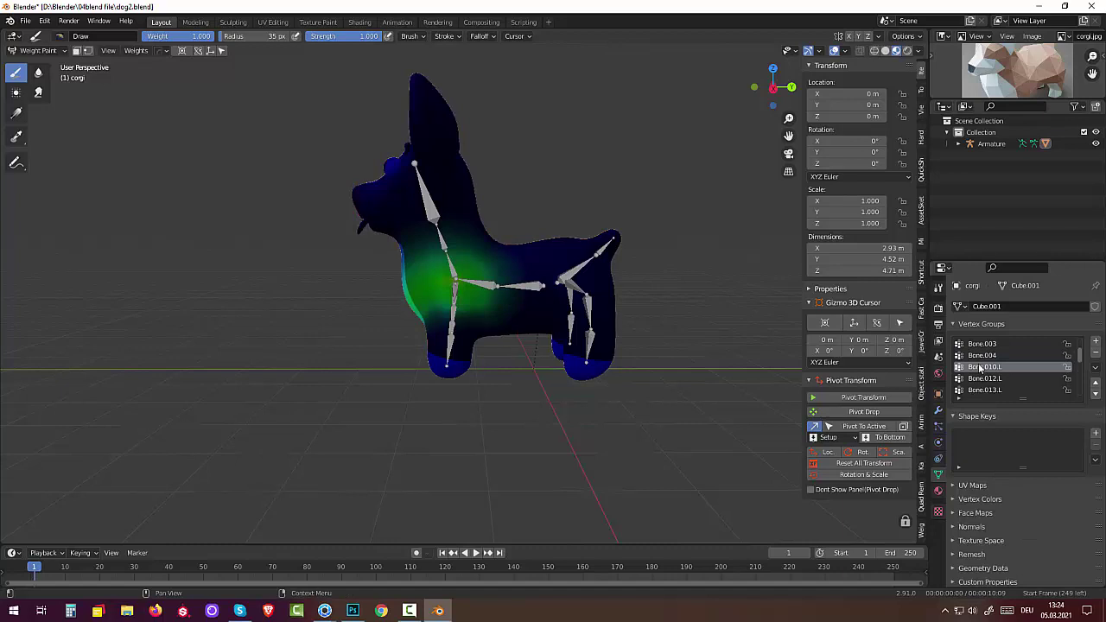
{"action": "left_click", "coordinate": [979, 380]}
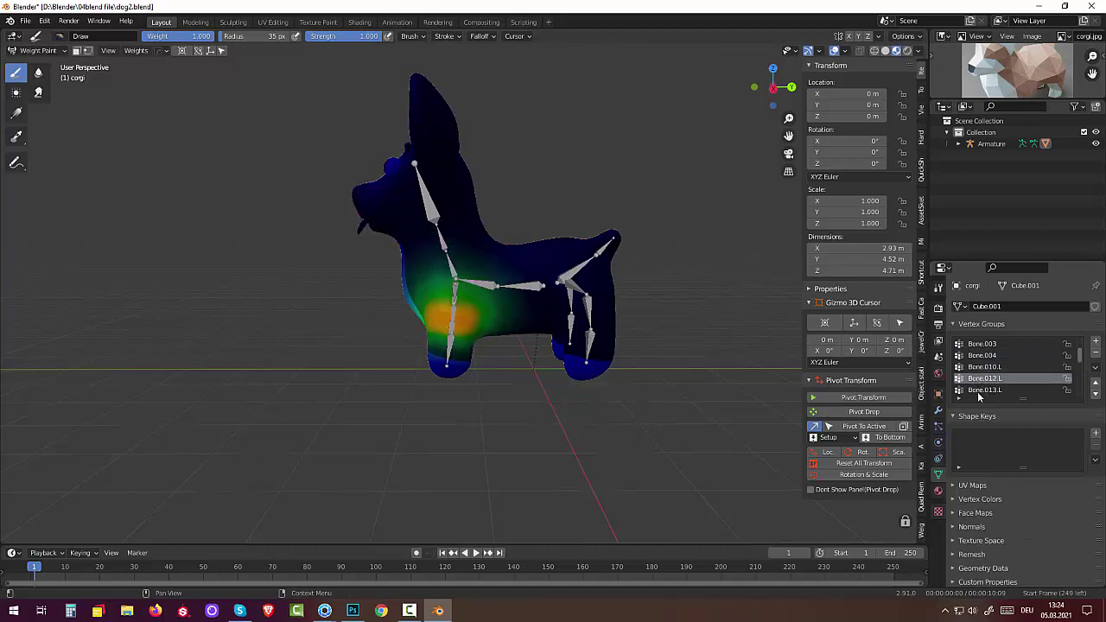
{"action": "left_click", "coordinate": [979, 391]}
{"action": "scroll", "coordinate": [980, 393], "scroll_direction": "down", "scroll_amount": 1}
{"action": "scroll", "coordinate": [980, 393], "scroll_direction": "down", "scroll_amount": 2}
{"action": "left_click", "coordinate": [983, 370]}
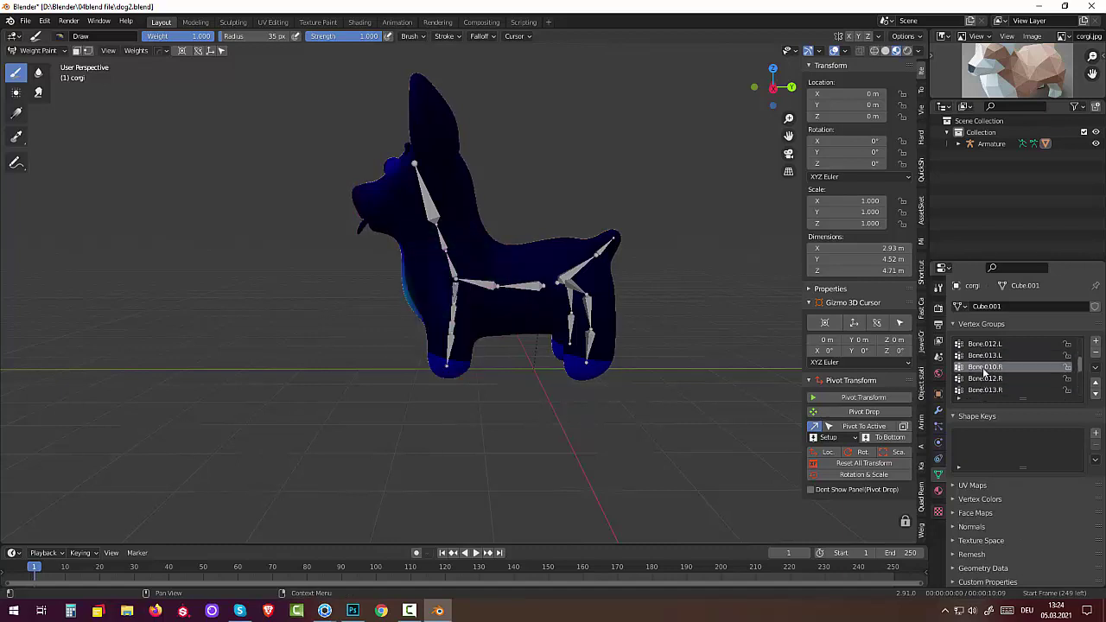
{"action": "left_click", "coordinate": [982, 380]}
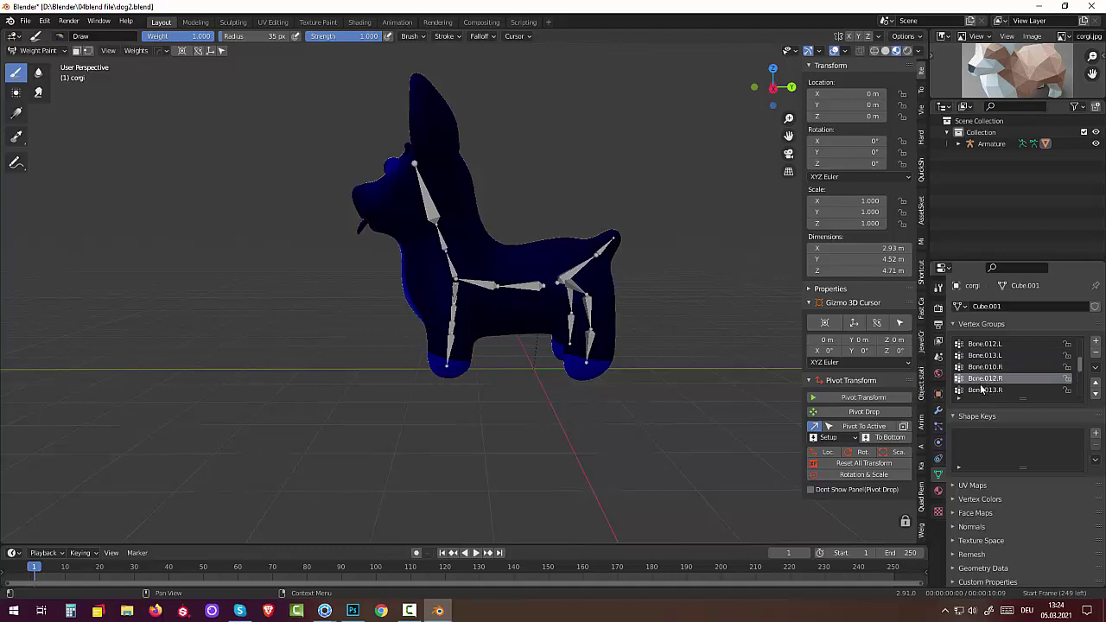
{"action": "left_click", "coordinate": [980, 390]}
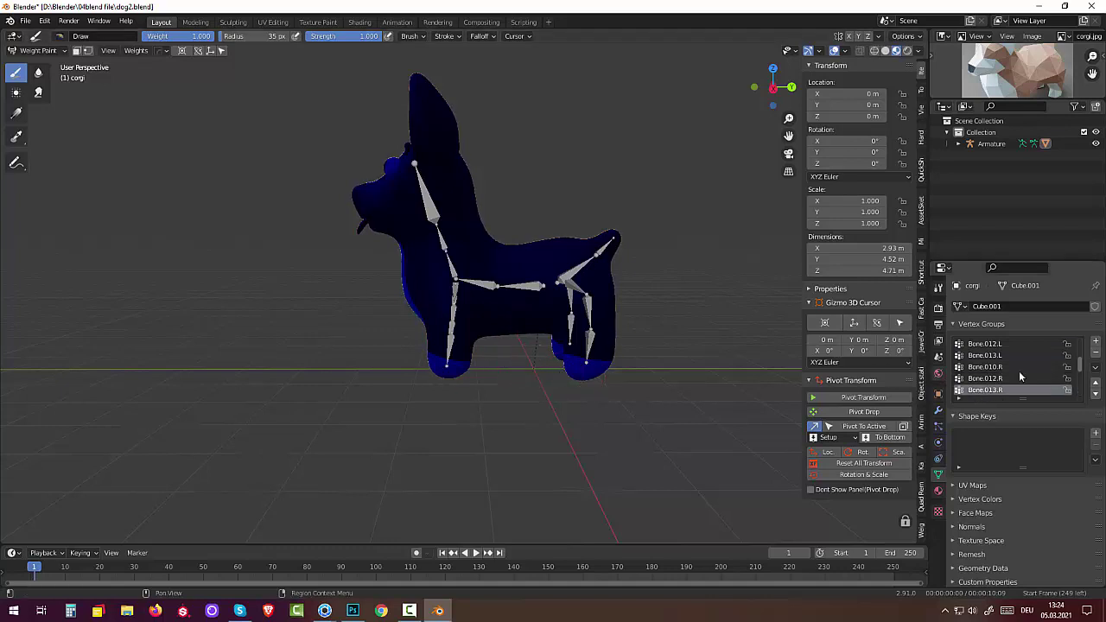
Inspect the hind leg groups Bone.007.L, Bone.009.L, Bone.007.R and the Bone.006 tail weights
{"action": "scroll", "coordinate": [1027, 373], "scroll_direction": "down", "scroll_amount": 2}
{"action": "left_click", "coordinate": [996, 380]}
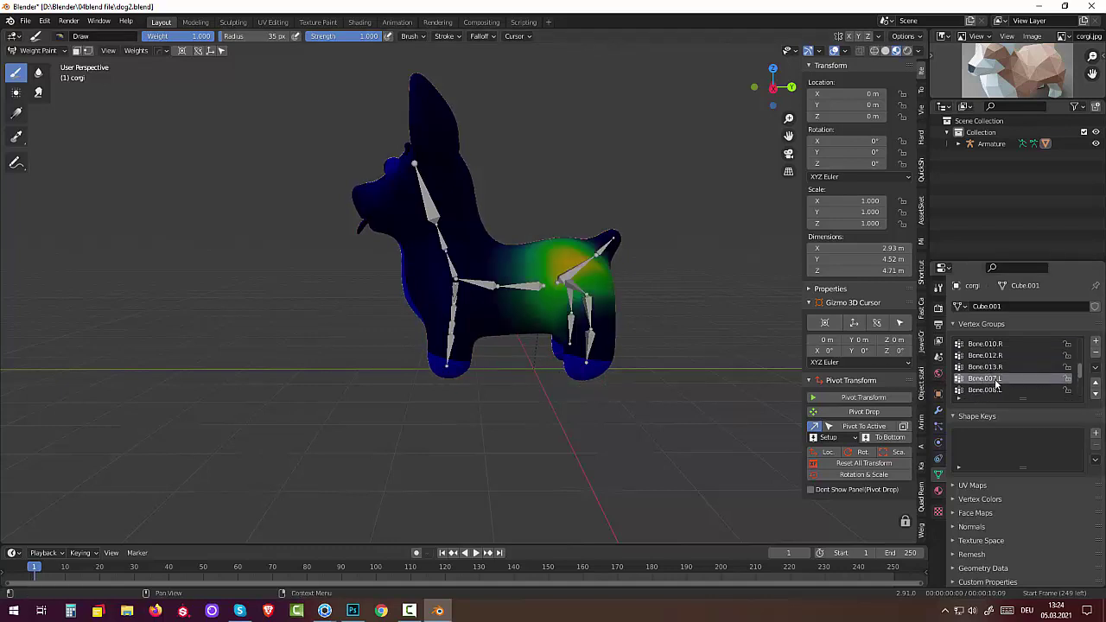
{"action": "left_click", "coordinate": [995, 391]}
{"action": "scroll", "coordinate": [996, 390], "scroll_direction": "down", "scroll_amount": 1}
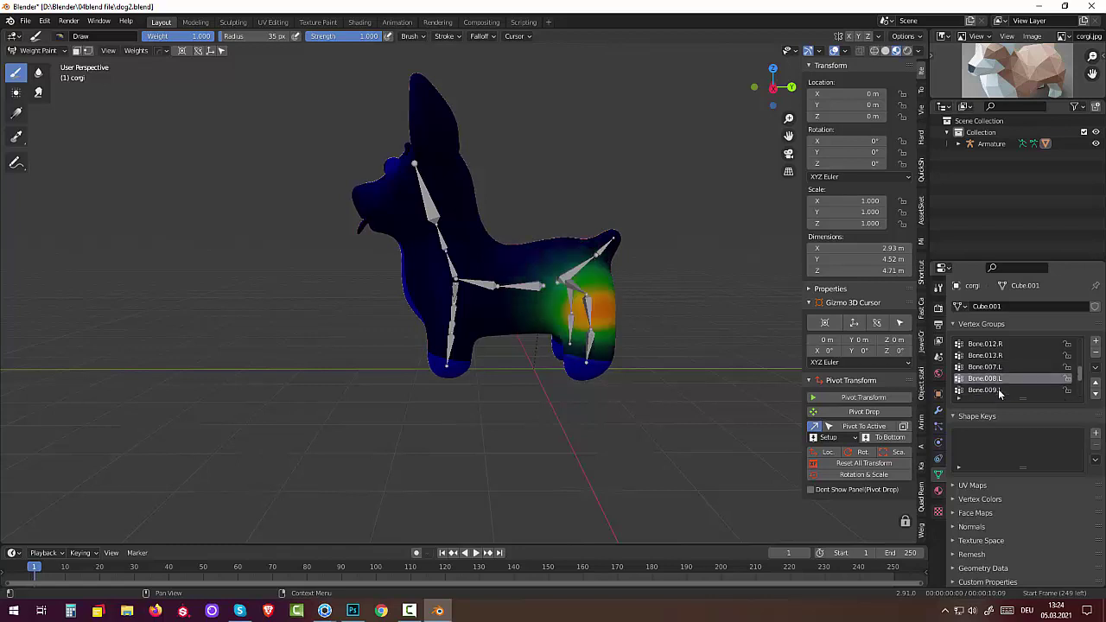
{"action": "scroll", "coordinate": [996, 389], "scroll_direction": "down", "scroll_amount": 1}
{"action": "left_click", "coordinate": [994, 379]}
{"action": "scroll", "coordinate": [996, 388], "scroll_direction": "down", "scroll_amount": 2}
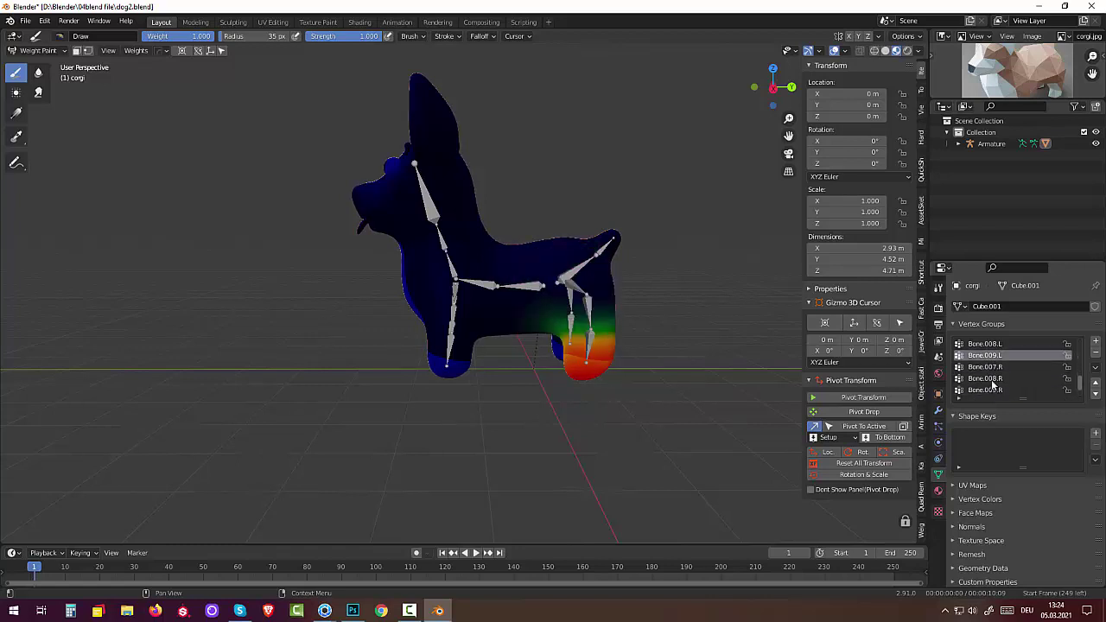
{"action": "left_click", "coordinate": [993, 368]}
{"action": "middle_click_drag", "start_coordinate": [588, 415], "coordinate": [518, 414]}
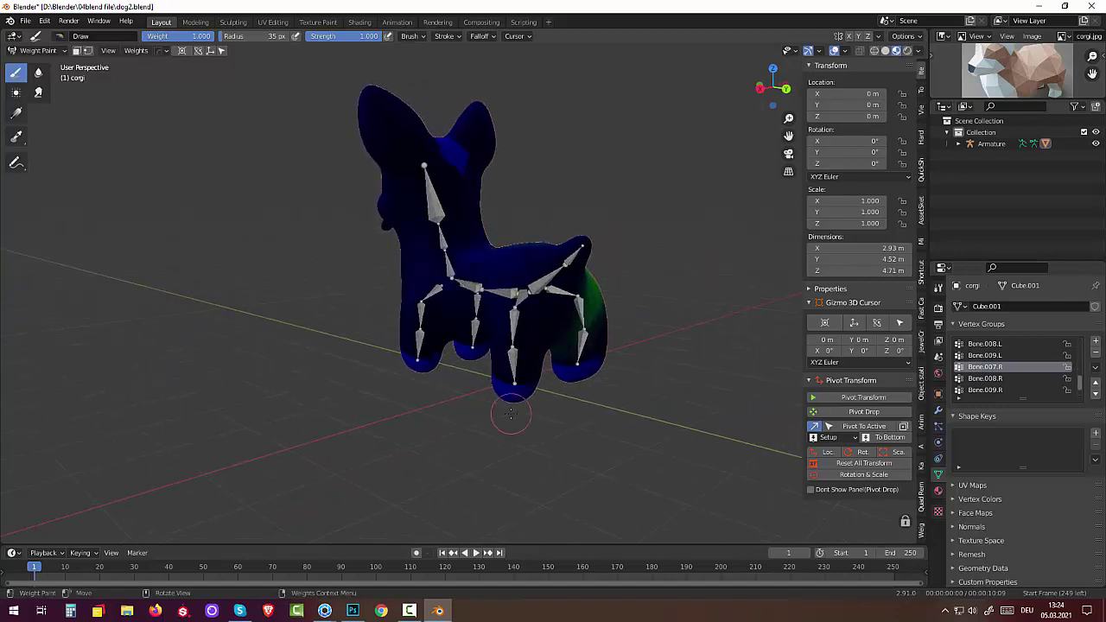
{"action": "scroll", "coordinate": [1014, 390], "scroll_direction": "down", "scroll_amount": 2}
{"action": "left_click", "coordinate": [993, 392]}
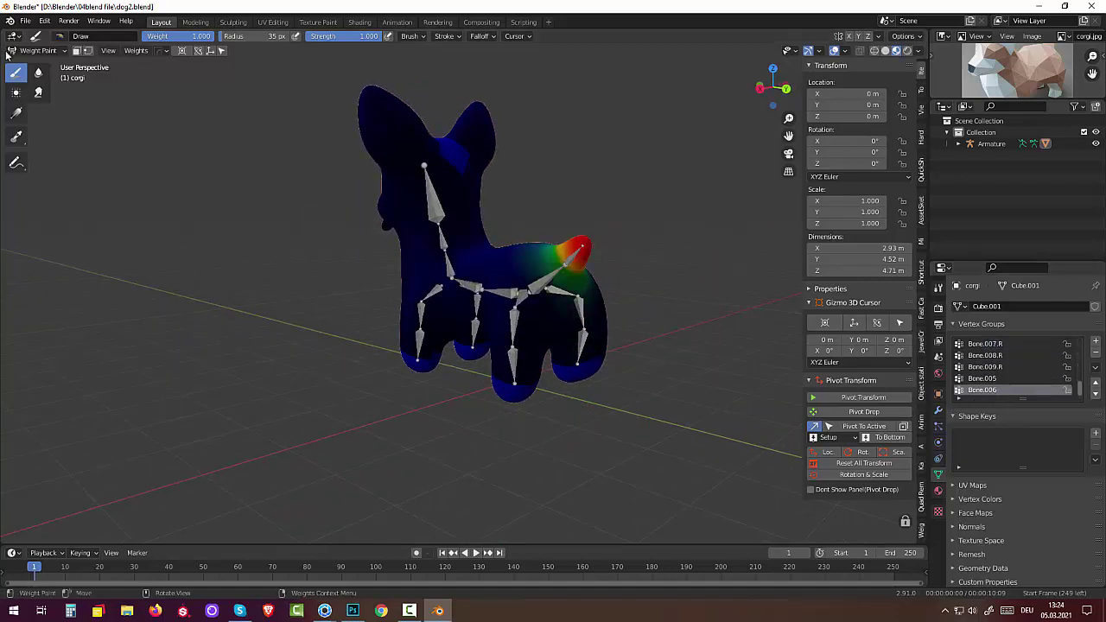
Return to Object Mode, make the armature active and orbit to a side view
{"action": "left_click", "coordinate": [36, 50]}
{"action": "left_click", "coordinate": [43, 66]}
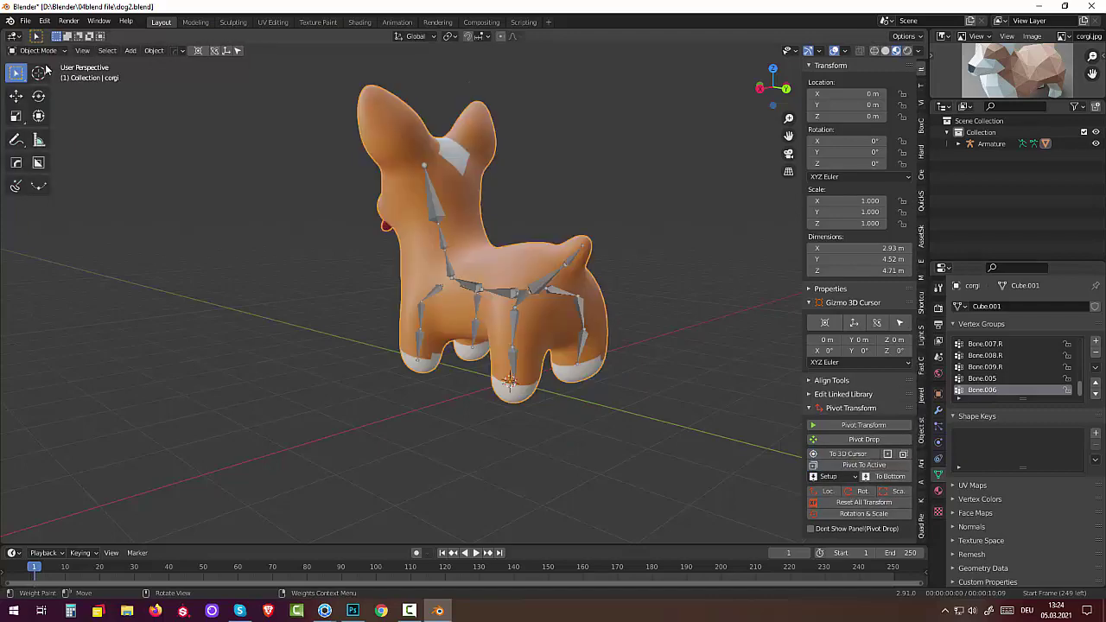
{"action": "left_click", "coordinate": [544, 292]}
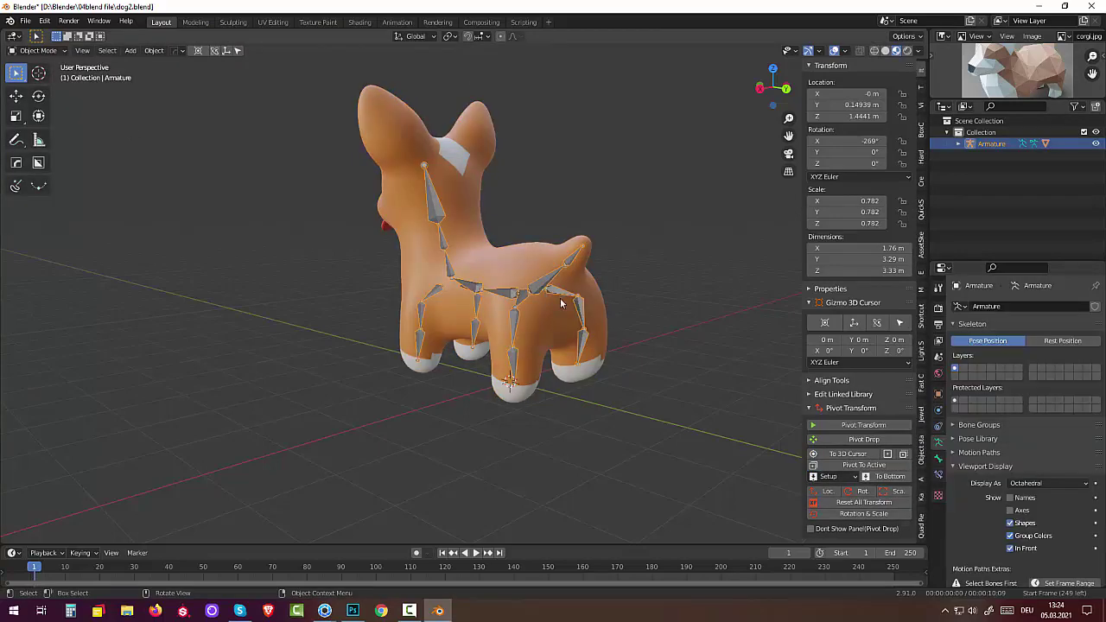
{"action": "mouse_move", "coordinate": [560, 303]}
{"action": "middle_mouse_down"}
{"action": "mouse_move", "coordinate": [651, 377]}
{"action": "mouse_move", "coordinate": [657, 348]}
{"action": "middle_mouse_up"}
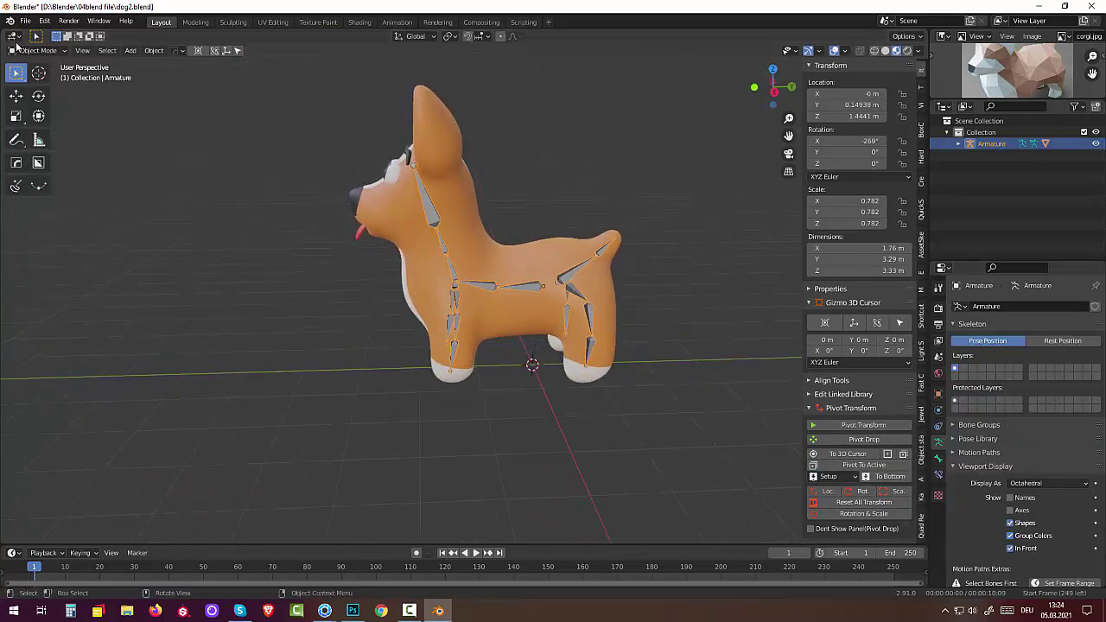
Put the armature in Pose Mode and rotate the tail bone to test the deformation
{"action": "left_click", "coordinate": [38, 50]}
{"action": "left_click", "coordinate": [33, 90]}
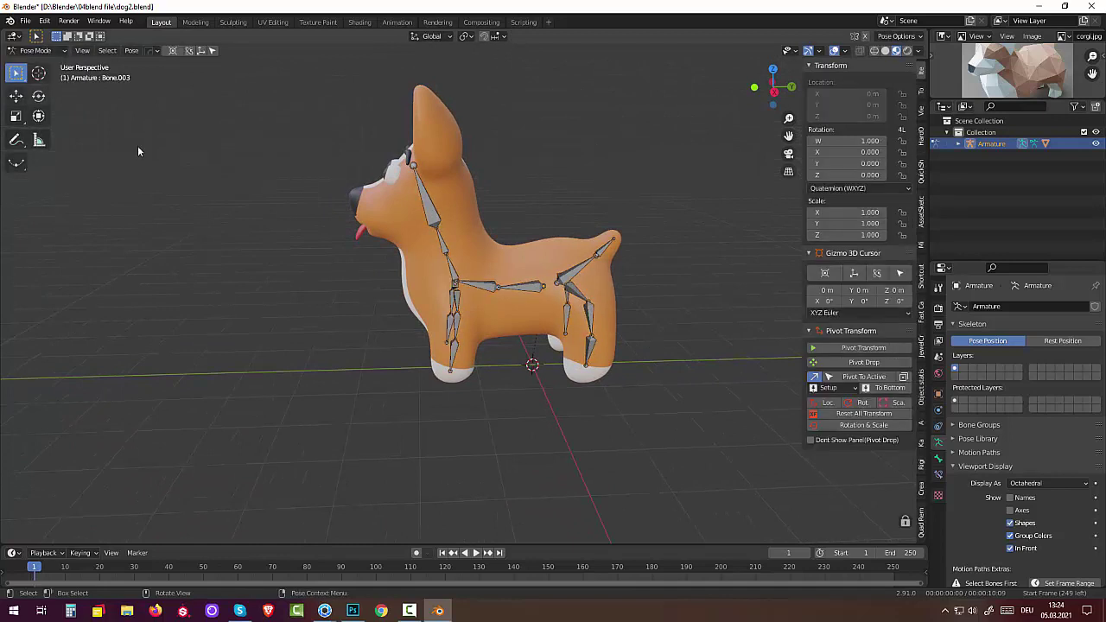
{"action": "left_click", "coordinate": [617, 236]}
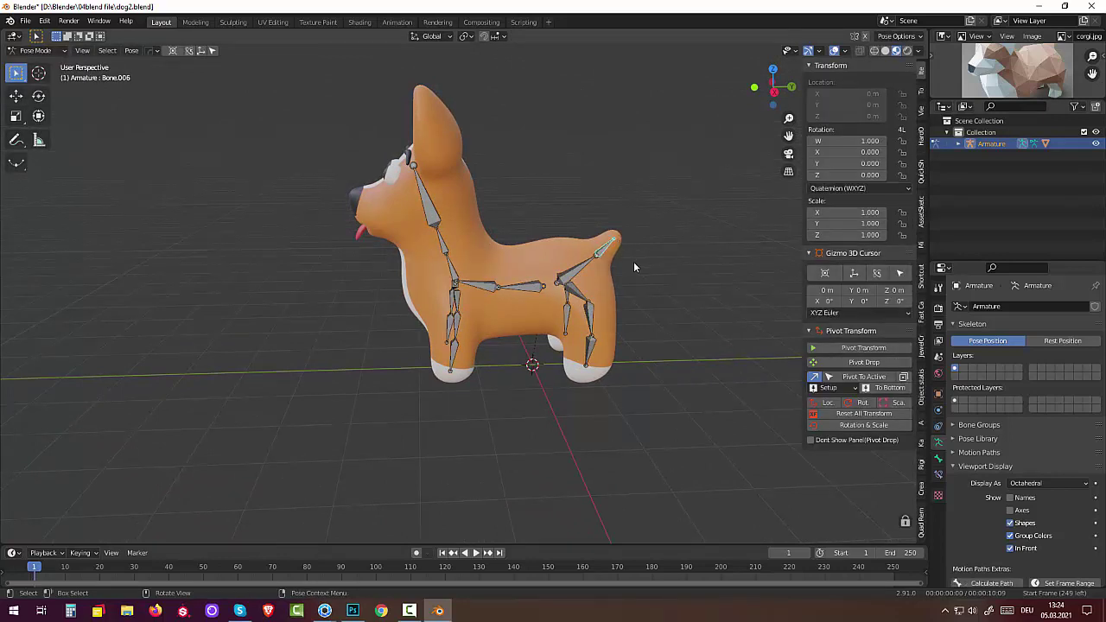
{"action": "mouse_move", "coordinate": [674, 262]}
{"action": "middle_mouse_down"}
{"action": "mouse_move", "coordinate": [670, 308]}
{"action": "mouse_move", "coordinate": [593, 357]}
{"action": "mouse_move", "coordinate": [588, 383]}
{"action": "middle_mouse_up"}
{"action": "key", "text": "r"}
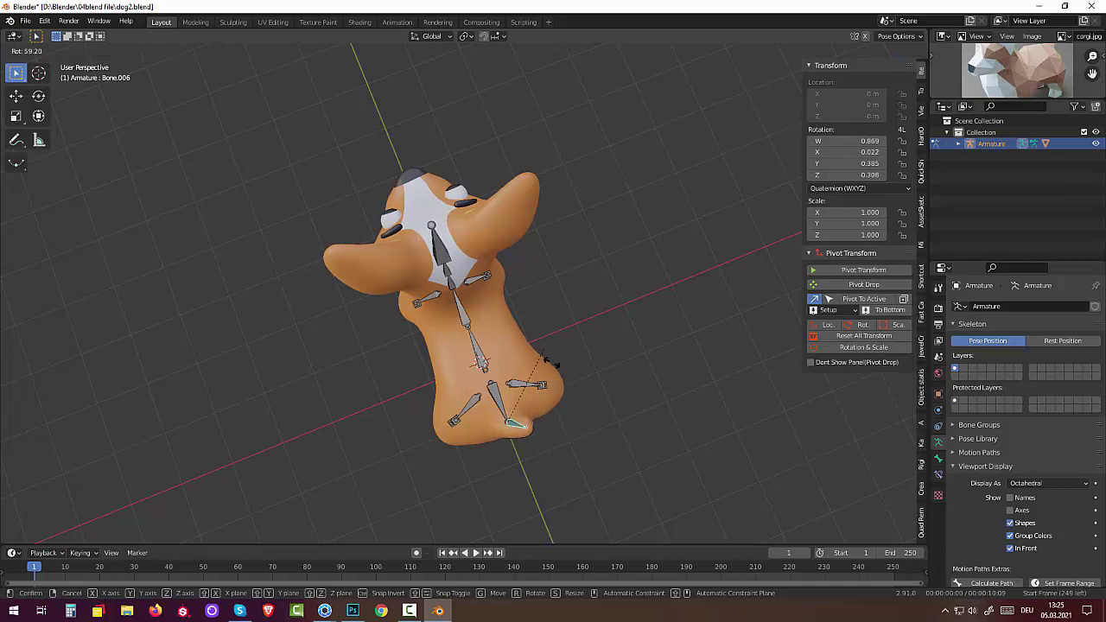
{"action": "left_click", "coordinate": [594, 429]}
{"action": "mouse_move", "coordinate": [594, 428]}
{"action": "middle_mouse_down"}
{"action": "mouse_move", "coordinate": [737, 320]}
{"action": "mouse_move", "coordinate": [883, 338]}
{"action": "mouse_move", "coordinate": [717, 335]}
{"action": "mouse_move", "coordinate": [521, 292]}
{"action": "middle_mouse_up"}
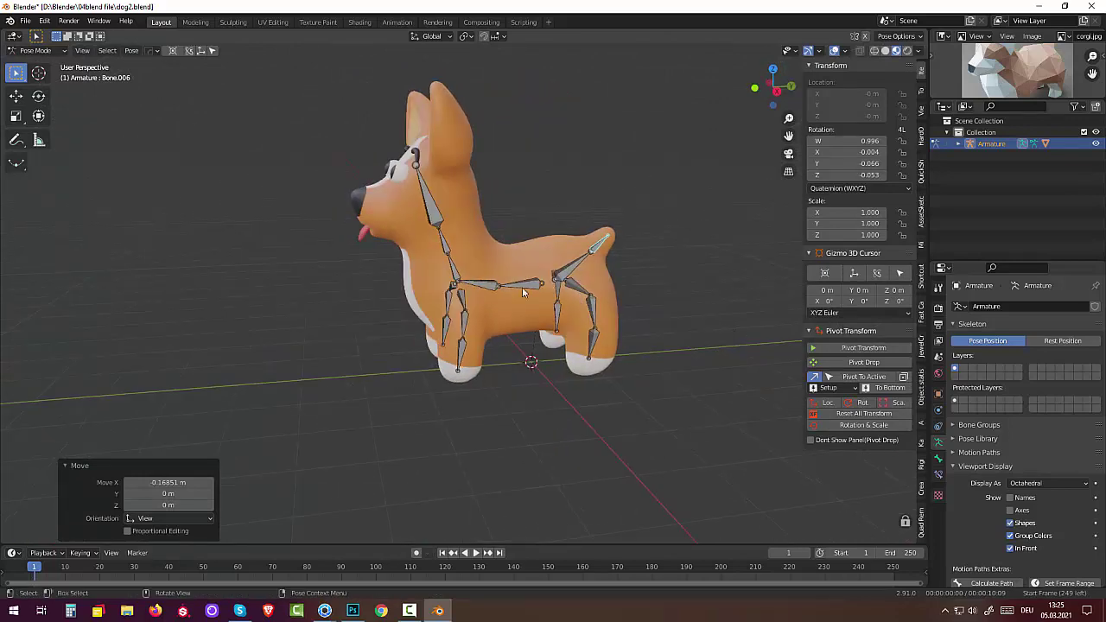
Rotate the neck bone Bone.004 by -0.922° on Z, then return to Object Mode
{"action": "left_click", "coordinate": [432, 200]}
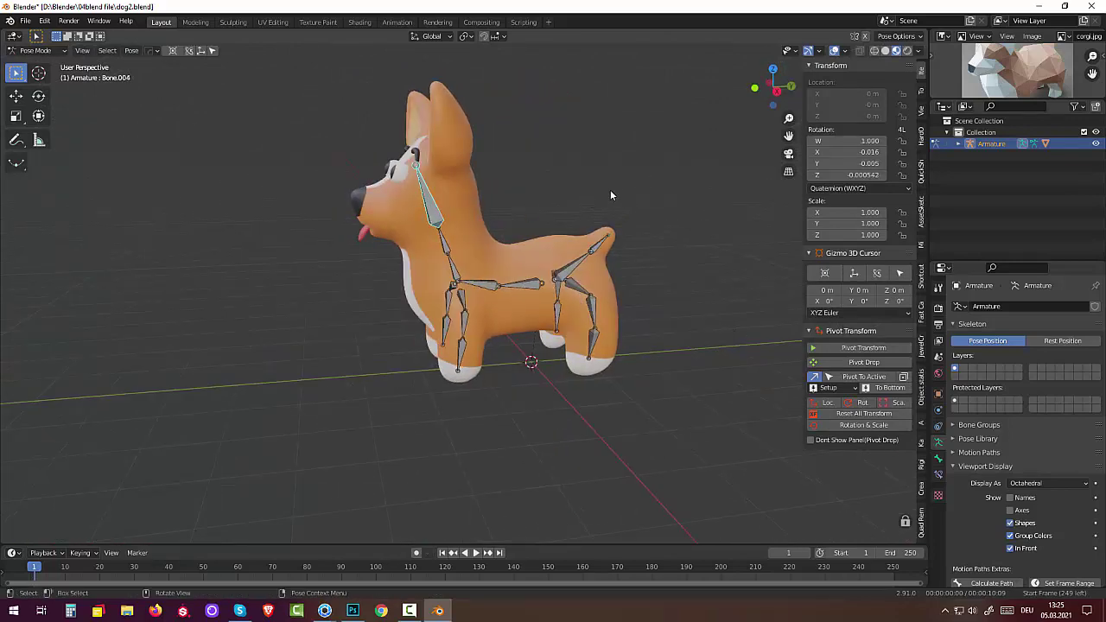
{"action": "key", "text": "r"}
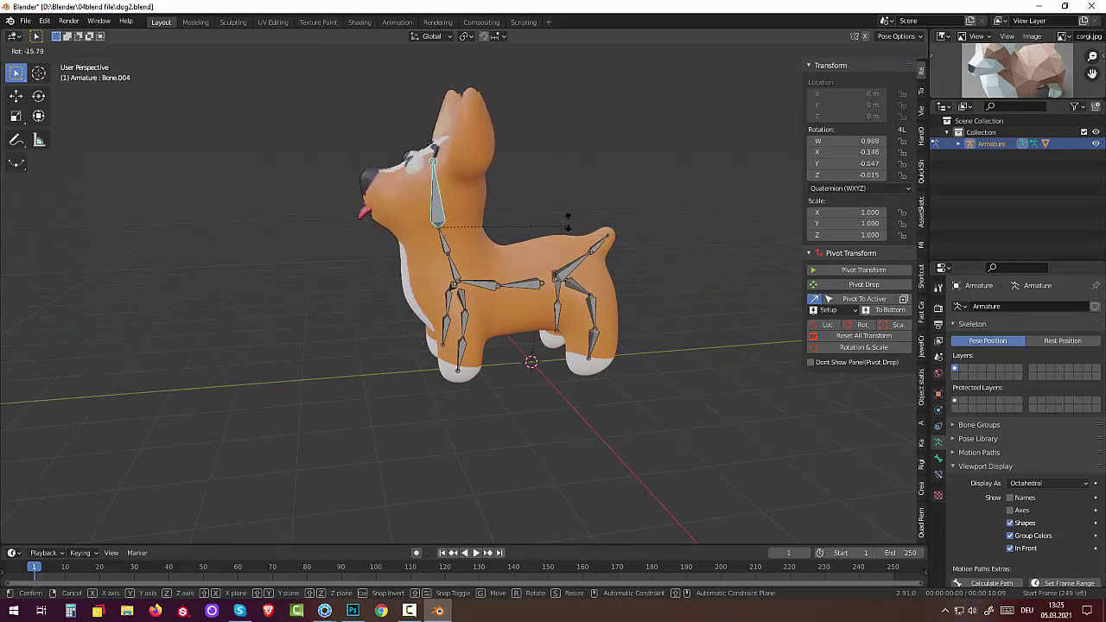
{"action": "left_click", "coordinate": [560, 191]}
{"action": "mouse_move", "coordinate": [560, 191]}
{"action": "middle_mouse_down"}
{"action": "mouse_move", "coordinate": [693, 188]}
{"action": "mouse_move", "coordinate": [752, 165]}
{"action": "mouse_move", "coordinate": [504, 259]}
{"action": "mouse_move", "coordinate": [361, 239]}
{"action": "middle_mouse_up"}
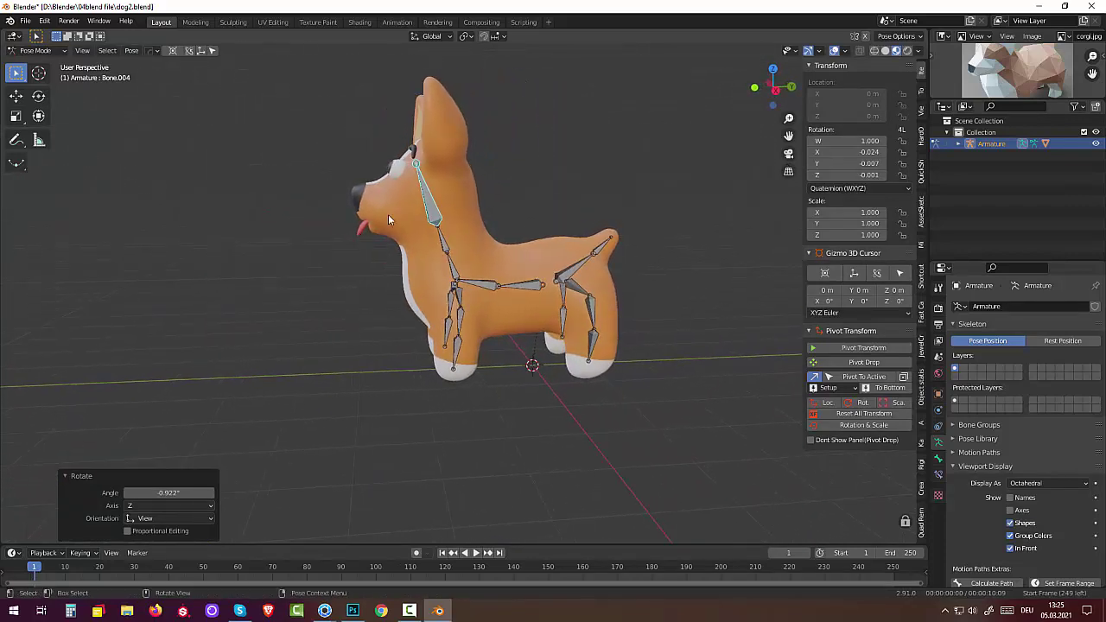
{"action": "left_click", "coordinate": [35, 51]}
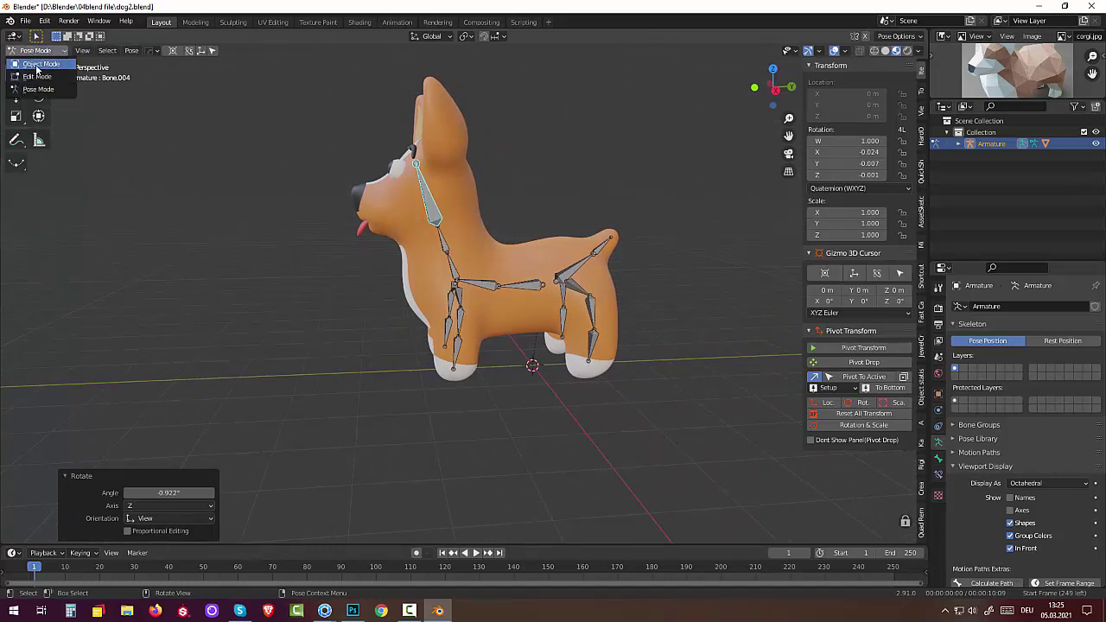
{"action": "left_click", "coordinate": [38, 65]}
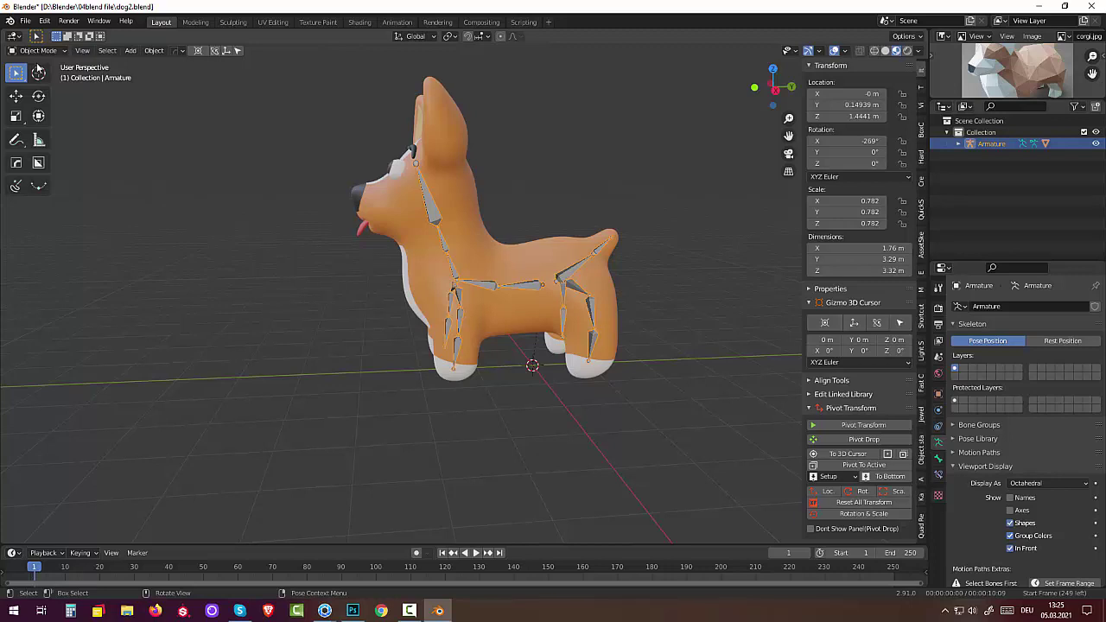
Make the armature the active object and switch it into Edit Mode
{"action": "left_click", "coordinate": [458, 201]}
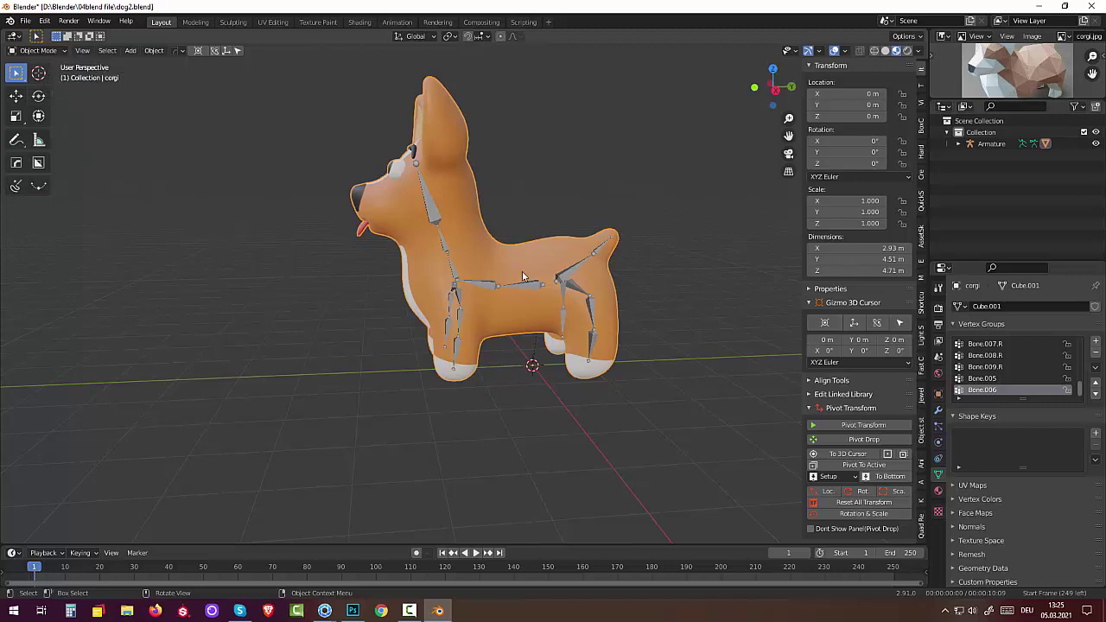
{"action": "scroll", "coordinate": [1004, 373], "scroll_direction": "up", "scroll_amount": 4}
{"action": "scroll", "coordinate": [1004, 373], "scroll_direction": "up", "scroll_amount": 5}
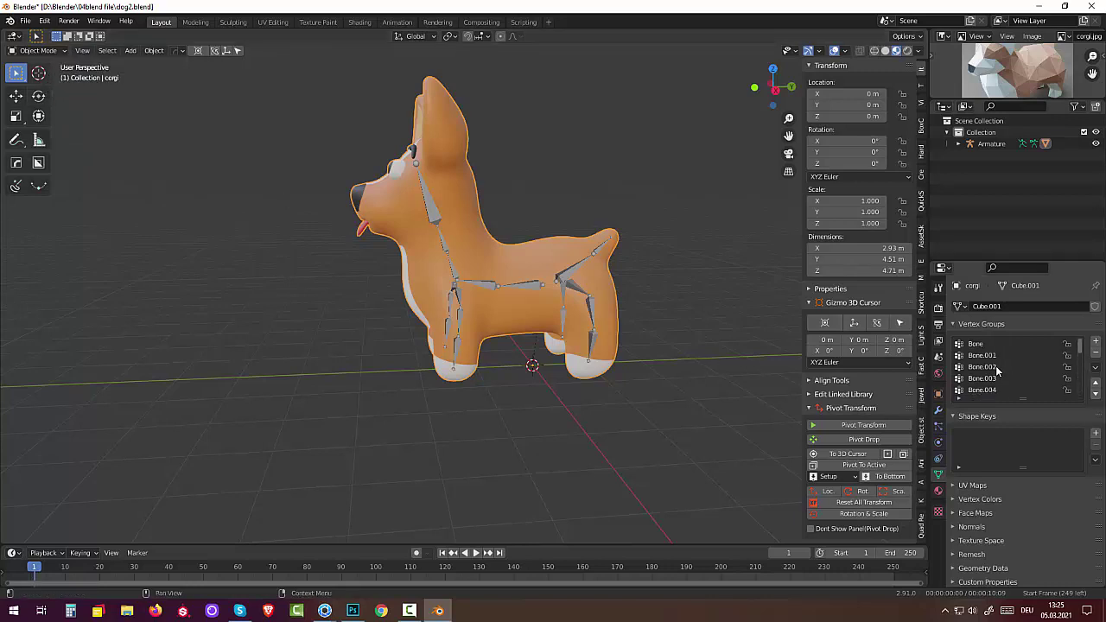
{"action": "left_click", "coordinate": [432, 209]}
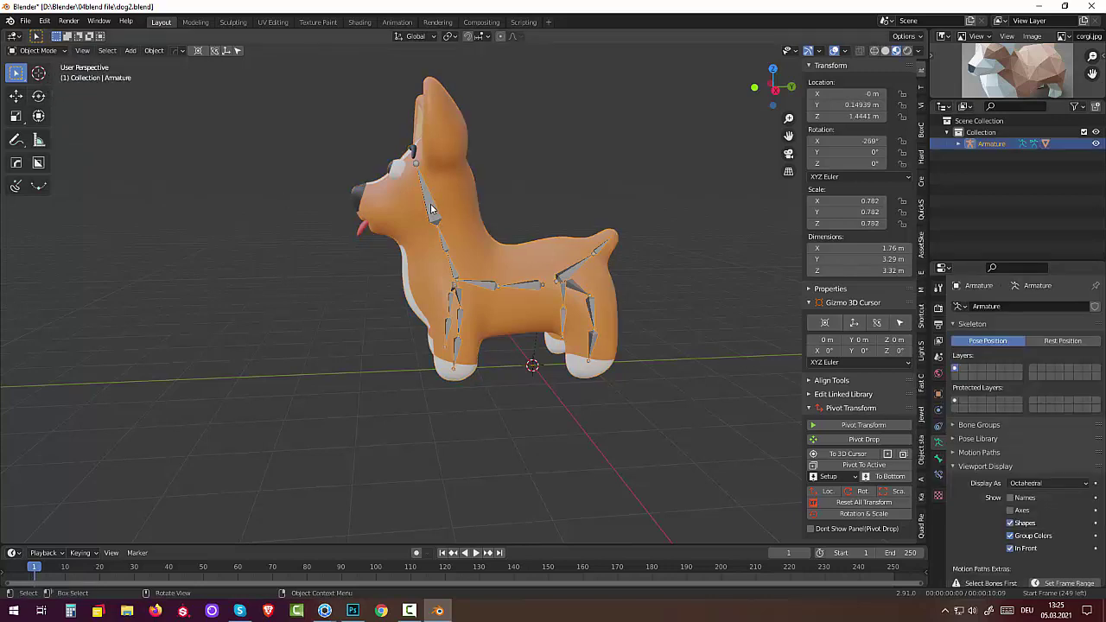
{"action": "left_click", "coordinate": [35, 50]}
{"action": "left_click", "coordinate": [39, 81]}
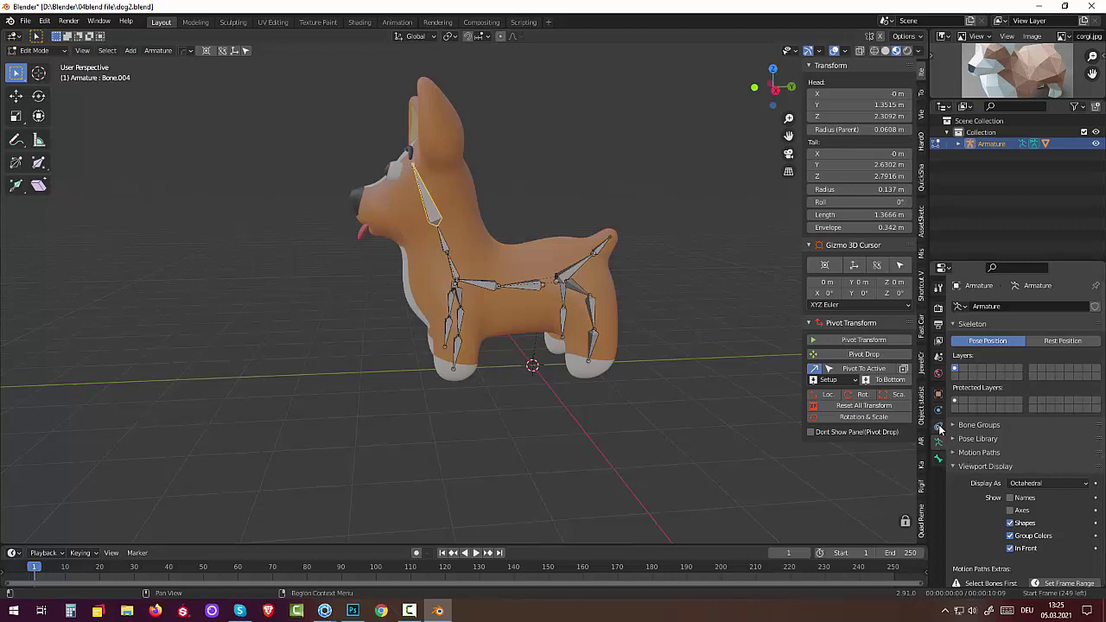
Rename the head bone Bone.004 to 'kopf' in the Bone properties
{"action": "left_click", "coordinate": [939, 460]}
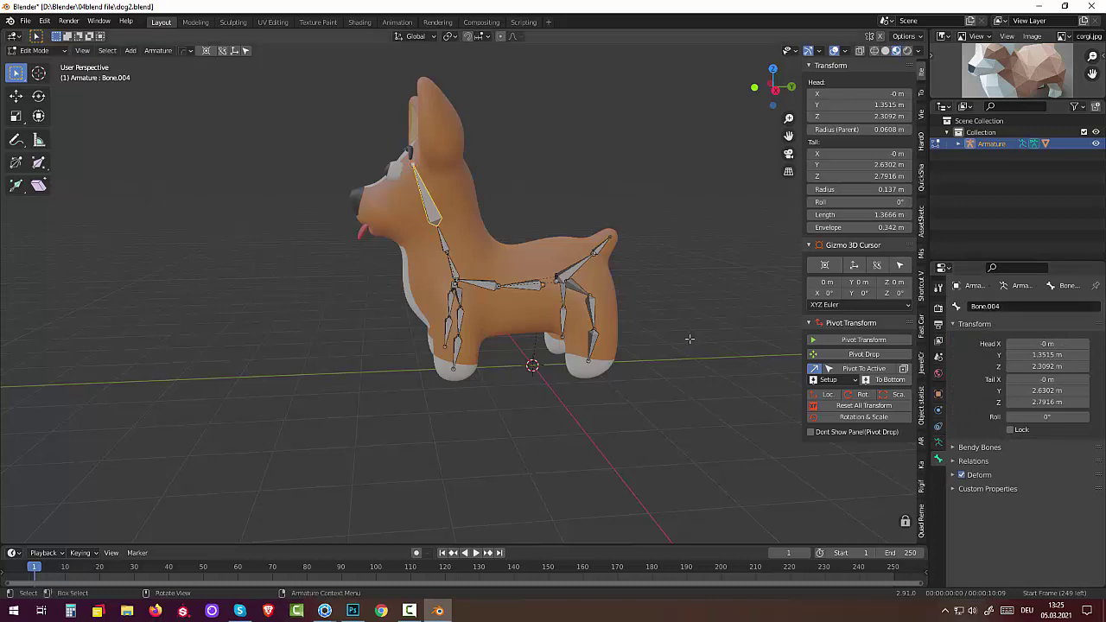
{"action": "left_click", "coordinate": [984, 306]}
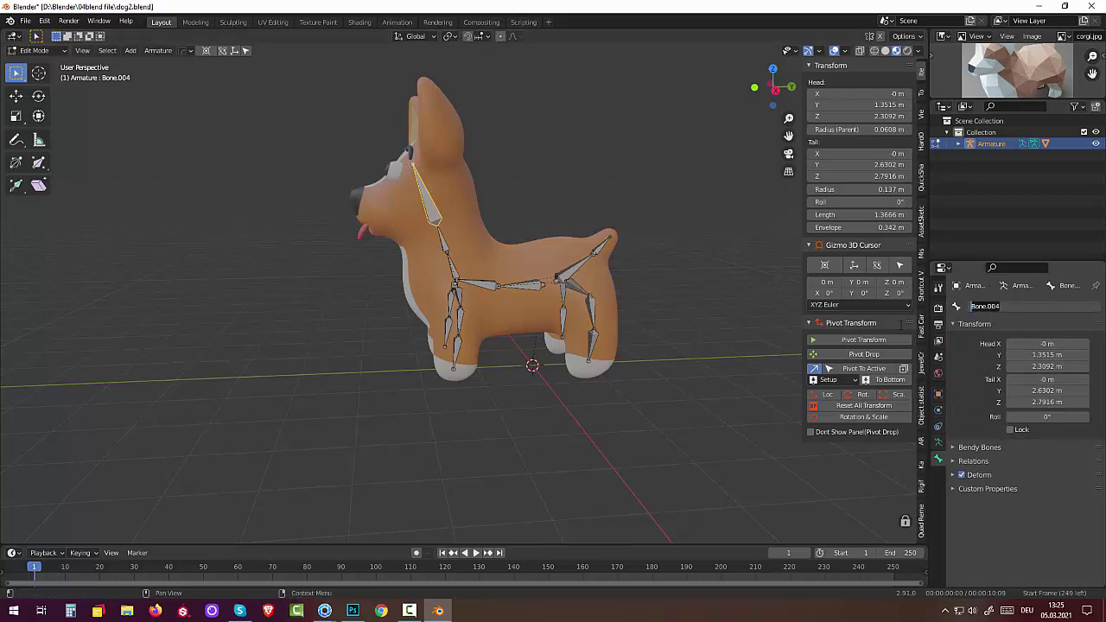
{"action": "type", "text": "s"}
{"action": "key", "text": "Return"}
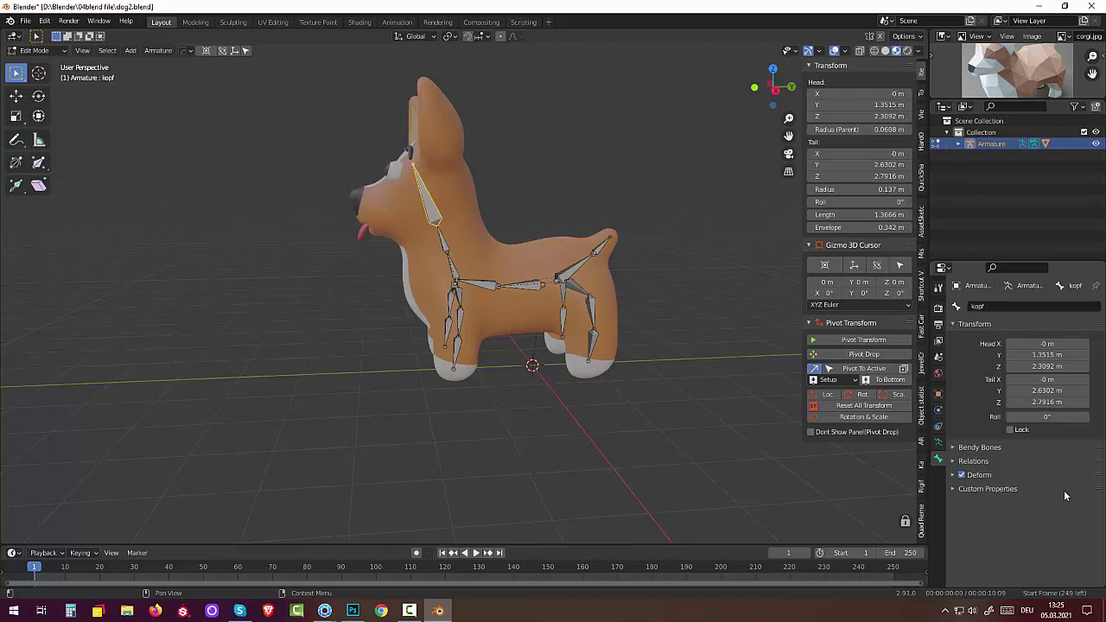
{"action": "left_click", "coordinate": [35, 51]}
In Pose Mode, select every bone of the rig and clear their rotations
{"action": "key", "text": "Tab"}
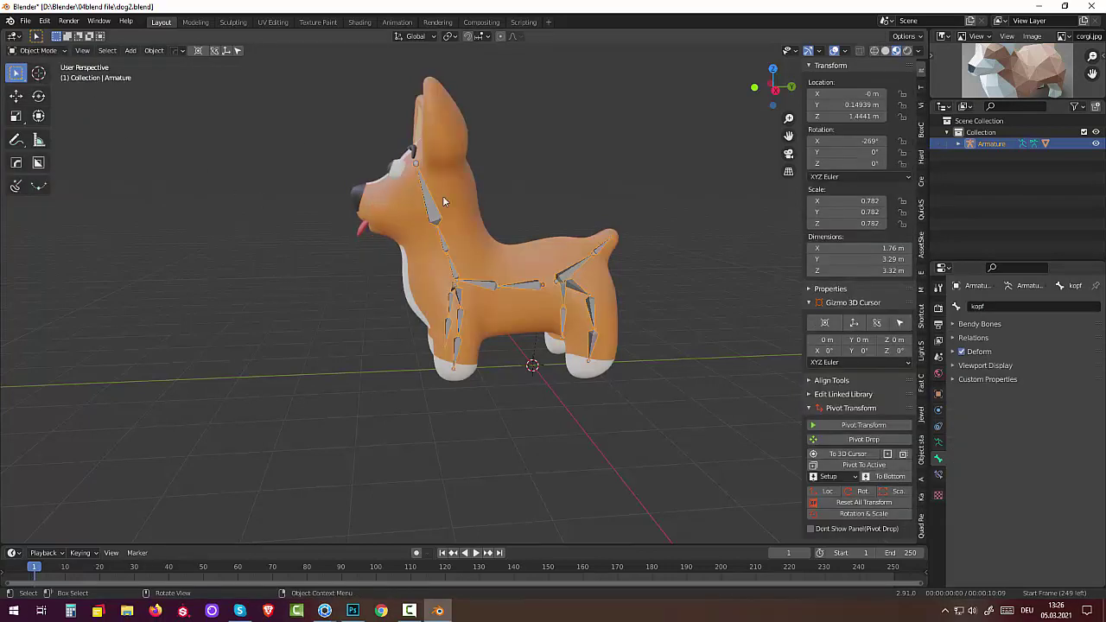
{"action": "left_click", "coordinate": [427, 203]}
{"action": "left_click", "coordinate": [35, 50]}
{"action": "left_click", "coordinate": [49, 90]}
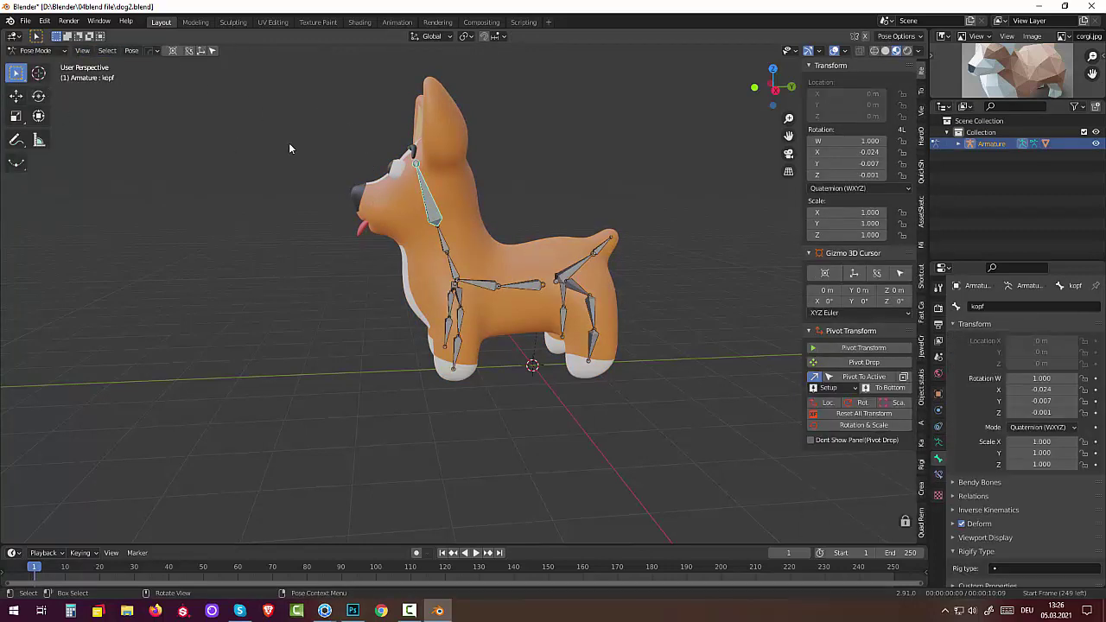
{"action": "left_click_drag", "start_coordinate": [297, 78], "coordinate": [733, 418]}
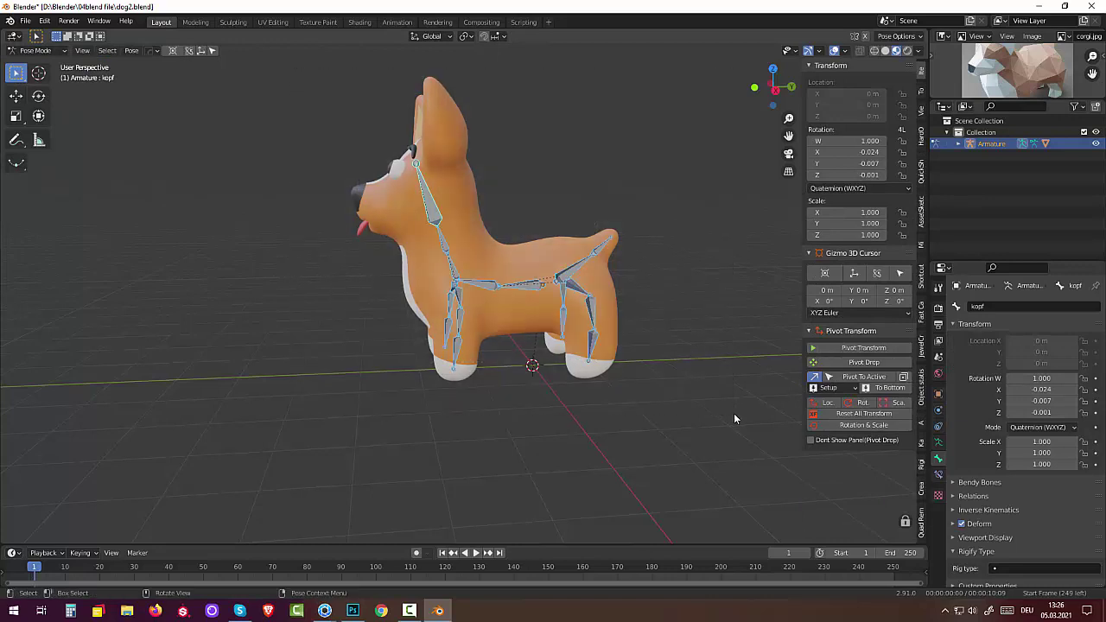
{"action": "key", "text": "alt+r"}
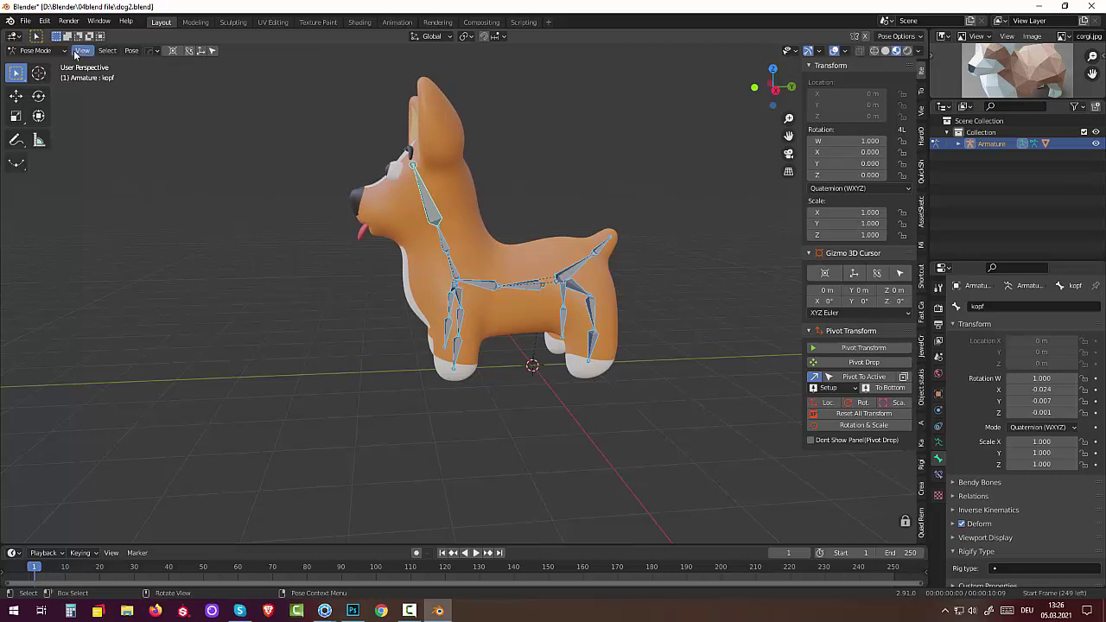
Select the corgi mesh, choose its kopf vertex group and enter Edit Mode
{"action": "left_click", "coordinate": [41, 51]}
{"action": "left_click", "coordinate": [40, 64]}
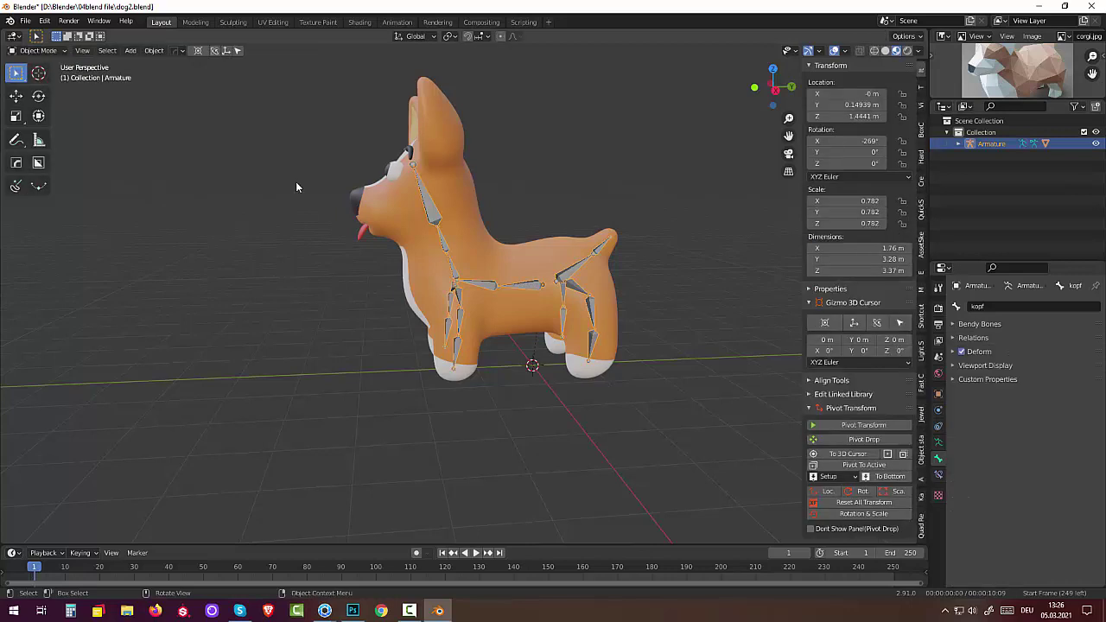
{"action": "left_click", "coordinate": [409, 225]}
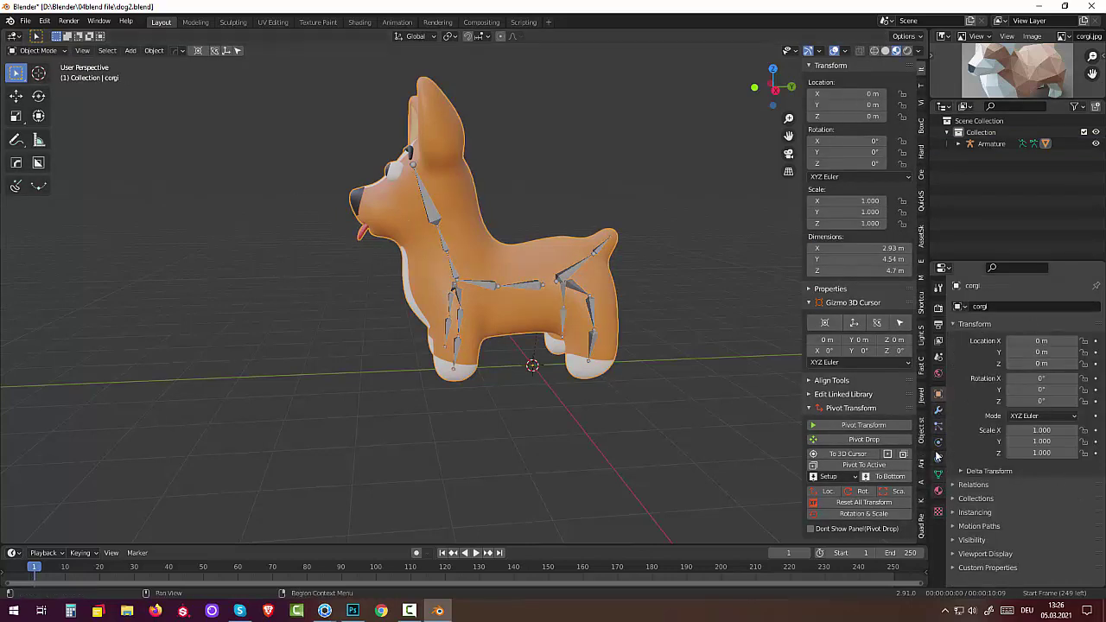
{"action": "left_click", "coordinate": [938, 474]}
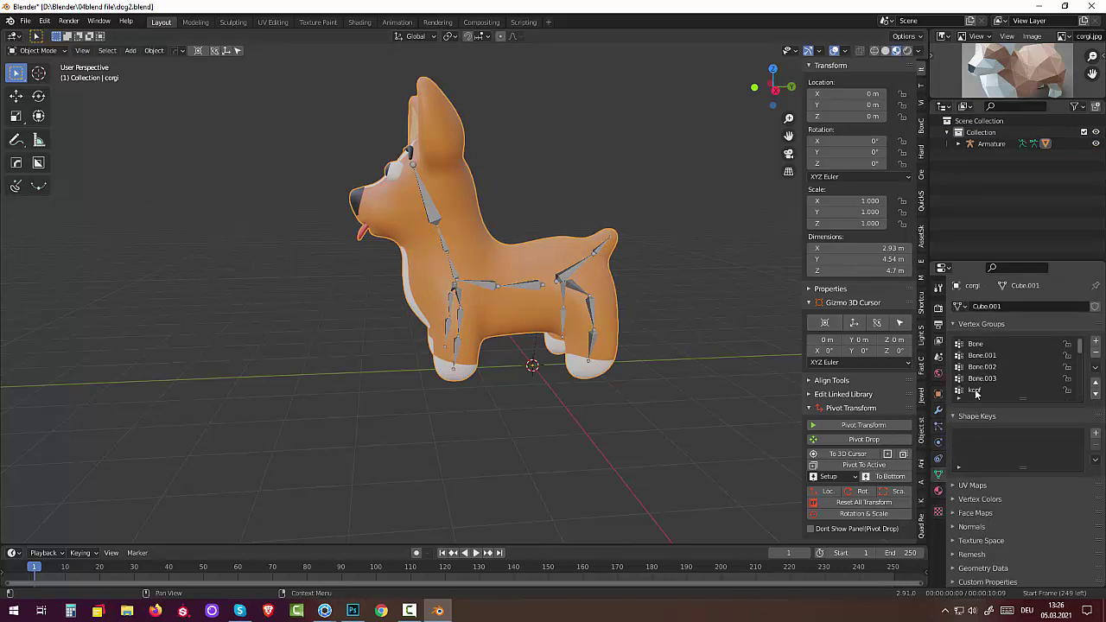
{"action": "left_click", "coordinate": [974, 390]}
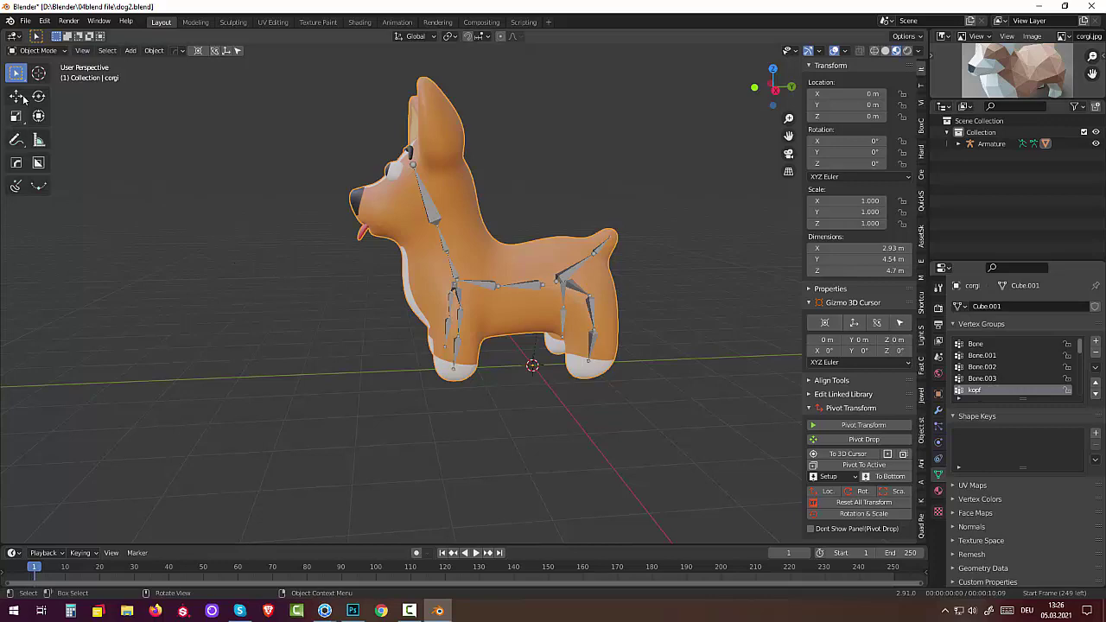
{"action": "left_click", "coordinate": [38, 51]}
{"action": "left_click", "coordinate": [34, 81]}
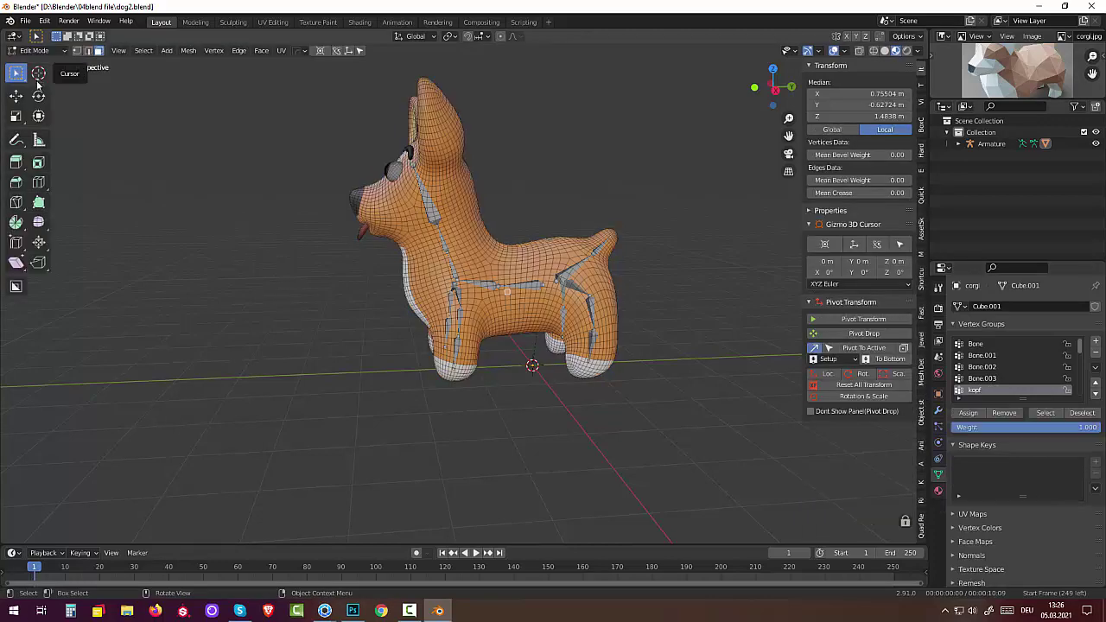
Select the tongue vertices, growing the selection three times, and assign them to the kopf group
{"action": "middle_click_drag", "start_coordinate": [319, 346], "coordinate": [402, 340]}
{"action": "scroll", "coordinate": [403, 340], "scroll_direction": "up", "scroll_amount": 3}
{"action": "scroll", "coordinate": [403, 329], "scroll_direction": "up", "scroll_amount": 2}
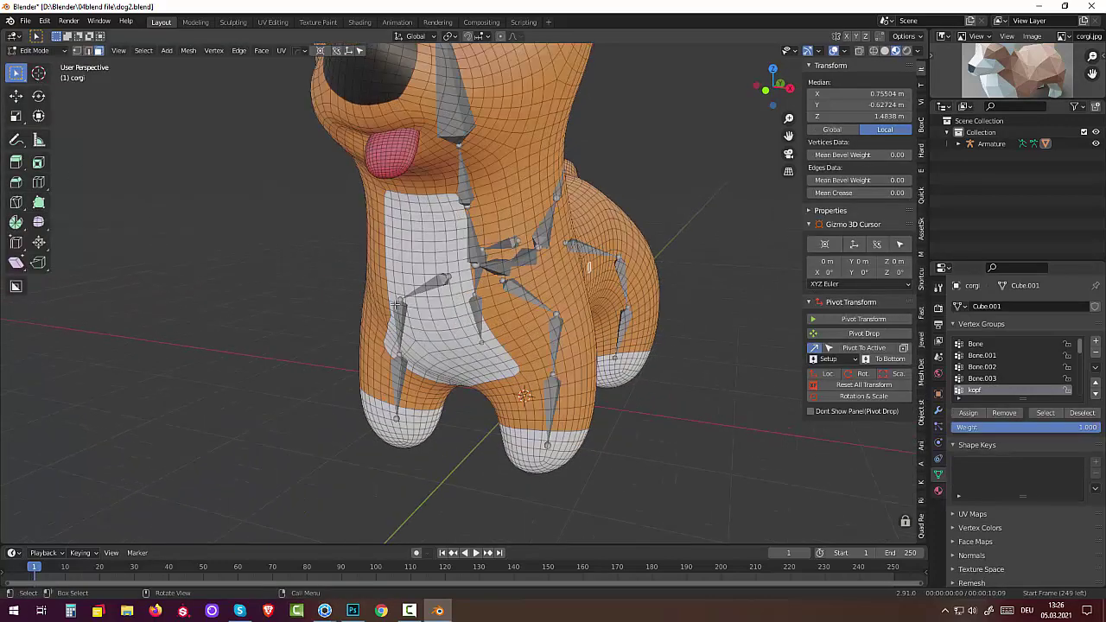
{"action": "scroll", "coordinate": [409, 282], "scroll_direction": "up", "scroll_amount": 2}
{"action": "middle_click_drag", "start_coordinate": [407, 283], "coordinate": [410, 151]}
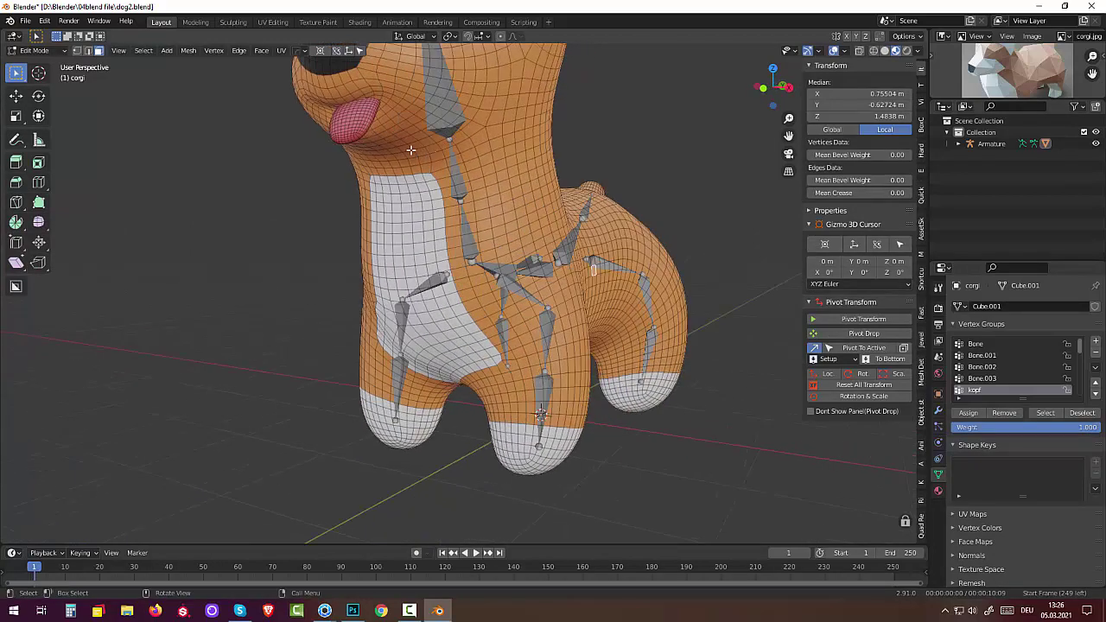
{"action": "left_click", "coordinate": [343, 140]}
{"action": "key", "text": "ctrl+KP_Add"}
{"action": "key", "text": "ctrl+KP_Add"}
{"action": "key", "text": "ctrl+KP_Add"}
{"action": "key", "text": "ctrl+KP_Add"}
{"action": "key", "text": "ctrl+KP_Add"}
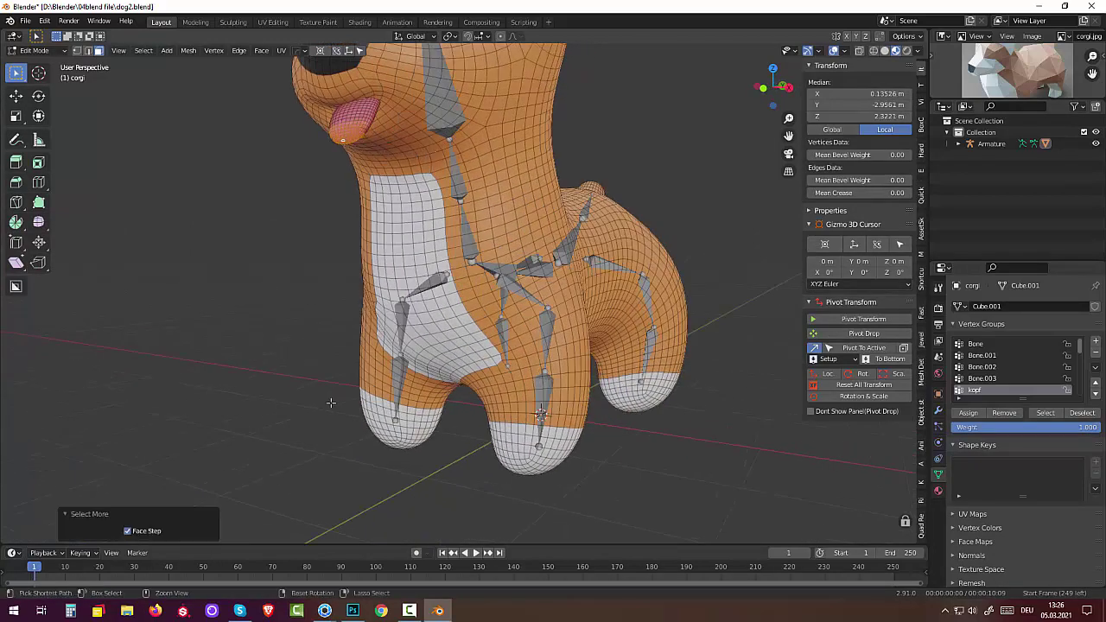
{"action": "key", "text": "ctrl+KP_Add"}
{"action": "key", "text": "ctrl+KP_Add"}
{"action": "key", "text": "ctrl+KP_Add"}
{"action": "key", "text": "ctrl+KP_Add"}
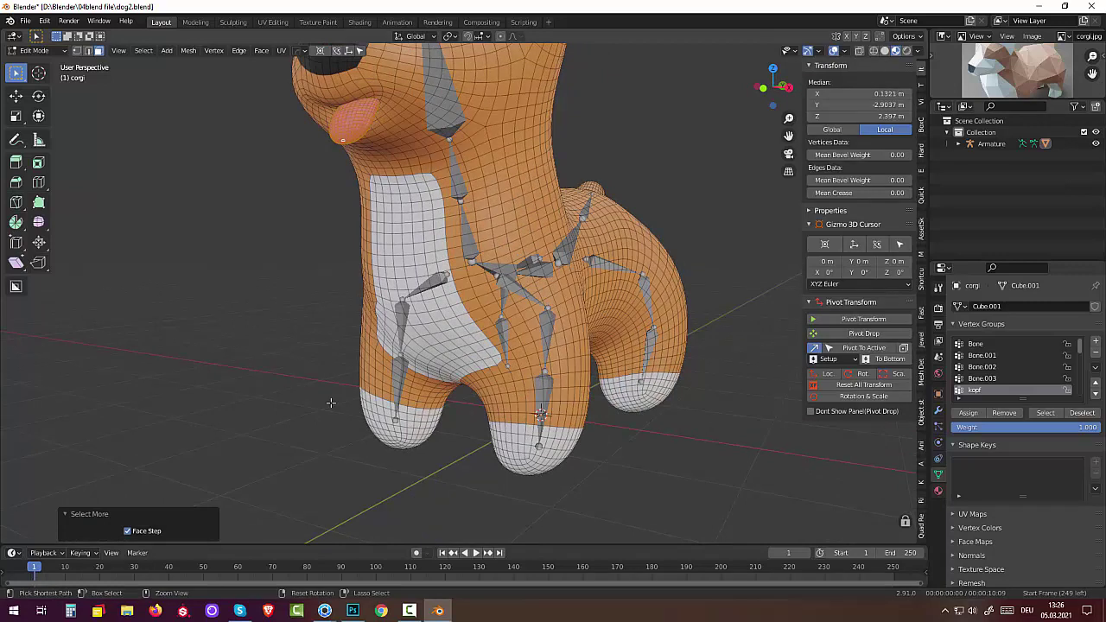
{"action": "key", "text": "ctrl+KP_Add"}
{"action": "key", "text": "ctrl+KP_Add"}
{"action": "key", "text": "ctrl+KP_Add"}
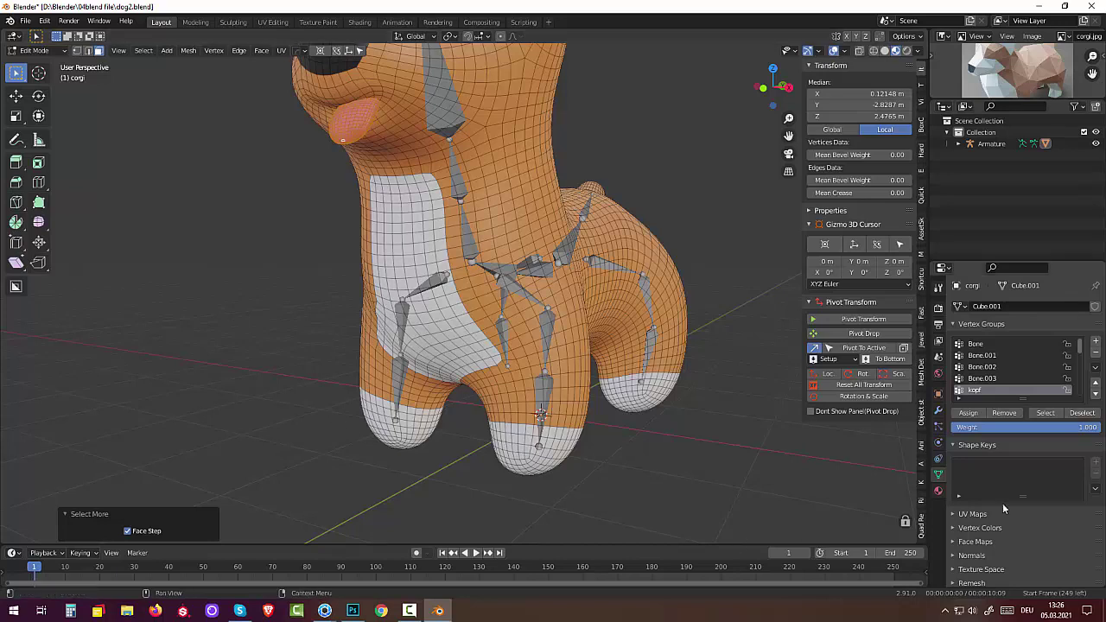
{"action": "left_click", "coordinate": [971, 416]}
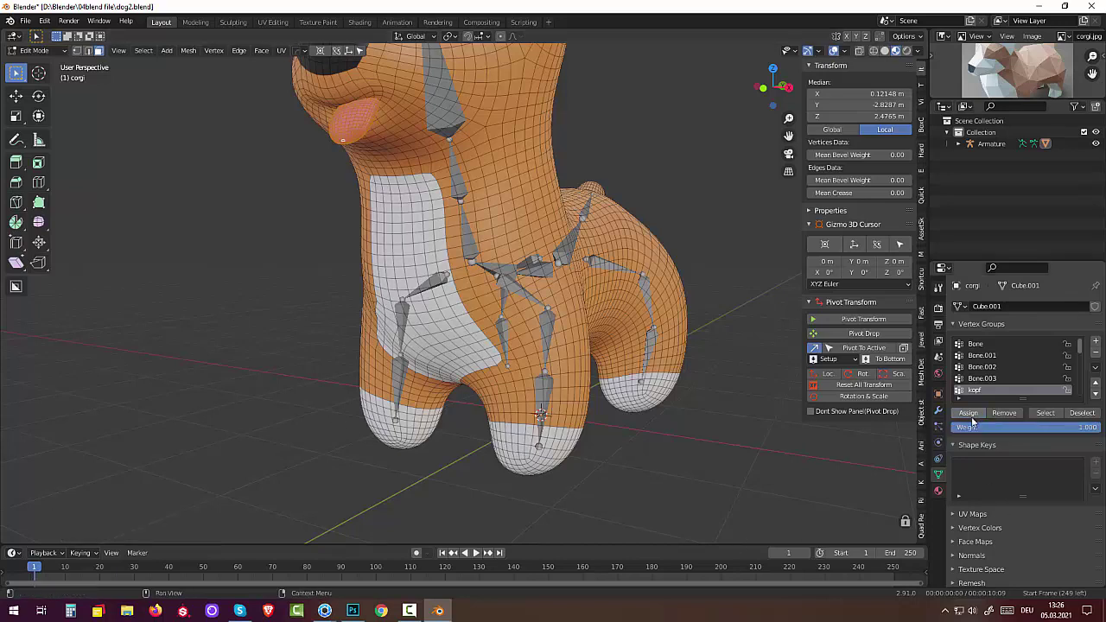
Orbit to a side view and return the mesh to Object Mode
{"action": "mouse_move", "coordinate": [596, 446]}
{"action": "middle_mouse_down"}
{"action": "mouse_move", "coordinate": [505, 473]}
{"action": "mouse_move", "coordinate": [458, 454]}
{"action": "middle_mouse_up"}
{"action": "scroll", "coordinate": [505, 472], "scroll_direction": "down", "scroll_amount": 5}
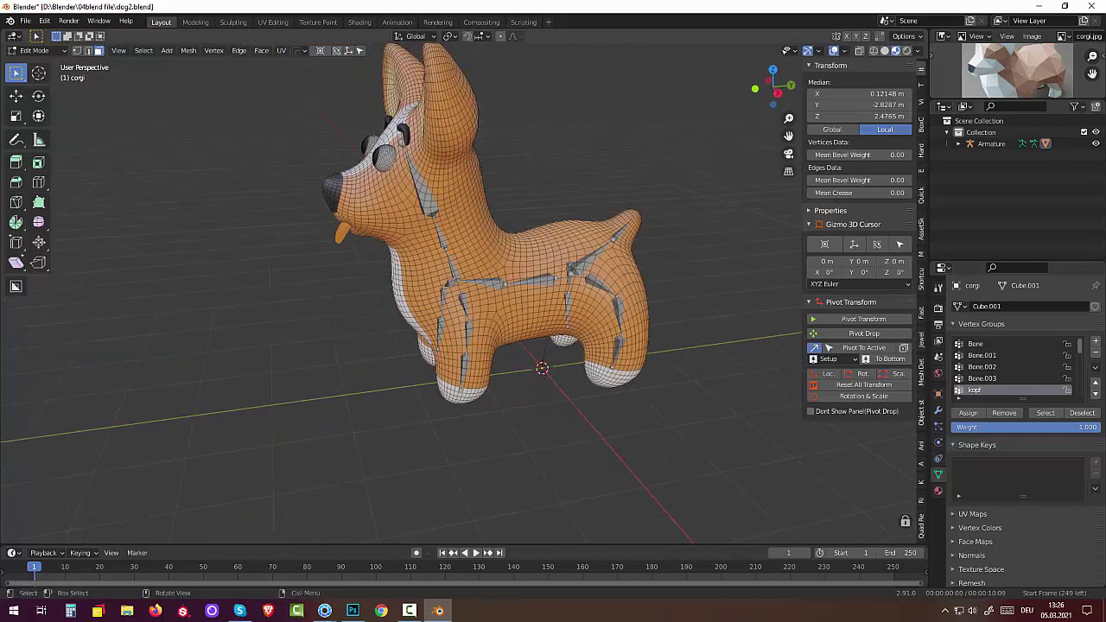
{"action": "left_click", "coordinate": [38, 51]}
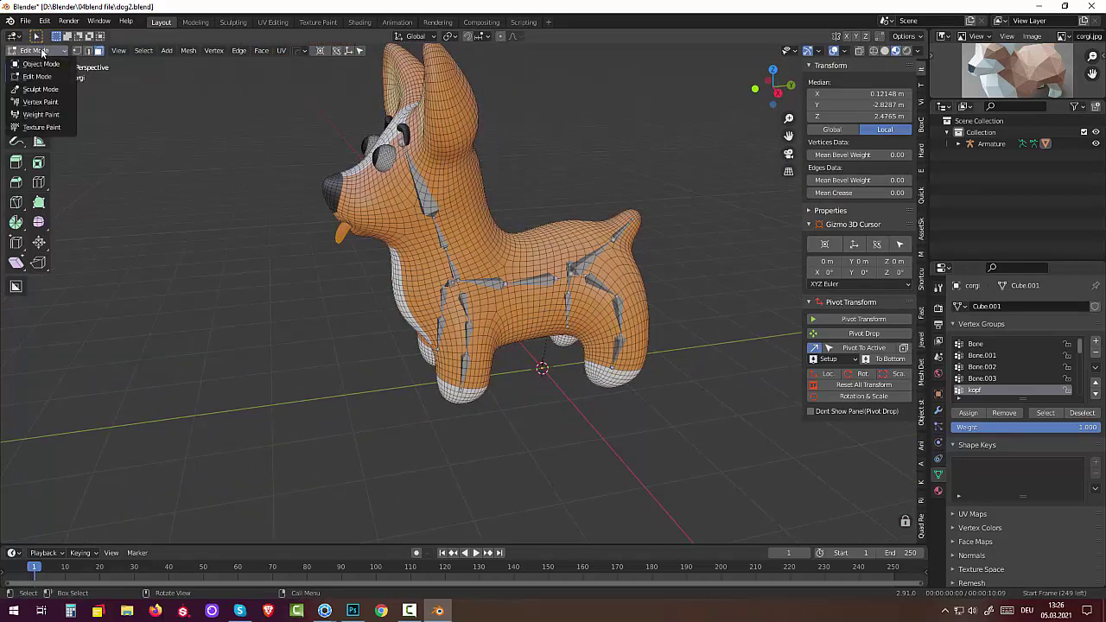
{"action": "left_click", "coordinate": [38, 66]}
Put the armature in Pose Mode and turn the corgi's head with the head bone
{"action": "left_click", "coordinate": [429, 205]}
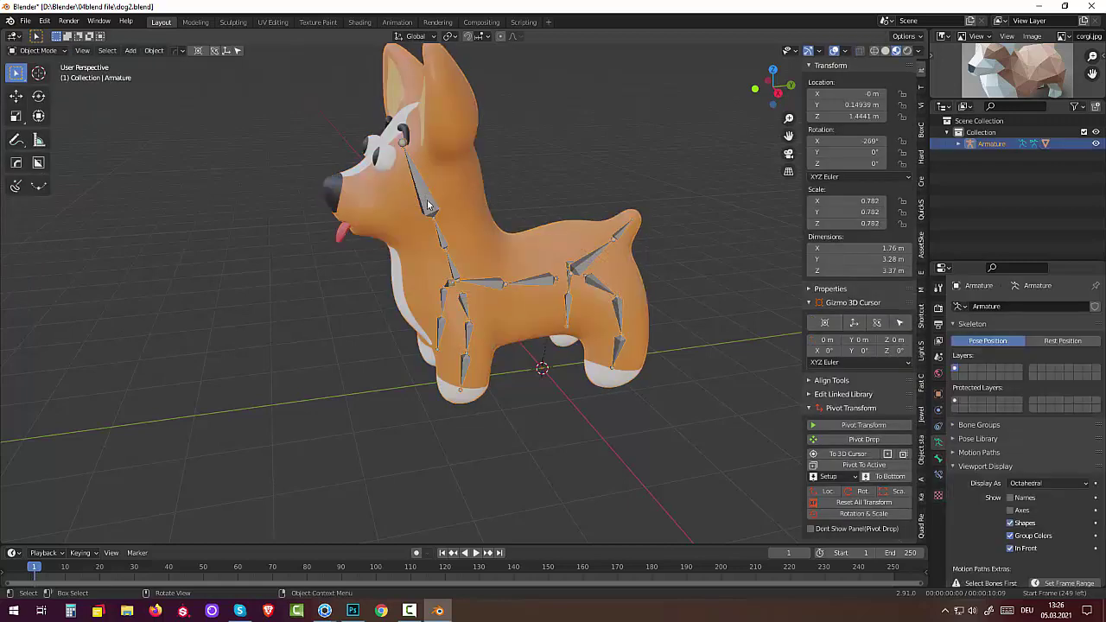
{"action": "left_click", "coordinate": [35, 52]}
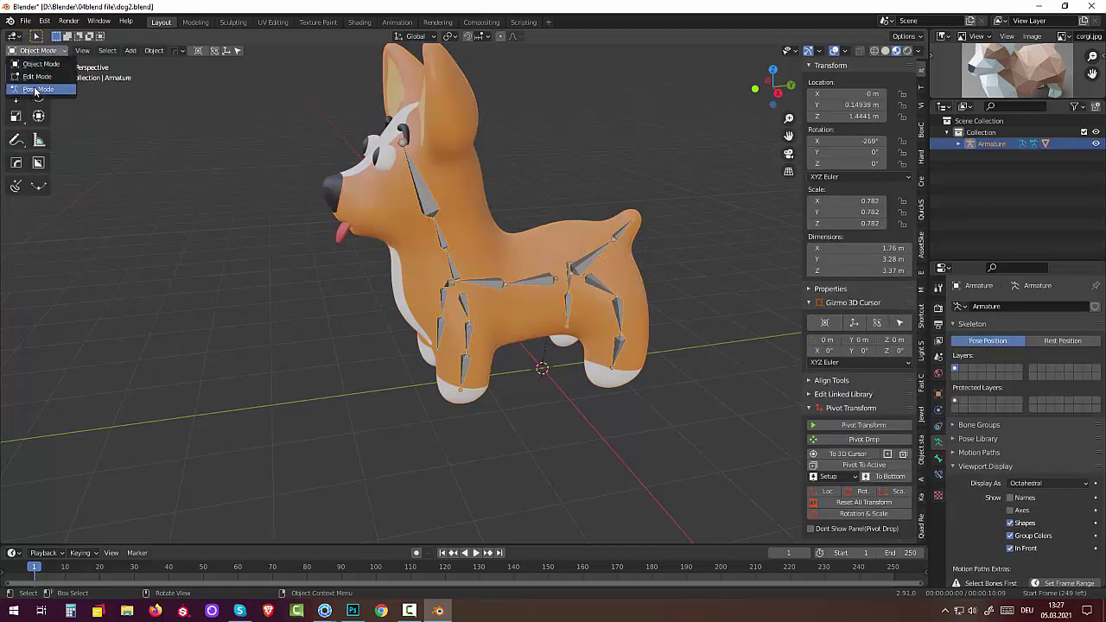
{"action": "left_click", "coordinate": [36, 90]}
{"action": "middle_click_drag", "start_coordinate": [350, 147], "coordinate": [377, 143]}
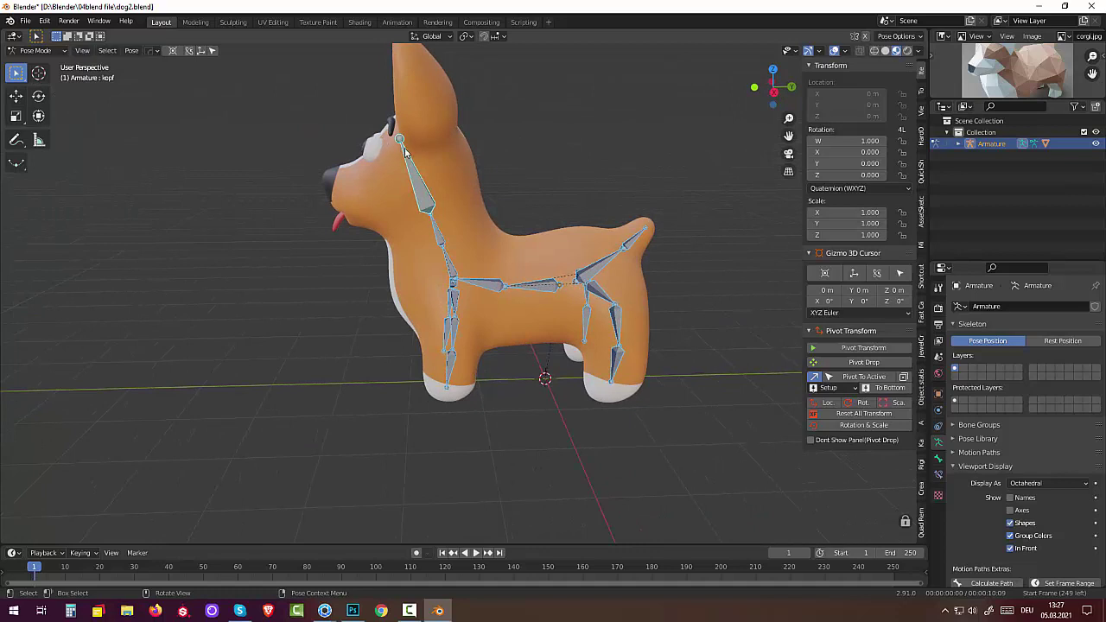
{"action": "left_click", "coordinate": [405, 155]}
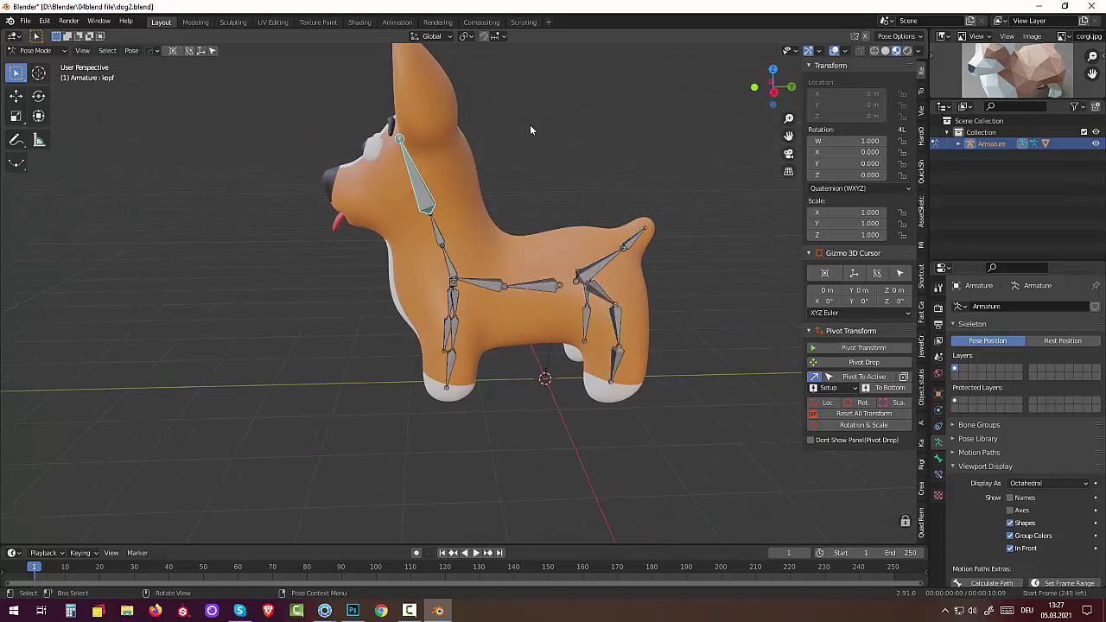
{"action": "key", "text": "r"}
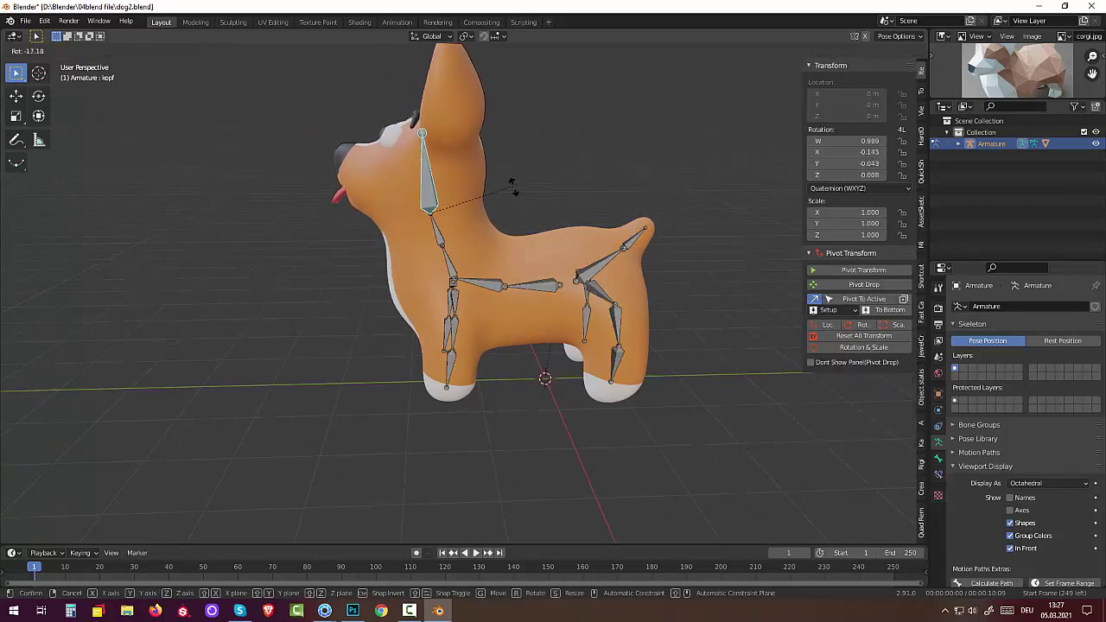
{"action": "left_click", "coordinate": [513, 186]}
Clear the head bone's rotation back to rest and deselect it, staying in Pose Mode
{"action": "mouse_move", "coordinate": [527, 182]}
{"action": "middle_mouse_down"}
{"action": "mouse_move", "coordinate": [690, 187]}
{"action": "mouse_move", "coordinate": [721, 170]}
{"action": "mouse_move", "coordinate": [703, 87]}
{"action": "mouse_move", "coordinate": [654, 203]}
{"action": "mouse_move", "coordinate": [590, 199]}
{"action": "mouse_move", "coordinate": [579, 153]}
{"action": "mouse_move", "coordinate": [686, 153]}
{"action": "mouse_move", "coordinate": [714, 195]}
{"action": "mouse_move", "coordinate": [572, 175]}
{"action": "middle_mouse_up"}
{"action": "key", "text": "alt+r"}
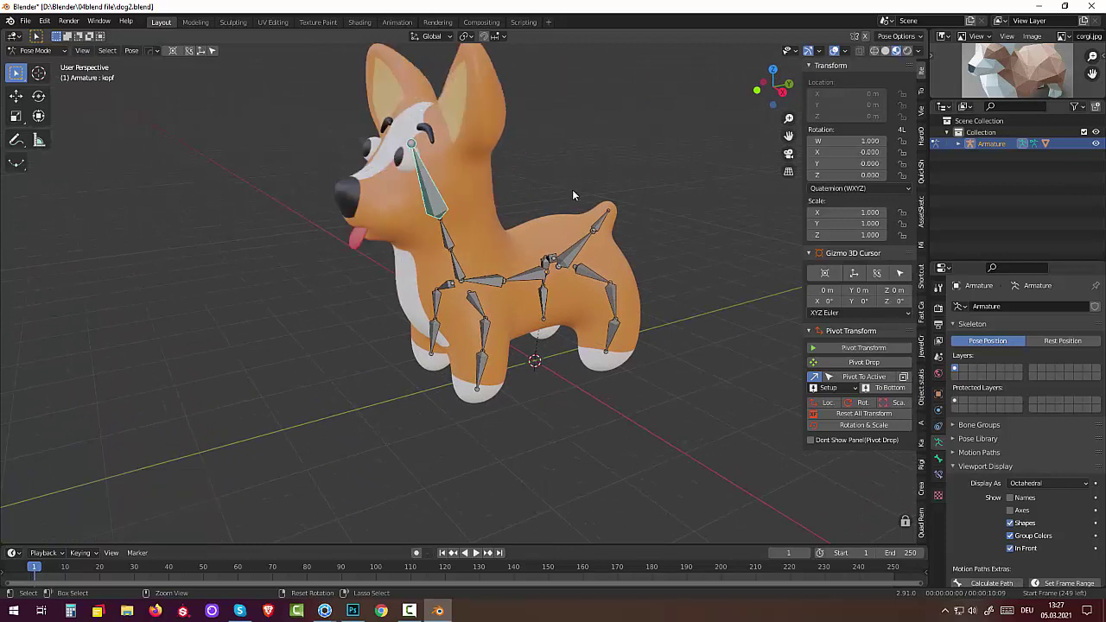
{"action": "left_click", "coordinate": [358, 243]}
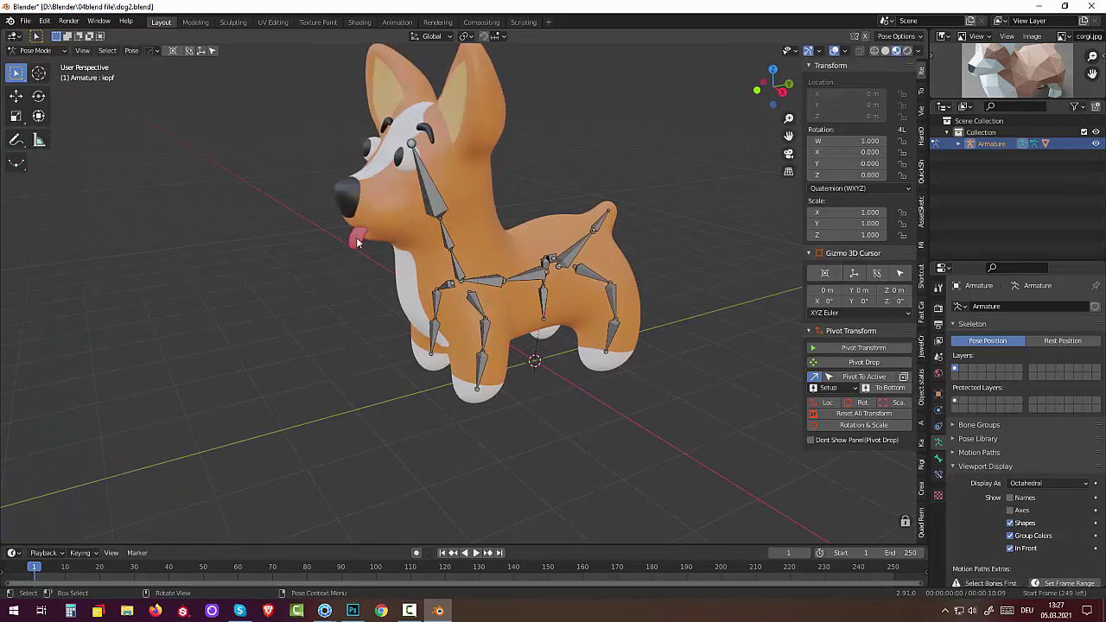
{"action": "left_click", "coordinate": [36, 51]}
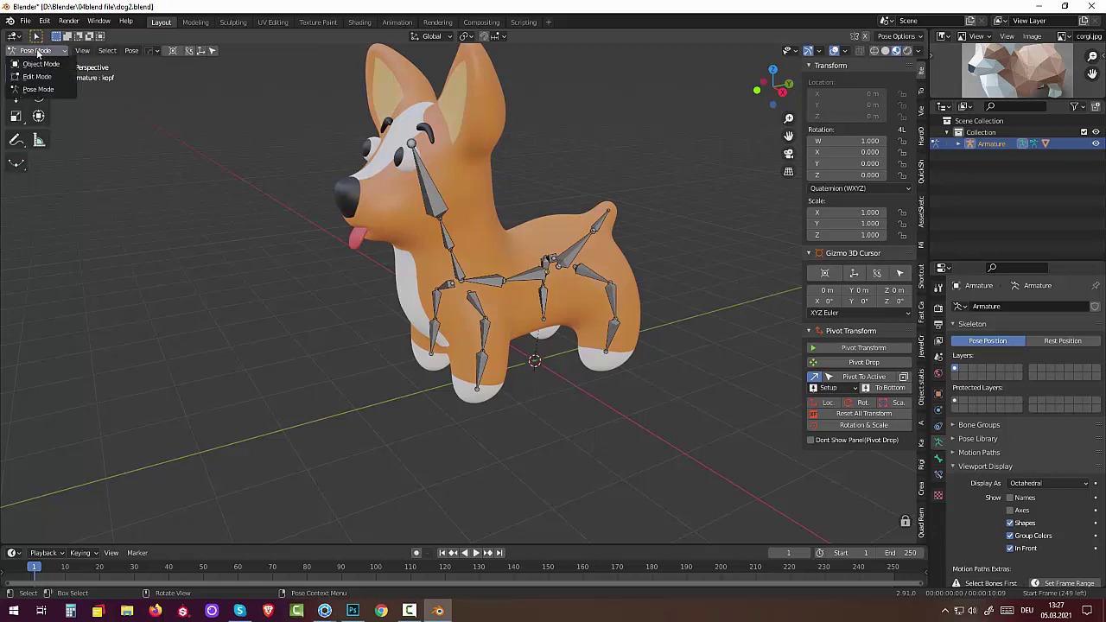
{"action": "left_click", "coordinate": [37, 95]}
{"action": "mouse_move", "coordinate": [703, 426]}
{"action": "middle_mouse_down"}
{"action": "mouse_move", "coordinate": [655, 435]}
{"action": "mouse_move", "coordinate": [879, 388]}
{"action": "mouse_move", "coordinate": [768, 439]}
{"action": "mouse_move", "coordinate": [685, 414]}
{"action": "mouse_move", "coordinate": [698, 439]}
{"action": "mouse_move", "coordinate": [648, 430]}
{"action": "middle_mouse_up"}
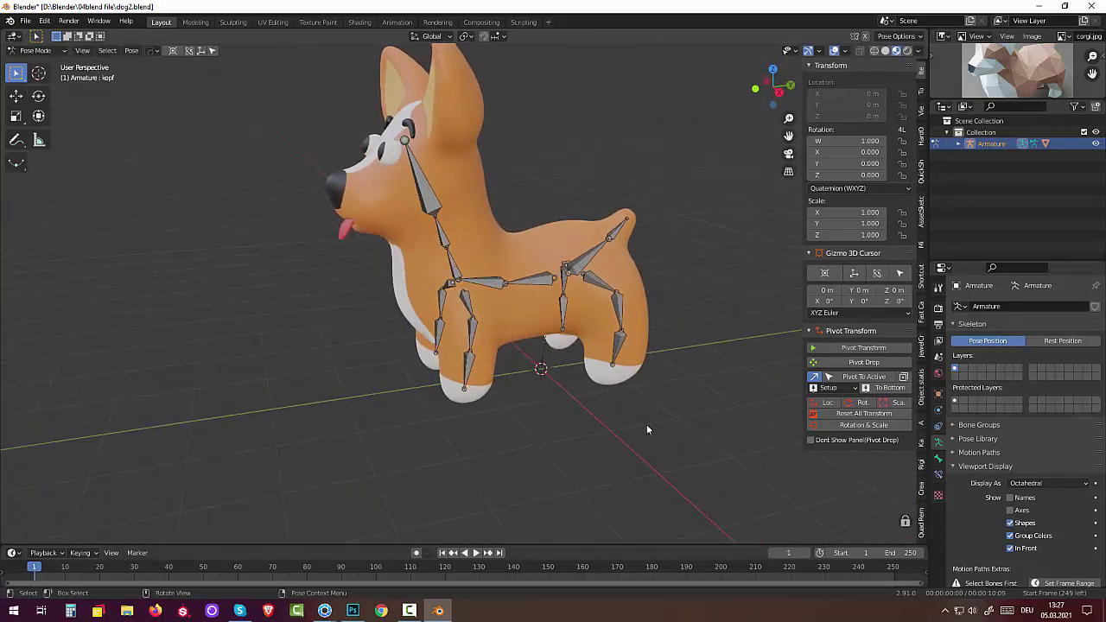
{"action": "left_click", "coordinate": [36, 51]}
{"action": "left_click", "coordinate": [41, 51]}
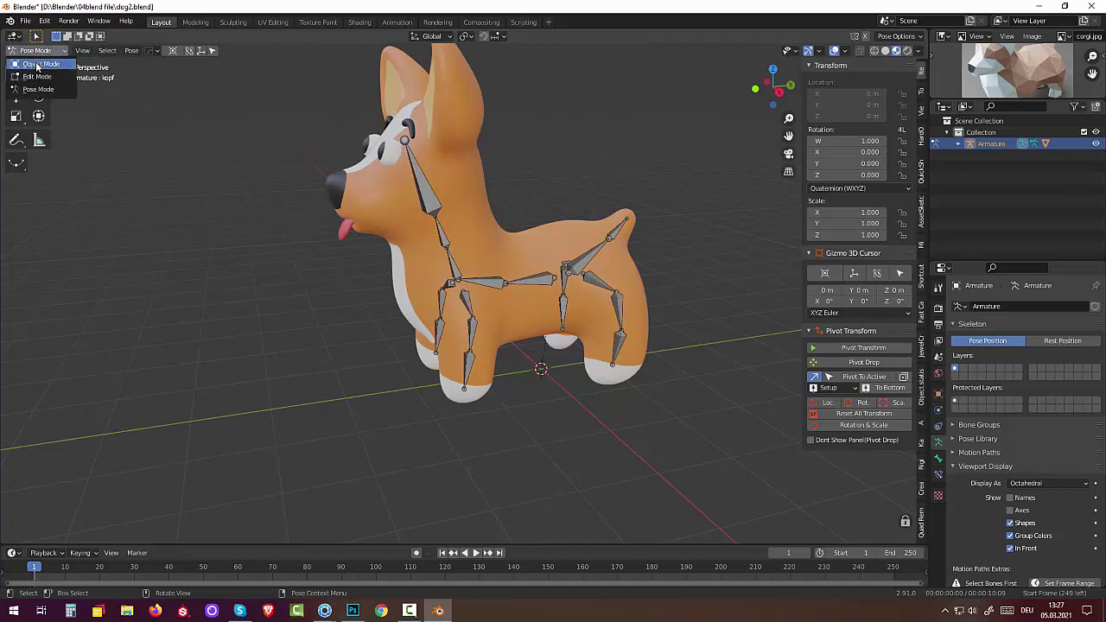
Select the corgi mesh, enter Weight Paint and display Bone.003's weights across the chest
{"action": "left_click", "coordinate": [39, 66]}
{"action": "left_click", "coordinate": [371, 197]}
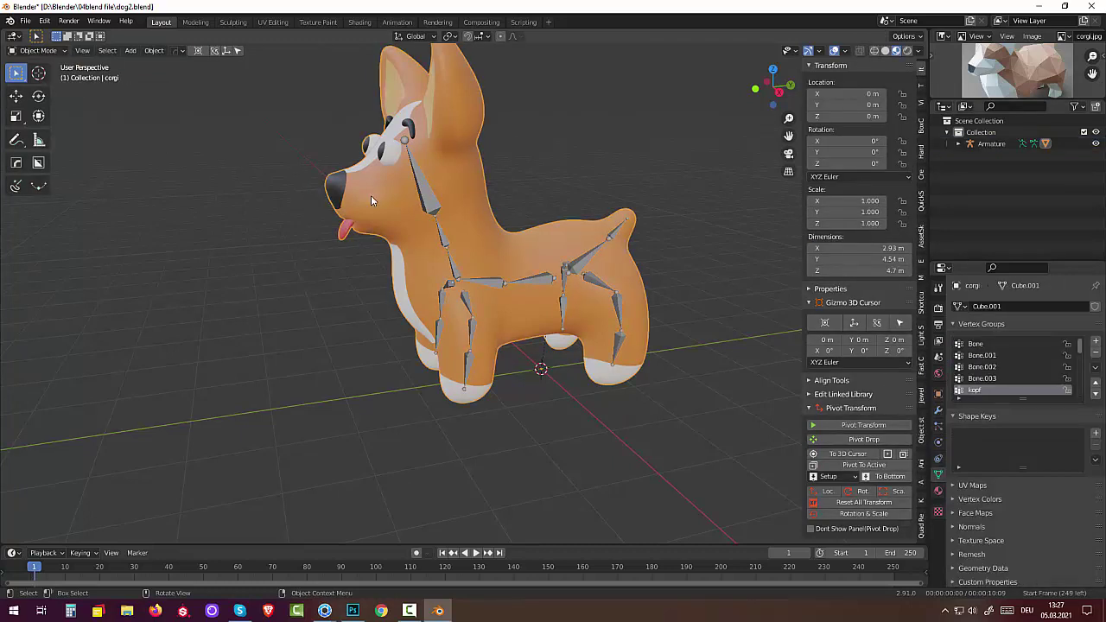
{"action": "left_click", "coordinate": [41, 50]}
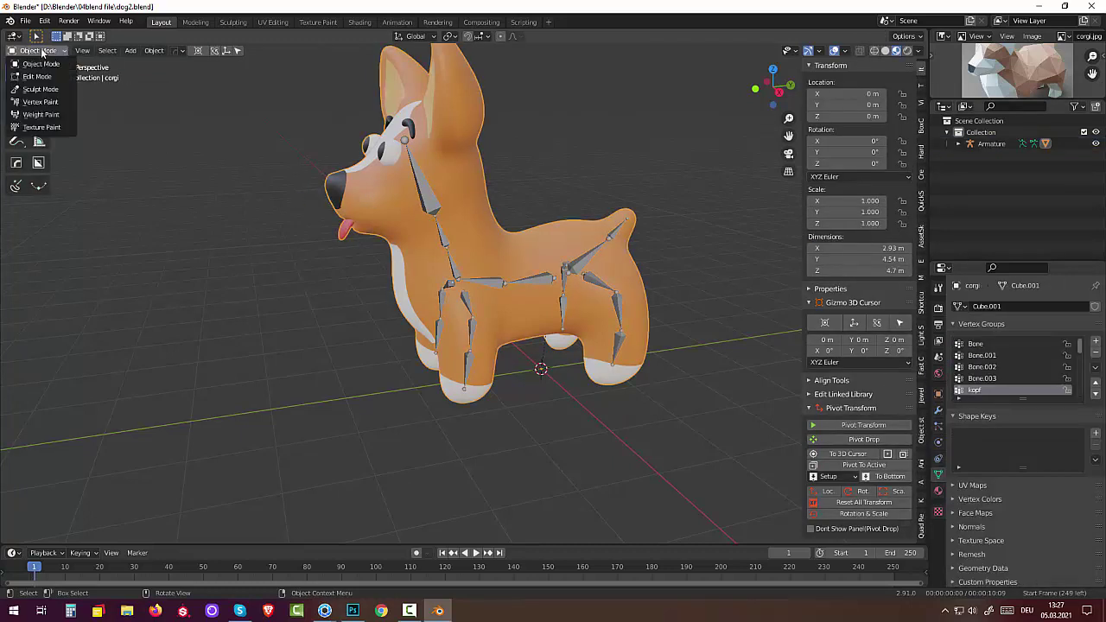
{"action": "left_click", "coordinate": [51, 114]}
{"action": "mouse_move", "coordinate": [368, 274]}
{"action": "middle_mouse_down"}
{"action": "mouse_move", "coordinate": [522, 137]}
{"action": "mouse_move", "coordinate": [562, 186]}
{"action": "mouse_move", "coordinate": [652, 156]}
{"action": "middle_mouse_up"}
{"action": "scroll", "coordinate": [563, 192], "scroll_direction": "up", "scroll_amount": 4}
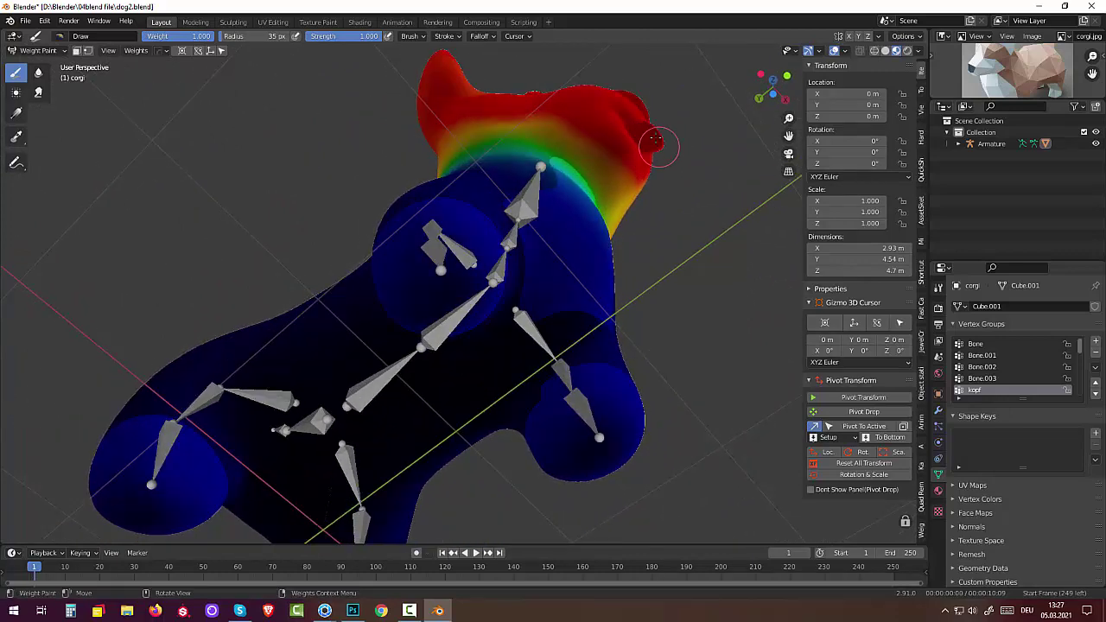
{"action": "mouse_move", "coordinate": [658, 147]}
{"action": "middle_mouse_down"}
{"action": "mouse_move", "coordinate": [607, 294]}
{"action": "mouse_move", "coordinate": [485, 192]}
{"action": "middle_mouse_up"}
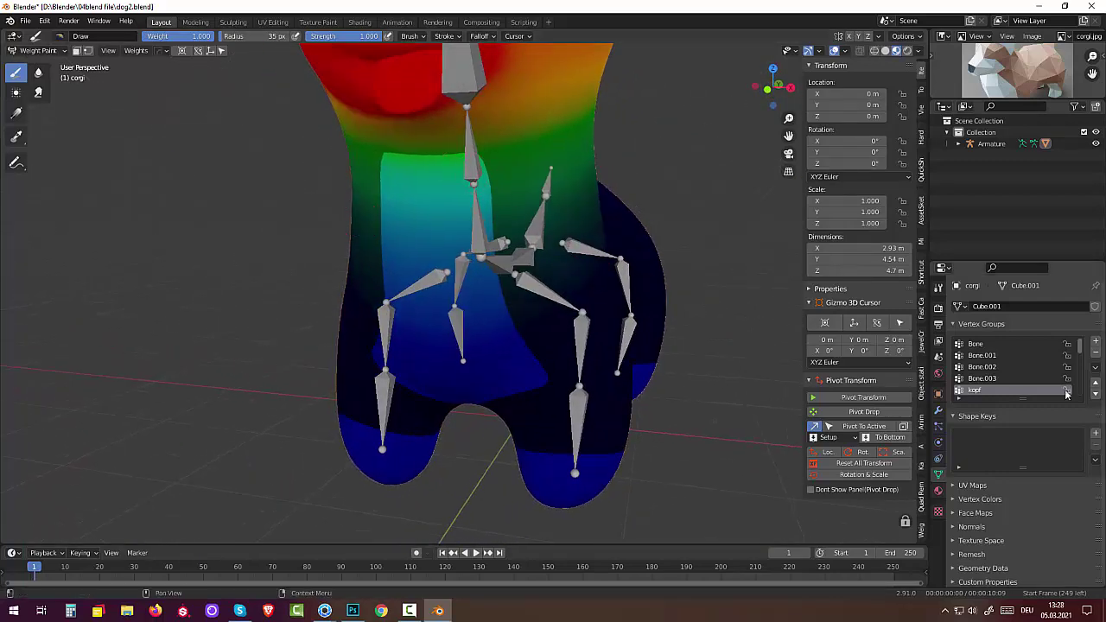
{"action": "left_click", "coordinate": [979, 380]}
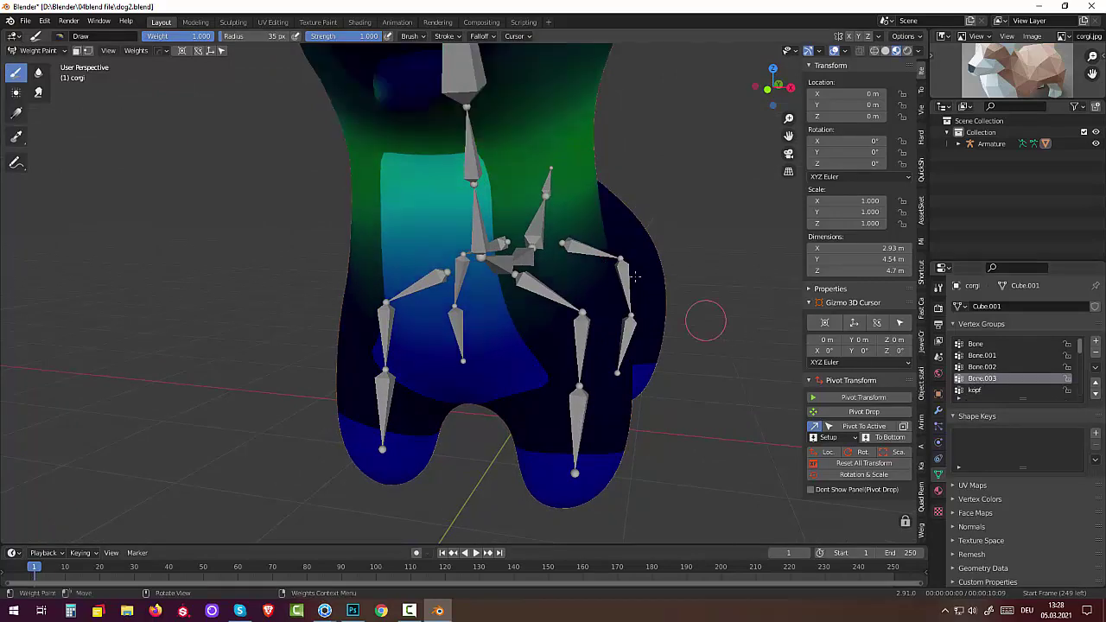
{"action": "mouse_move", "coordinate": [703, 316]}
{"action": "middle_mouse_down"}
{"action": "mouse_move", "coordinate": [672, 283]}
{"action": "mouse_move", "coordinate": [689, 201]}
{"action": "middle_mouse_up"}
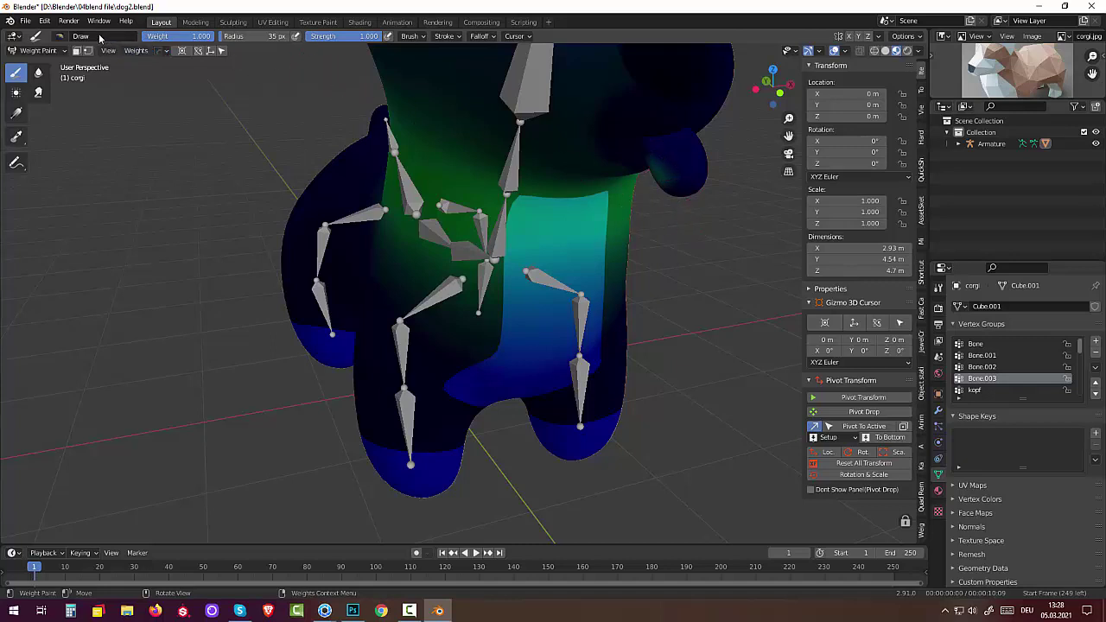
Use the Subtract brush to paint the stray Bone.003 weight off the corgi's ear
{"action": "left_click", "coordinate": [61, 39]}
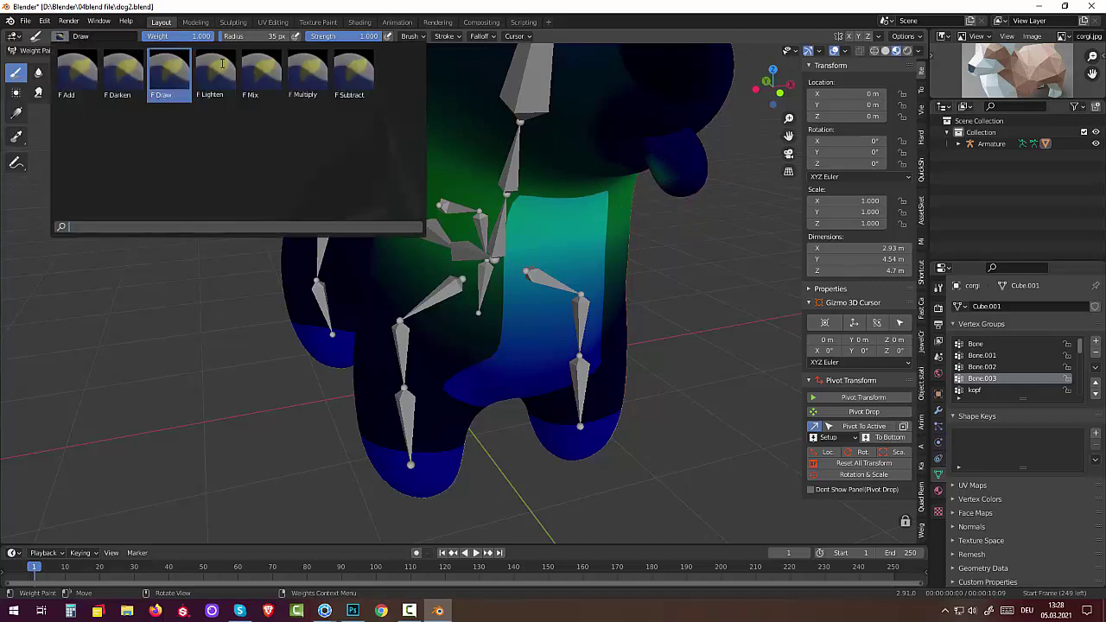
{"action": "left_click", "coordinate": [354, 76]}
{"action": "left_click_drag", "start_coordinate": [679, 158], "coordinate": [681, 197]}
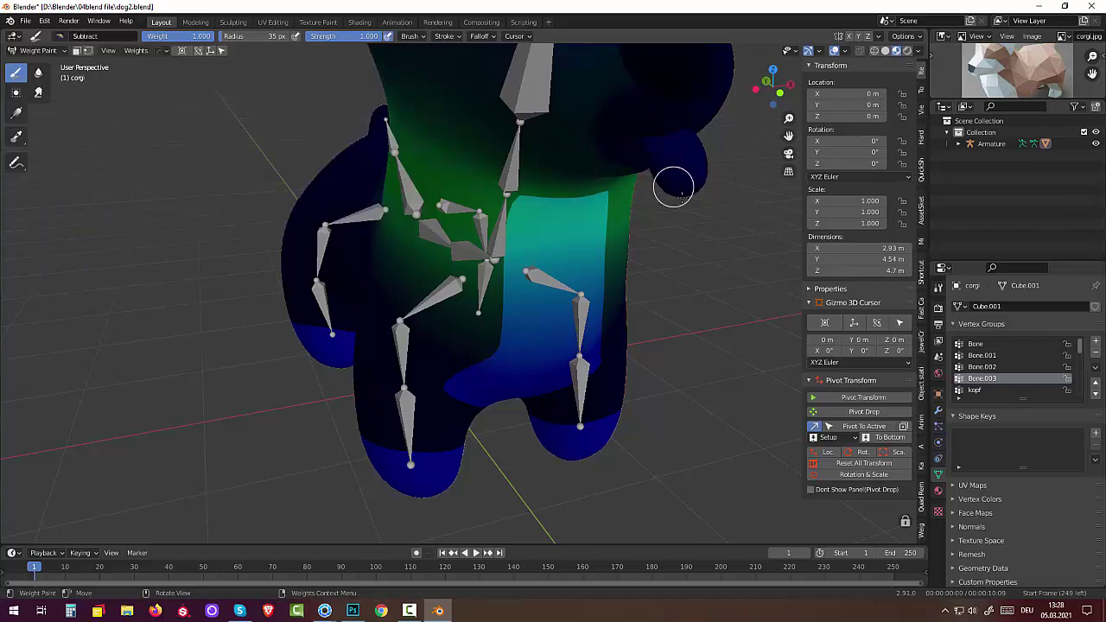
{"action": "mouse_move", "coordinate": [682, 198]}
{"action": "middle_mouse_down"}
{"action": "mouse_move", "coordinate": [557, 203]}
{"action": "mouse_move", "coordinate": [432, 240]}
{"action": "middle_mouse_up"}
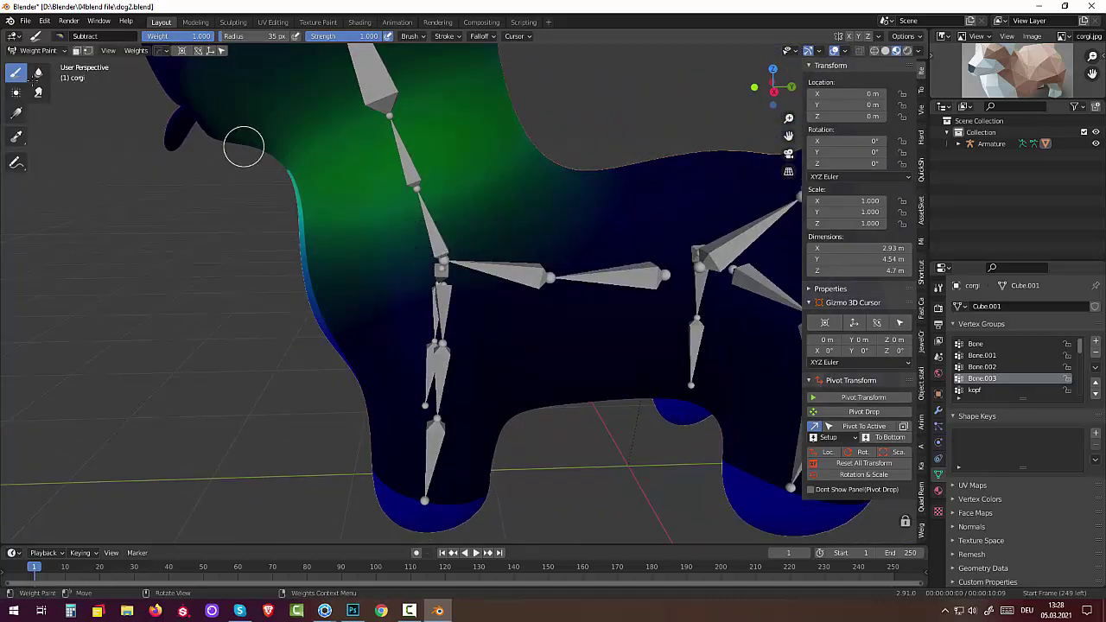
{"action": "left_click", "coordinate": [21, 54]}
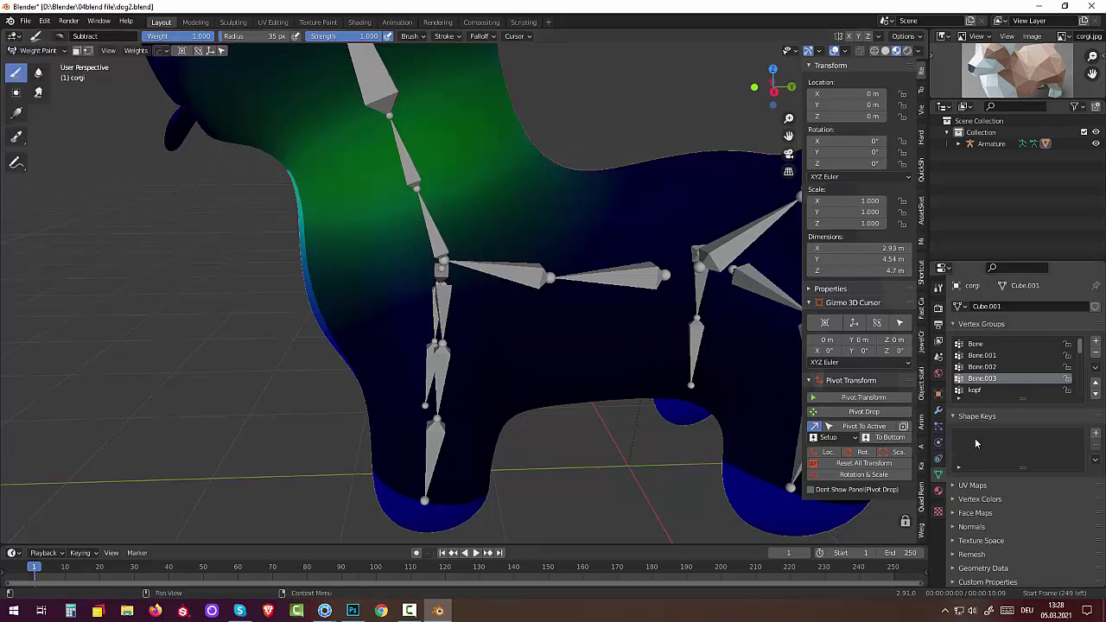
Check the Bone.002 and Bone.001 weight groups, then return to Object Mode
{"action": "left_click", "coordinate": [982, 367]}
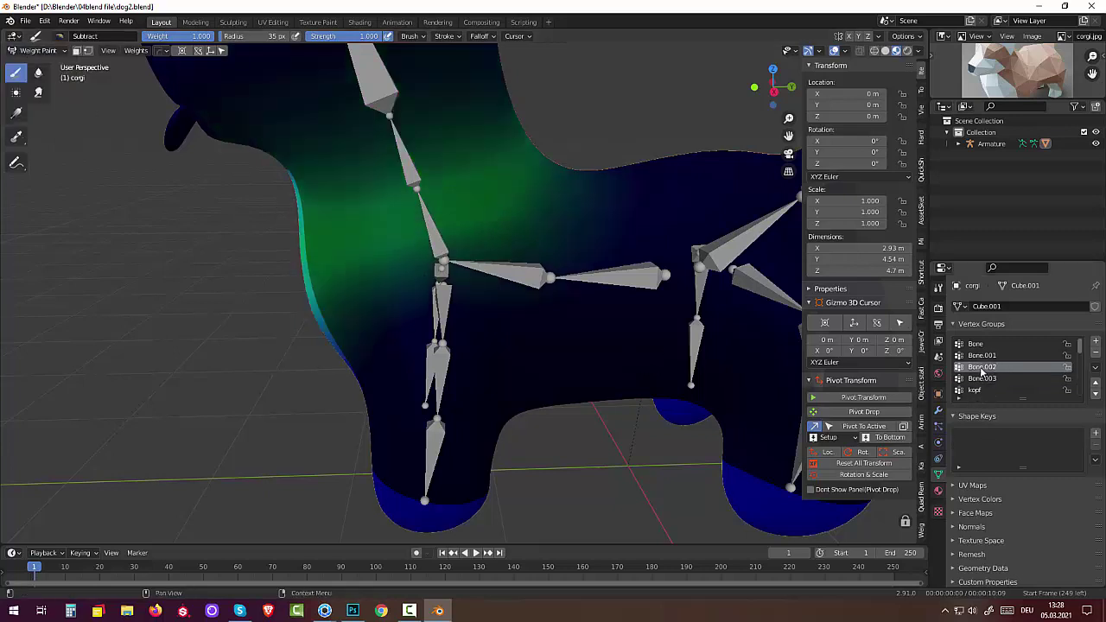
{"action": "left_click", "coordinate": [982, 356]}
{"action": "mouse_move", "coordinate": [637, 378]}
{"action": "middle_mouse_down"}
{"action": "mouse_move", "coordinate": [592, 366]}
{"action": "mouse_move", "coordinate": [709, 382]}
{"action": "mouse_move", "coordinate": [712, 362]}
{"action": "mouse_move", "coordinate": [656, 385]}
{"action": "mouse_move", "coordinate": [536, 363]}
{"action": "middle_mouse_up"}
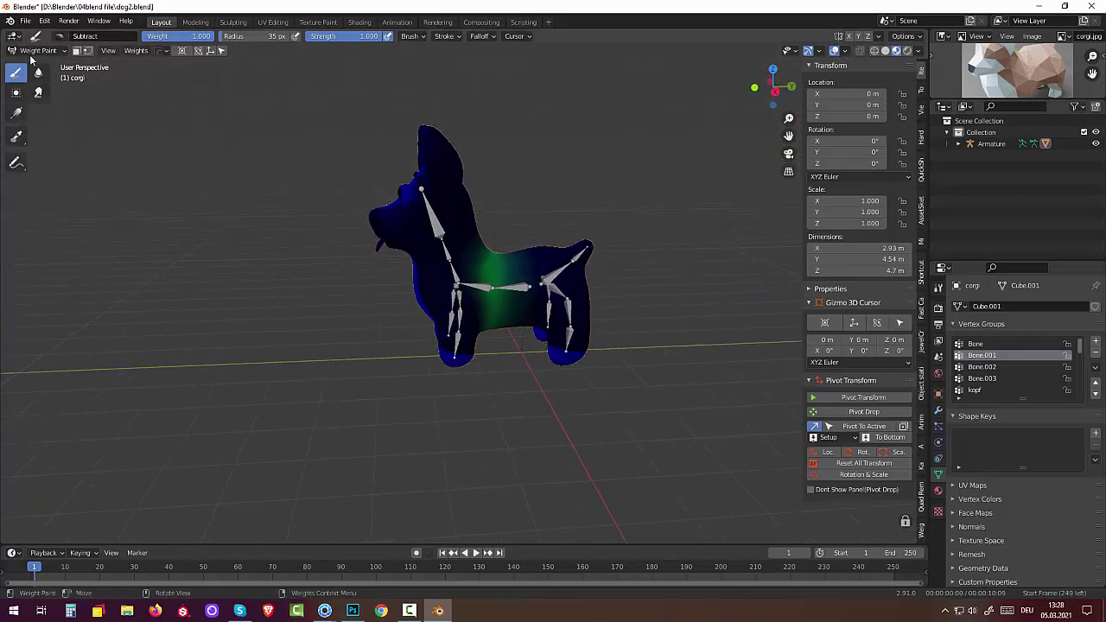
{"action": "left_click", "coordinate": [38, 51]}
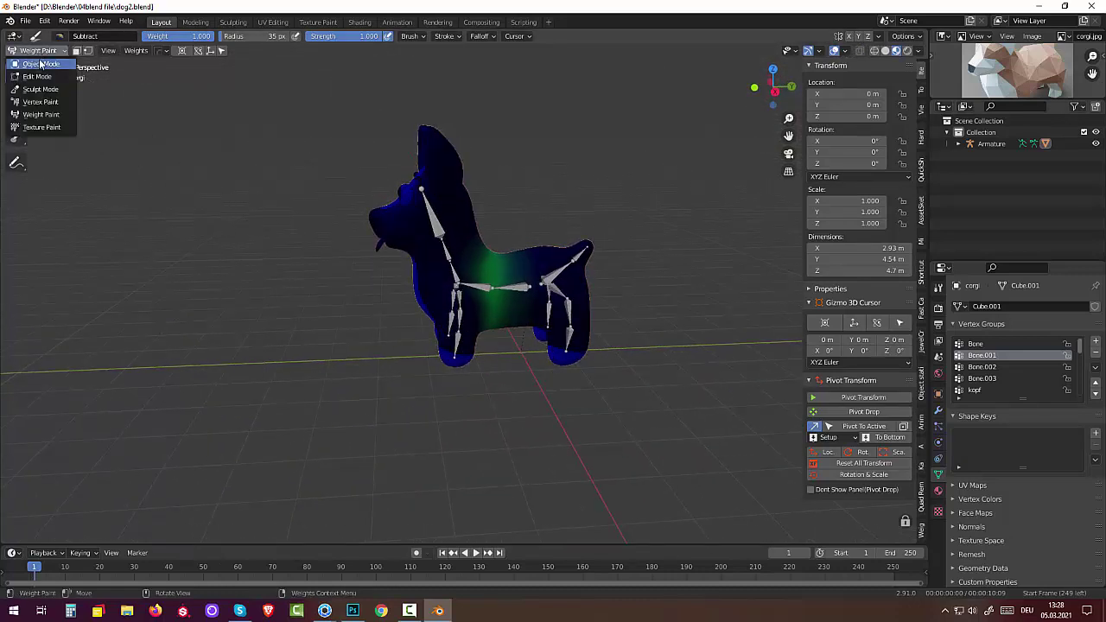
{"action": "left_click", "coordinate": [40, 65]}
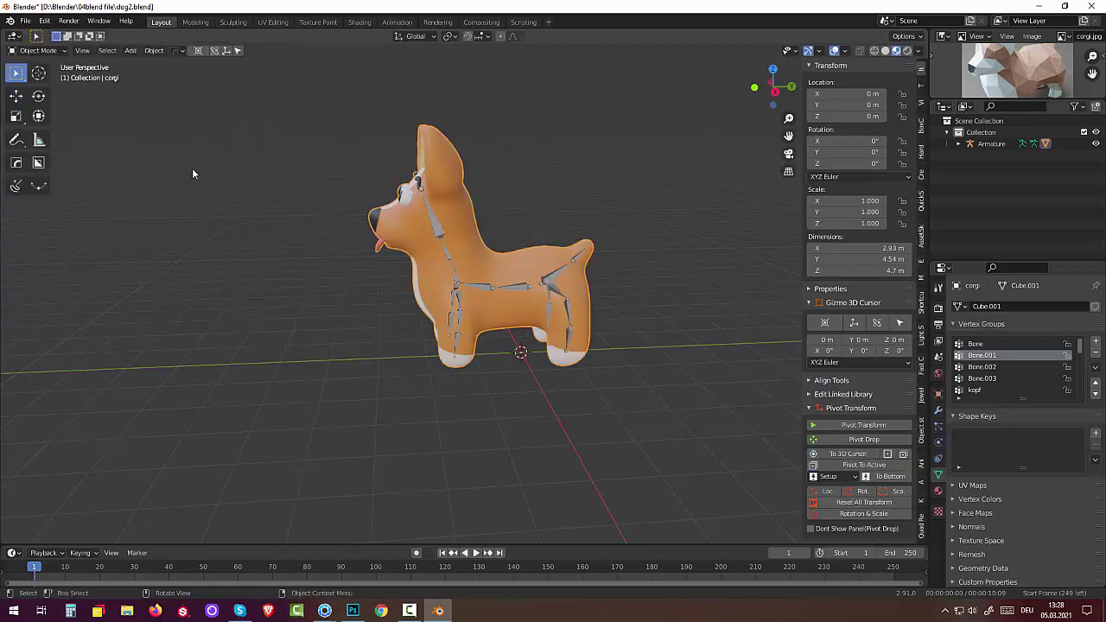
Select the armature and switch it to Pose Mode
{"action": "left_click", "coordinate": [437, 233]}
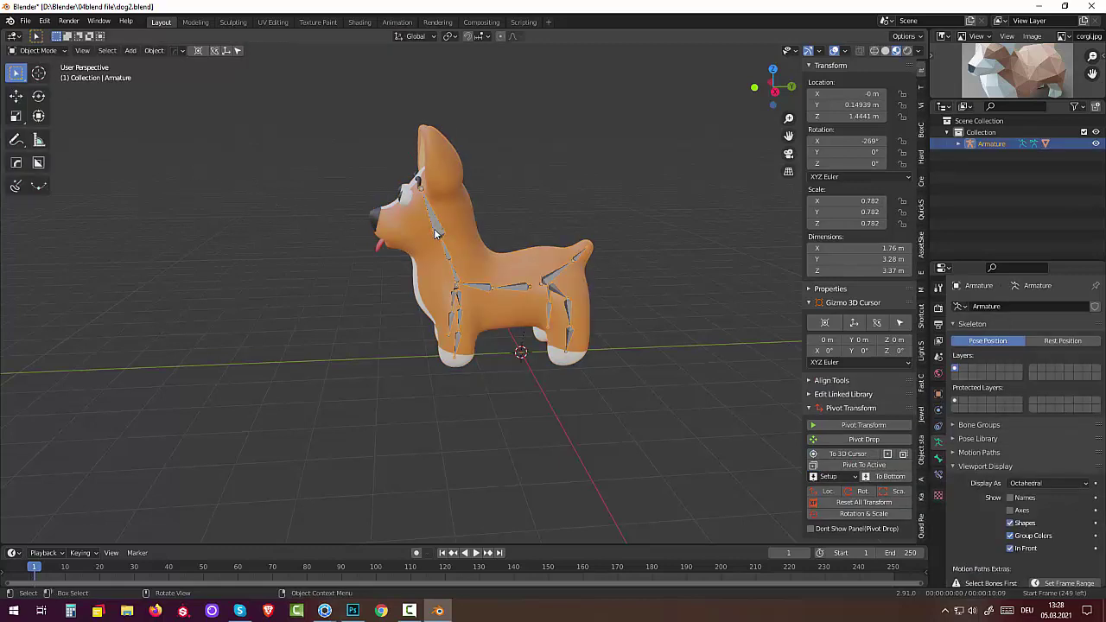
{"action": "left_click", "coordinate": [38, 51]}
{"action": "left_click", "coordinate": [35, 92]}
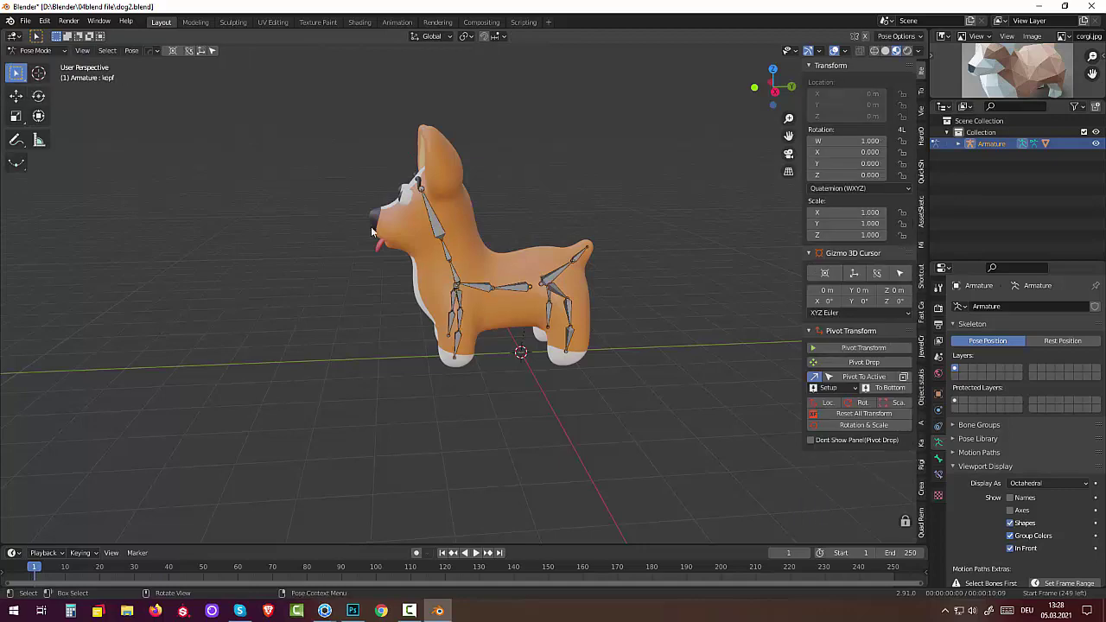
Rotate the kopf head bone about -34.7° around Z to tilt the corgi's head
{"action": "left_click", "coordinate": [437, 229]}
{"action": "middle_click_drag", "start_coordinate": [437, 229], "coordinate": [543, 181]}
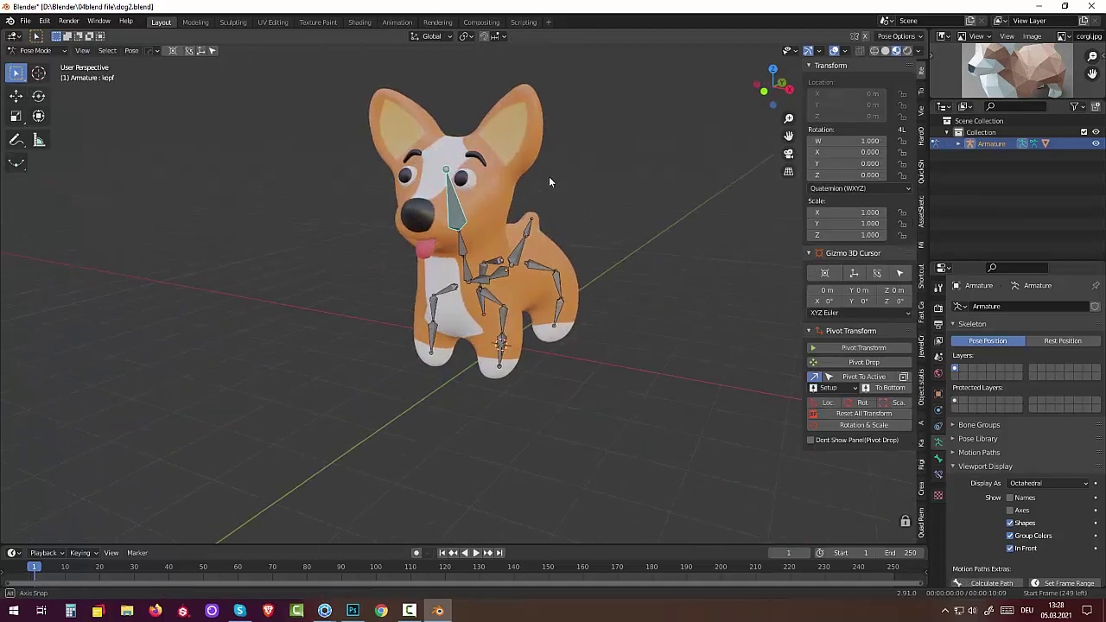
{"action": "key", "text": "r"}
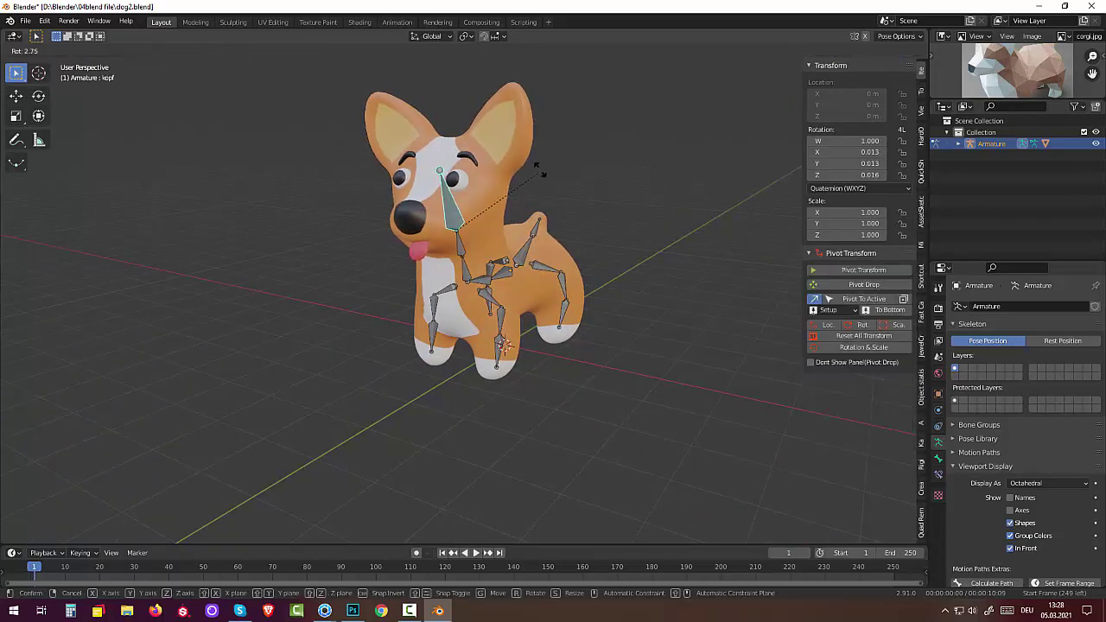
{"action": "left_click", "coordinate": [505, 229]}
{"action": "mouse_move", "coordinate": [505, 229]}
{"action": "middle_mouse_down"}
{"action": "mouse_move", "coordinate": [637, 150]}
{"action": "mouse_move", "coordinate": [692, 172]}
{"action": "mouse_move", "coordinate": [712, 243]}
{"action": "mouse_move", "coordinate": [640, 261]}
{"action": "mouse_move", "coordinate": [615, 201]}
{"action": "mouse_move", "coordinate": [594, 225]}
{"action": "mouse_move", "coordinate": [607, 192]}
{"action": "mouse_move", "coordinate": [600, 221]}
{"action": "mouse_move", "coordinate": [538, 226]}
{"action": "mouse_move", "coordinate": [534, 202]}
{"action": "mouse_move", "coordinate": [738, 206]}
{"action": "mouse_move", "coordinate": [654, 245]}
{"action": "mouse_move", "coordinate": [563, 234]}
{"action": "mouse_move", "coordinate": [504, 168]}
{"action": "middle_mouse_up"}
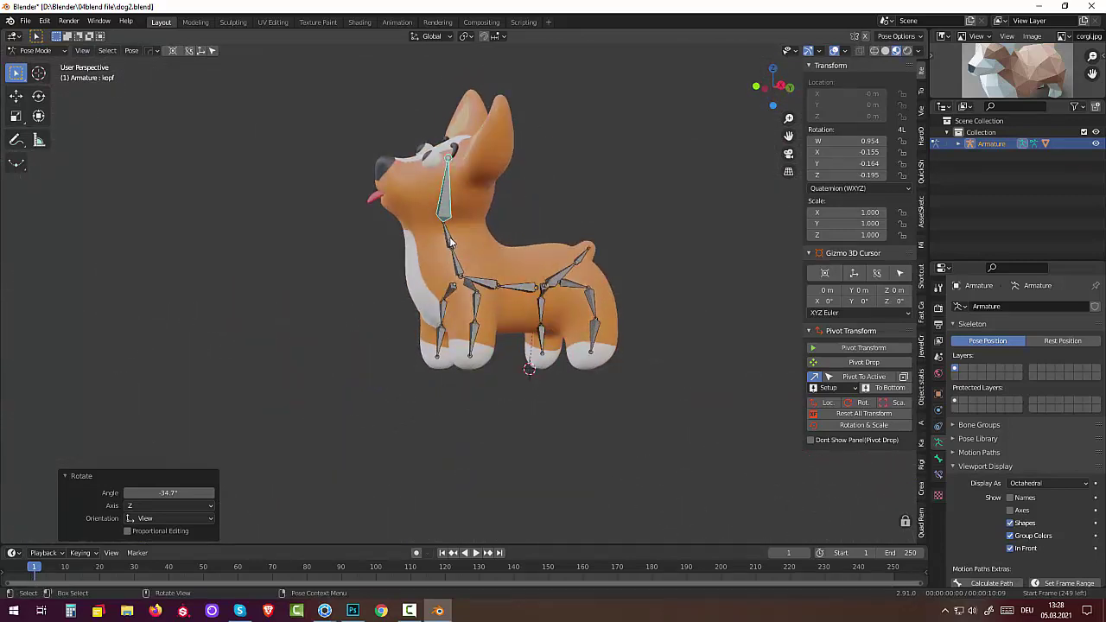
{"action": "mouse_move", "coordinate": [619, 241]}
{"action": "middle_mouse_down"}
{"action": "mouse_move", "coordinate": [775, 264]}
{"action": "mouse_move", "coordinate": [735, 298]}
{"action": "mouse_move", "coordinate": [594, 257]}
{"action": "middle_mouse_up"}
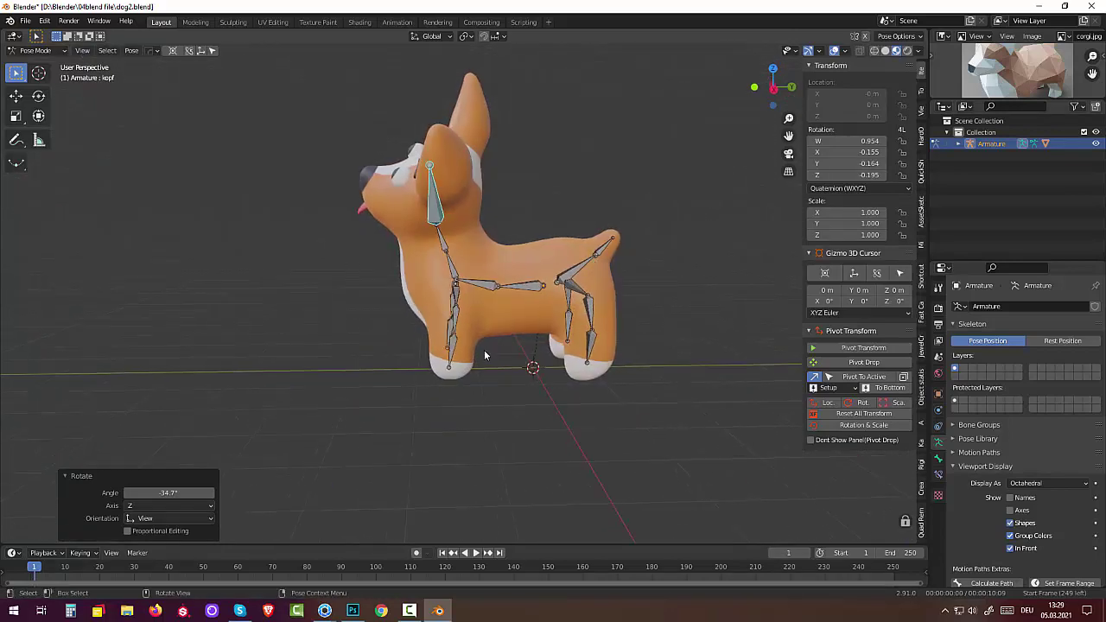
Rotate the front-leg bone Bone.013.L to start bending the leg
{"action": "left_click", "coordinate": [455, 345]}
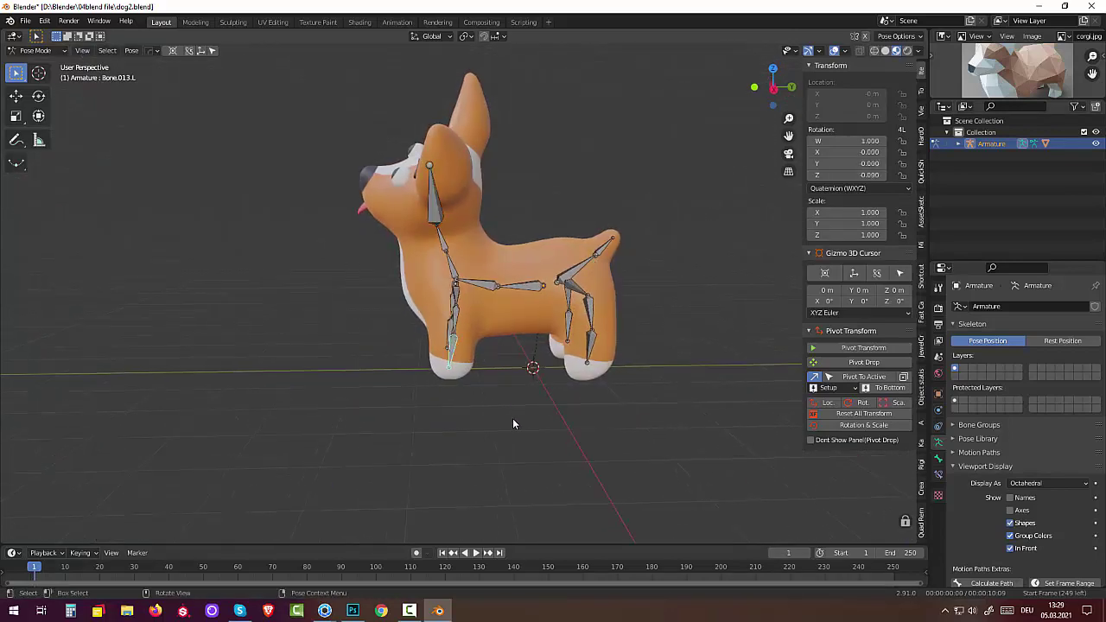
{"action": "key", "text": "r"}
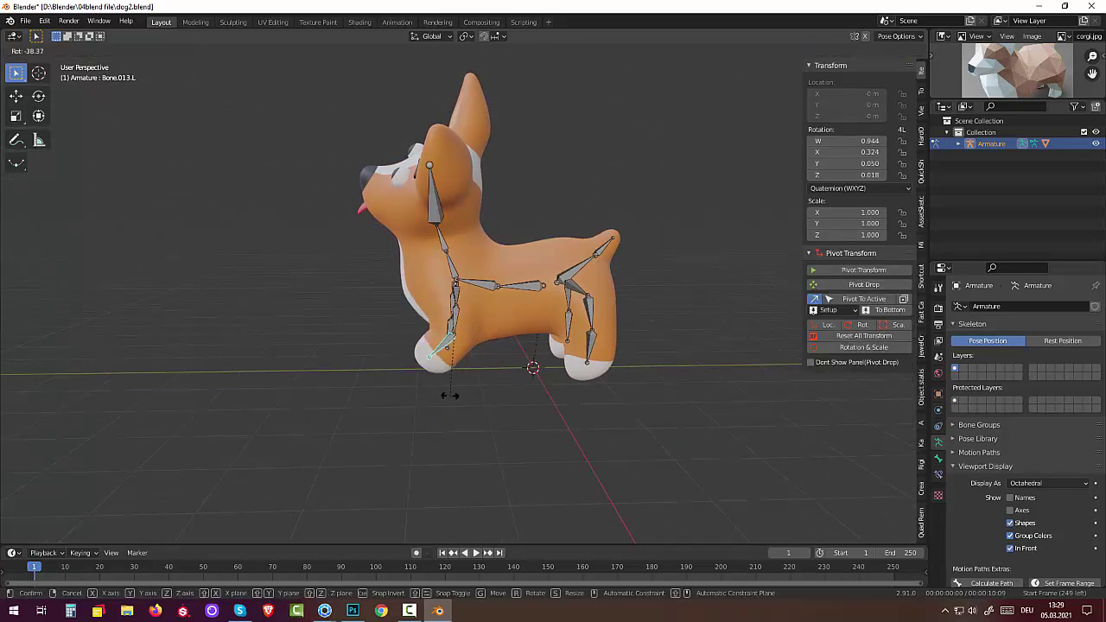
{"action": "left_click", "coordinate": [449, 395]}
{"action": "mouse_move", "coordinate": [470, 397]}
{"action": "middle_mouse_down"}
{"action": "mouse_move", "coordinate": [608, 373]}
{"action": "mouse_move", "coordinate": [593, 392]}
{"action": "mouse_move", "coordinate": [502, 394]}
{"action": "mouse_move", "coordinate": [476, 328]}
{"action": "middle_mouse_up"}
Rotate Bone.012.L to W 0.959, X 0.270, then deselect all bones
{"action": "left_click", "coordinate": [472, 318]}
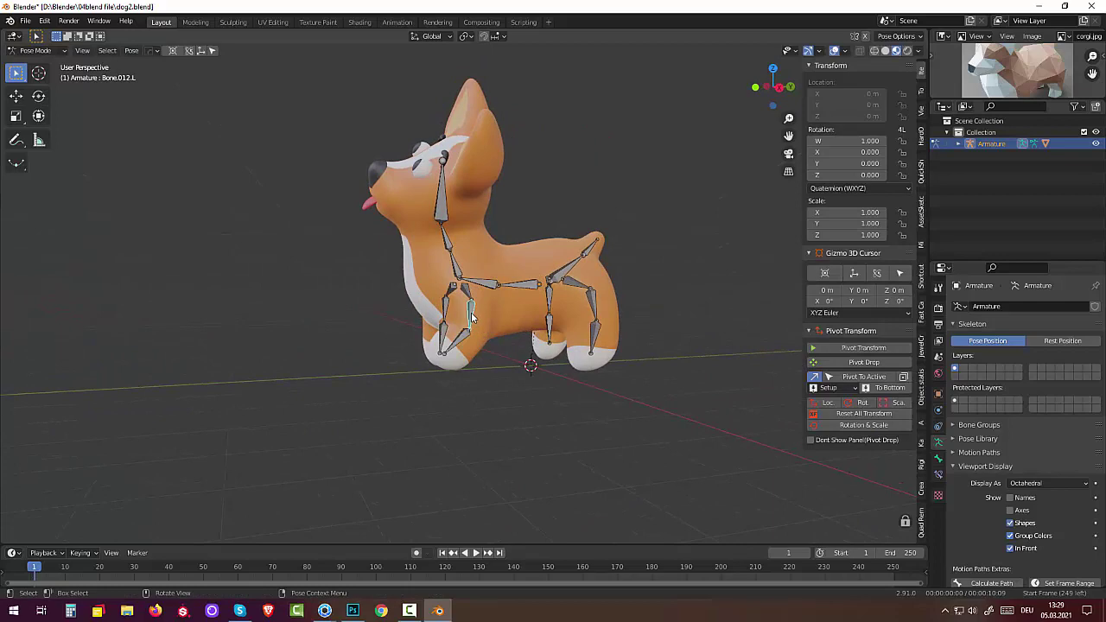
{"action": "key", "text": "r"}
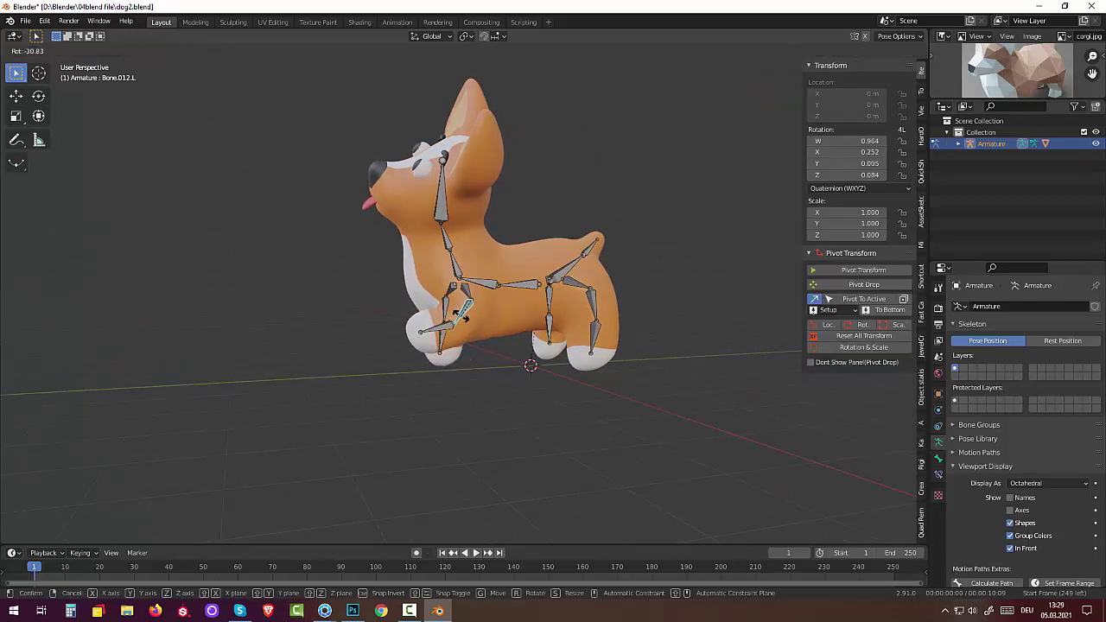
{"action": "left_click", "coordinate": [458, 318]}
{"action": "mouse_move", "coordinate": [458, 318]}
{"action": "middle_mouse_down"}
{"action": "mouse_move", "coordinate": [643, 339]}
{"action": "mouse_move", "coordinate": [599, 357]}
{"action": "mouse_move", "coordinate": [556, 346]}
{"action": "mouse_move", "coordinate": [548, 360]}
{"action": "middle_mouse_up"}
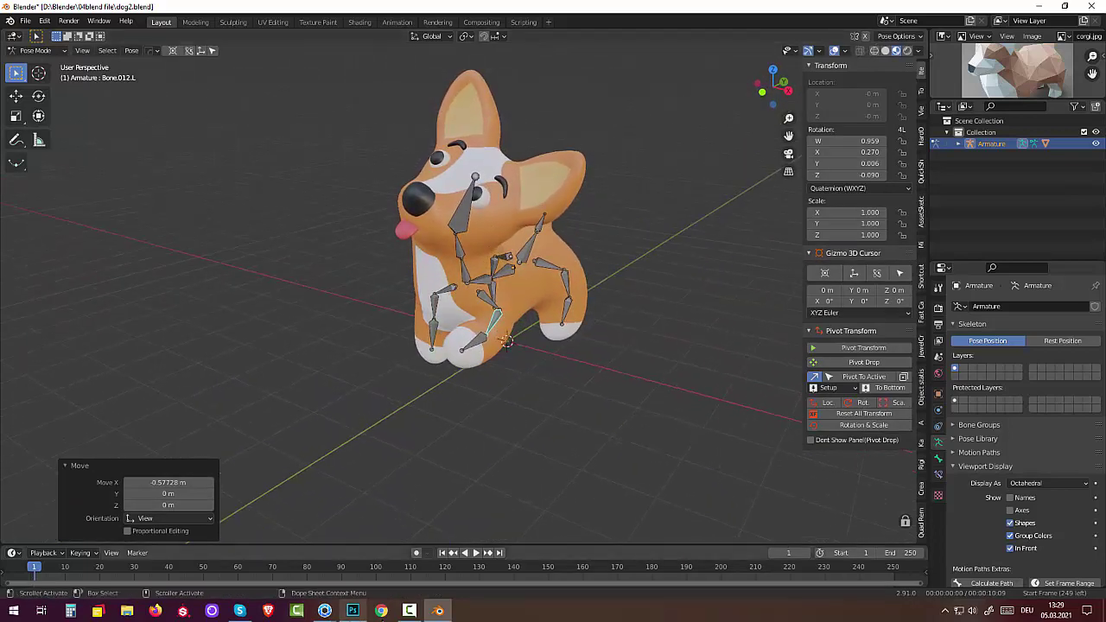
{"action": "left_click", "coordinate": [565, 456]}
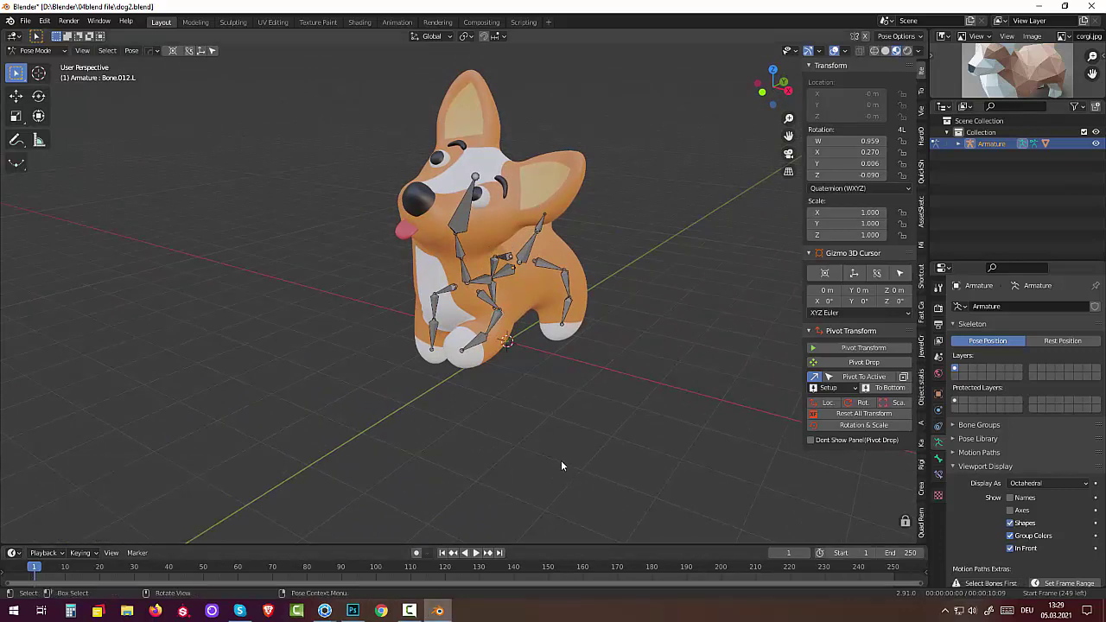